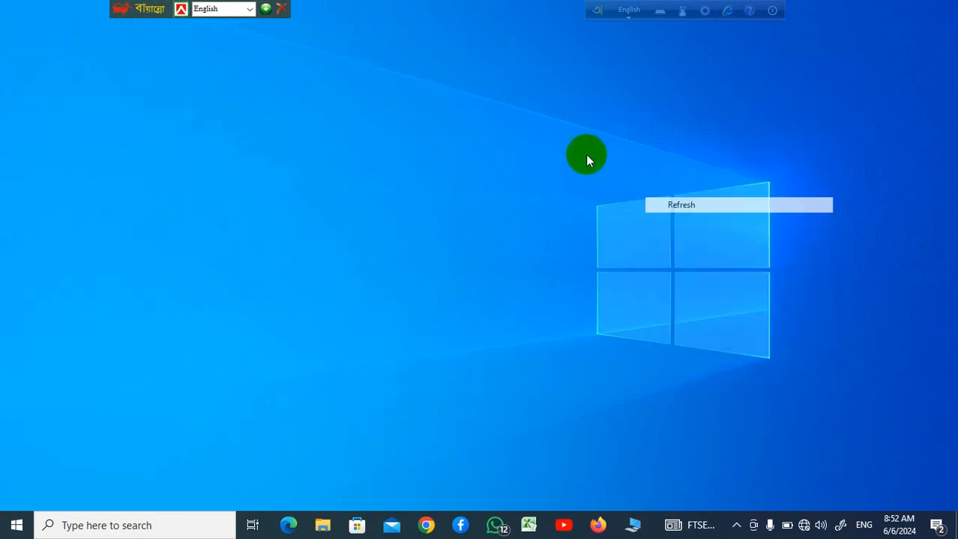
Open the Salary Sheet workbook from the desktop and dismiss the Office Activation Wizard
{"action": "right_click", "coordinate": [618, 180]}
{"action": "left_click", "coordinate": [619, 196]}
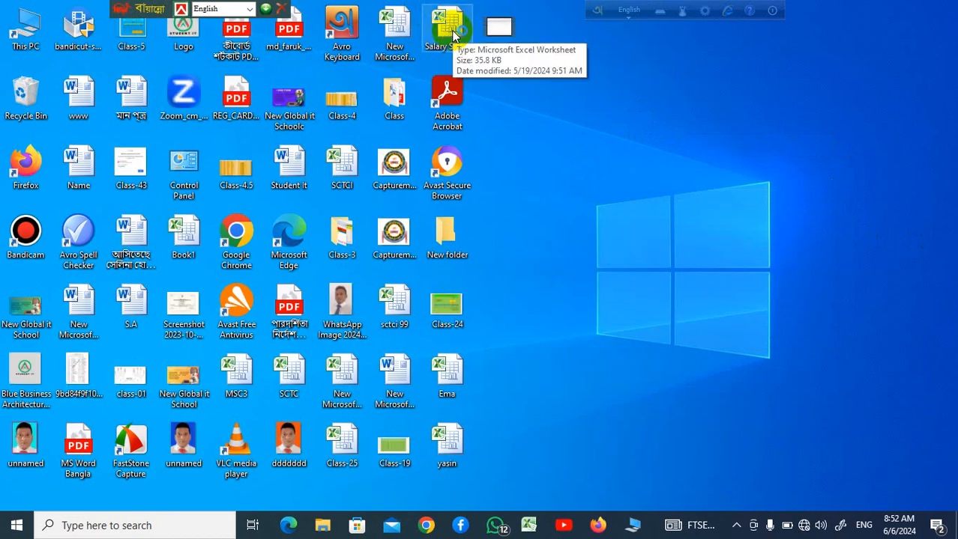
{"action": "double_click", "coordinate": [453, 34]}
{"action": "left_click", "coordinate": [710, 325]}
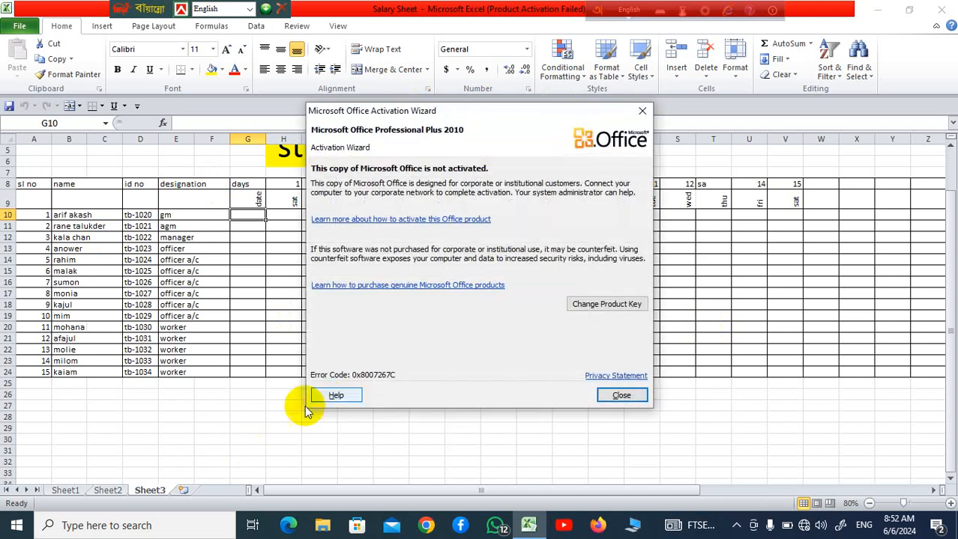
{"action": "left_click", "coordinate": [642, 111]}
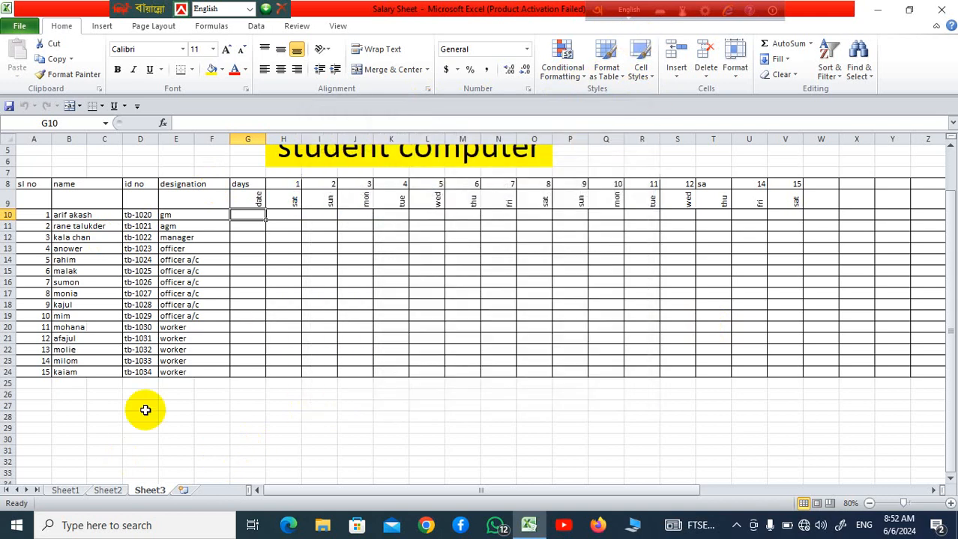
Add a new worksheet after Sheet3 and rename it Invoce
{"action": "left_click", "coordinate": [110, 491]}
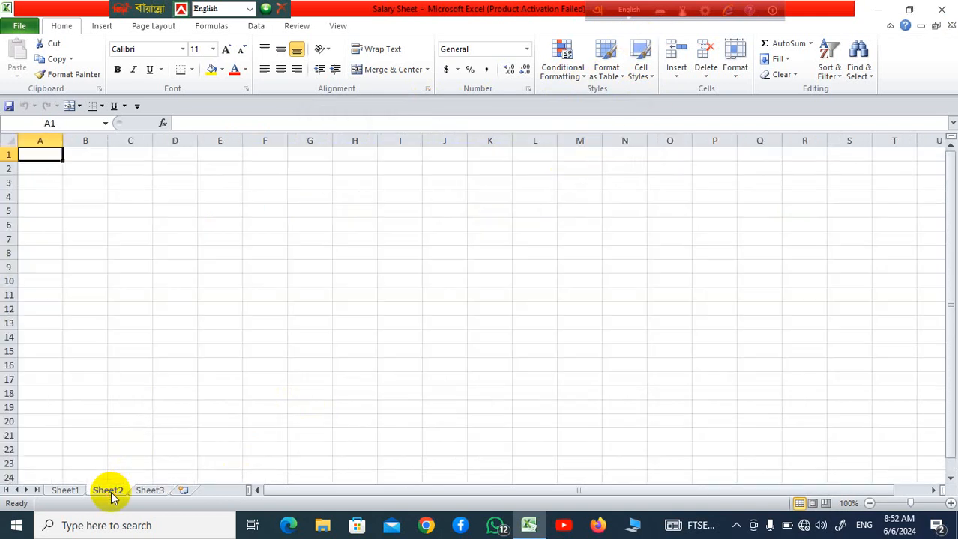
{"action": "left_click", "coordinate": [65, 492]}
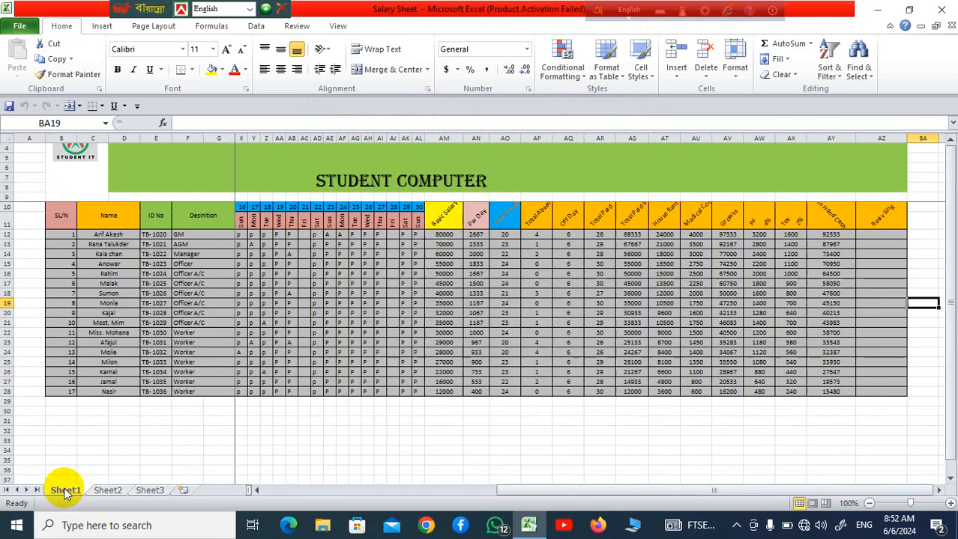
{"action": "left_click", "coordinate": [106, 492]}
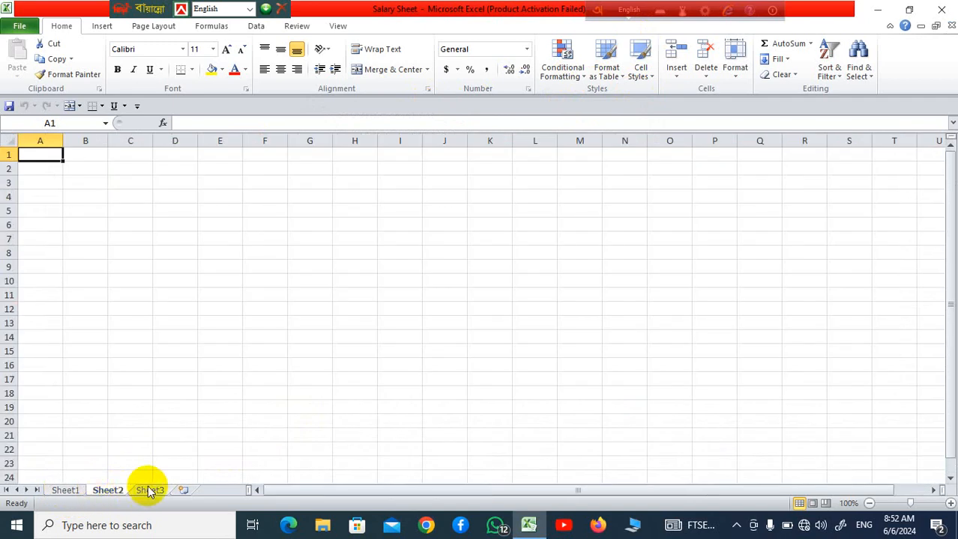
{"action": "left_click", "coordinate": [152, 491]}
{"action": "left_click", "coordinate": [183, 491]}
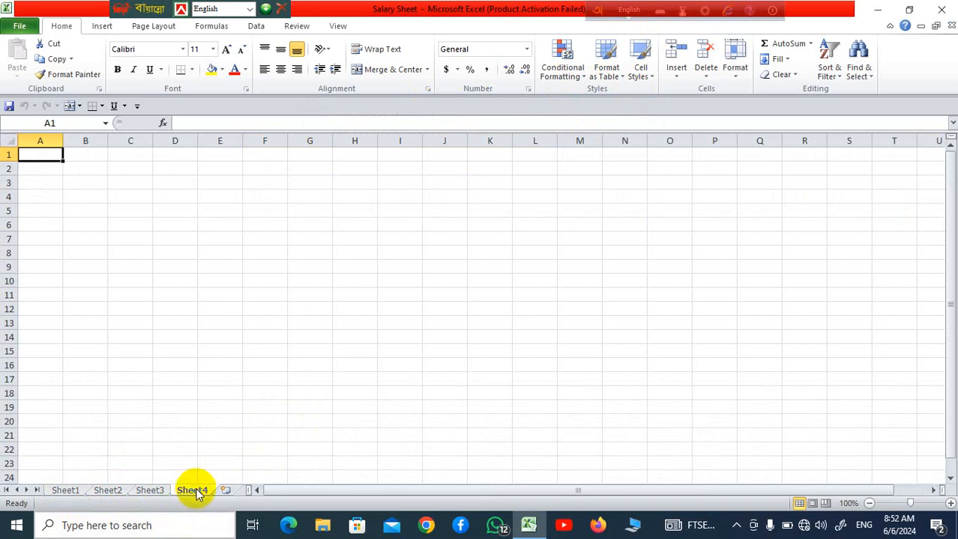
{"action": "right_click", "coordinate": [194, 493]}
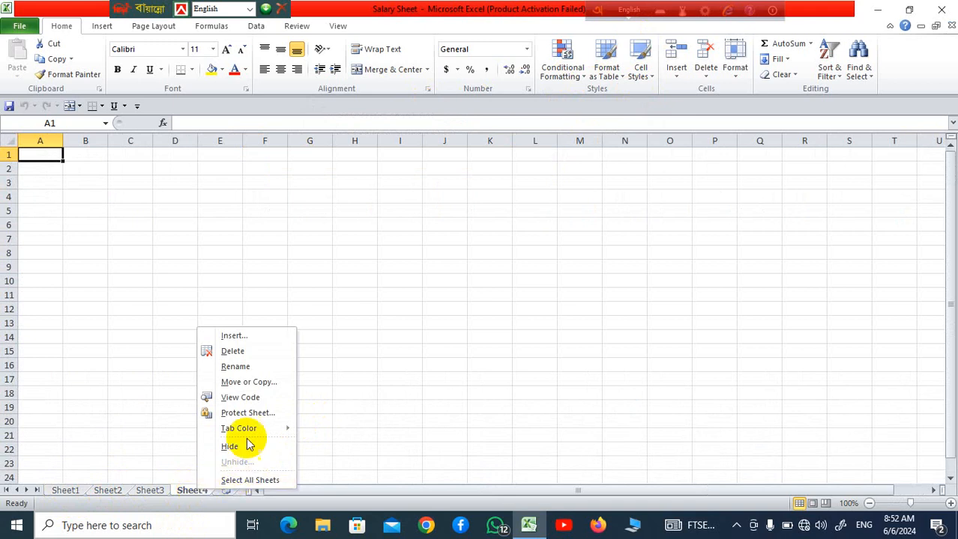
{"action": "left_click", "coordinate": [257, 367]}
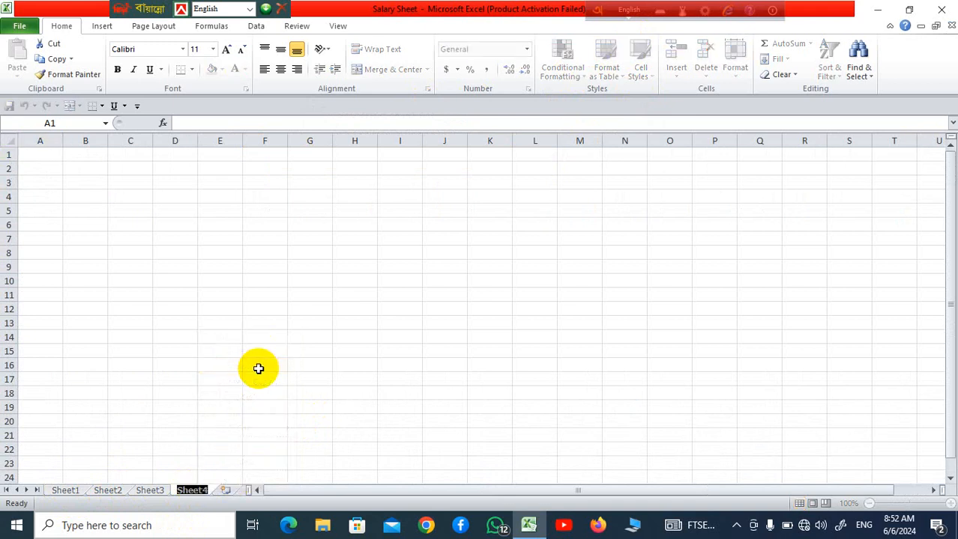
{"action": "type", "text": "In"}
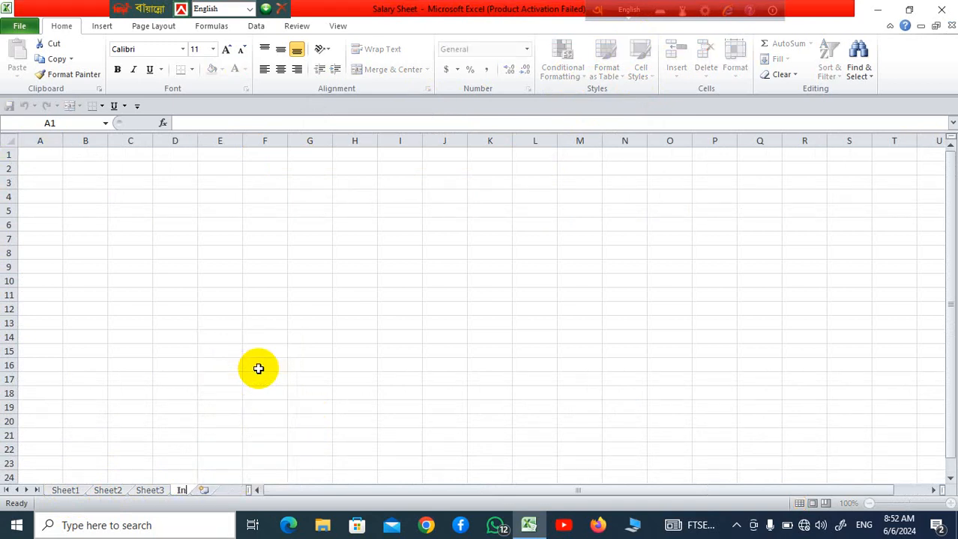
{"action": "type", "text": "voce"}
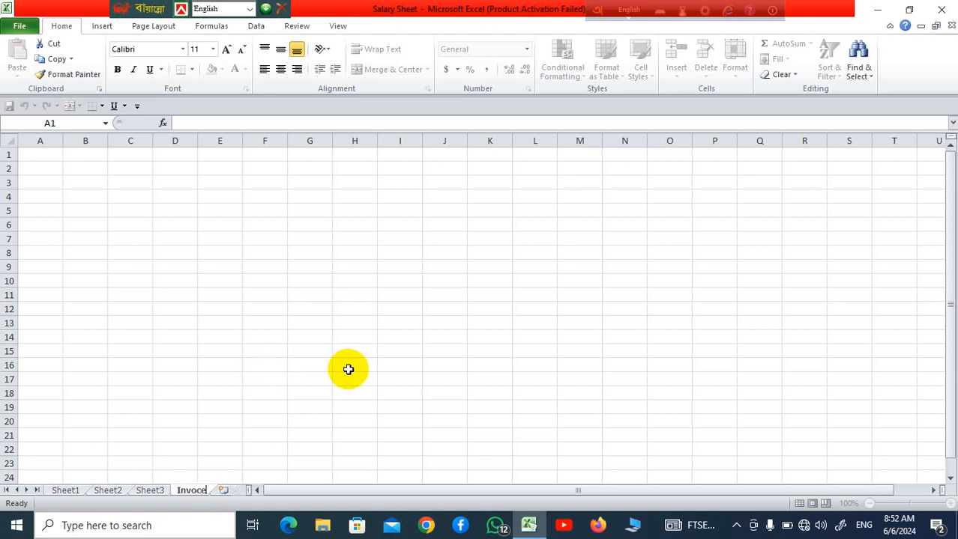
{"action": "key", "text": "Return"}
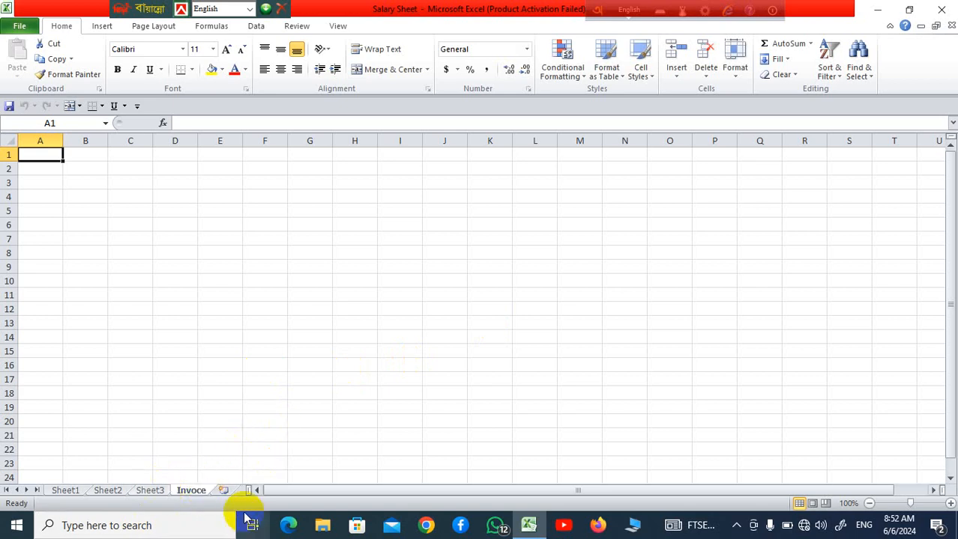
Add another worksheet after Invoce, keeping its default name, and return to the Invoce sheet
{"action": "left_click", "coordinate": [223, 493]}
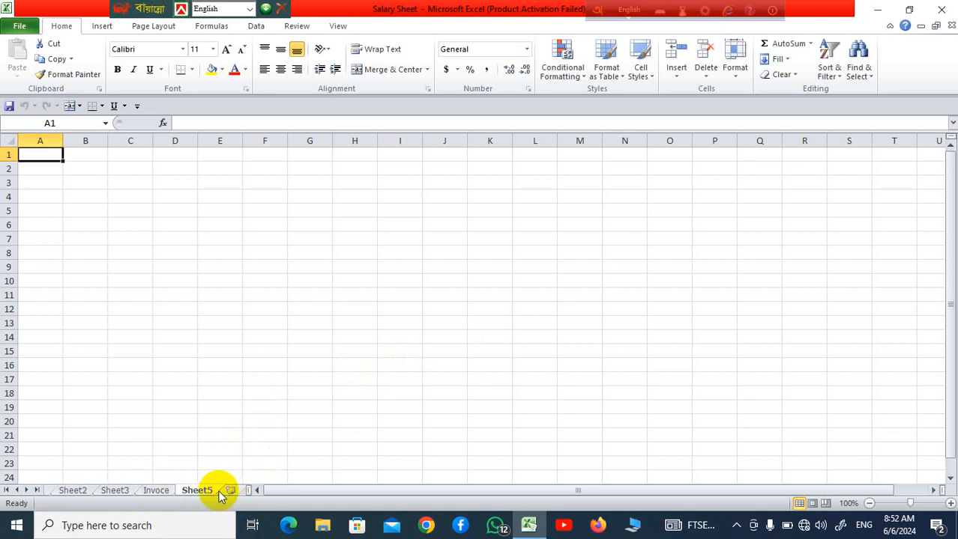
{"action": "right_click", "coordinate": [211, 495]}
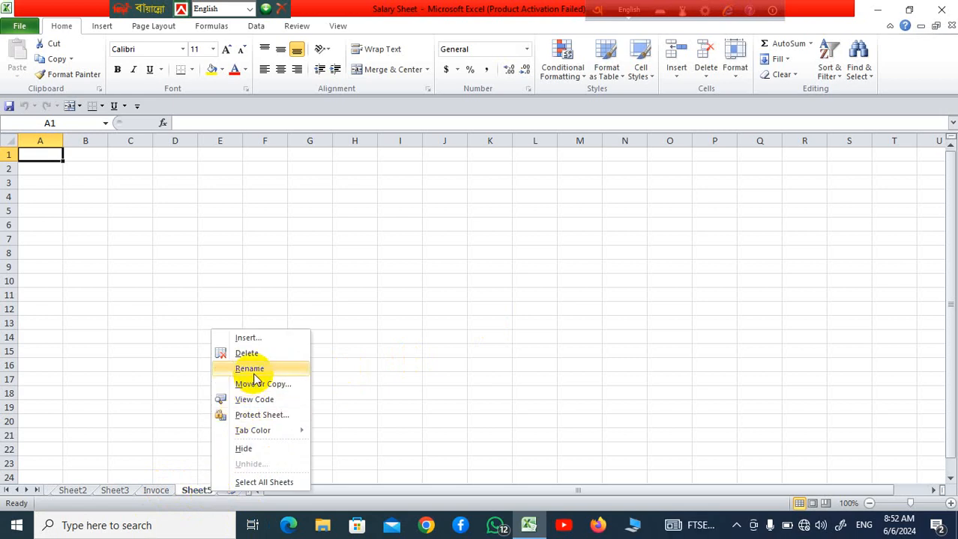
{"action": "left_click", "coordinate": [423, 379]}
{"action": "left_click", "coordinate": [162, 492]}
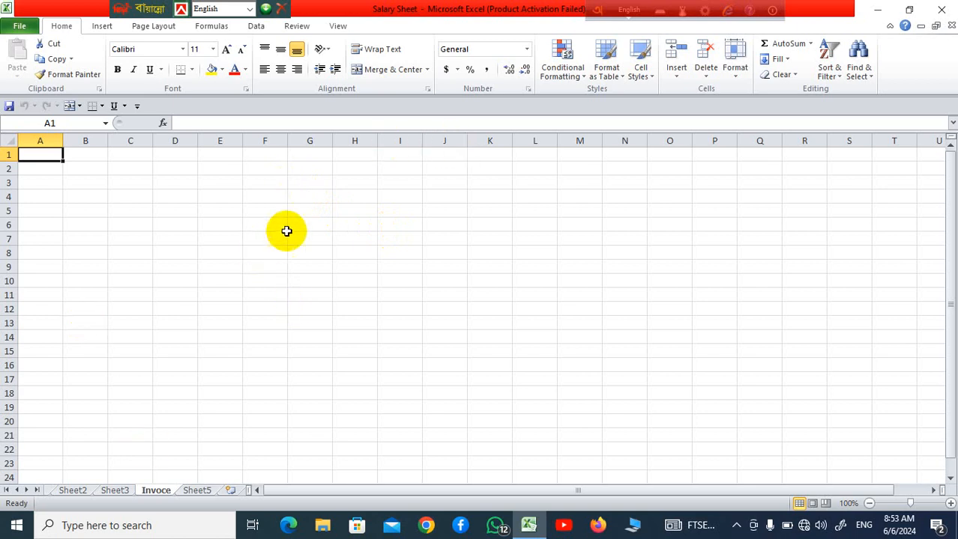
Merge and center the cells F2:P3 on the Invoce sheet
{"action": "left_click_drag", "start_coordinate": [258, 182], "coordinate": [656, 209]}
{"action": "left_click", "coordinate": [638, 280]}
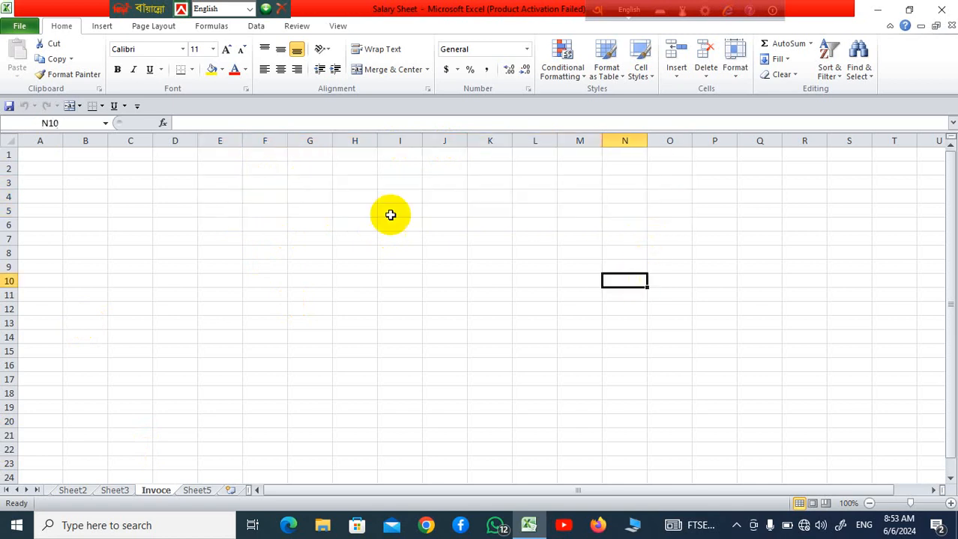
{"action": "left_click_drag", "start_coordinate": [274, 169], "coordinate": [707, 181]}
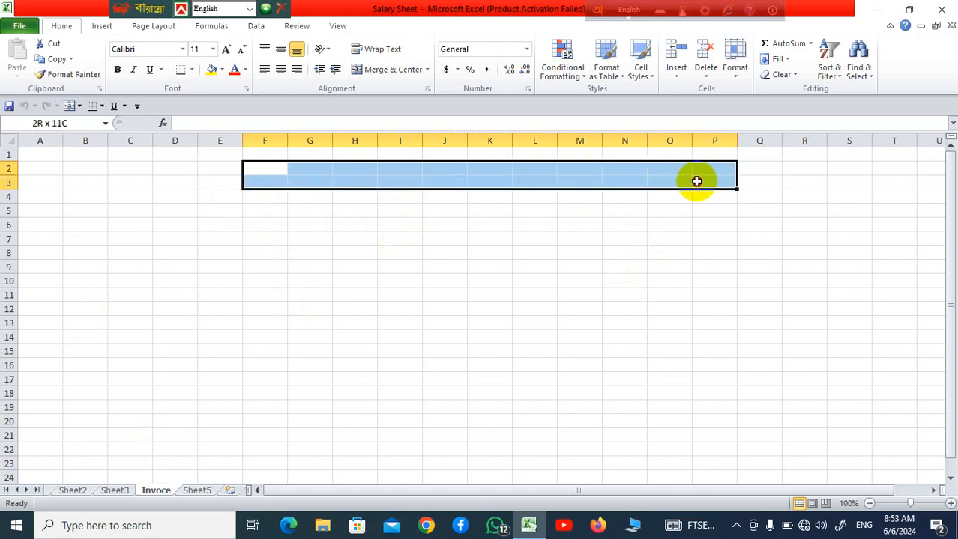
{"action": "left_click_drag", "start_coordinate": [696, 181], "coordinate": [695, 186]}
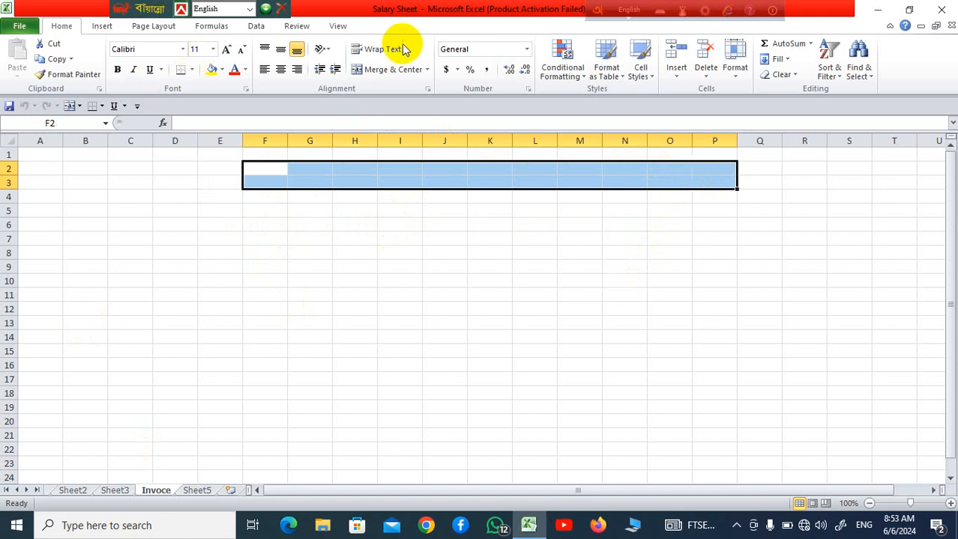
{"action": "left_click", "coordinate": [428, 70]}
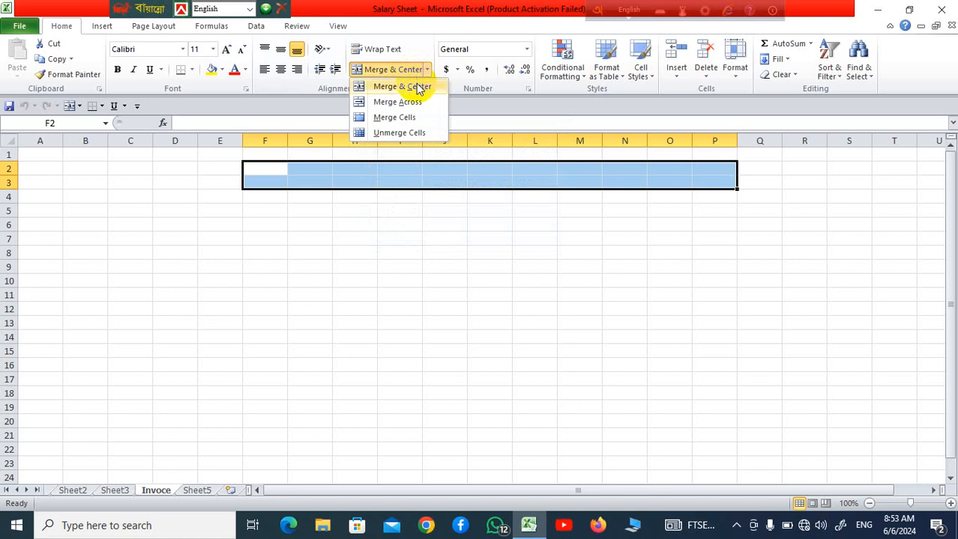
{"action": "left_click", "coordinate": [417, 87]}
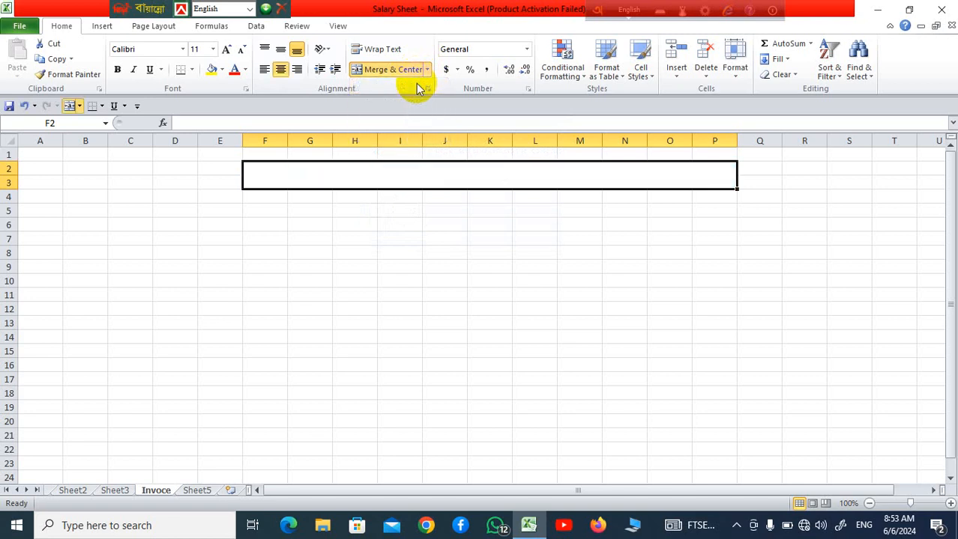
{"action": "left_click", "coordinate": [487, 365]}
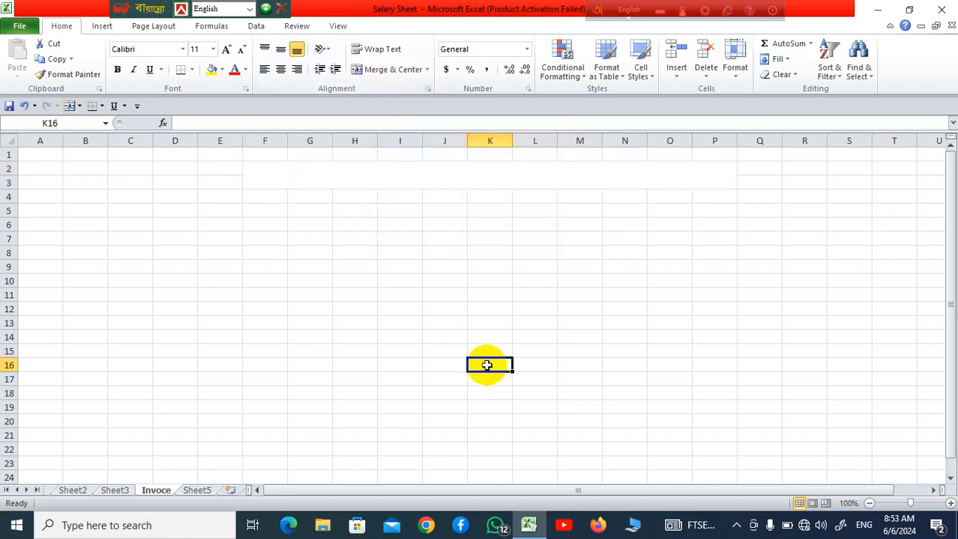
Enter the title "Student Computer" in the merged cell F2:P3
{"action": "left_click", "coordinate": [504, 182]}
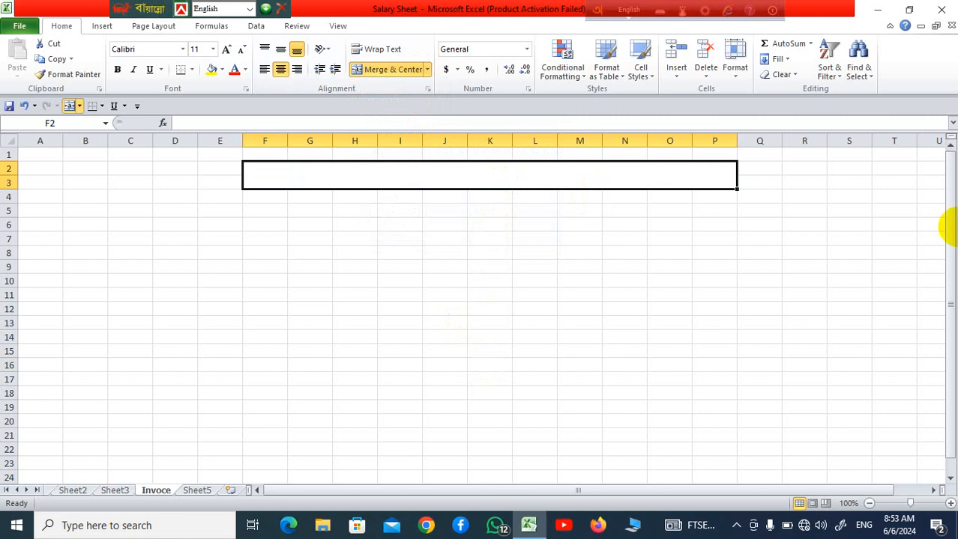
{"action": "type", "text": "Studen"}
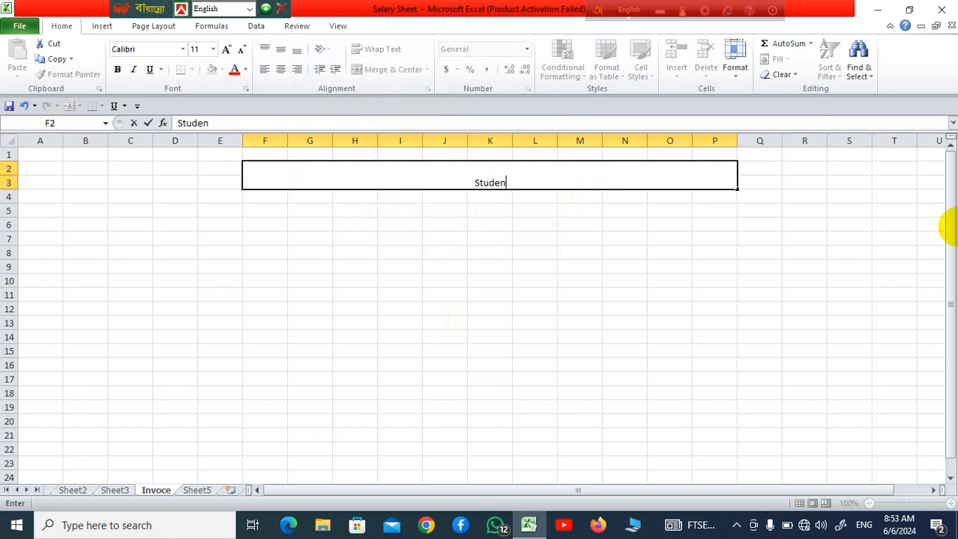
{"action": "type", "text": "t Computer"}
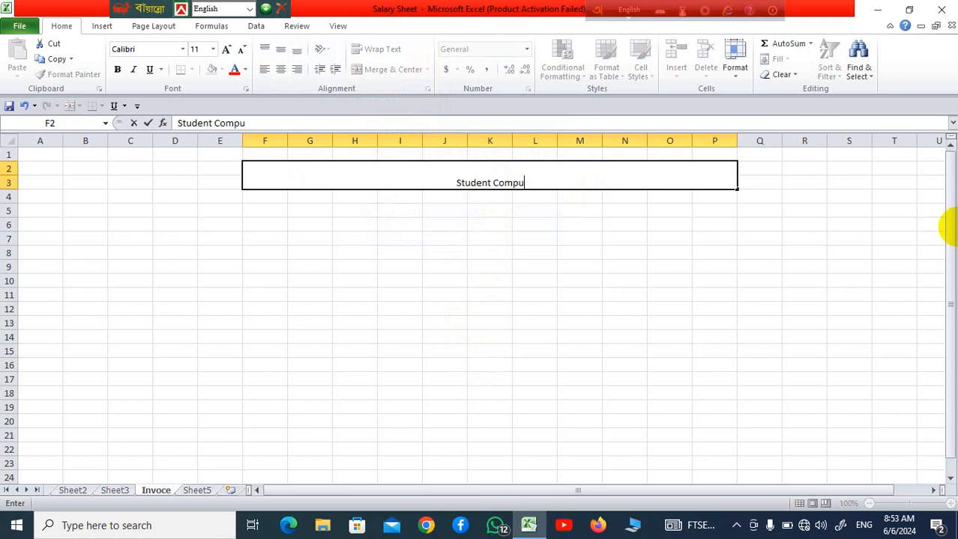
{"action": "left_click", "coordinate": [530, 296]}
Increase the font size of the "Student Computer" title to 22
{"action": "left_click", "coordinate": [561, 183]}
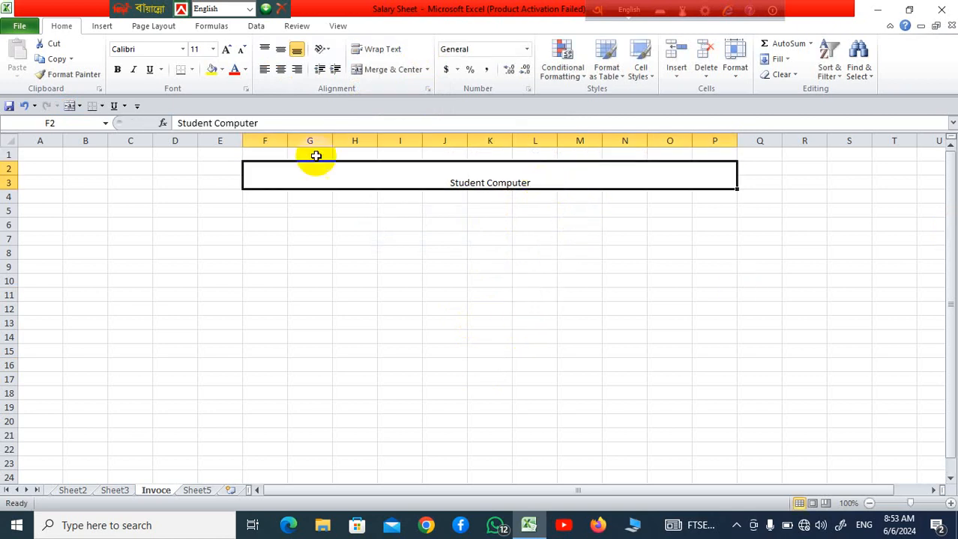
{"action": "left_click", "coordinate": [230, 51]}
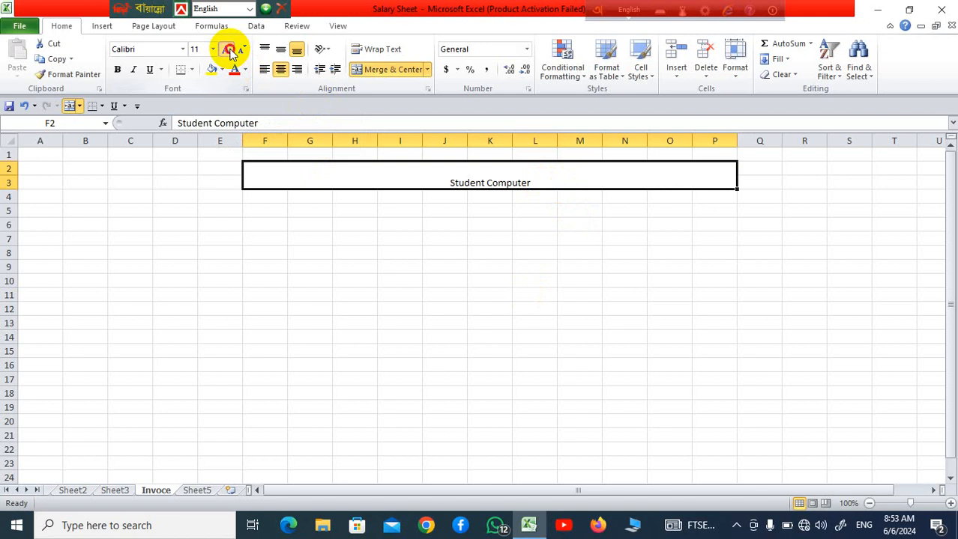
{"action": "left_click", "coordinate": [567, 331]}
{"action": "left_click", "coordinate": [445, 172]}
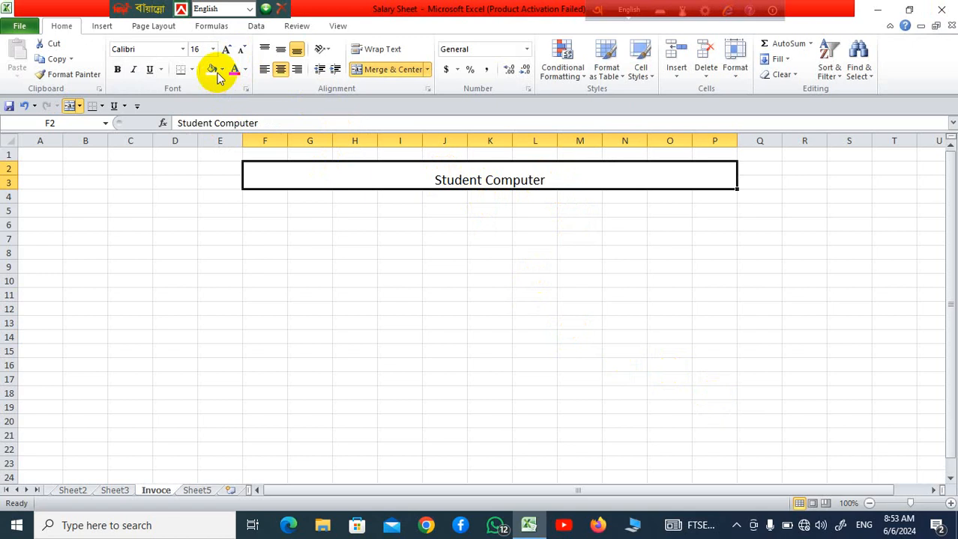
{"action": "left_click", "coordinate": [226, 50]}
{"action": "left_click", "coordinate": [226, 49]}
{"action": "left_click", "coordinate": [226, 50]}
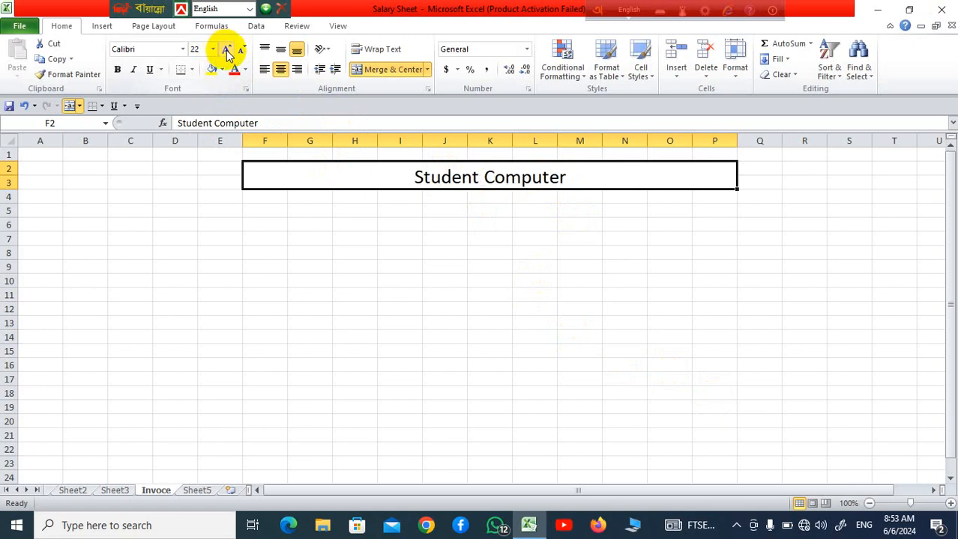
Set the font of the "Student Computer" title to Algerian
{"action": "left_click", "coordinate": [185, 50]}
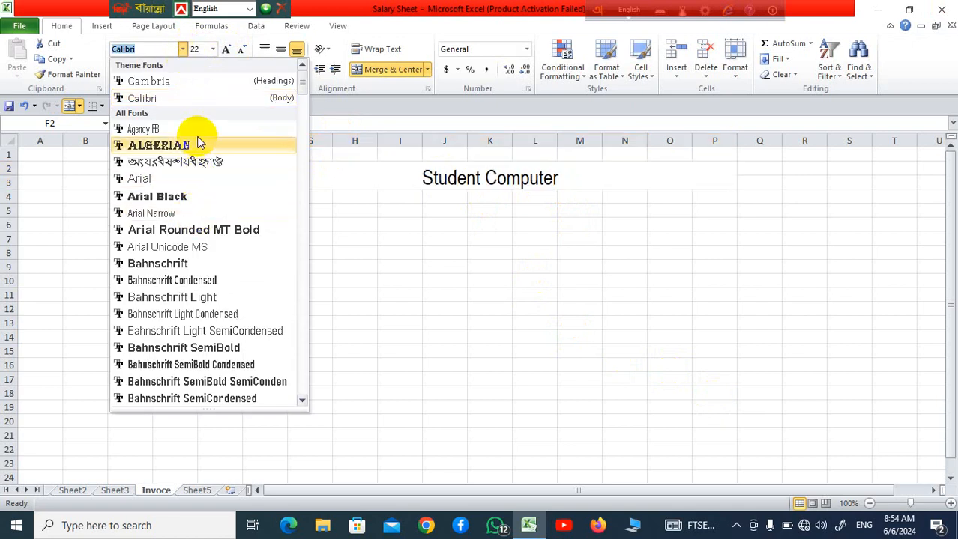
{"action": "left_click", "coordinate": [200, 146]}
{"action": "left_click", "coordinate": [604, 276]}
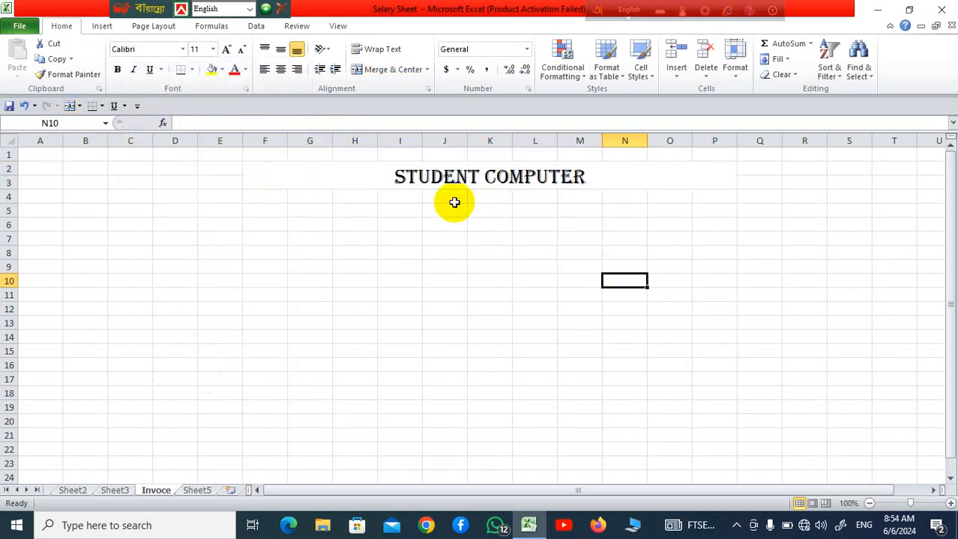
Merge and center the cells J4:L5 below the title
{"action": "left_click_drag", "start_coordinate": [454, 202], "coordinate": [570, 215]}
{"action": "left_click", "coordinate": [499, 253]}
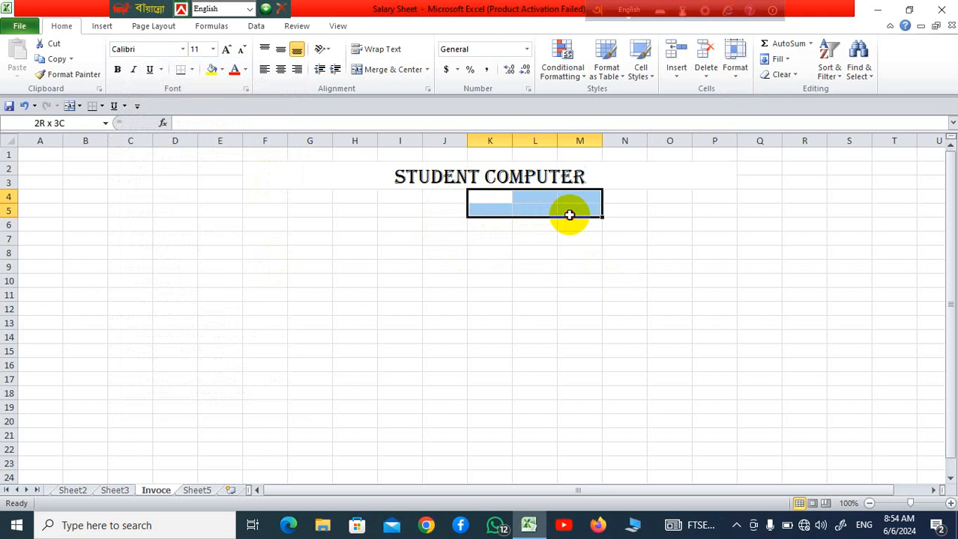
{"action": "left_click_drag", "start_coordinate": [457, 201], "coordinate": [530, 211]}
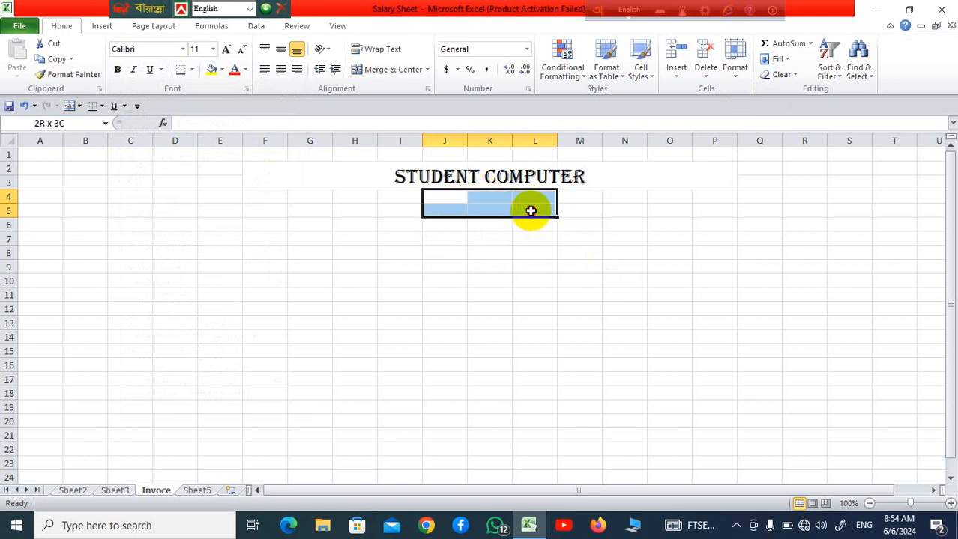
{"action": "left_click", "coordinate": [392, 69]}
{"action": "left_click", "coordinate": [756, 395]}
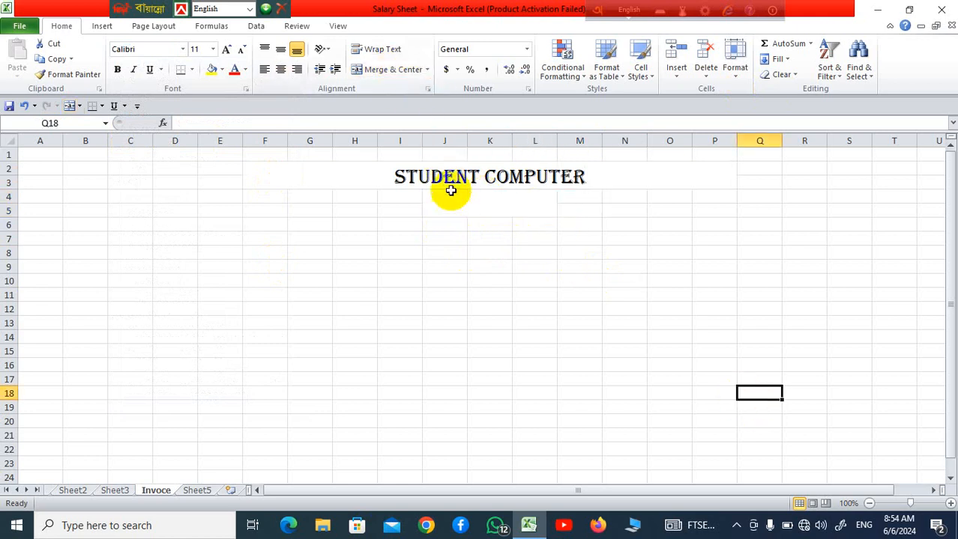
Enter the heading "Invoice" in the merged cell J4:L5
{"action": "left_click", "coordinate": [487, 205]}
{"action": "type", "text": "I"}
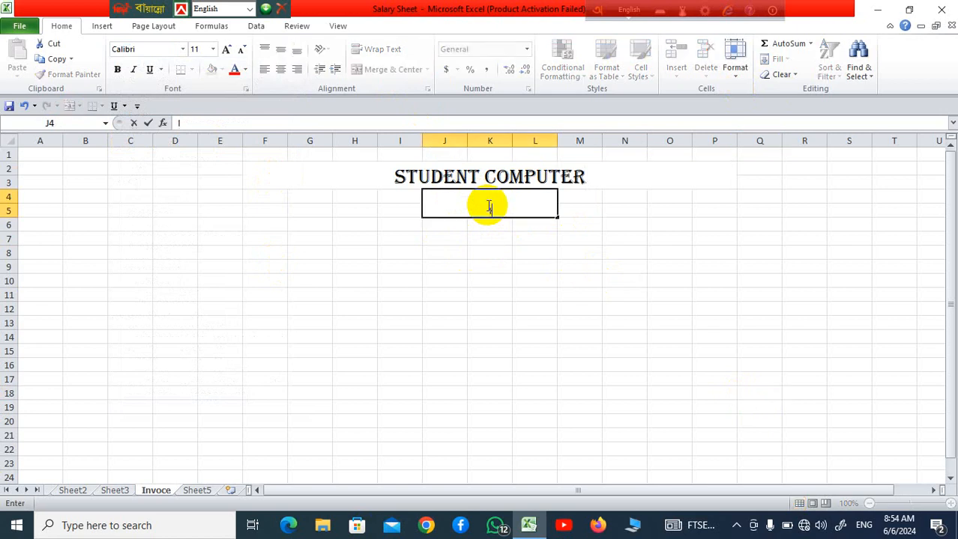
{"action": "type", "text": "nvoice"}
{"action": "left_click", "coordinate": [585, 240]}
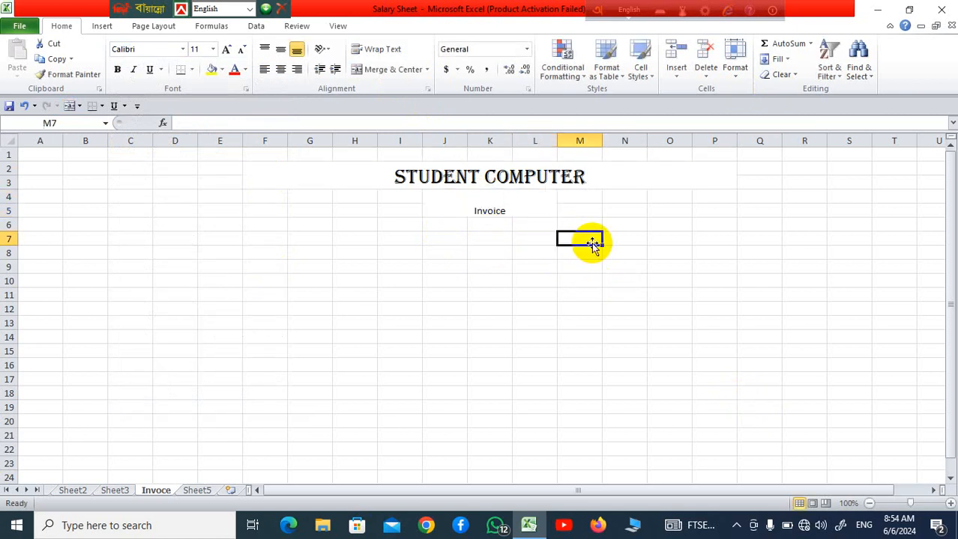
Enlarge the font of the "Invoice" heading in J4:L5 by four size increments
{"action": "left_click", "coordinate": [522, 207]}
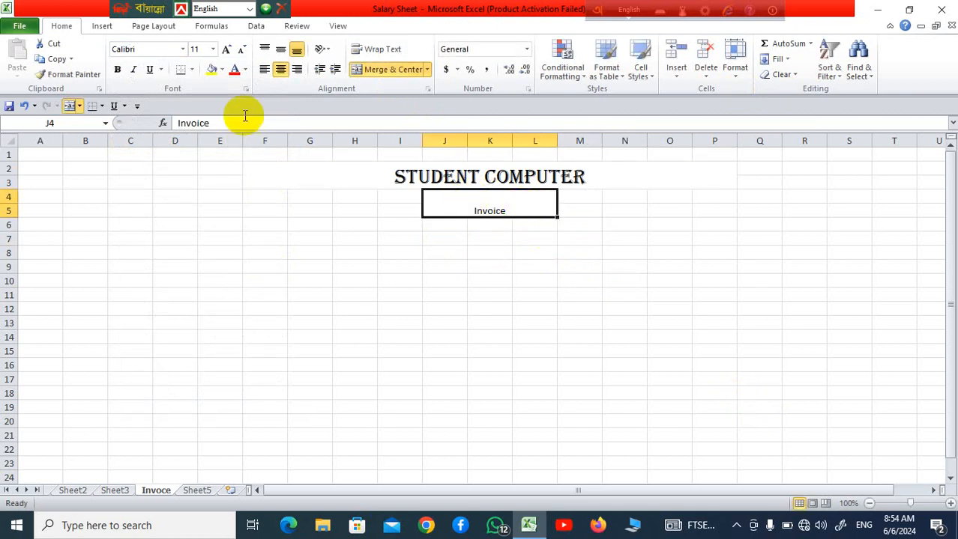
{"action": "left_click", "coordinate": [228, 51]}
{"action": "left_click", "coordinate": [227, 51]}
{"action": "left_click", "coordinate": [227, 51]}
{"action": "left_click", "coordinate": [227, 51]}
{"action": "left_click", "coordinate": [227, 51]}
{"action": "left_click", "coordinate": [228, 51]}
{"action": "left_click", "coordinate": [660, 307]}
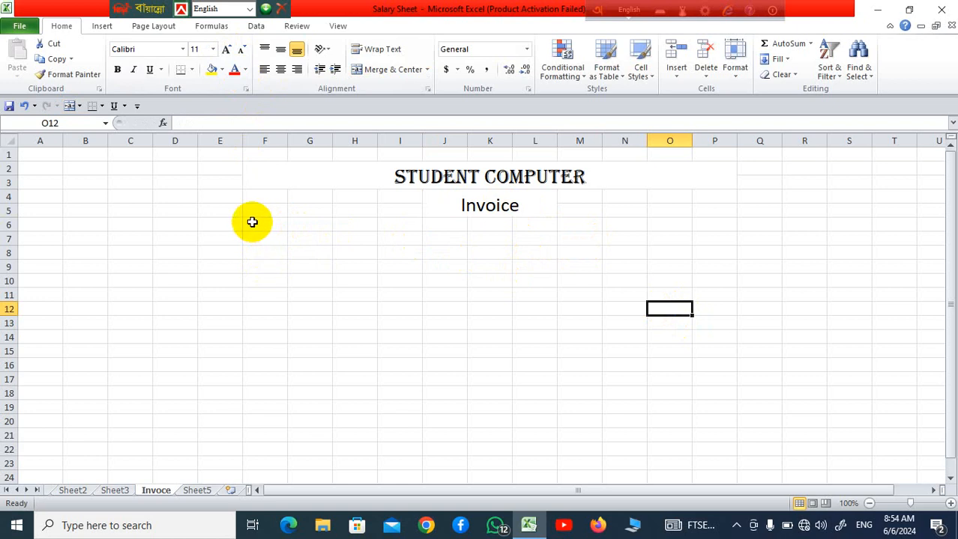
Merge the cells F6:I8 across, row by row, below the heading
{"action": "left_click_drag", "start_coordinate": [252, 222], "coordinate": [390, 252]}
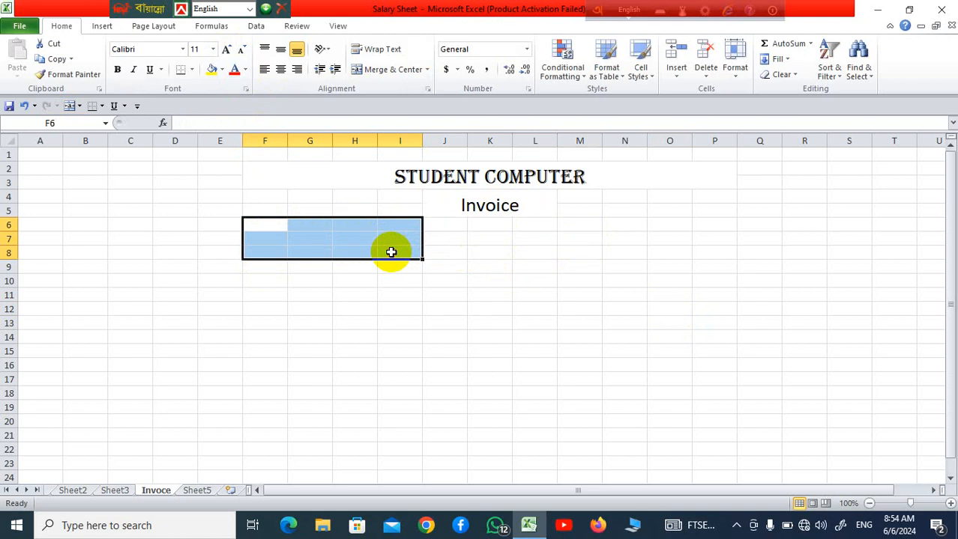
{"action": "left_click", "coordinate": [427, 70]}
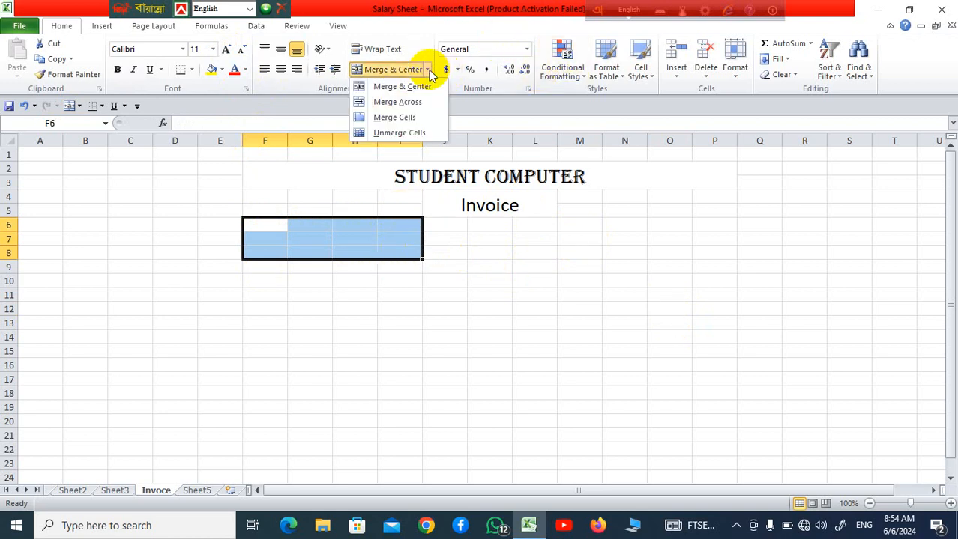
{"action": "left_click", "coordinate": [421, 107]}
{"action": "left_click", "coordinate": [506, 306]}
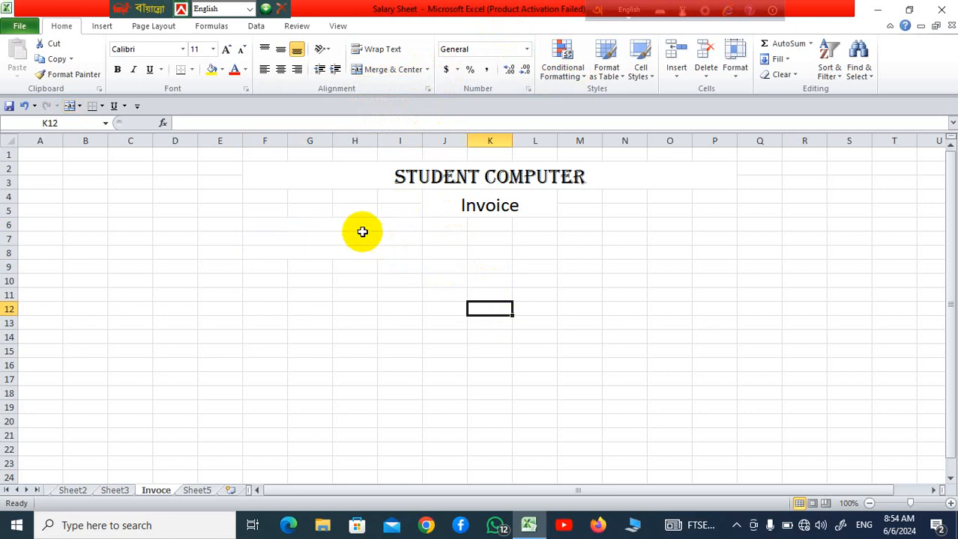
Enter the shop's address in merged row F6 and its phone number in F7
{"action": "left_click", "coordinate": [361, 226]}
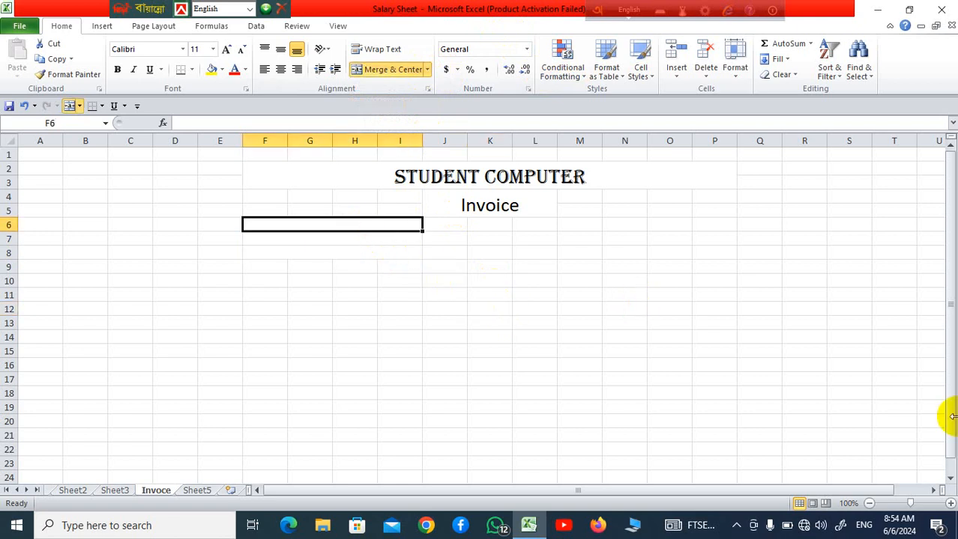
{"action": "type", "text": "Mirukhali."}
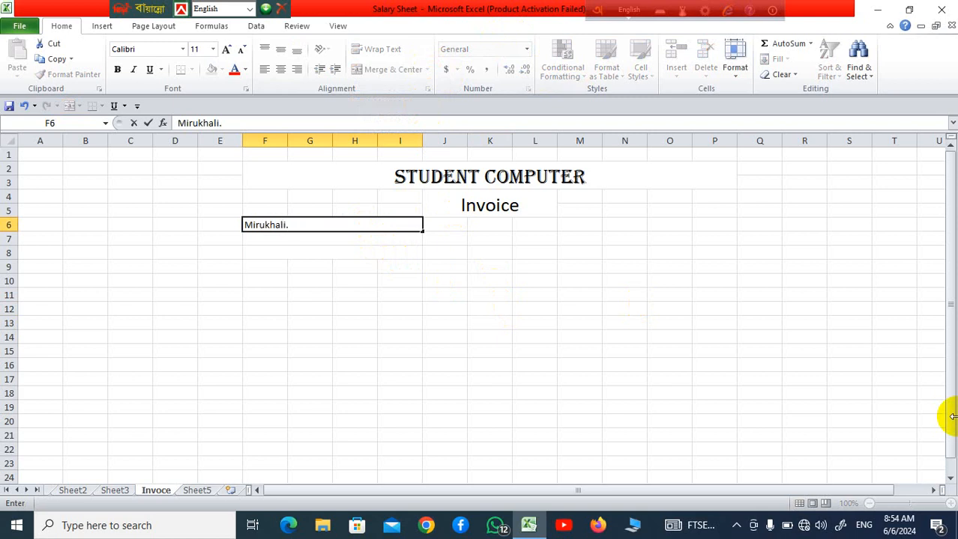
{"action": "type", "text": "Mathbaria"}
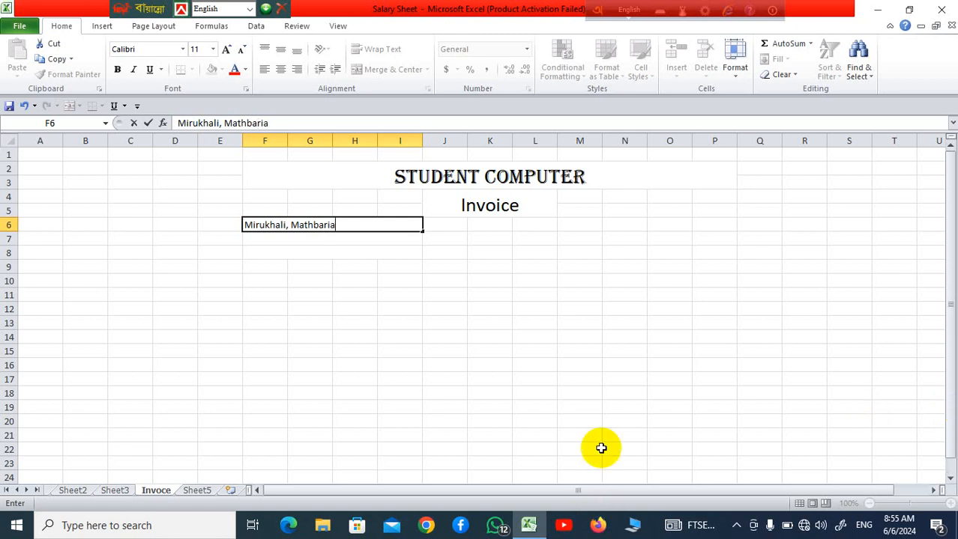
{"action": "left_click", "coordinate": [584, 380]}
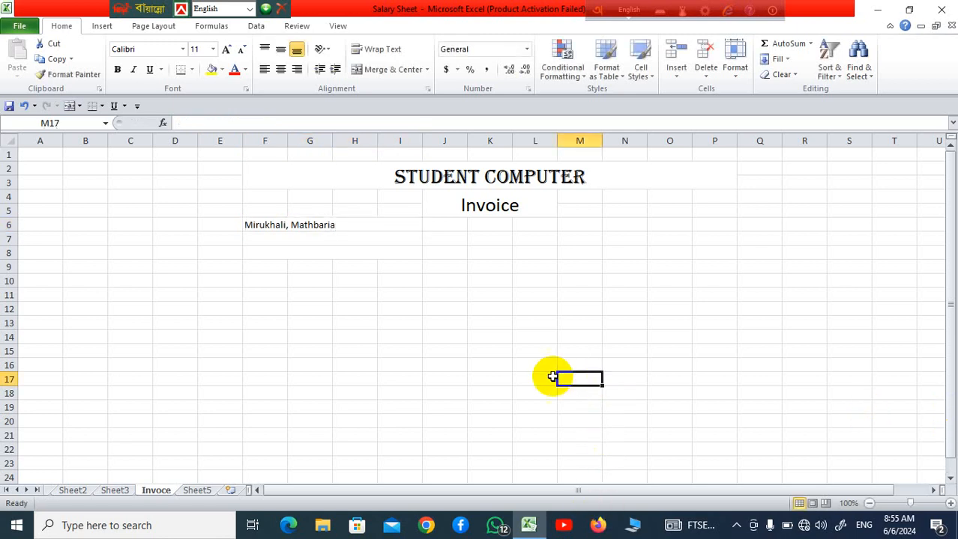
{"action": "left_click", "coordinate": [359, 239]}
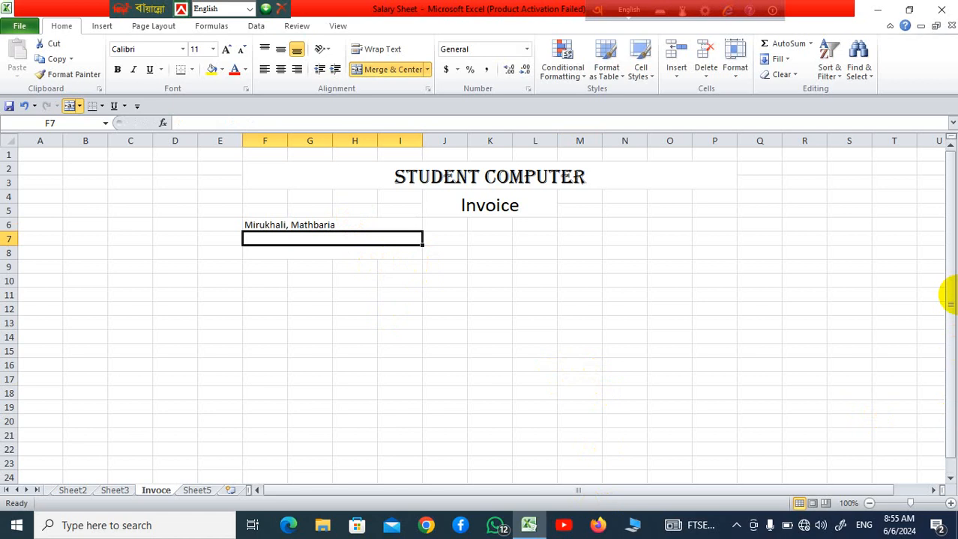
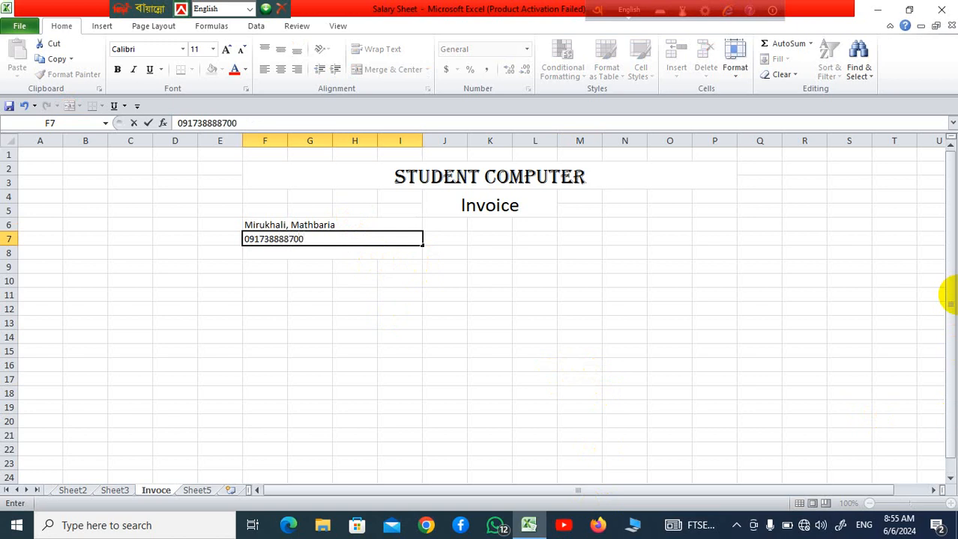
{"action": "left_click", "coordinate": [341, 347]}
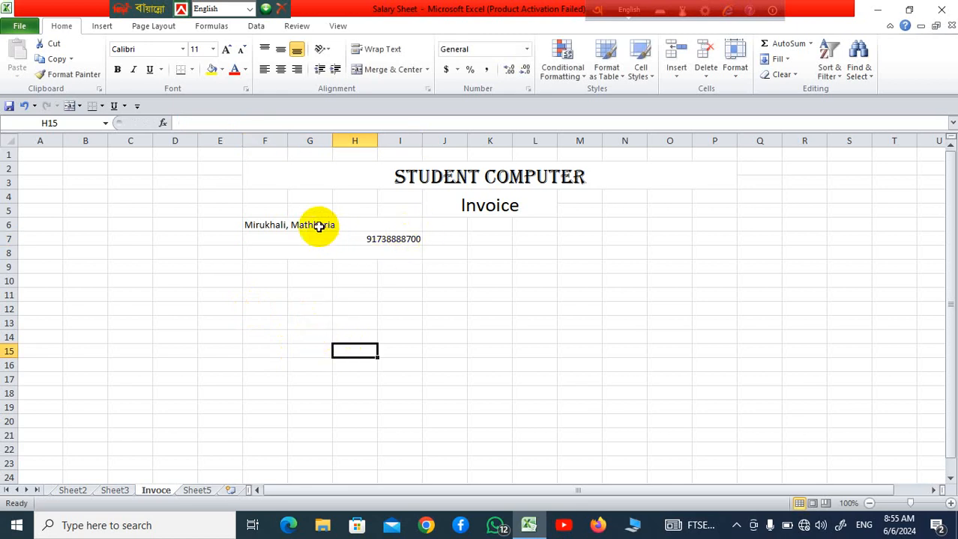
Enter the shop's e-mail address in merged row F8, preceded by the label "Email:"
{"action": "left_click", "coordinate": [306, 252]}
{"action": "type", "text": "Email:"}
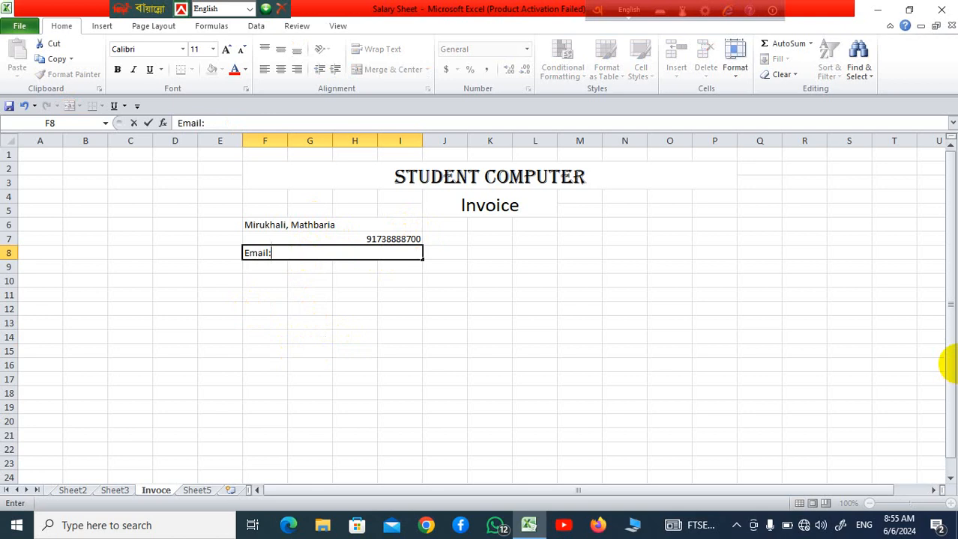
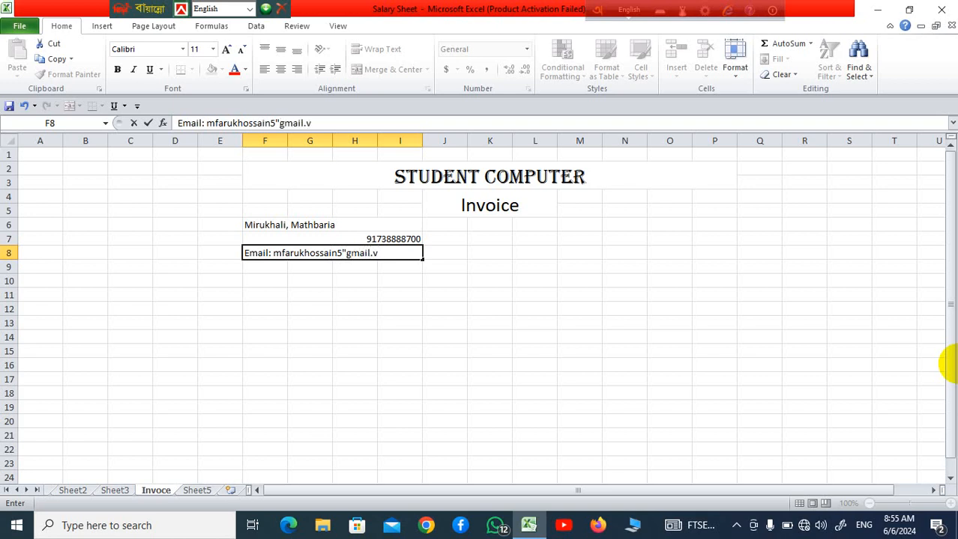
{"action": "left_click", "coordinate": [472, 337]}
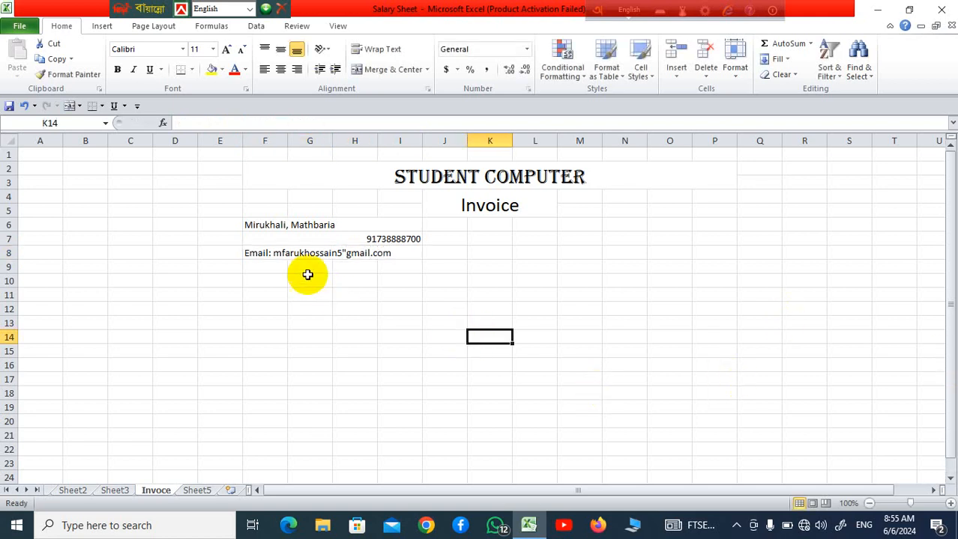
Center the three contact lines in F6:I8 horizontally
{"action": "left_click_drag", "start_coordinate": [252, 217], "coordinate": [314, 251]}
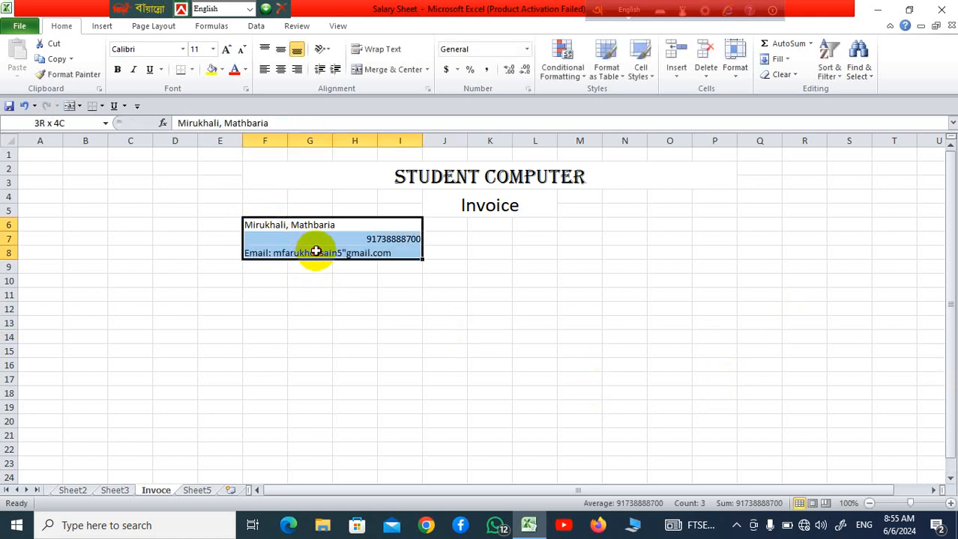
{"action": "left_click", "coordinate": [280, 68]}
{"action": "left_click", "coordinate": [580, 323]}
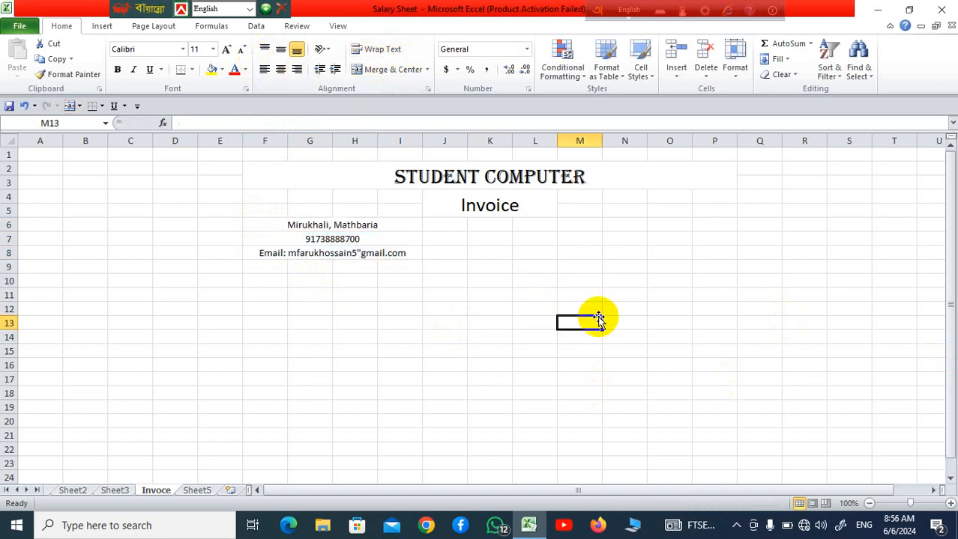
Merge the cells F10:I12 across, row by row, below the contact lines
{"action": "scroll", "coordinate": [533, 313], "scroll_direction": "down", "scroll_amount": 3}
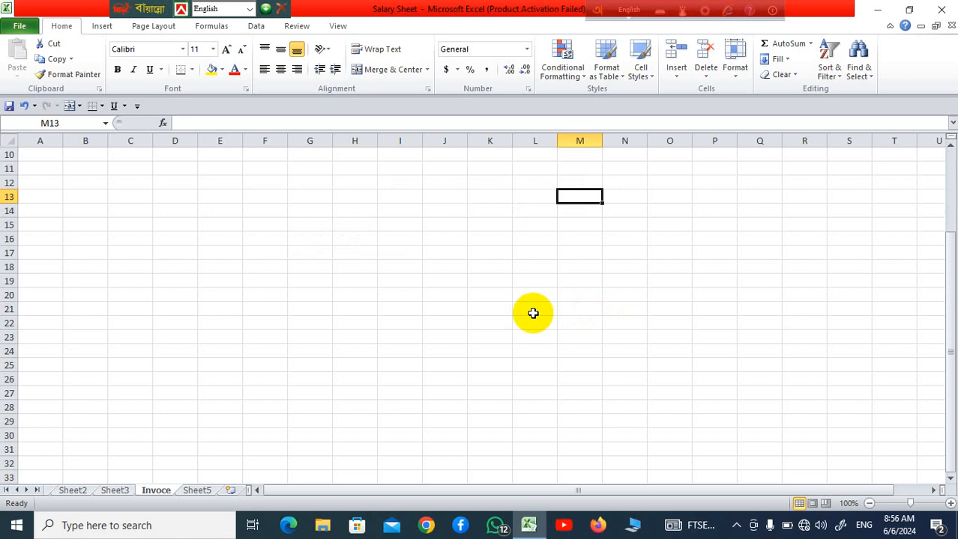
{"action": "scroll", "coordinate": [523, 287], "scroll_direction": "up", "scroll_amount": 3}
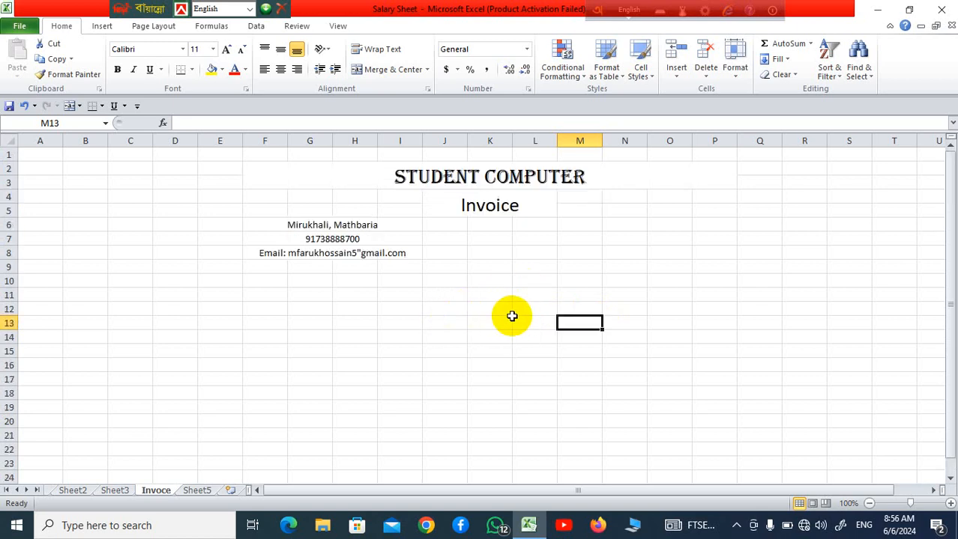
{"action": "left_click", "coordinate": [275, 286]}
{"action": "left_click_drag", "start_coordinate": [275, 285], "coordinate": [421, 309]}
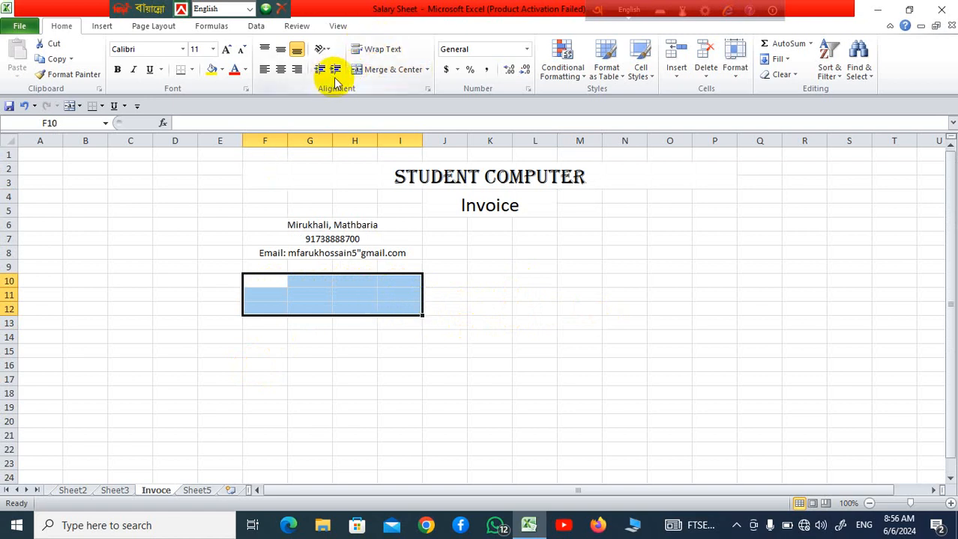
{"action": "left_click", "coordinate": [427, 70]}
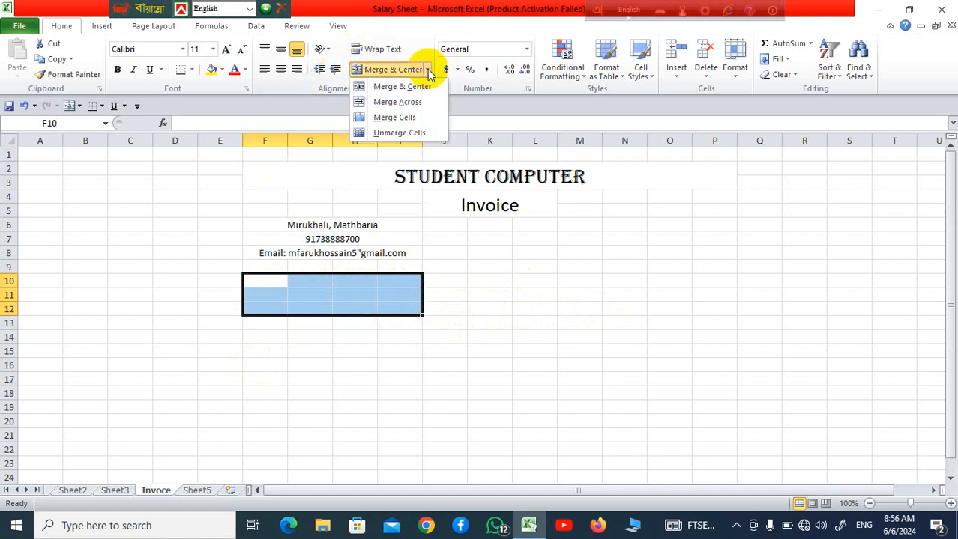
{"action": "left_click", "coordinate": [427, 109]}
{"action": "left_click", "coordinate": [545, 377]}
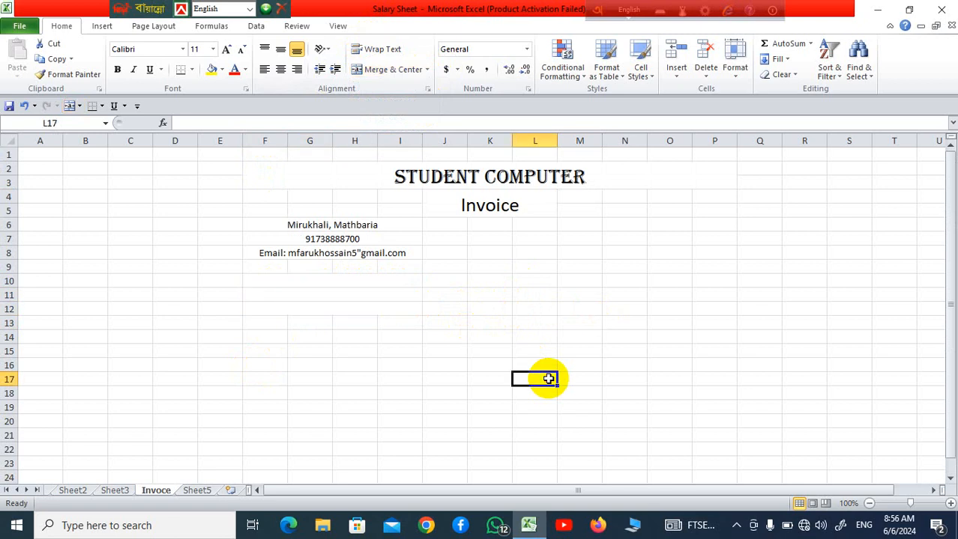
Add a bottom border to each of the merged rows F10, F11 and F12
{"action": "left_click", "coordinate": [345, 323]}
{"action": "left_click", "coordinate": [344, 284]}
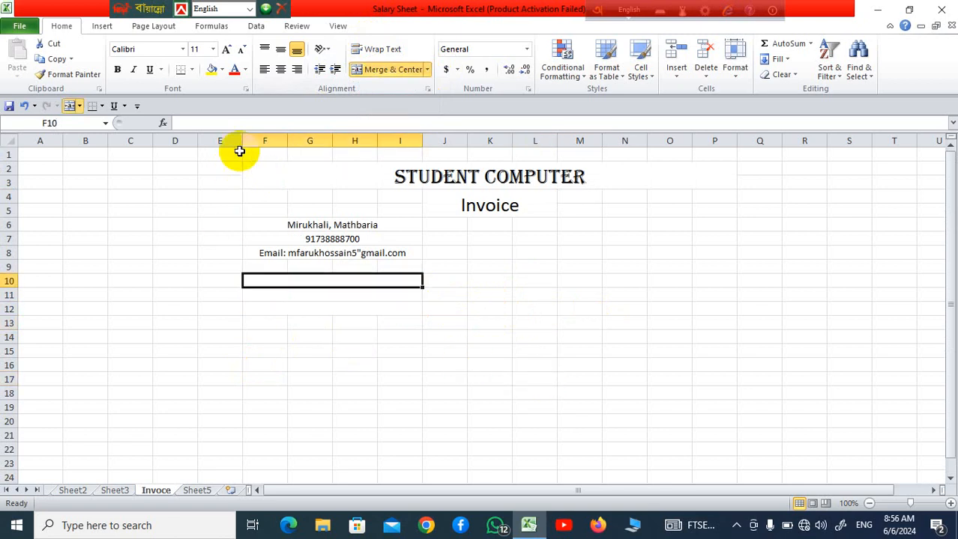
{"action": "left_click", "coordinate": [191, 71]}
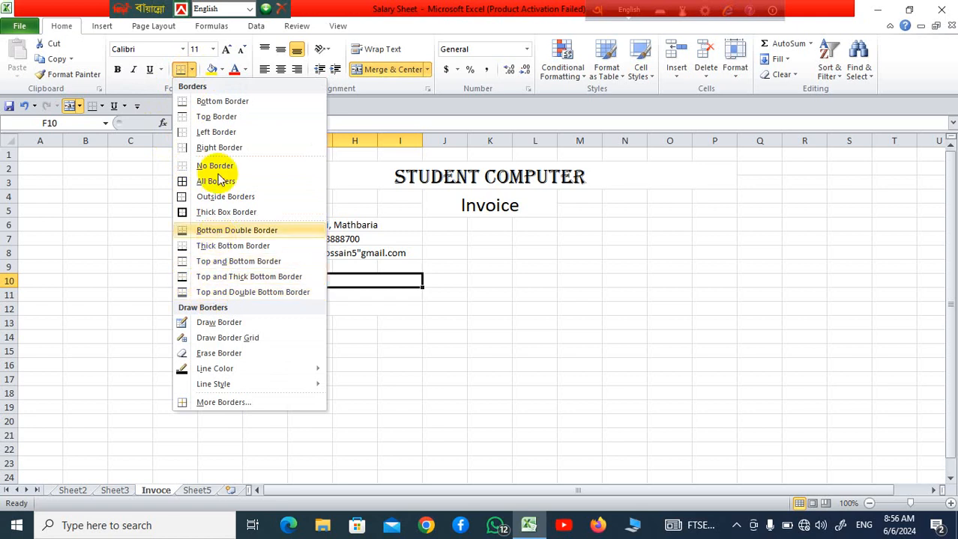
{"action": "left_click", "coordinate": [217, 101]}
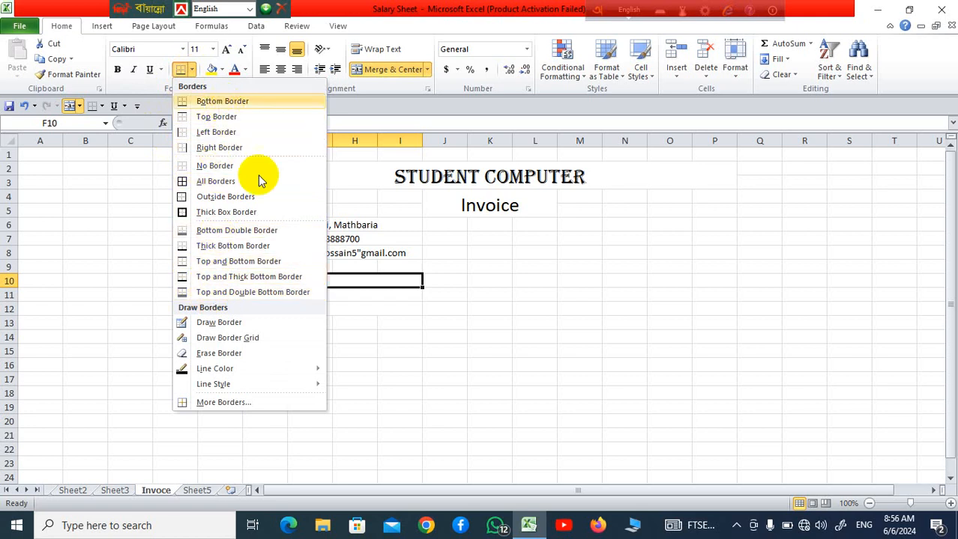
{"action": "left_click", "coordinate": [487, 405]}
{"action": "left_click", "coordinate": [348, 295]}
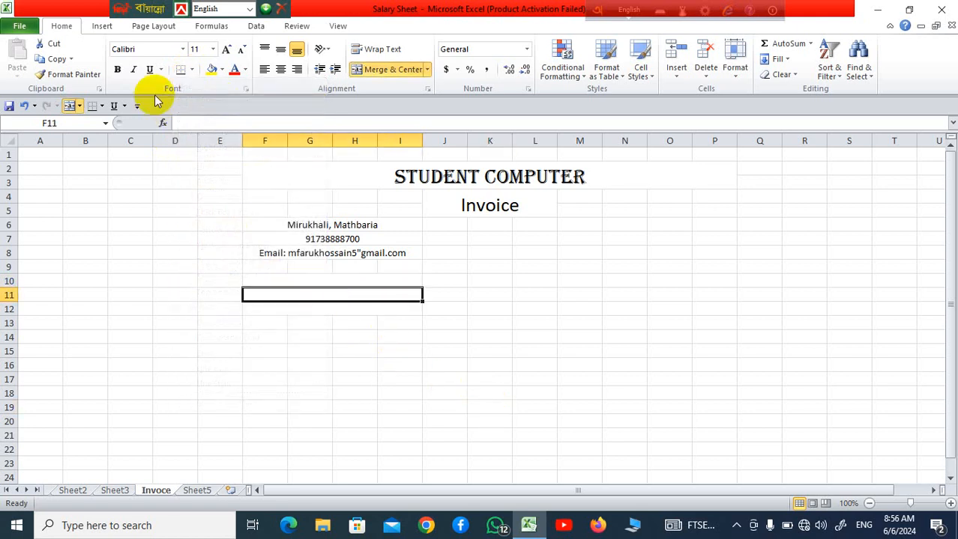
{"action": "left_click", "coordinate": [370, 307]}
{"action": "left_click", "coordinate": [191, 69]}
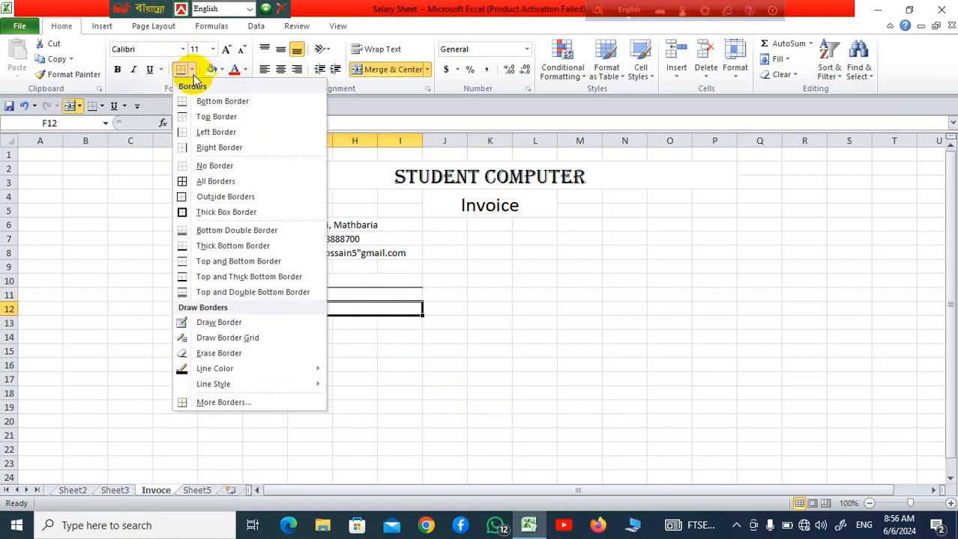
{"action": "left_click", "coordinate": [217, 101]}
{"action": "left_click", "coordinate": [570, 405]}
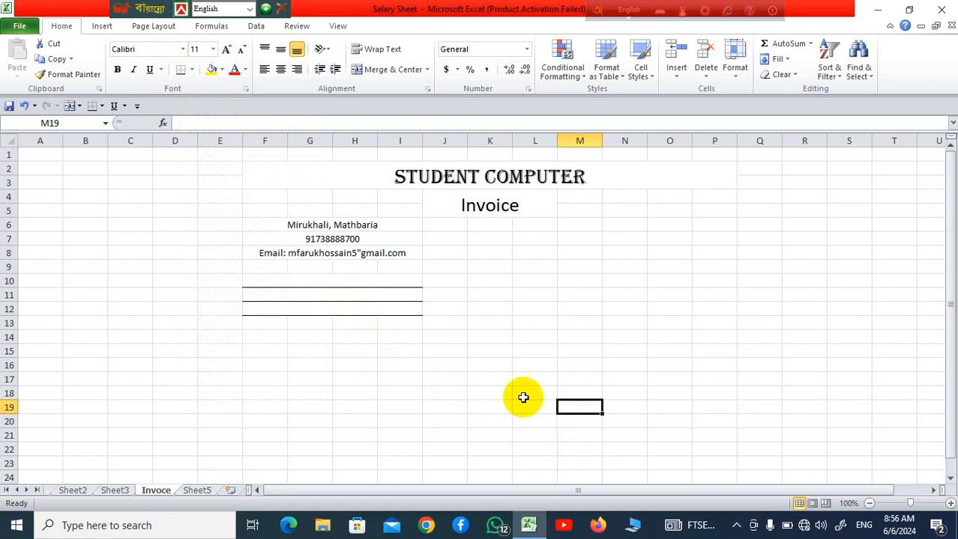
Enter the label "Bill To" in merged row F10
{"action": "left_click", "coordinate": [340, 284]}
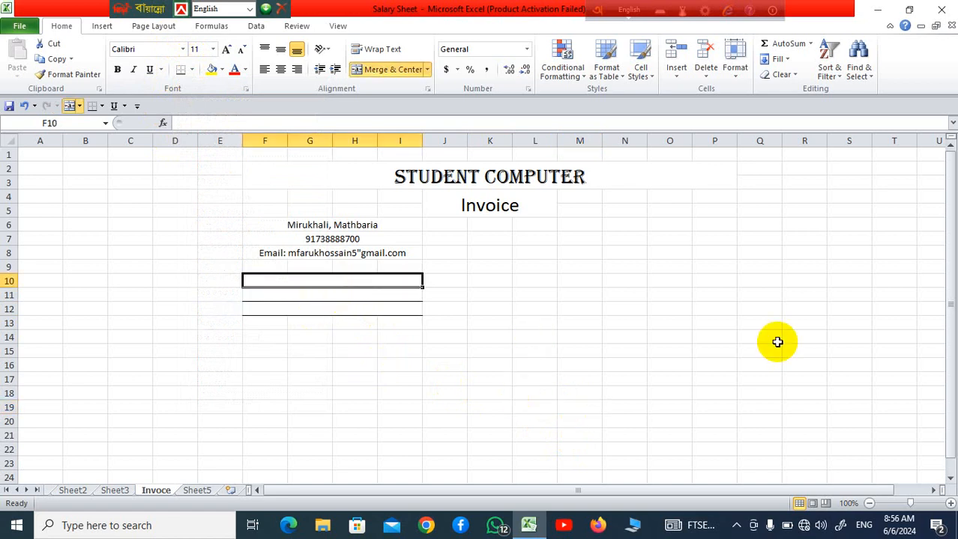
{"action": "type", "text": "Bill To"}
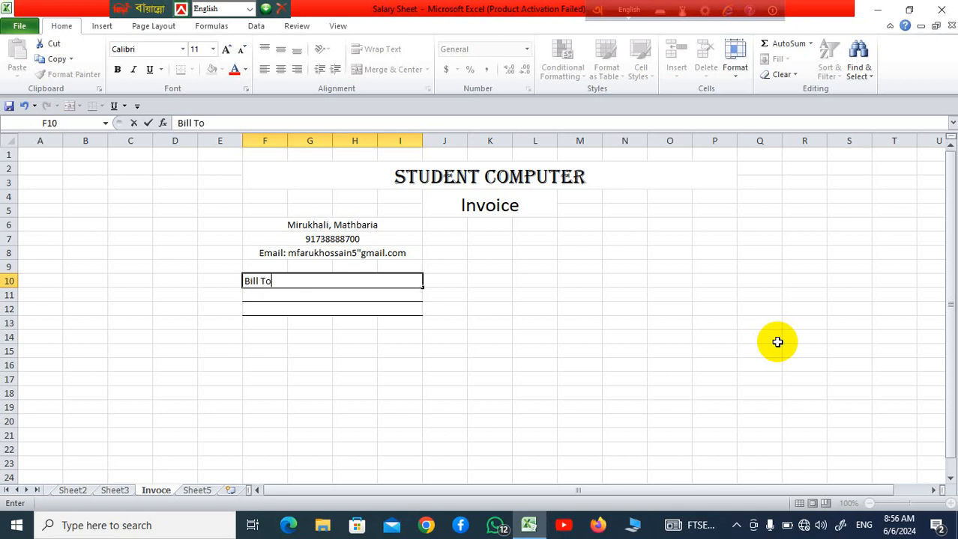
{"action": "left_click", "coordinate": [379, 367]}
Enter the customer's name in merged row F11 and the customer's address in merged row F12
{"action": "left_click", "coordinate": [348, 295]}
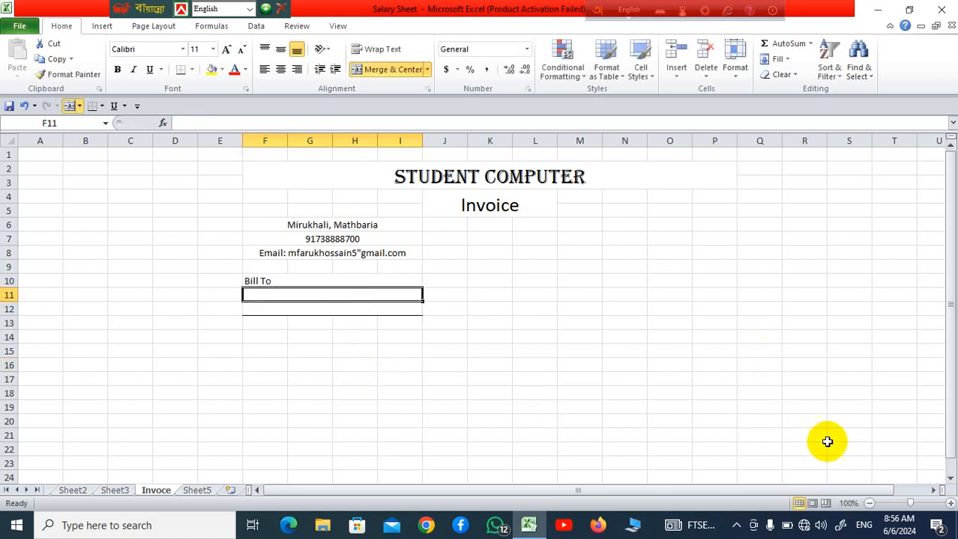
{"action": "type", "text": "Rana"}
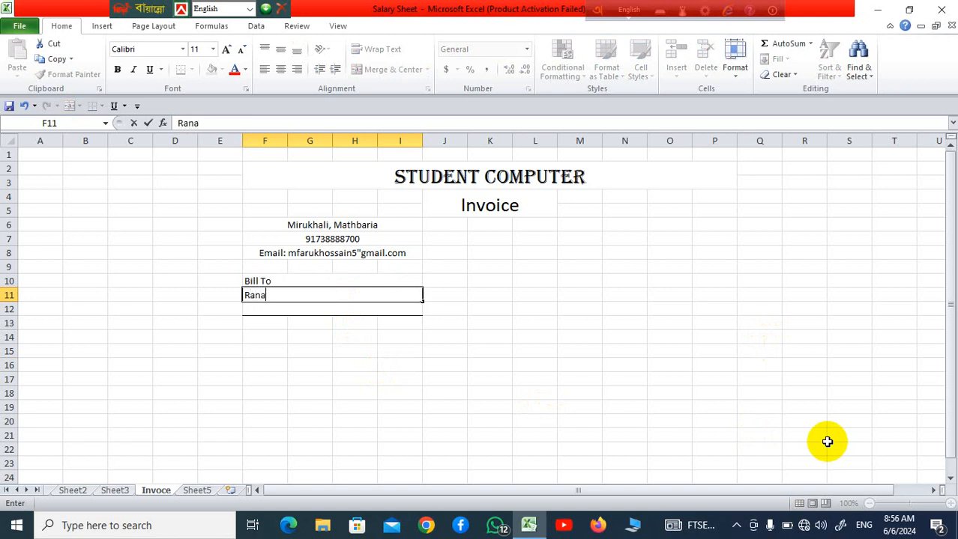
{"action": "left_click", "coordinate": [357, 309]}
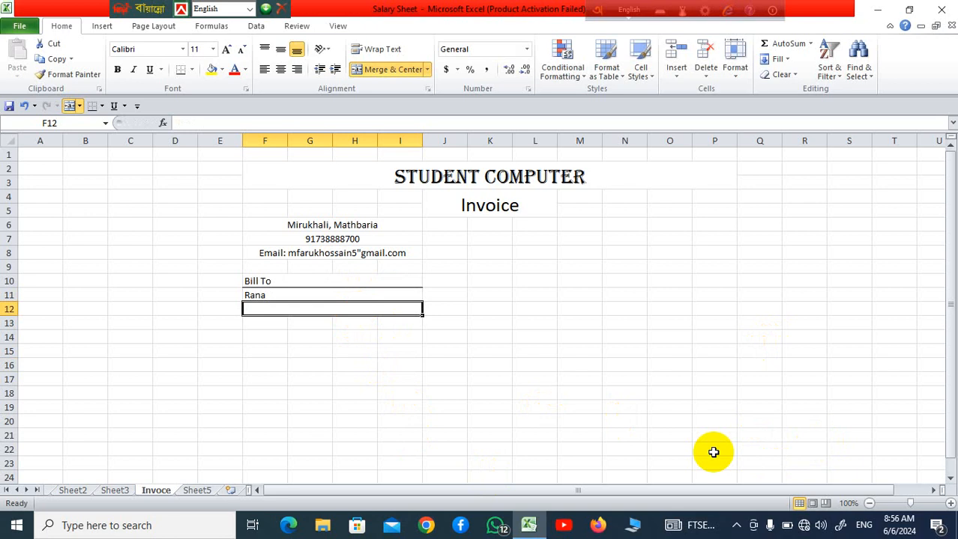
{"action": "type", "text": "Mathba"}
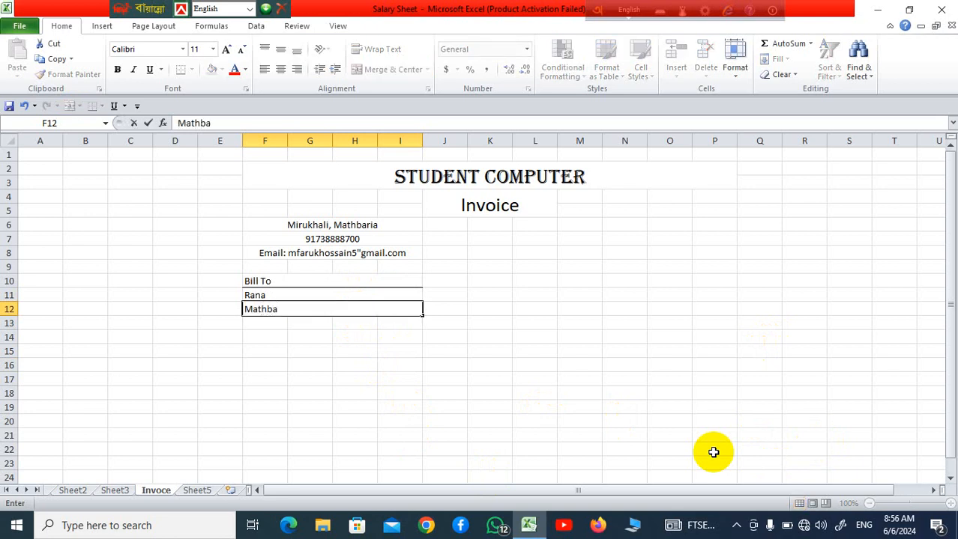
{"action": "type", "text": "ria,"}
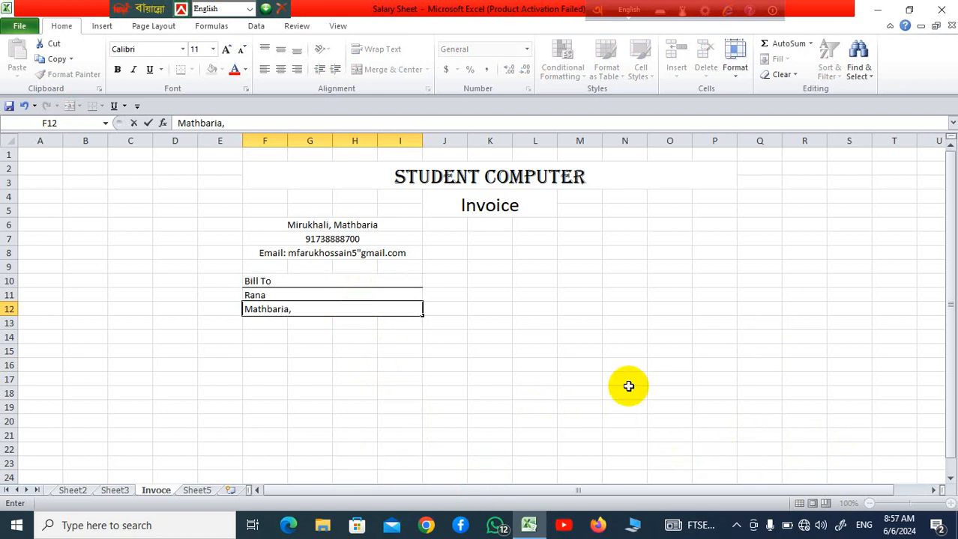
{"action": "left_click", "coordinate": [628, 386]}
Center the three billing lines in F10:I12 horizontally
{"action": "left_click_drag", "start_coordinate": [255, 283], "coordinate": [354, 311]}
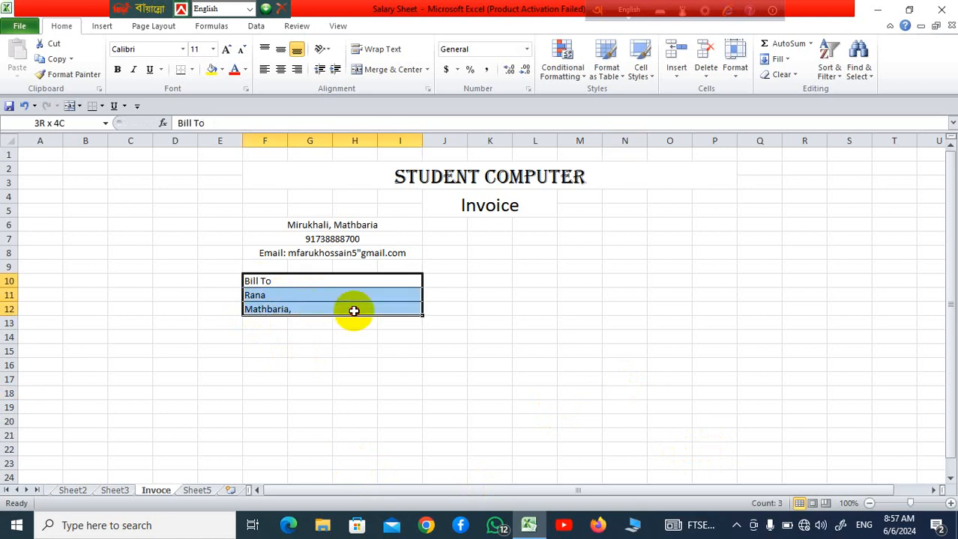
{"action": "left_click", "coordinate": [282, 72]}
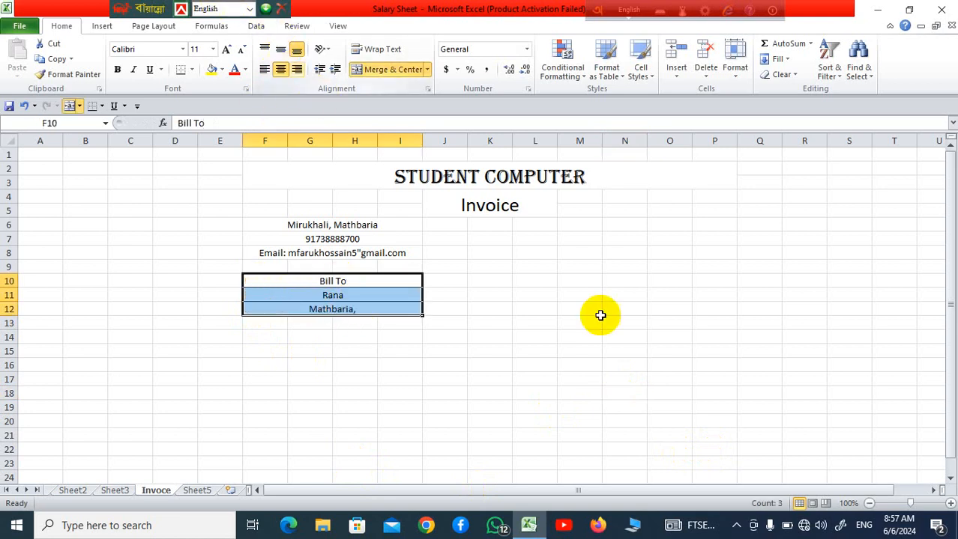
{"action": "left_click", "coordinate": [658, 365]}
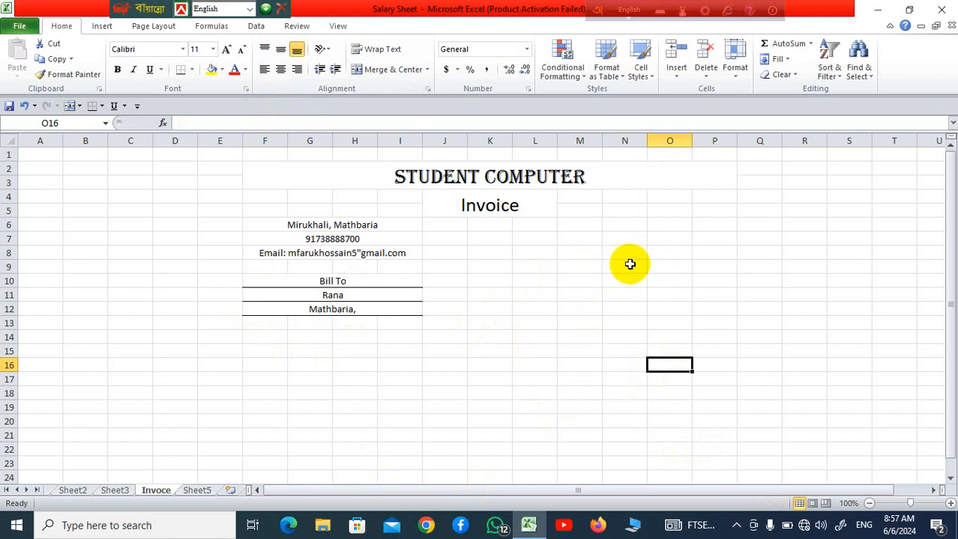
Merge the cells N5:P6 across, row by row, and apply all borders to them
{"action": "left_click_drag", "start_coordinate": [625, 216], "coordinate": [691, 223]}
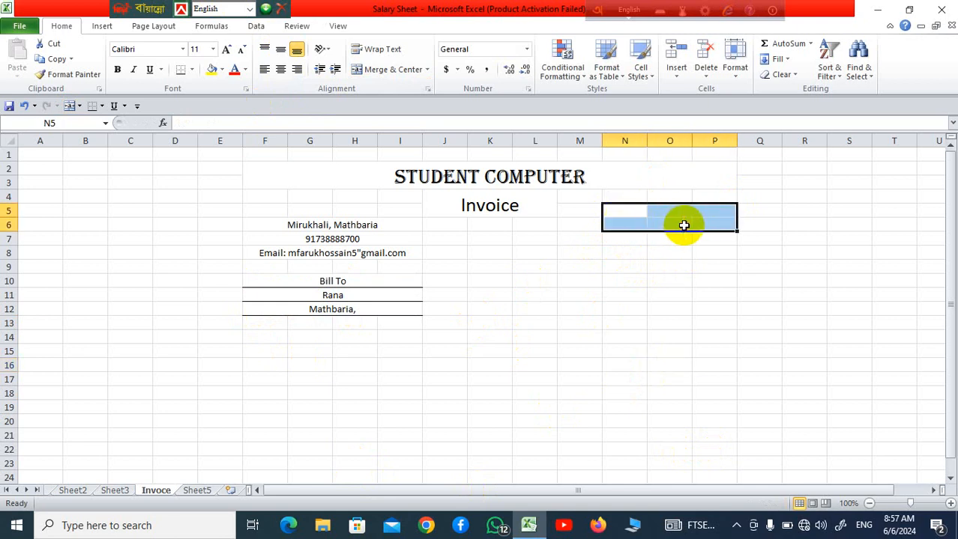
{"action": "left_click", "coordinate": [429, 70]}
{"action": "left_click", "coordinate": [421, 102]}
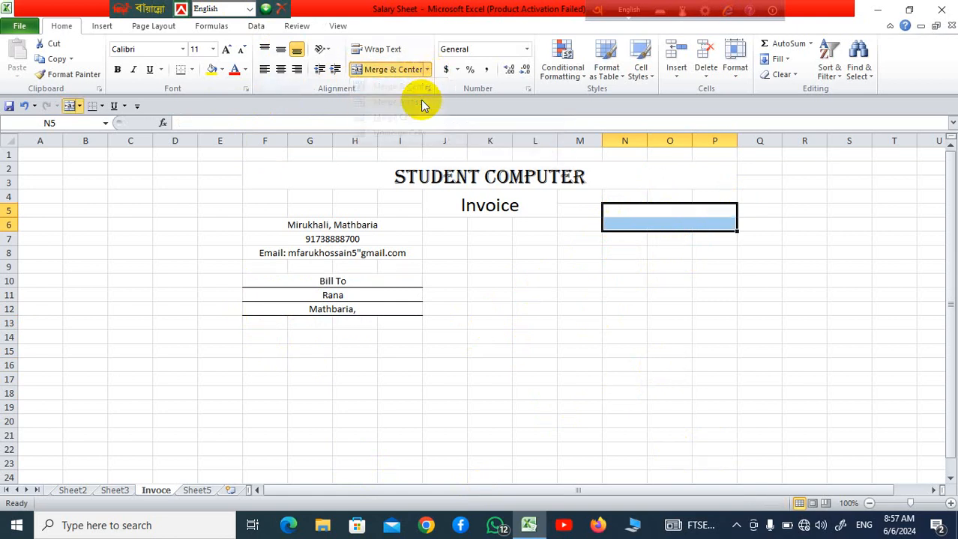
{"action": "left_click", "coordinate": [192, 71]}
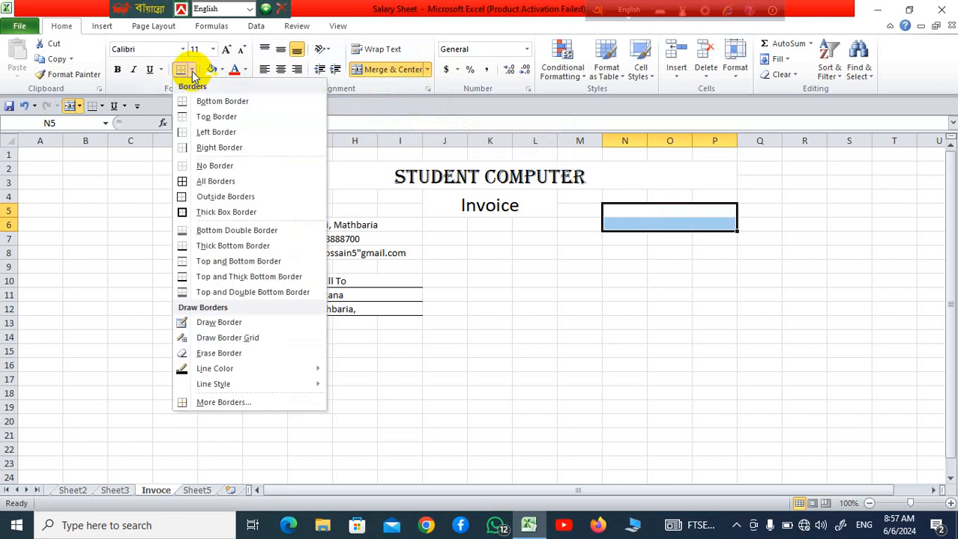
{"action": "left_click", "coordinate": [215, 182]}
{"action": "left_click", "coordinate": [827, 361]}
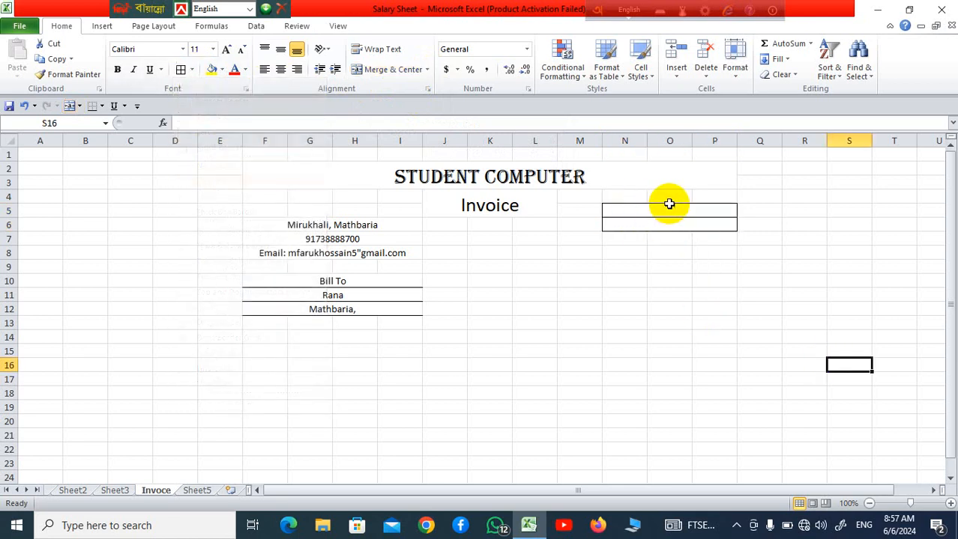
Enter the label "Invoice No" in merged row N5
{"action": "left_click", "coordinate": [670, 209]}
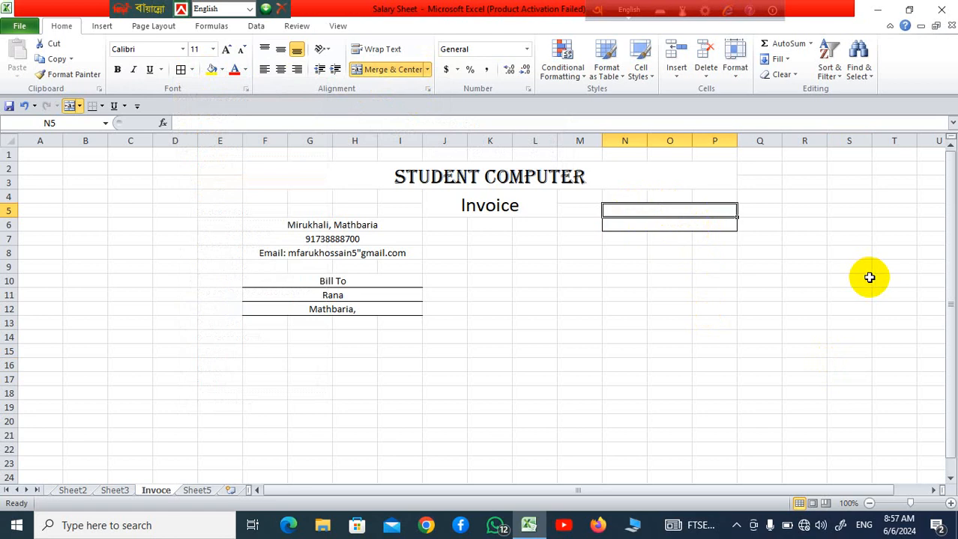
{"action": "type", "text": "Invoice No"}
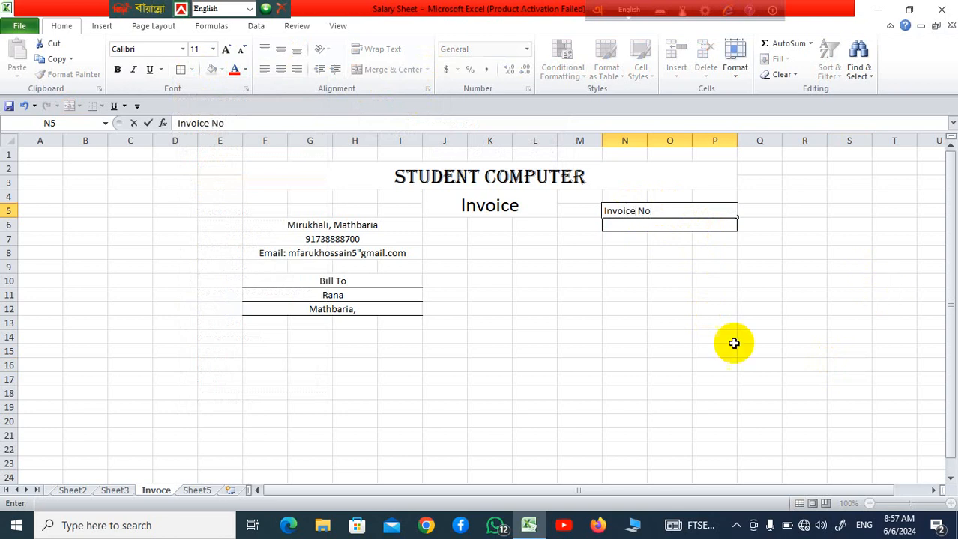
{"action": "left_click", "coordinate": [622, 323]}
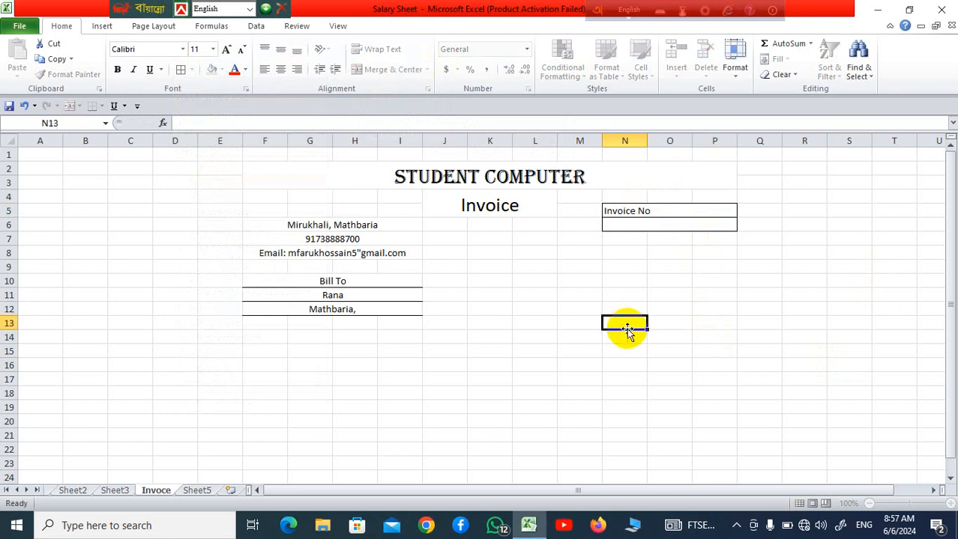
Merge the cells N8:P9 across, row by row, and apply all borders to them
{"action": "left_click", "coordinate": [630, 254]}
{"action": "left_click_drag", "start_coordinate": [631, 253], "coordinate": [705, 267]}
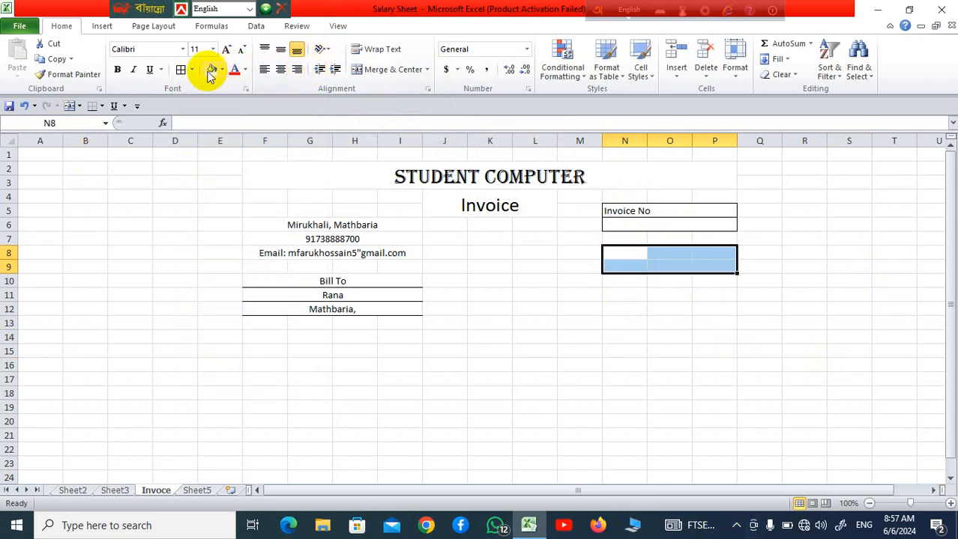
{"action": "left_click", "coordinate": [427, 70]}
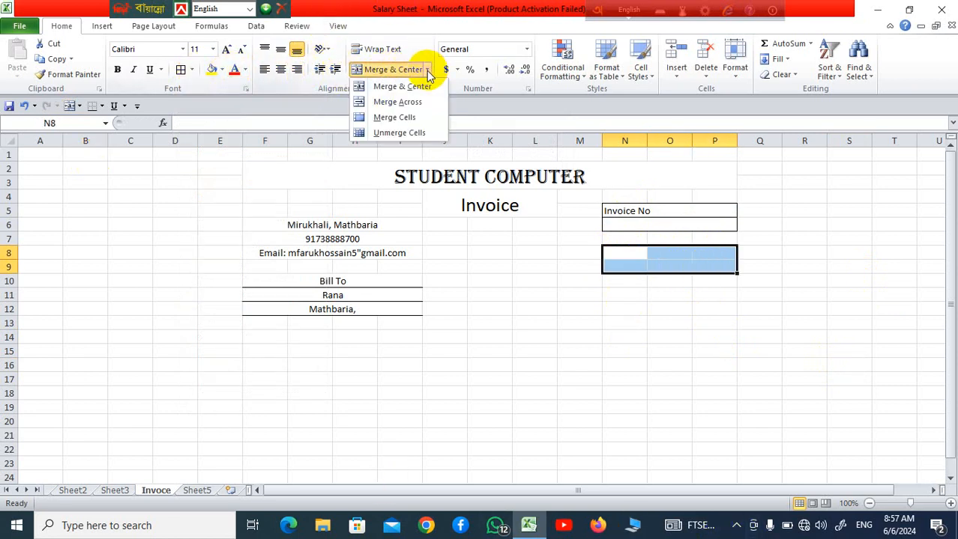
{"action": "left_click", "coordinate": [425, 104]}
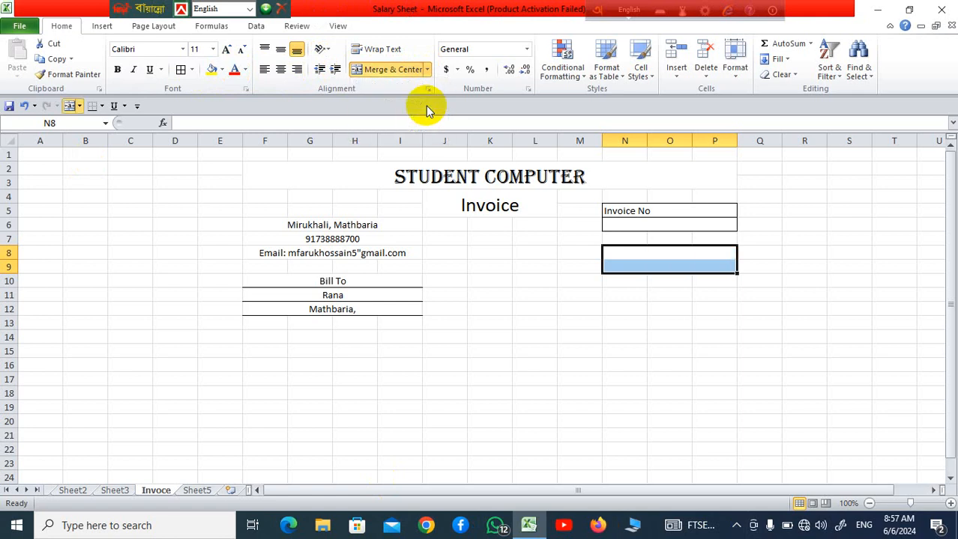
{"action": "left_click", "coordinate": [192, 70]}
{"action": "left_click", "coordinate": [215, 181]}
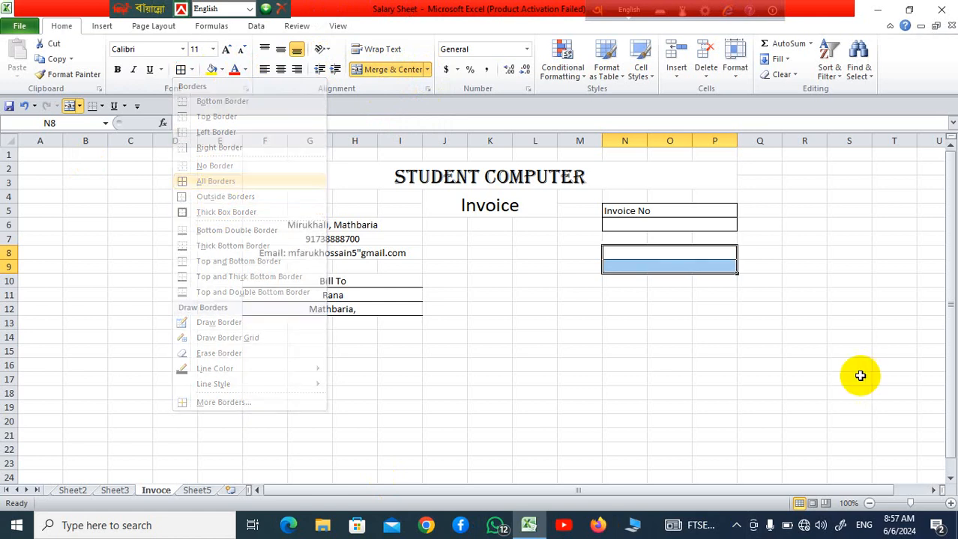
{"action": "left_click", "coordinate": [856, 375]}
Enter the label "Date" in merged row N8
{"action": "left_click", "coordinate": [684, 254]}
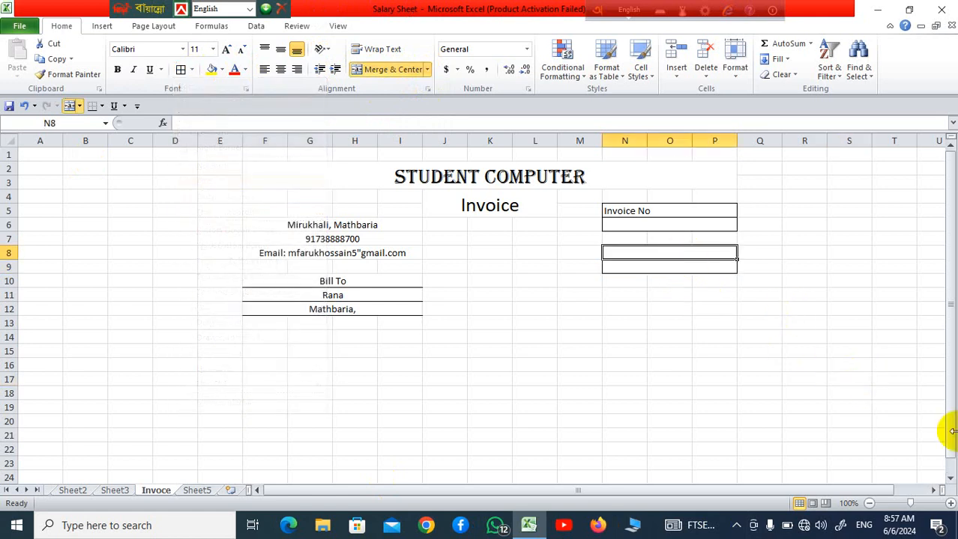
{"action": "type", "text": "Date"}
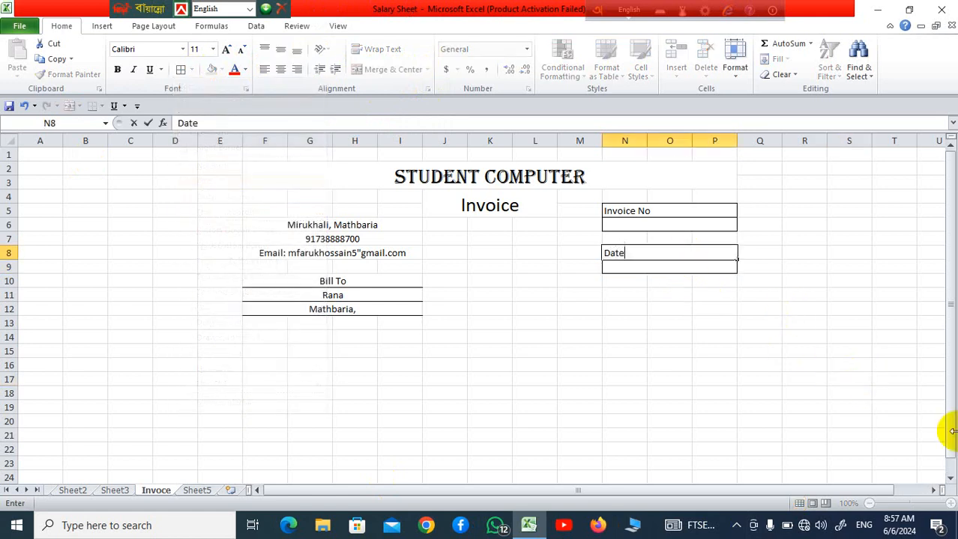
{"action": "left_click", "coordinate": [683, 365]}
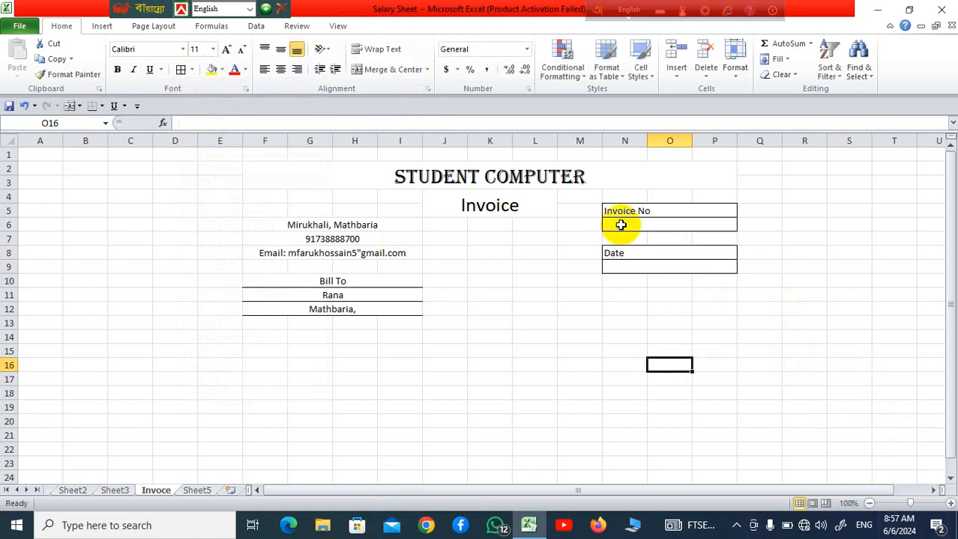
Center the contents of the invoice number and date boxes in N5:P9 horizontally
{"action": "left_click_drag", "start_coordinate": [616, 211], "coordinate": [646, 261]}
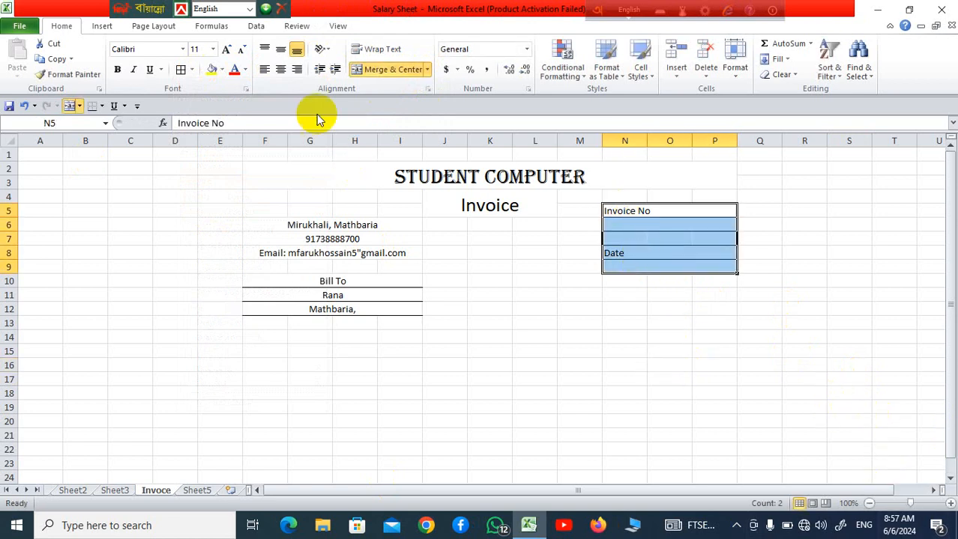
{"action": "left_click", "coordinate": [279, 69]}
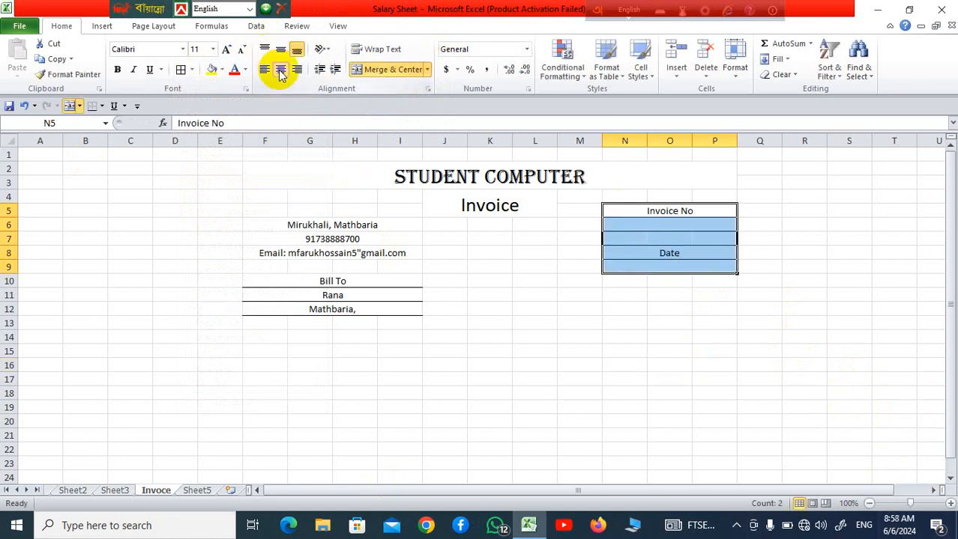
{"action": "left_click", "coordinate": [714, 350]}
Enter 01 as the invoice number in merged row N6
{"action": "left_click", "coordinate": [686, 223]}
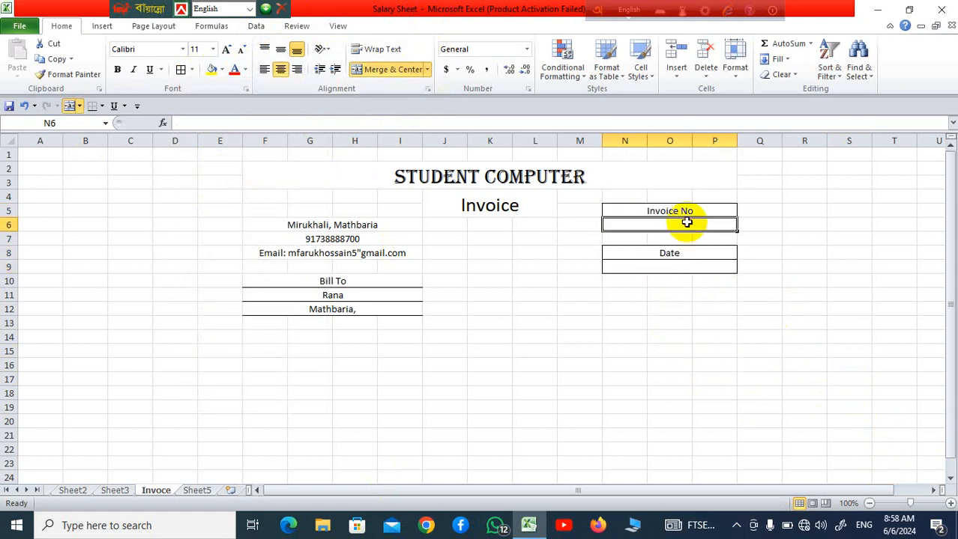
{"action": "type", "text": "01"}
{"action": "left_click", "coordinate": [698, 390]}
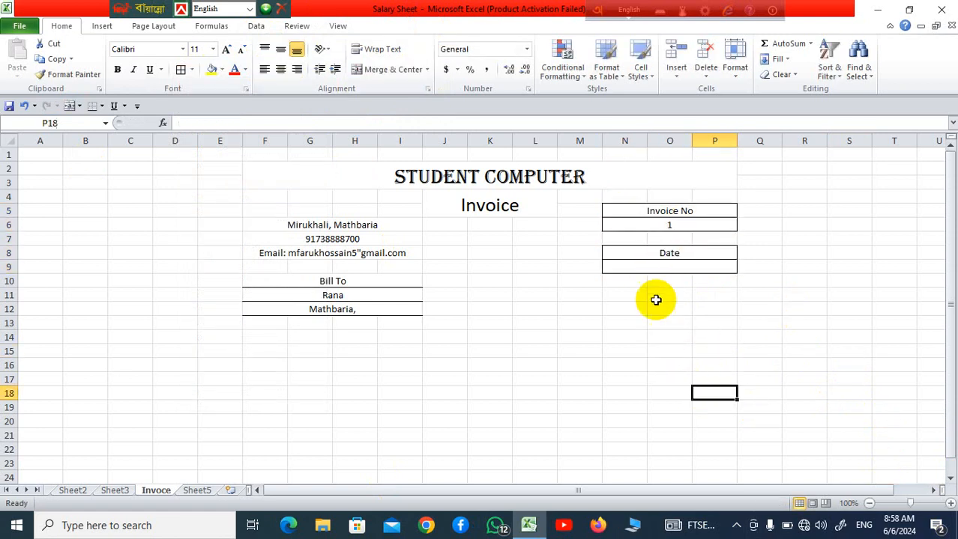
Enter the formula =TODAY() in merged row N9 below the Date label
{"action": "left_click", "coordinate": [660, 269]}
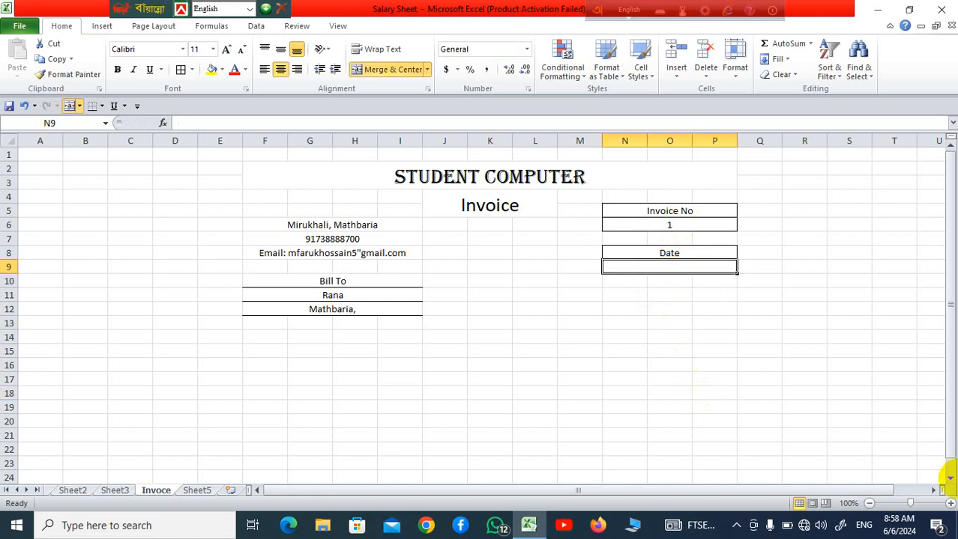
{"action": "type", "text": "="}
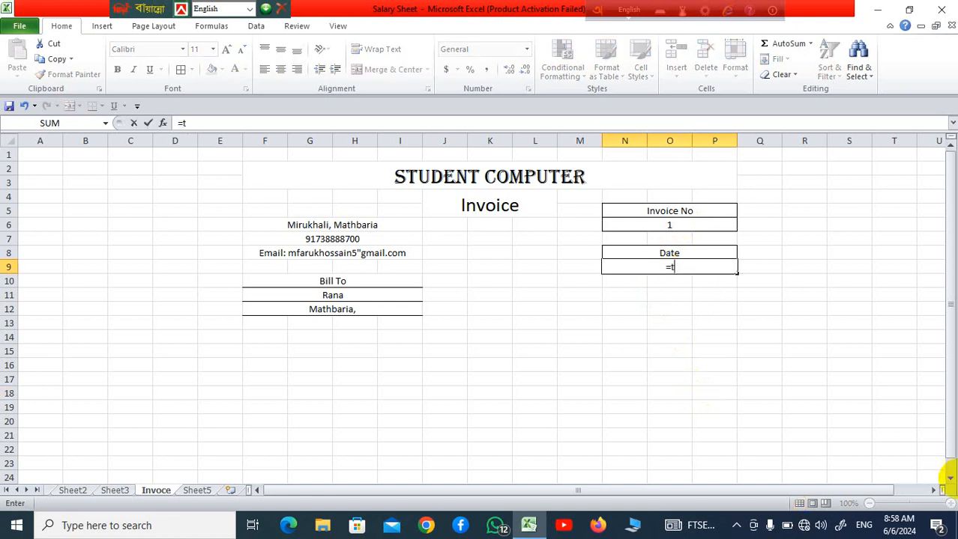
{"action": "type", "text": "toda"}
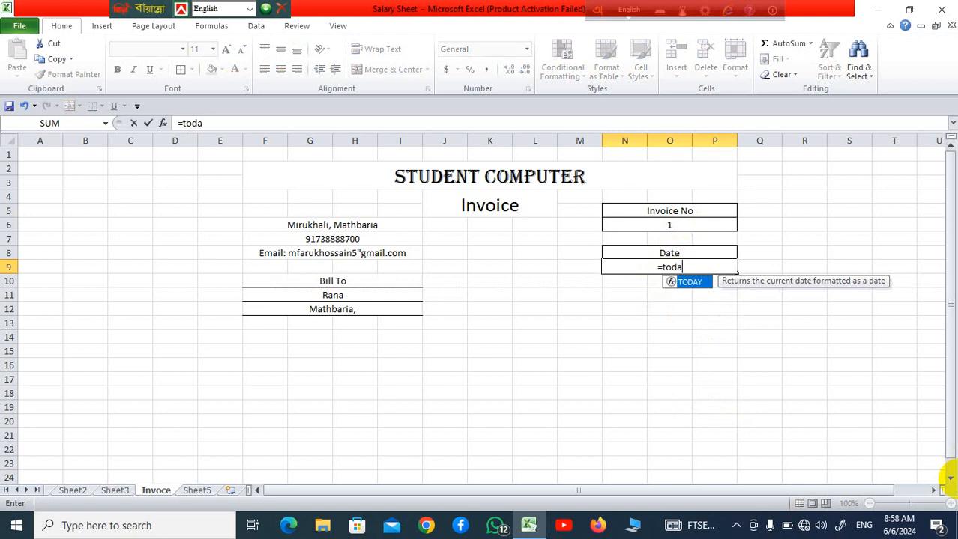
{"action": "type", "text": "y"}
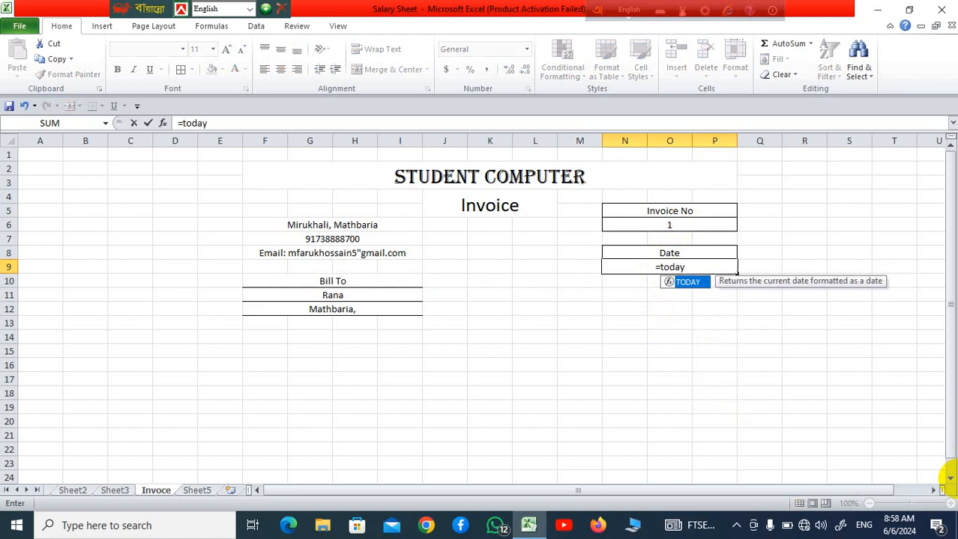
{"action": "type", "text": "("}
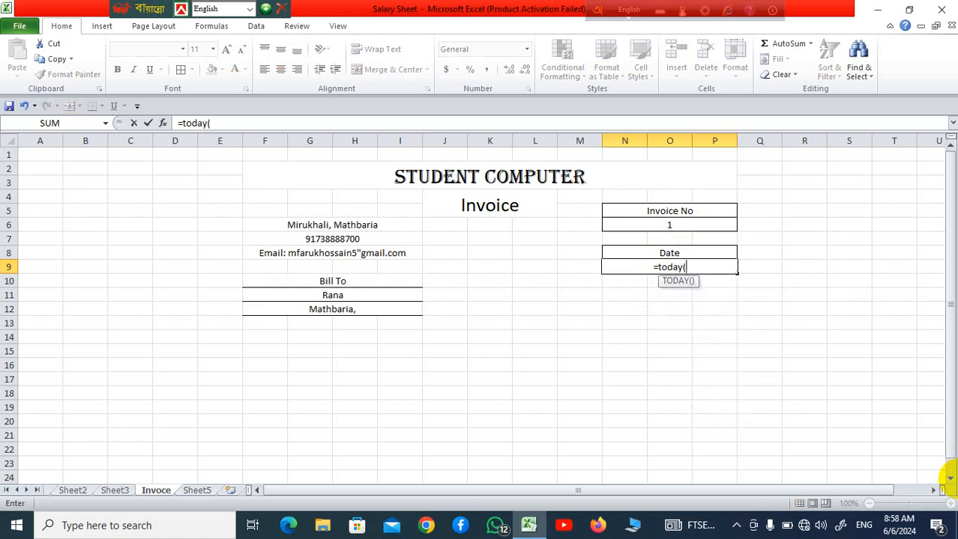
{"action": "type", "text": ")"}
{"action": "key", "text": "Return"}
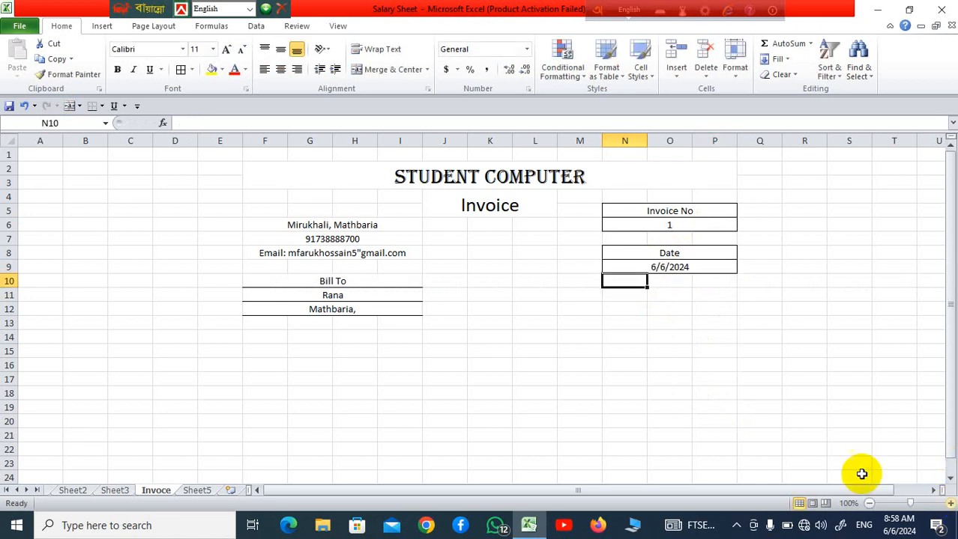
{"action": "left_click", "coordinate": [719, 337]}
{"action": "left_click", "coordinate": [675, 267]}
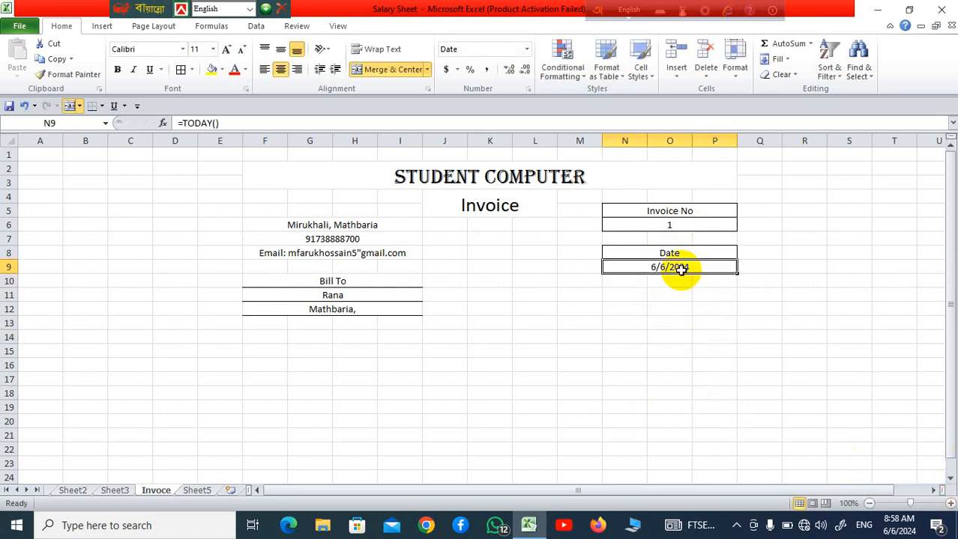
{"action": "left_click_drag", "start_coordinate": [263, 338], "coordinate": [698, 405]}
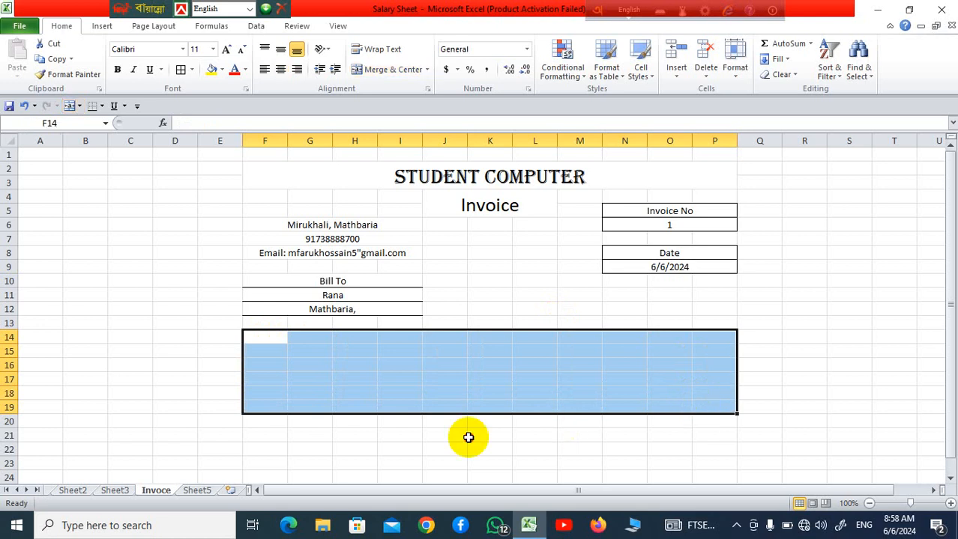
{"action": "left_click_drag", "start_coordinate": [466, 436], "coordinate": [445, 436]}
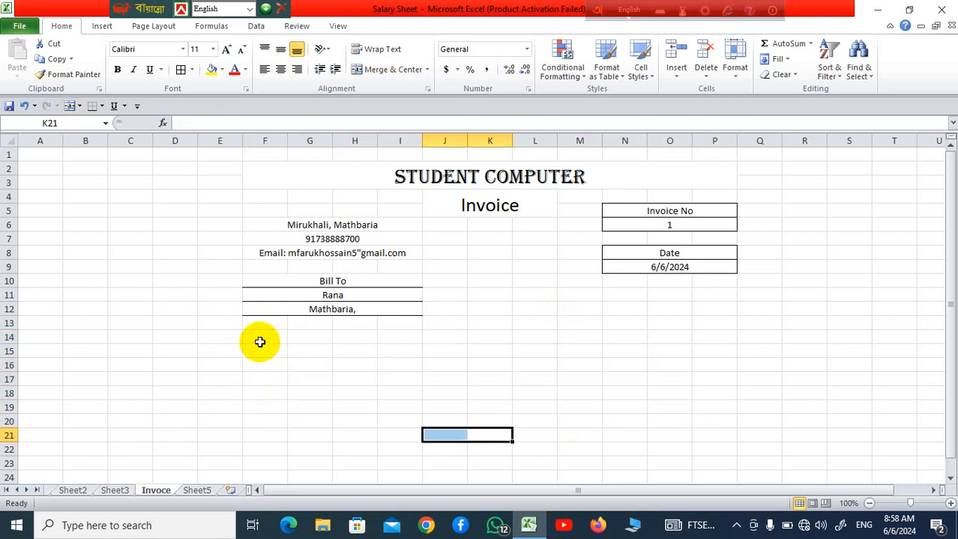
Apply all borders to the item table range F14:P21 below the billing section
{"action": "left_click_drag", "start_coordinate": [259, 342], "coordinate": [695, 430]}
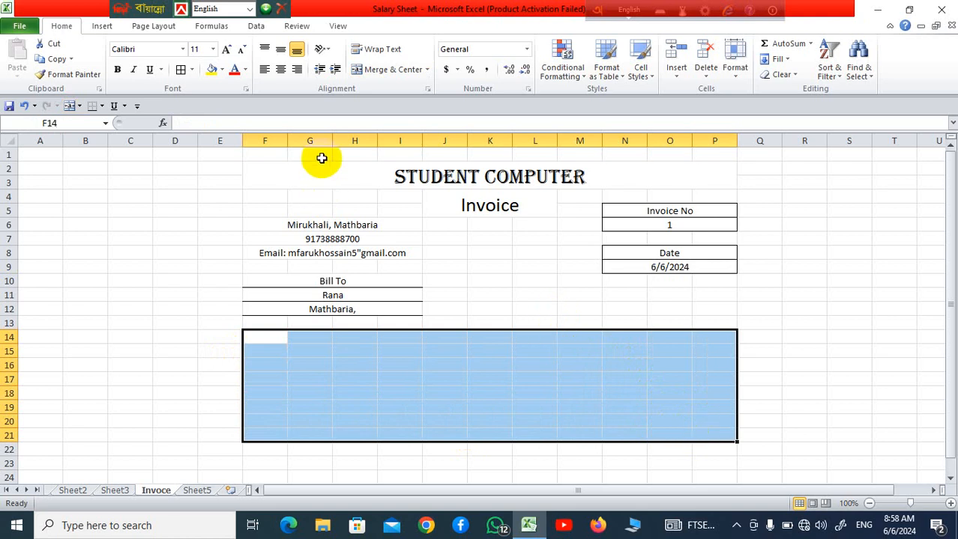
{"action": "left_click", "coordinate": [182, 69]}
{"action": "left_click", "coordinate": [802, 425]}
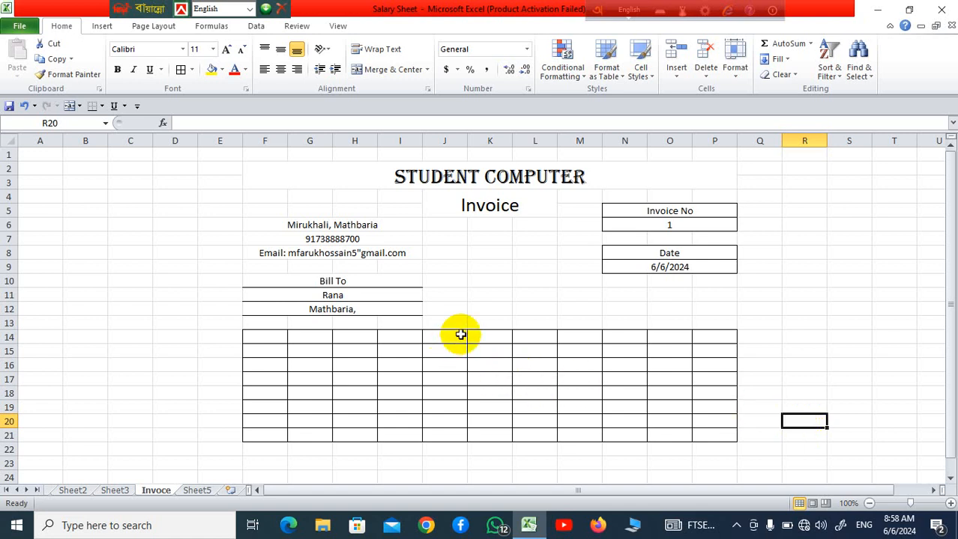
Enter the column heading "S/L" in cell F14 of the item table
{"action": "left_click", "coordinate": [270, 335]}
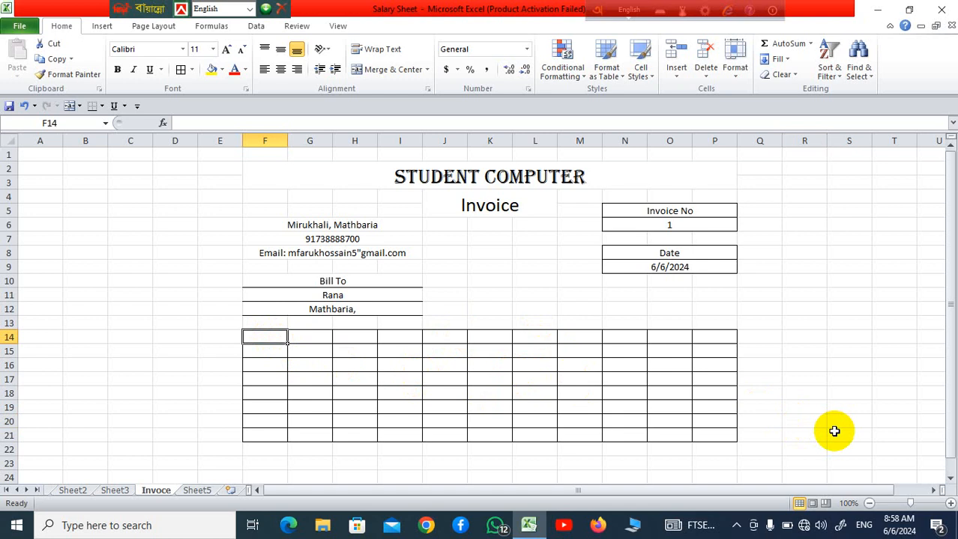
{"action": "type", "text": "S/L"}
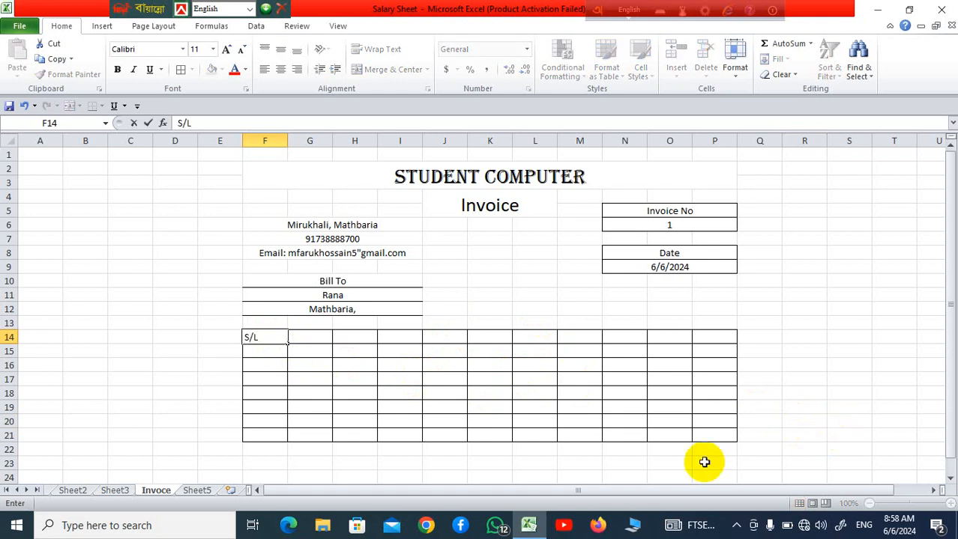
{"action": "left_click", "coordinate": [490, 405]}
Merge the cells of G14:J21 across, row by row, for a wide item column
{"action": "left_click_drag", "start_coordinate": [314, 337], "coordinate": [457, 434]}
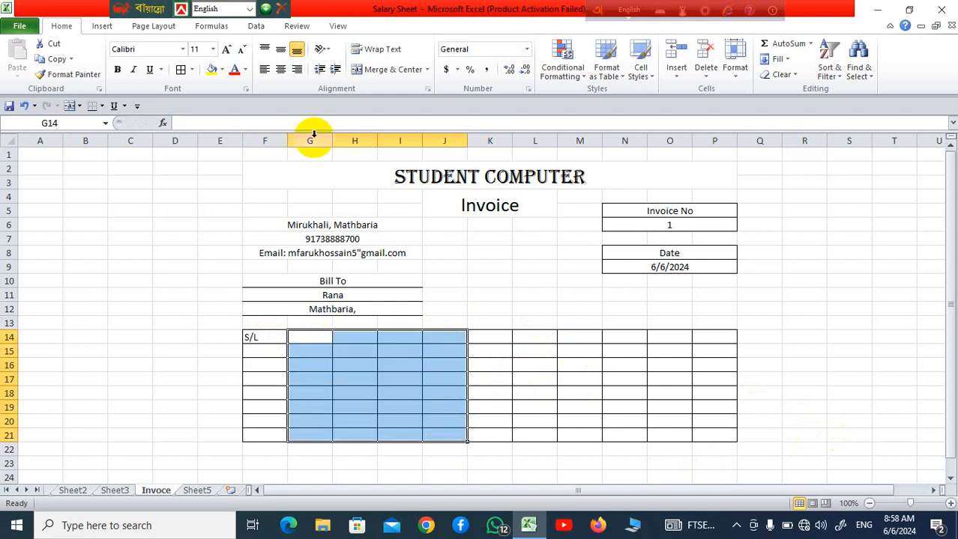
{"action": "left_click", "coordinate": [427, 70]}
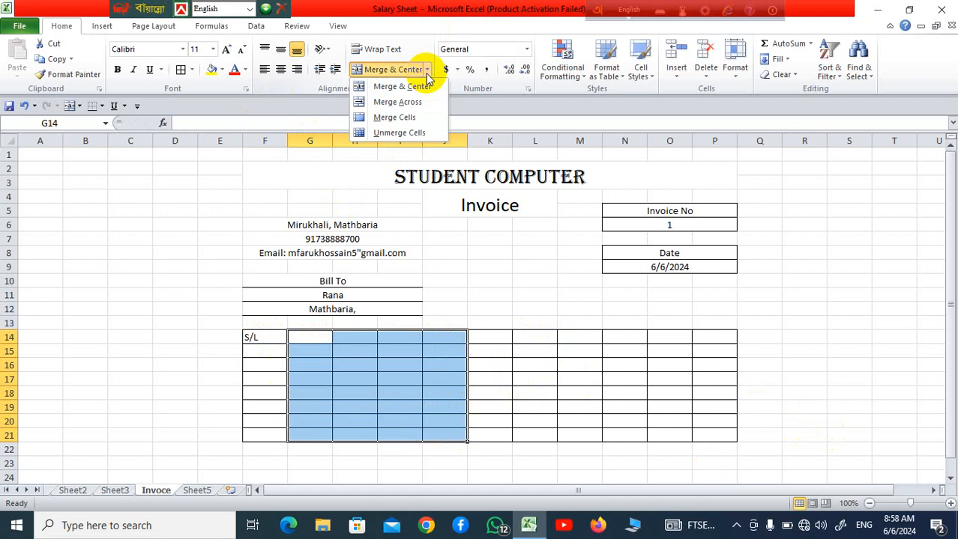
{"action": "left_click", "coordinate": [423, 100]}
{"action": "left_click", "coordinate": [717, 407]}
Enter the column heading "Goods" in merged cell G14
{"action": "left_click", "coordinate": [356, 336]}
{"action": "type", "text": "Goods"}
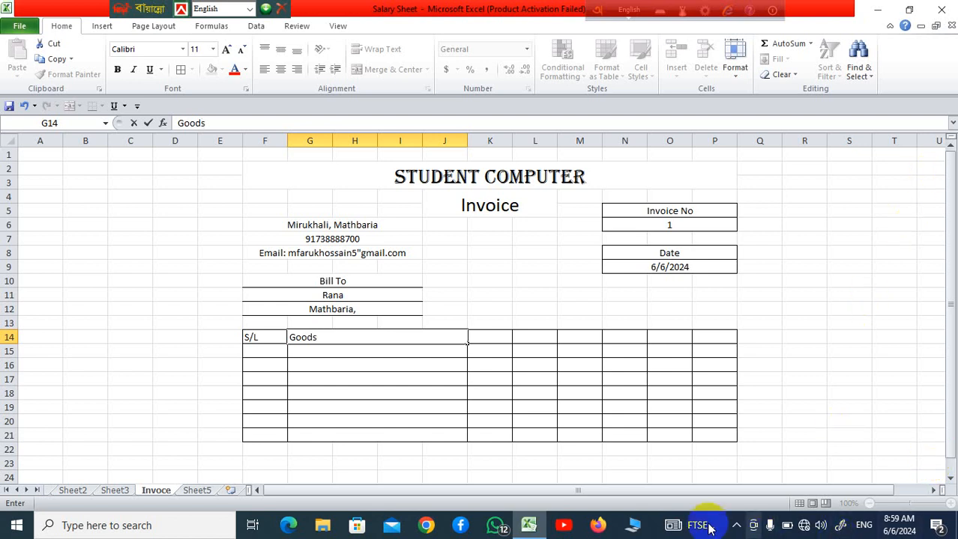
{"action": "left_click", "coordinate": [651, 411]}
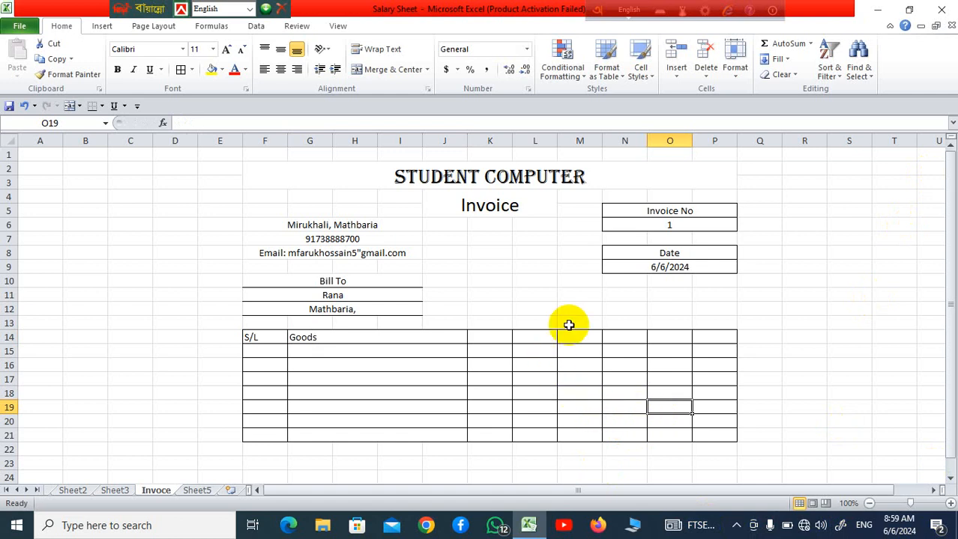
Enter the column headings "Price" in K14 and "QtY" in L14
{"action": "left_click", "coordinate": [491, 338]}
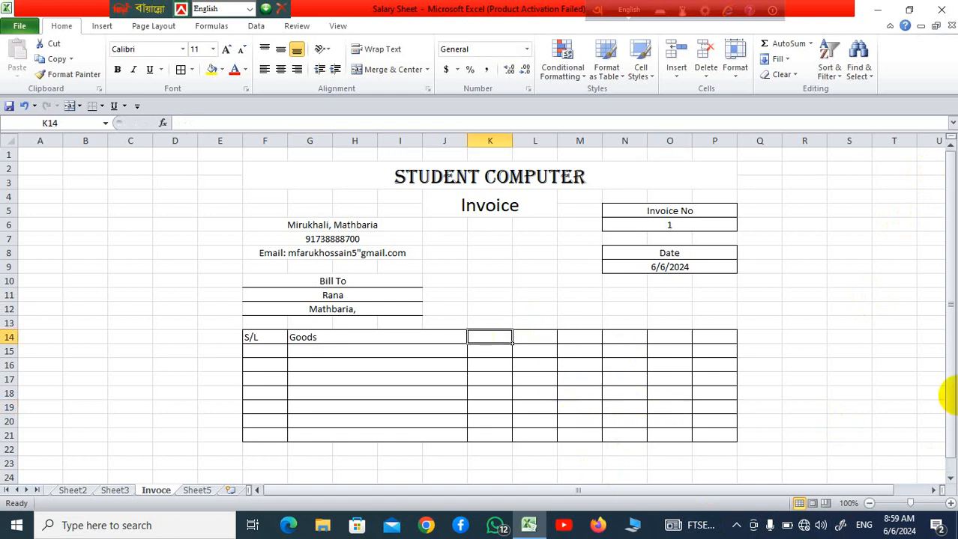
{"action": "type", "text": "Price"}
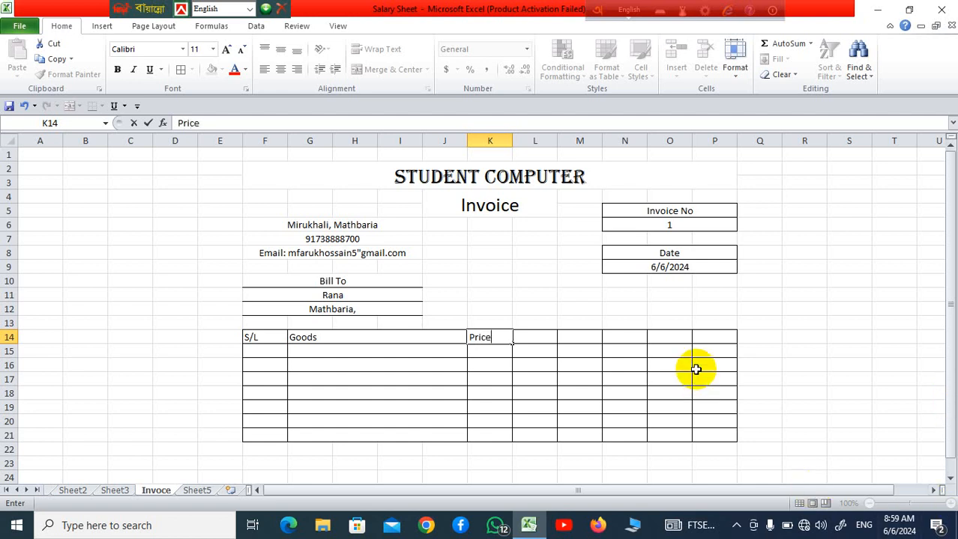
{"action": "left_click", "coordinate": [542, 339]}
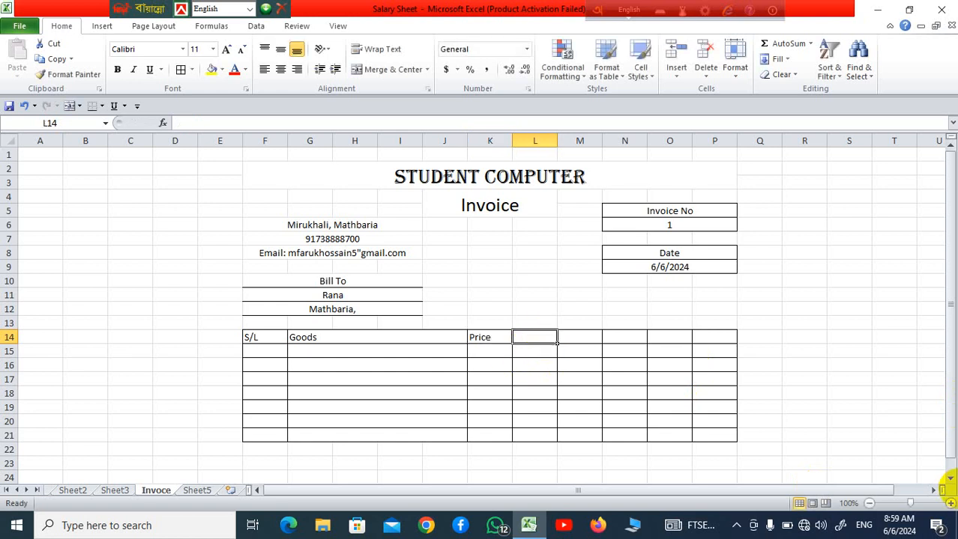
{"action": "type", "text": "QtY"}
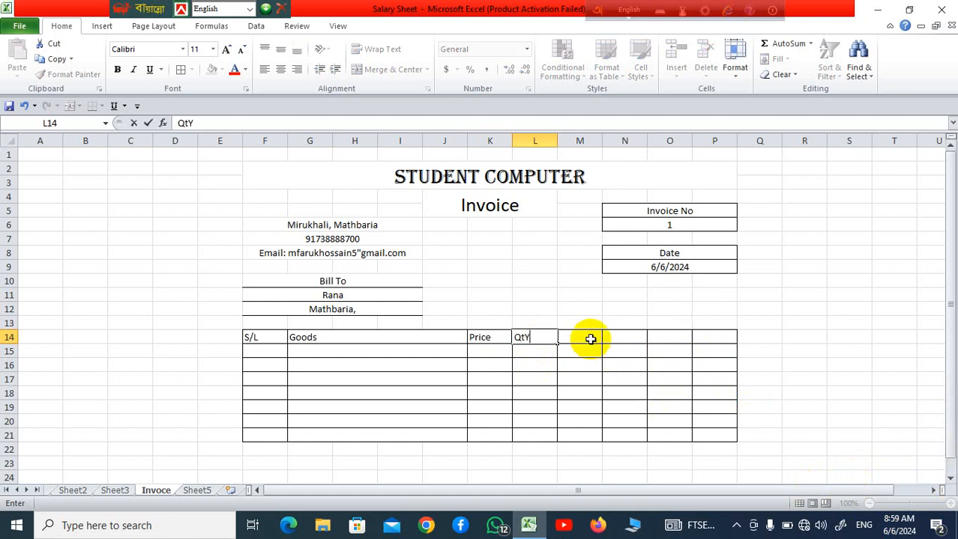
{"action": "left_click", "coordinate": [579, 392]}
Merge the ranges L14:N21 and O14:P21 across, row by row, for the quantity and last columns
{"action": "left_click_drag", "start_coordinate": [541, 336], "coordinate": [639, 436]}
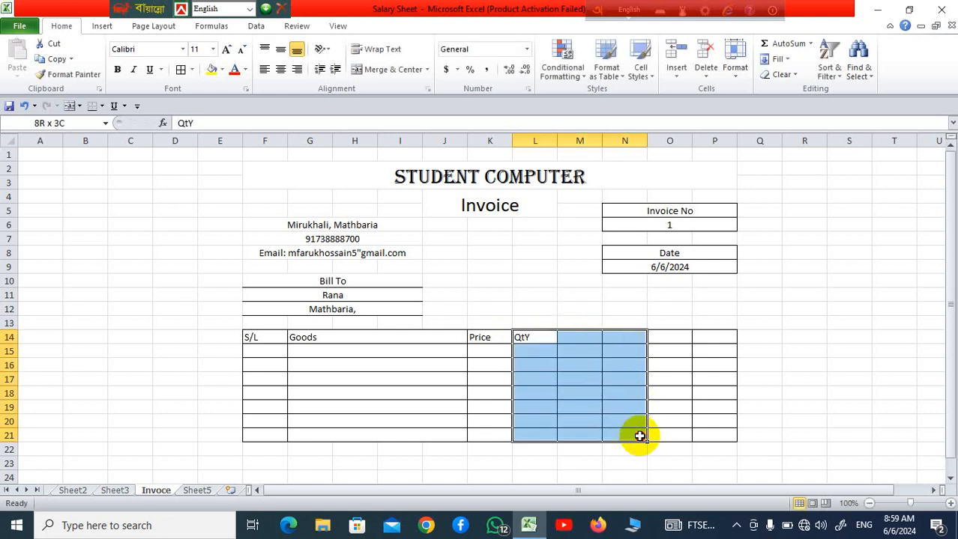
{"action": "left_click", "coordinate": [427, 69]}
{"action": "left_click", "coordinate": [420, 103]}
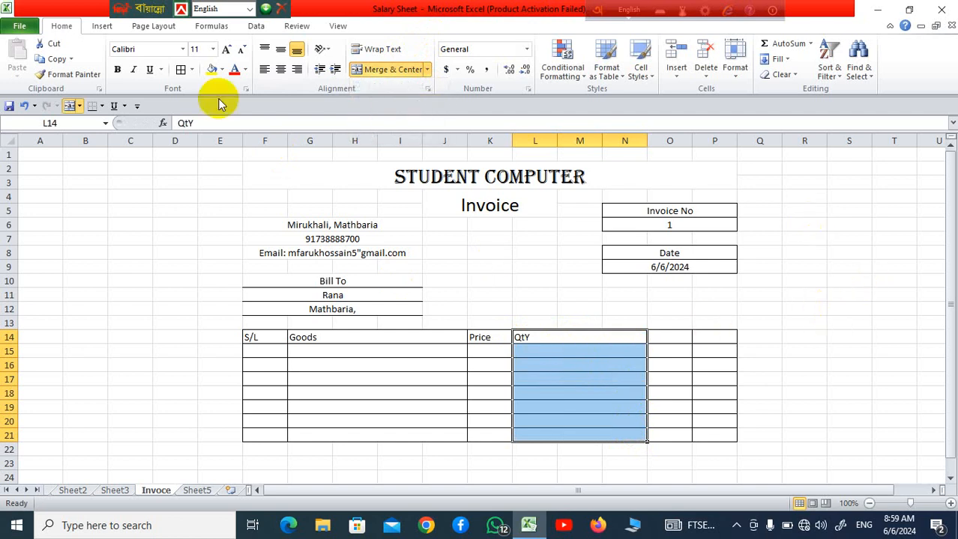
{"action": "left_click", "coordinate": [808, 375]}
{"action": "left_click_drag", "start_coordinate": [675, 338], "coordinate": [732, 437]}
{"action": "left_click", "coordinate": [427, 69]}
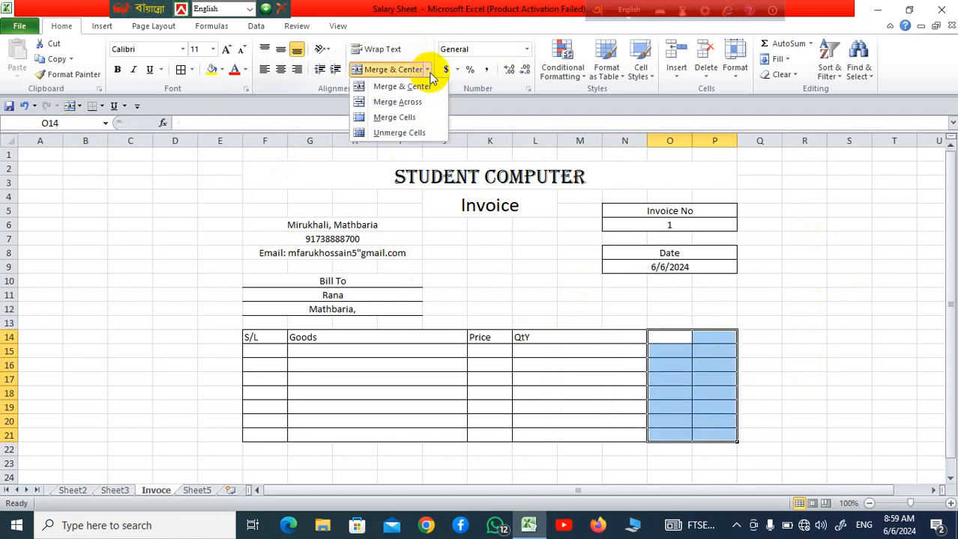
{"action": "left_click", "coordinate": [410, 103]}
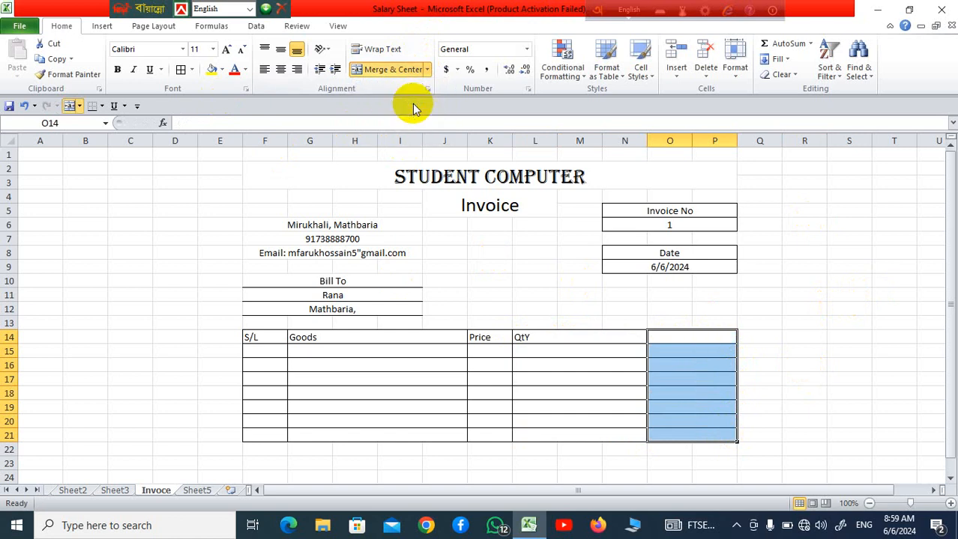
{"action": "left_click", "coordinate": [803, 407]}
Enter the column heading "Total" in merged cell O14
{"action": "left_click", "coordinate": [697, 337]}
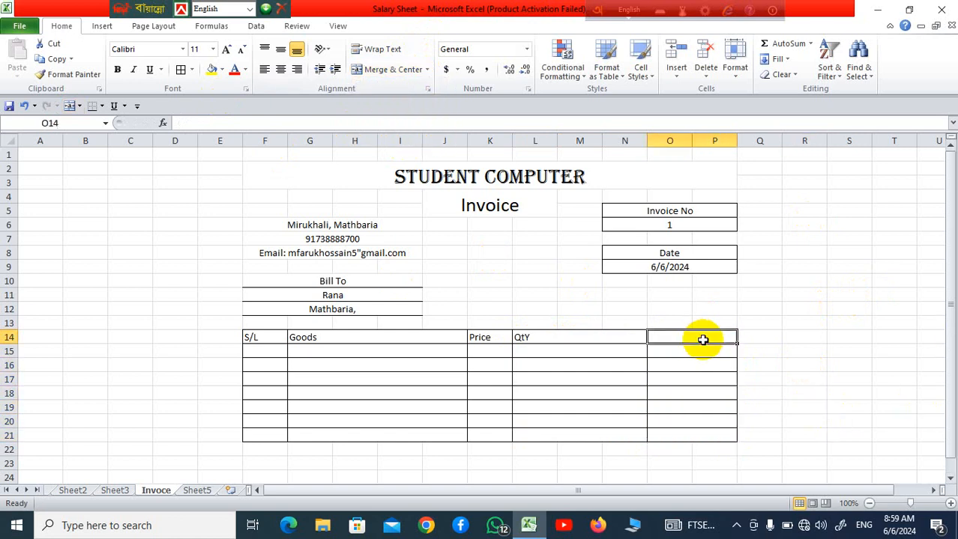
{"action": "type", "text": "T"}
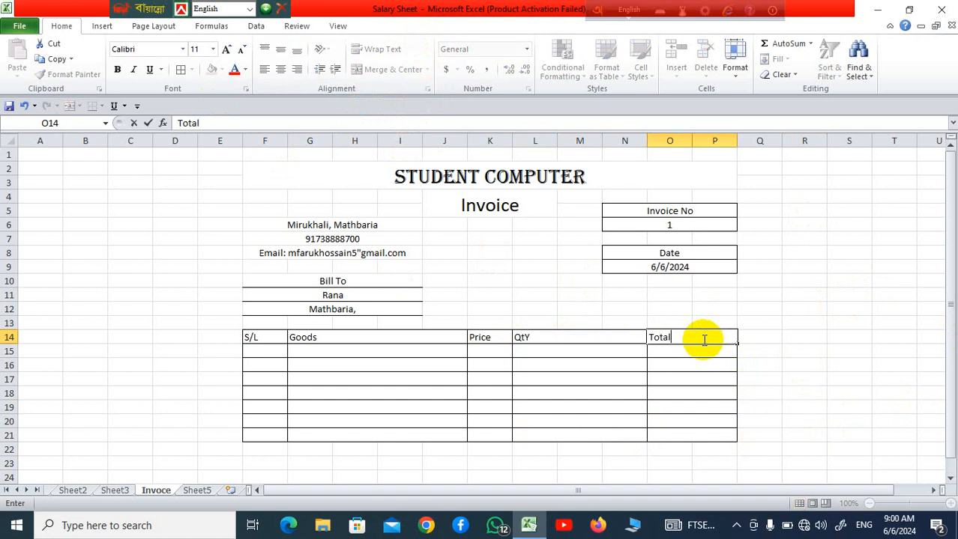
{"action": "type", "text": "otal"}
{"action": "left_click_drag", "start_coordinate": [781, 334], "coordinate": [760, 333]}
Apply all borders to the summary range K22:P25 directly below the item table
{"action": "scroll", "coordinate": [937, 472], "scroll_direction": "down", "scroll_amount": 2}
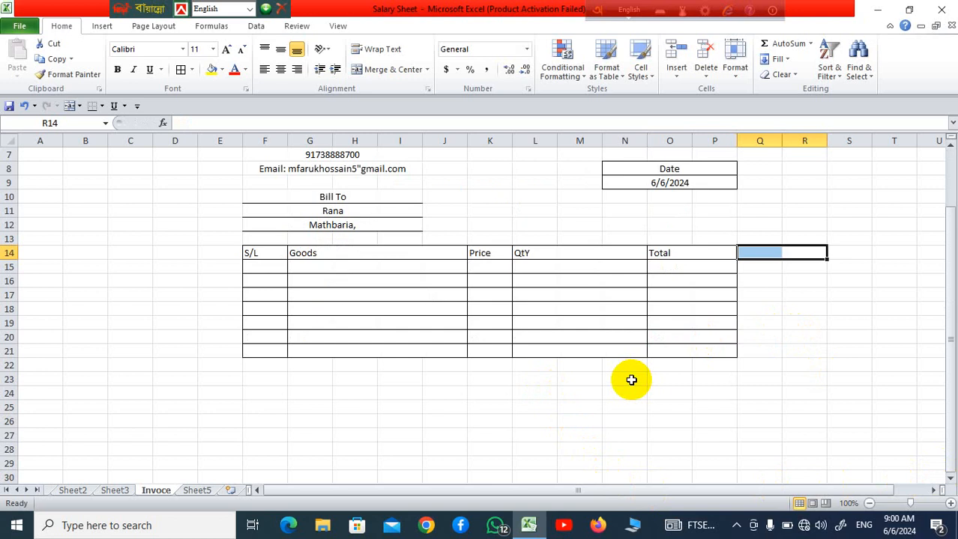
{"action": "left_click_drag", "start_coordinate": [492, 364], "coordinate": [708, 405]}
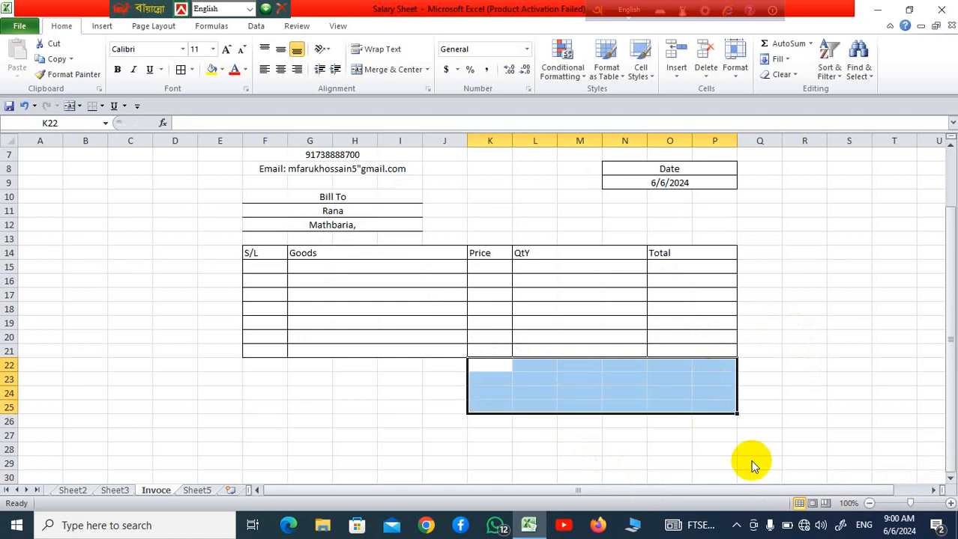
{"action": "left_click", "coordinate": [181, 73]}
{"action": "left_click", "coordinate": [808, 435]}
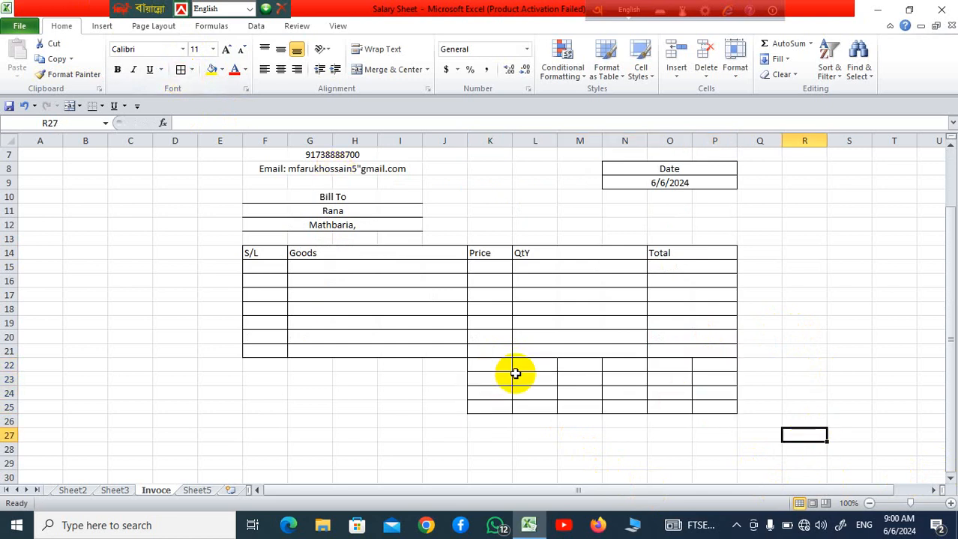
Merge the summary ranges L22:N25 and O22:P25 across, row by row
{"action": "left_click_drag", "start_coordinate": [536, 370], "coordinate": [628, 407]}
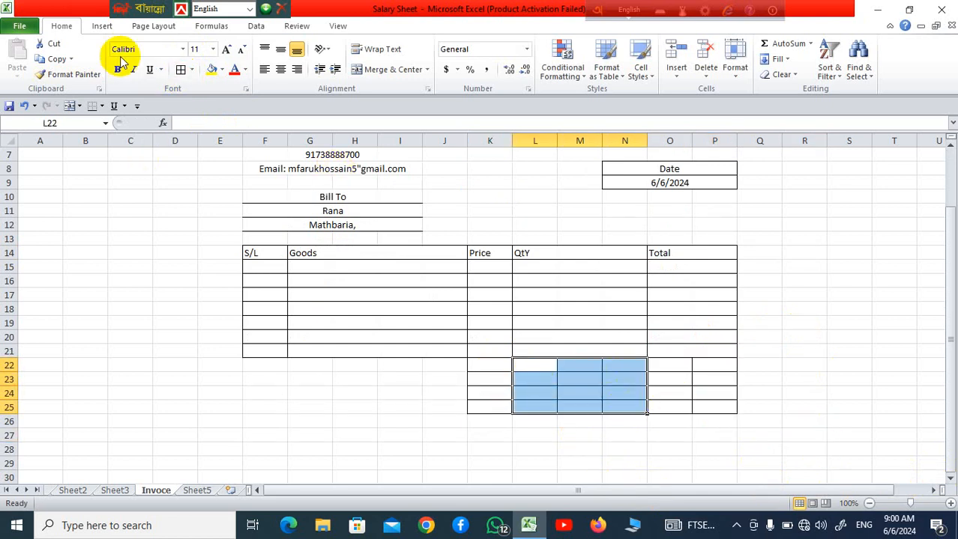
{"action": "left_click", "coordinate": [427, 70]}
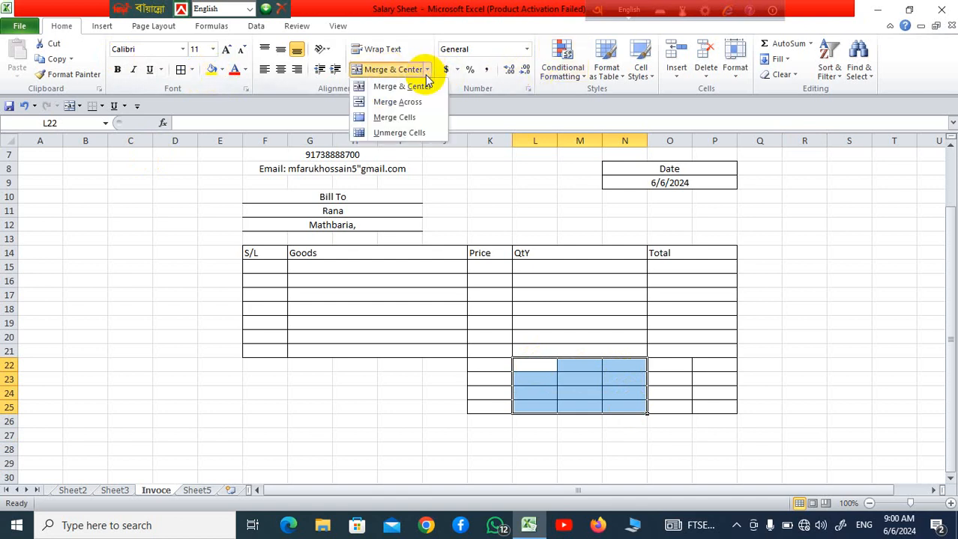
{"action": "left_click", "coordinate": [397, 102]}
{"action": "left_click", "coordinate": [792, 388]}
{"action": "left_click_drag", "start_coordinate": [675, 367], "coordinate": [723, 406]}
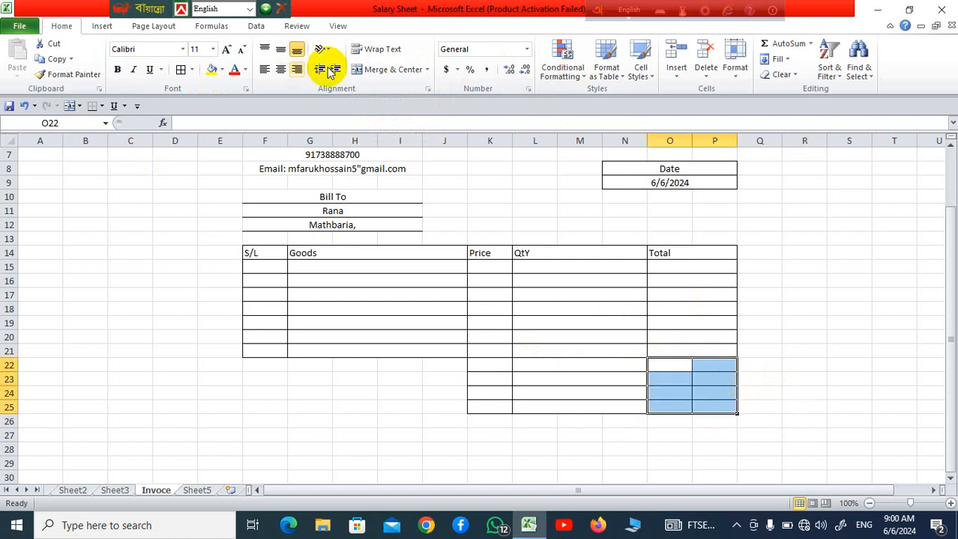
{"action": "left_click", "coordinate": [427, 70]}
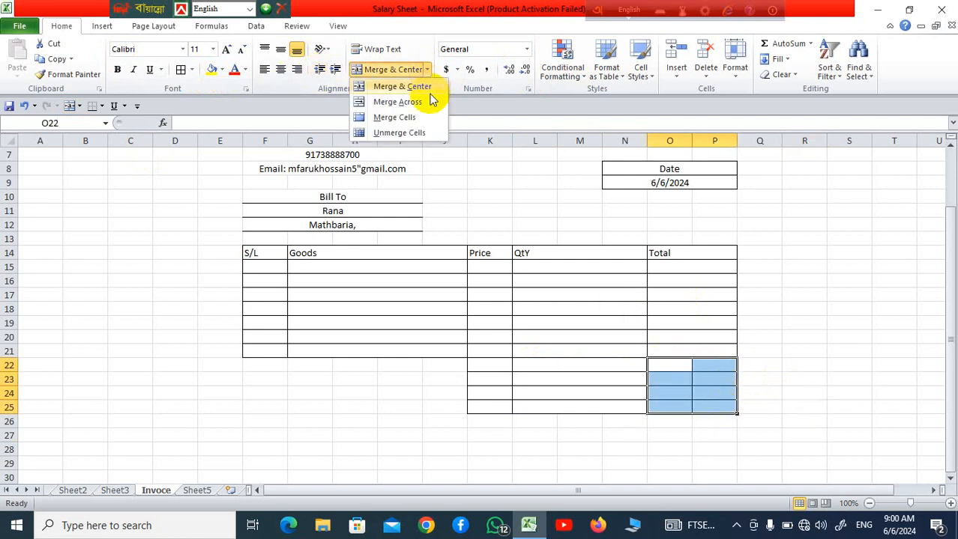
{"action": "left_click", "coordinate": [432, 101]}
{"action": "left_click", "coordinate": [817, 363]}
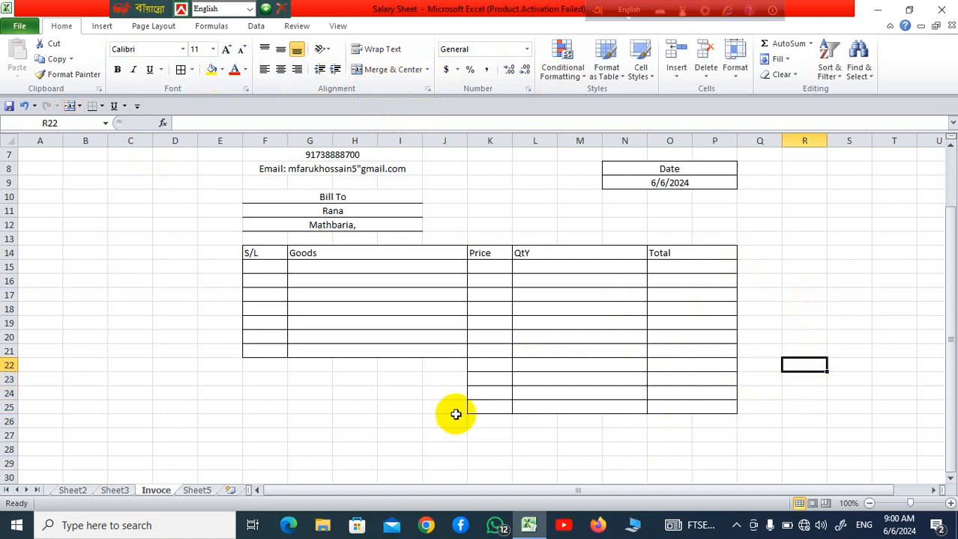
Merge and center K22:N22 and K25:N25 in the first and last summary rows
{"action": "left_click_drag", "start_coordinate": [489, 367], "coordinate": [616, 366]}
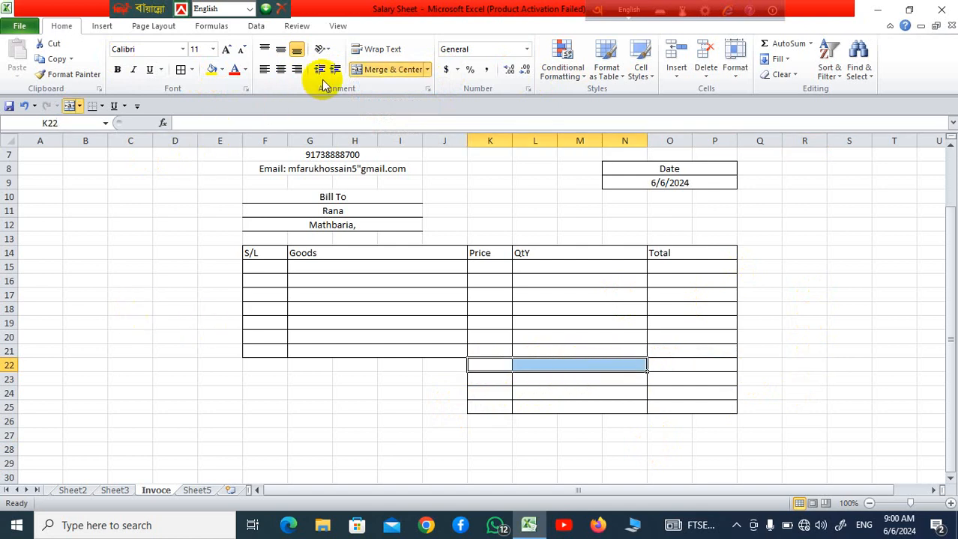
{"action": "left_click", "coordinate": [393, 69]}
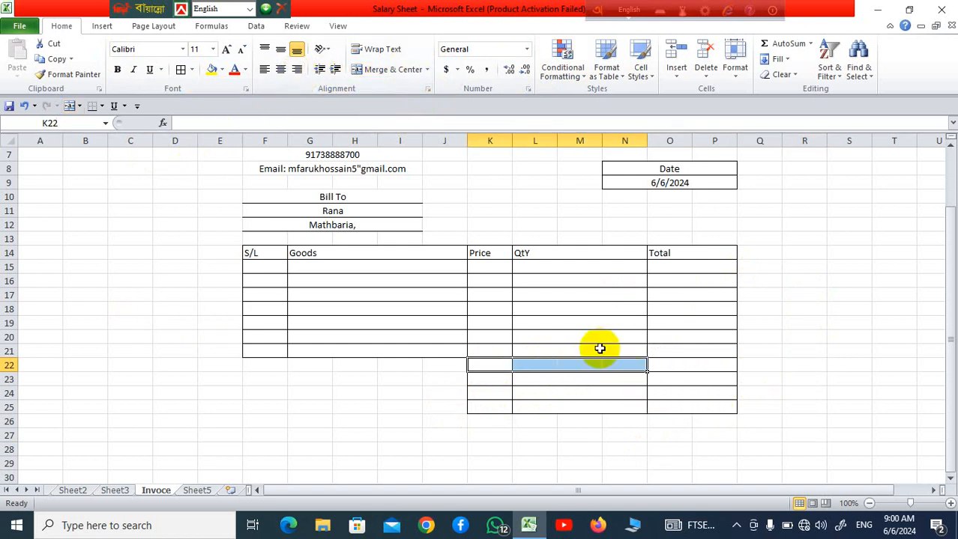
{"action": "left_click", "coordinate": [411, 69]}
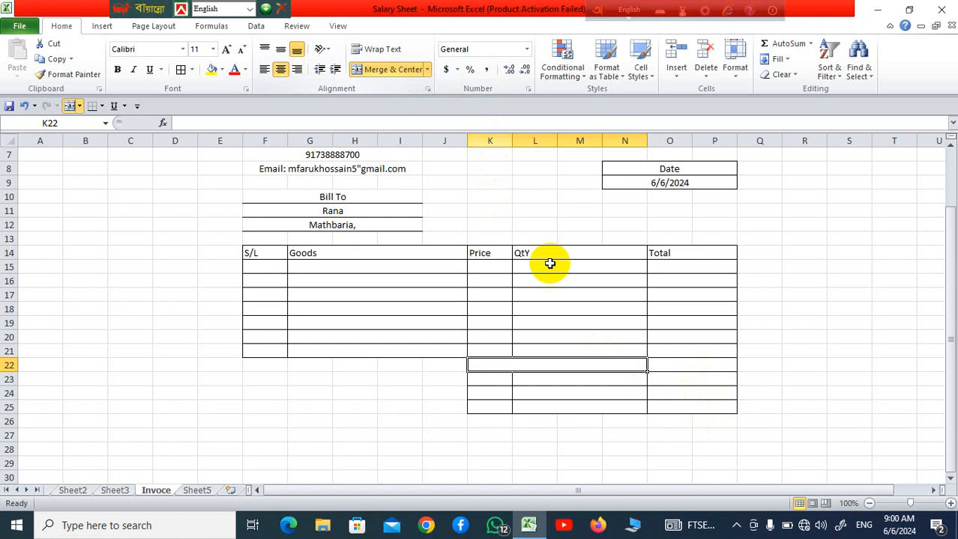
{"action": "left_click", "coordinate": [626, 420]}
{"action": "left_click", "coordinate": [490, 409]}
{"action": "left_click_drag", "start_coordinate": [548, 408], "coordinate": [596, 407]}
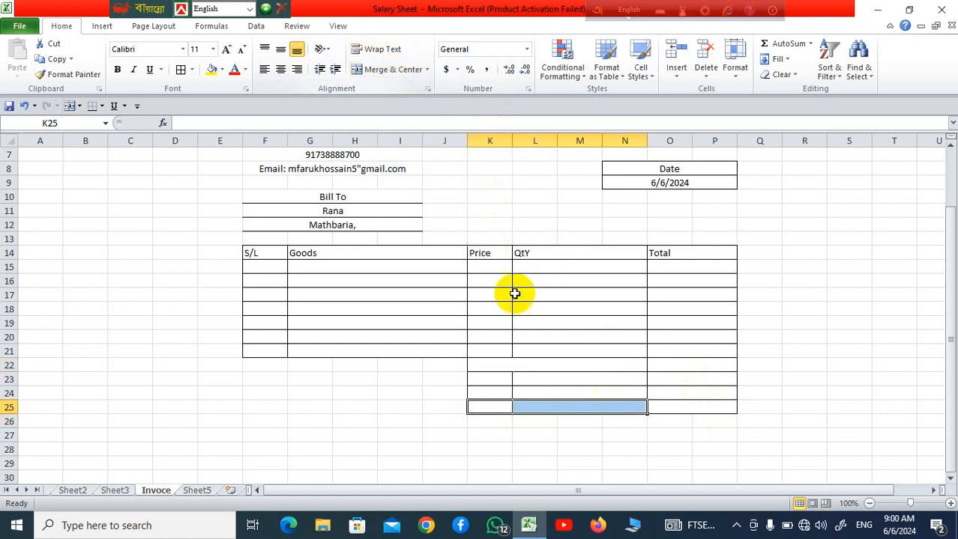
{"action": "left_click", "coordinate": [403, 71]}
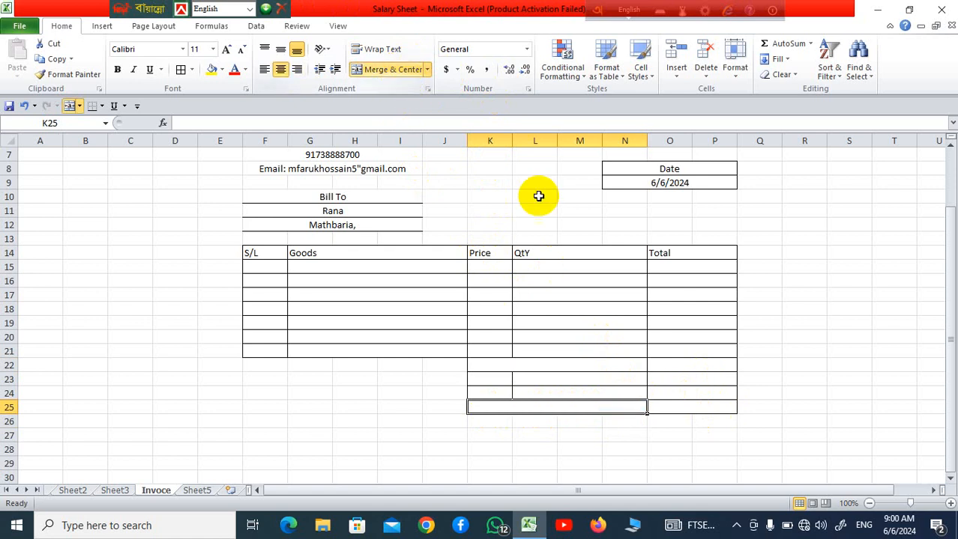
{"action": "left_click", "coordinate": [774, 389]}
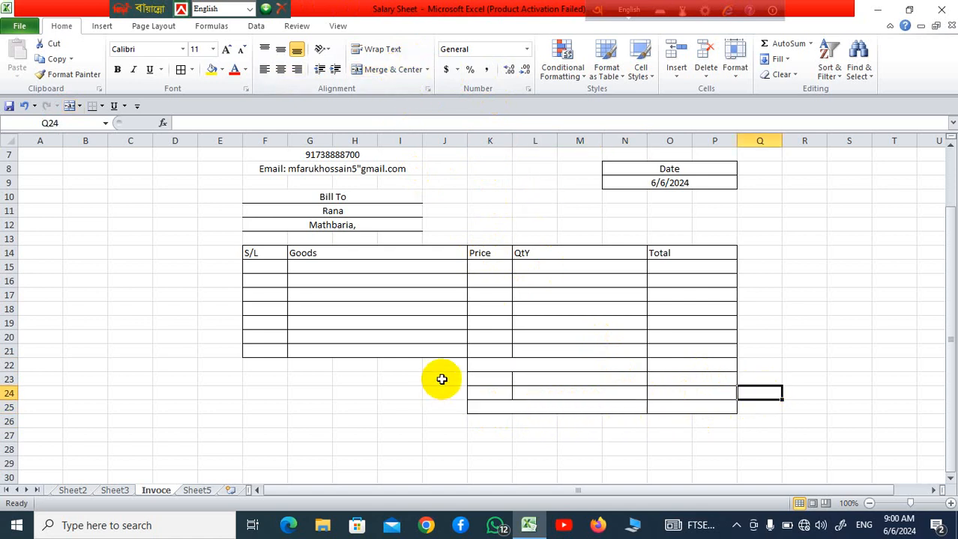
Enter the label "Total" in merged cell K22 of the summary rows
{"action": "left_click", "coordinate": [519, 366]}
{"action": "type", "text": "Tot"}
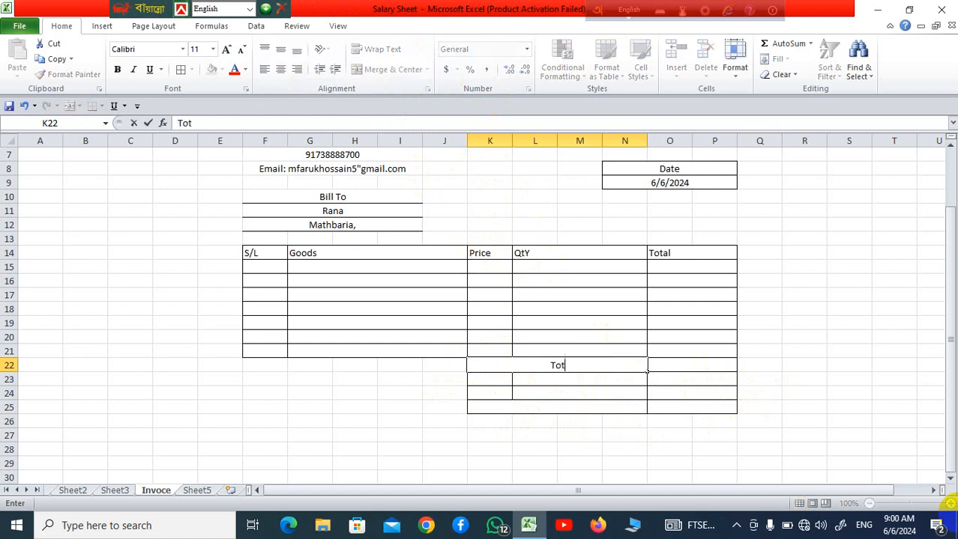
{"action": "type", "text": "al"}
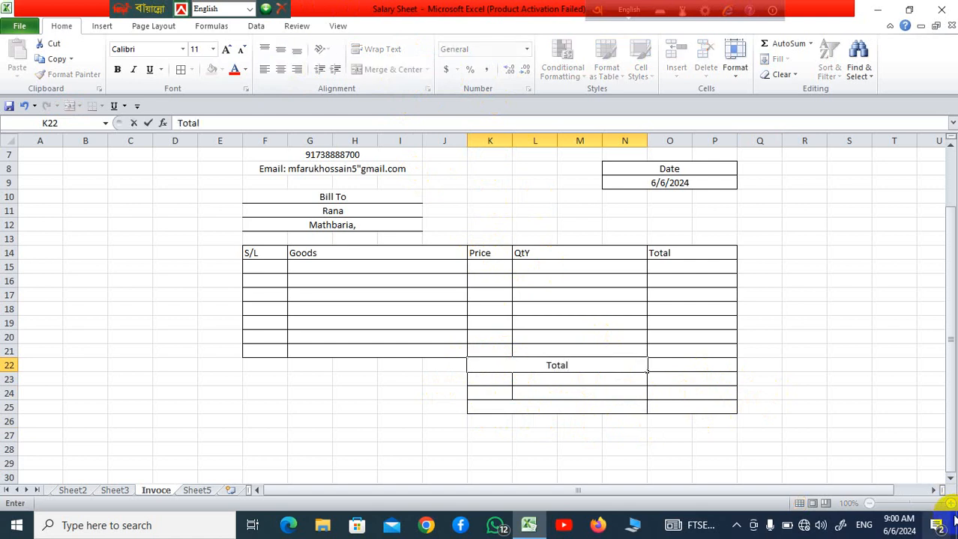
{"action": "left_click", "coordinate": [611, 424]}
{"action": "left_click", "coordinate": [484, 381]}
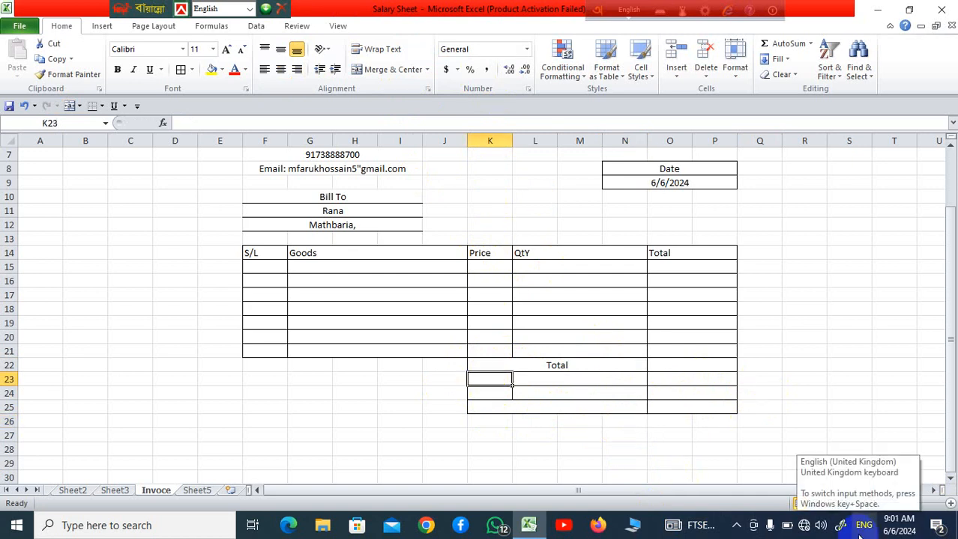
Enter the label "Tex" in K23 and its rate 3% in the merged cell L23
{"action": "type", "text": "Tex"}
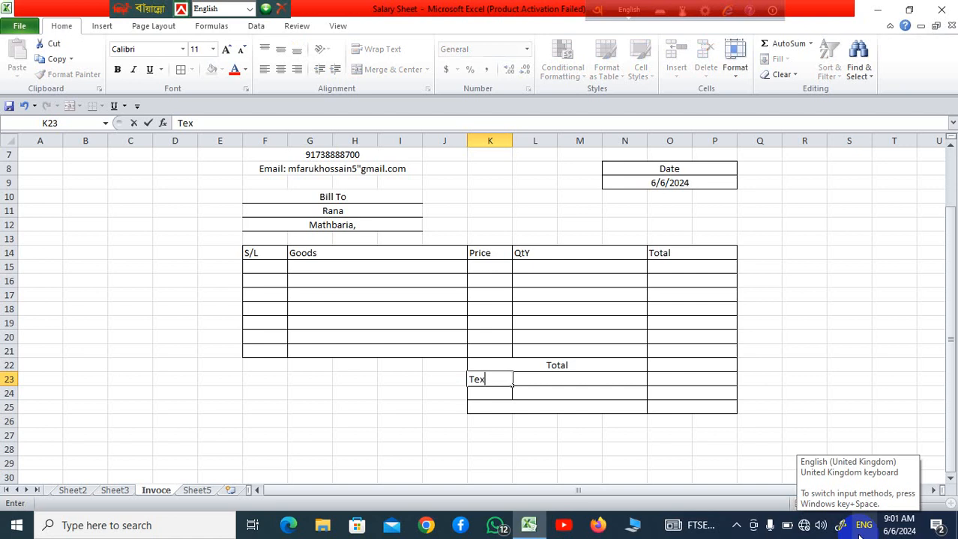
{"action": "left_click", "coordinate": [671, 419]}
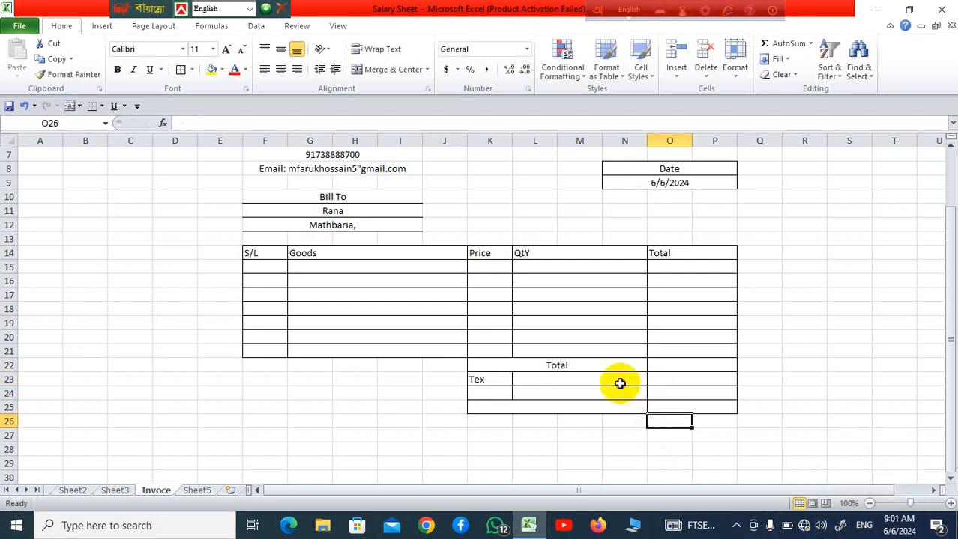
{"action": "left_click", "coordinate": [619, 383]}
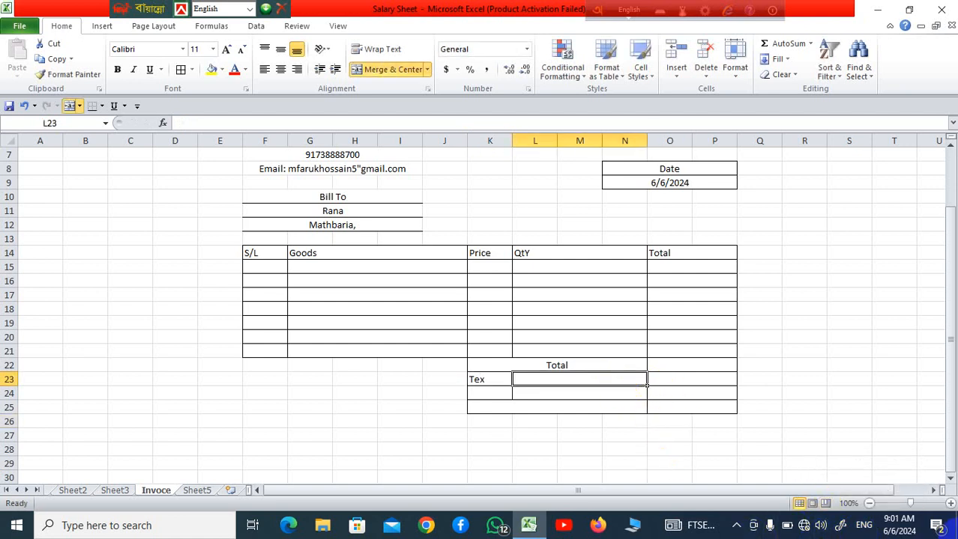
{"action": "type", "text": "3"}
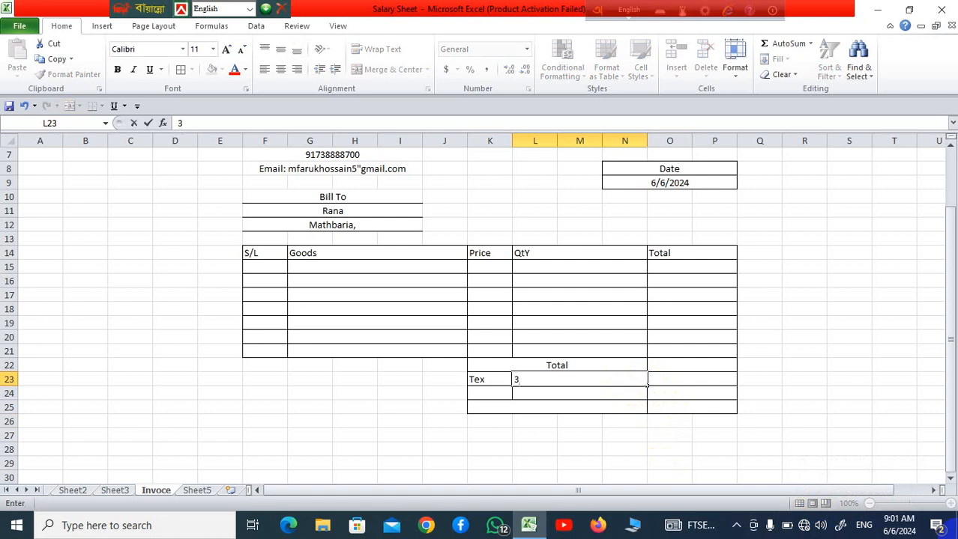
{"action": "left_click", "coordinate": [675, 462]}
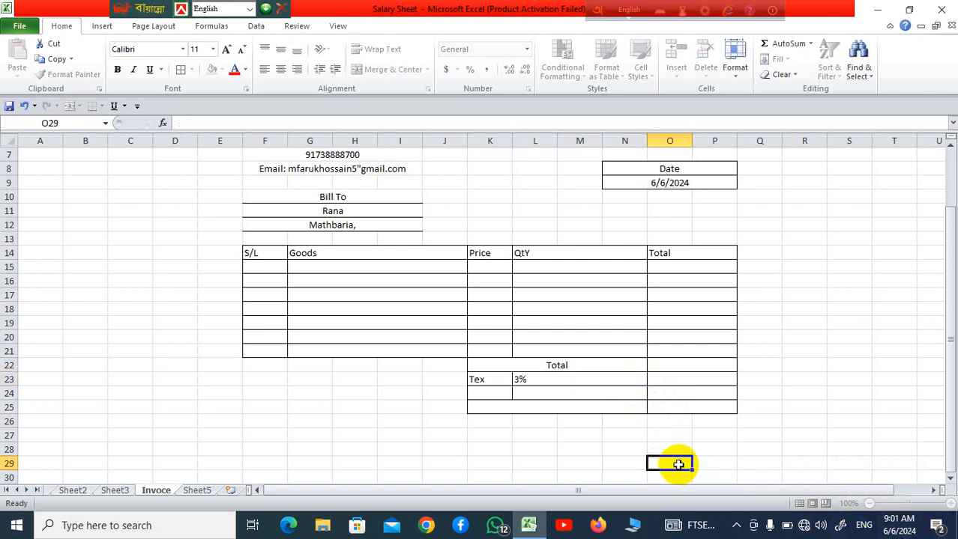
Enter the label "Discount" in K24 and its rate 10% in the merged cell L24
{"action": "left_click", "coordinate": [498, 396]}
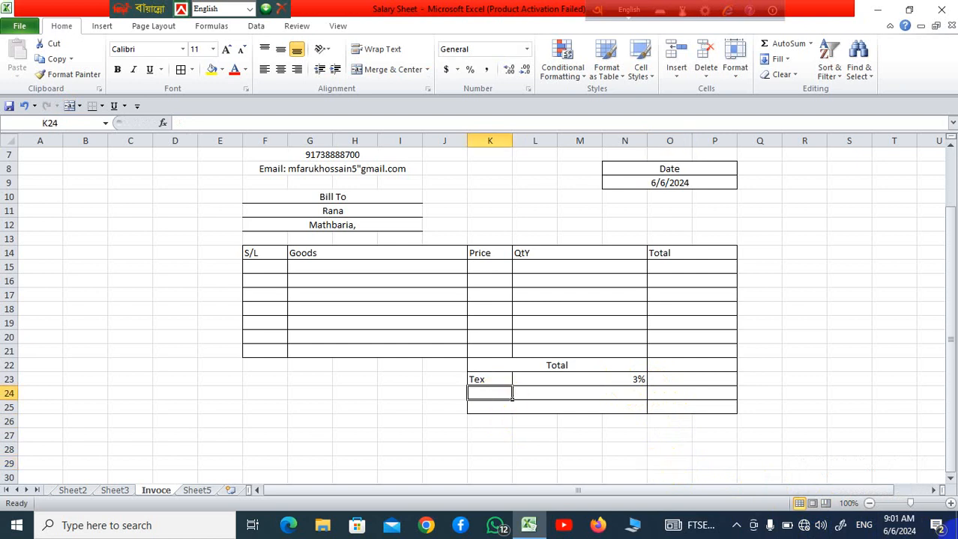
{"action": "type", "text": "Discount"}
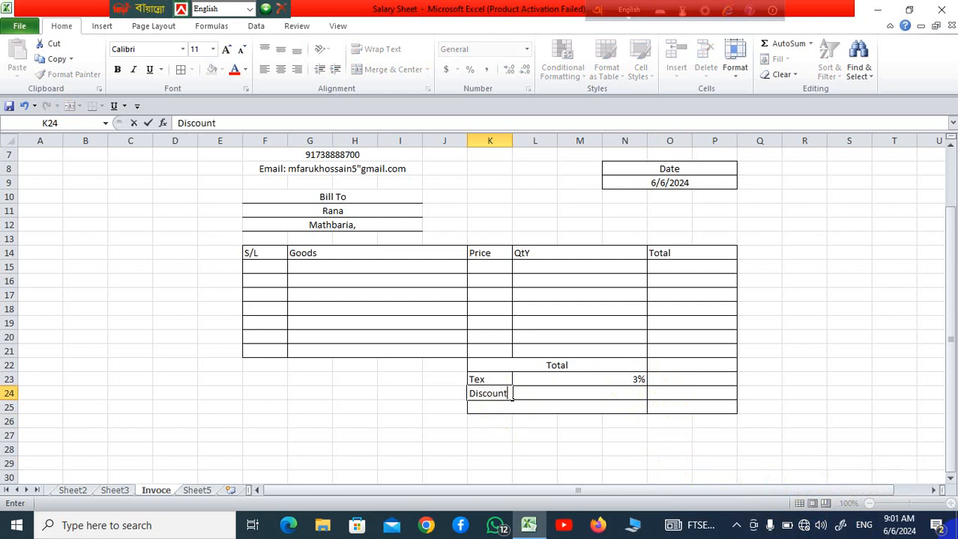
{"action": "left_click", "coordinate": [611, 397]}
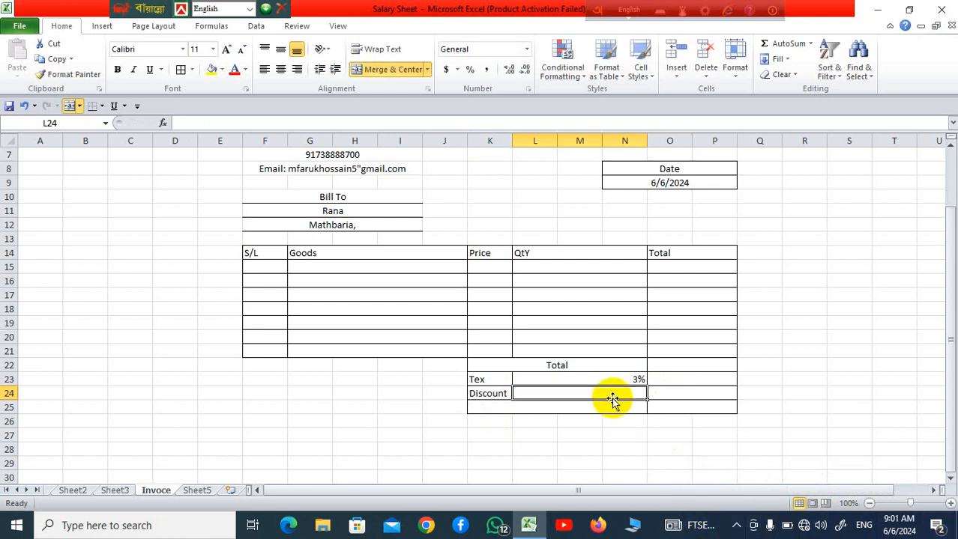
{"action": "type", "text": "10"}
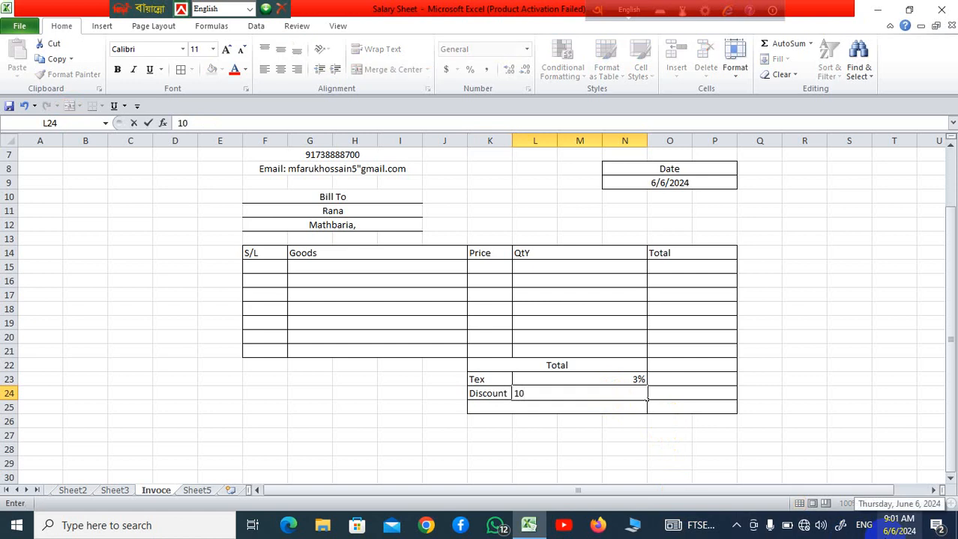
{"action": "type", "text": "%"}
{"action": "left_click", "coordinate": [570, 440]}
Enter the label "Grent Total" in merged cell K25 of the last summary row
{"action": "left_click", "coordinate": [571, 407]}
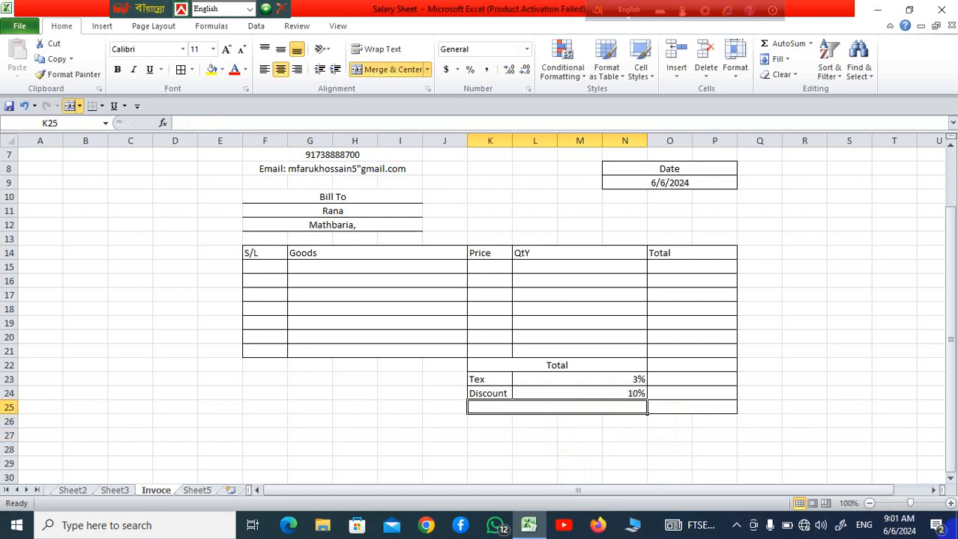
{"action": "type", "text": "Grent"}
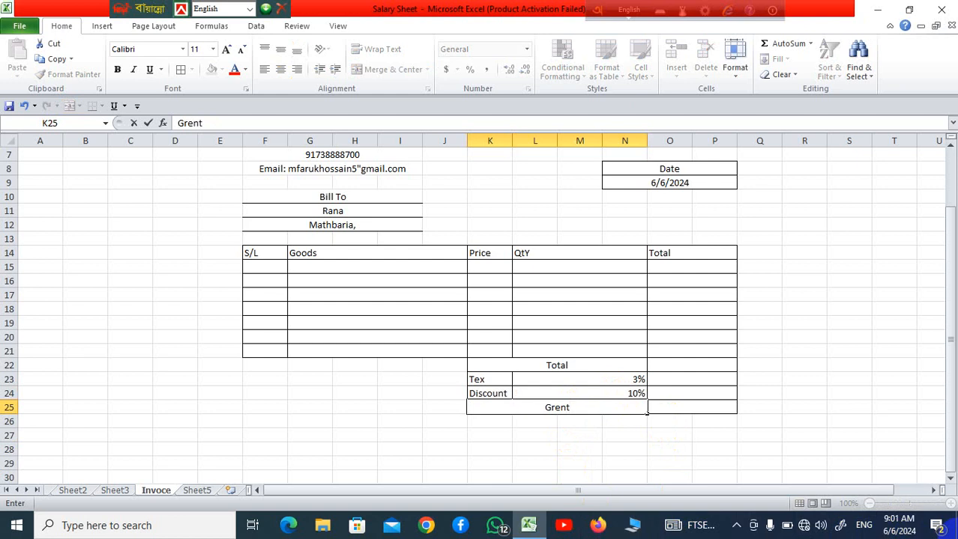
{"action": "type", "text": " Total"}
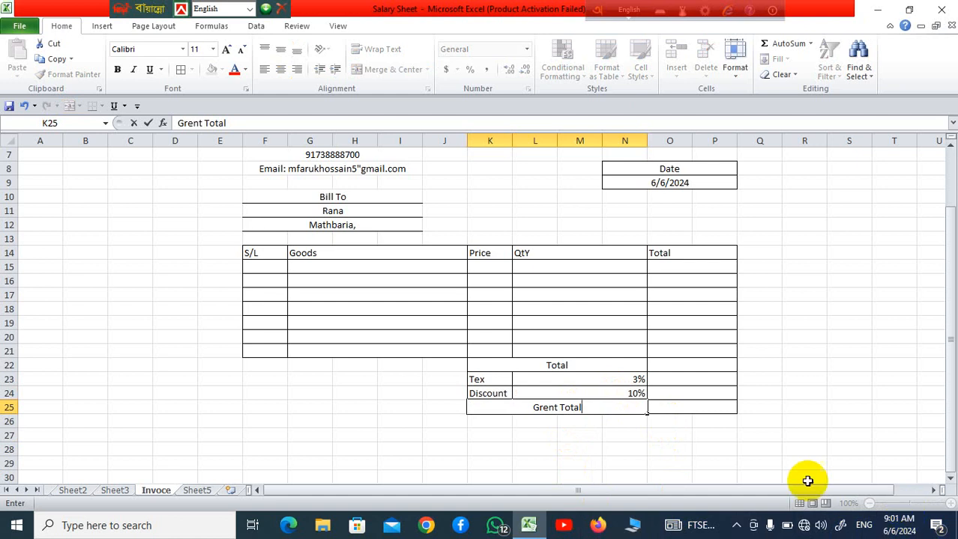
{"action": "left_click", "coordinate": [817, 393]}
Apply a thick box border around the whole invoice area E1:Q28
{"action": "scroll", "coordinate": [799, 417], "scroll_direction": "up", "scroll_amount": 1}
{"action": "scroll", "coordinate": [800, 416], "scroll_direction": "up", "scroll_amount": 1}
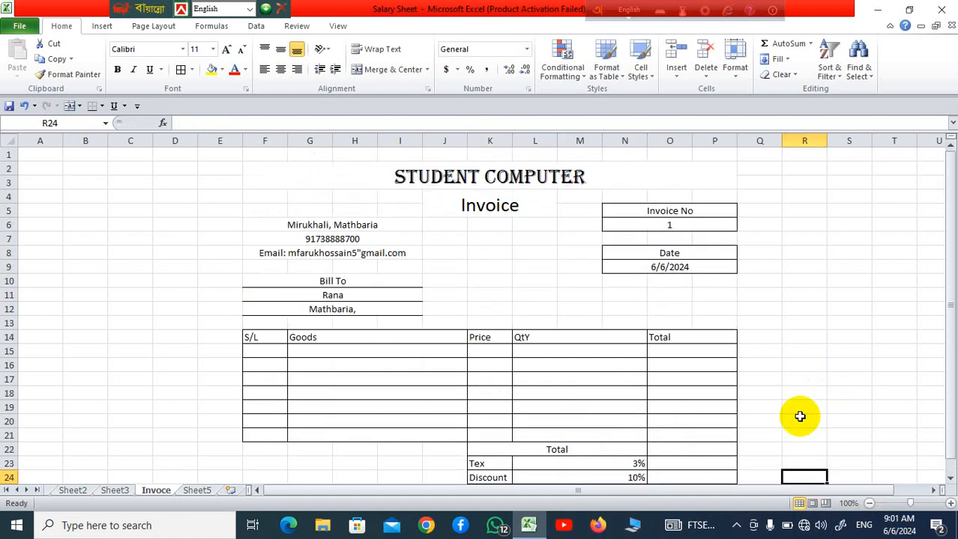
{"action": "left_click_drag", "start_coordinate": [209, 152], "coordinate": [766, 441]}
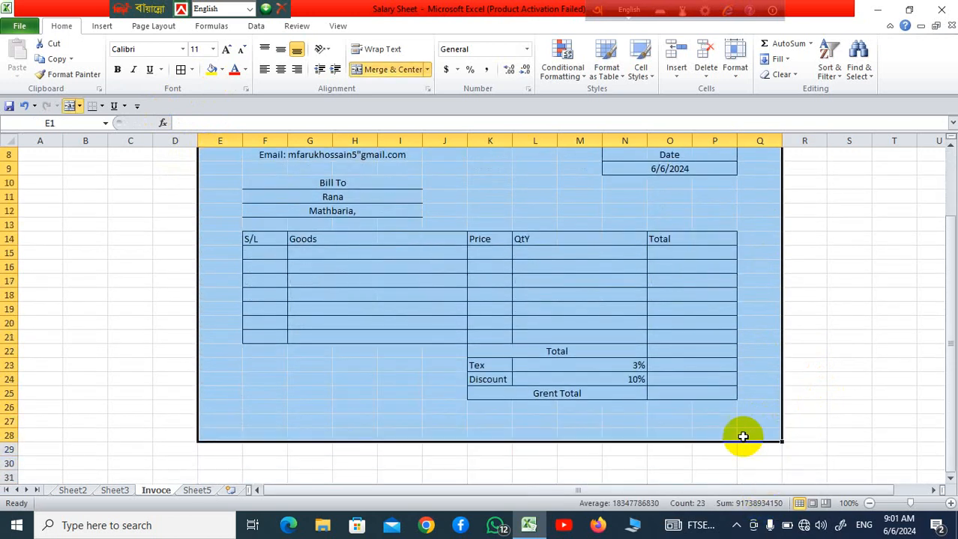
{"action": "left_click", "coordinate": [193, 70]}
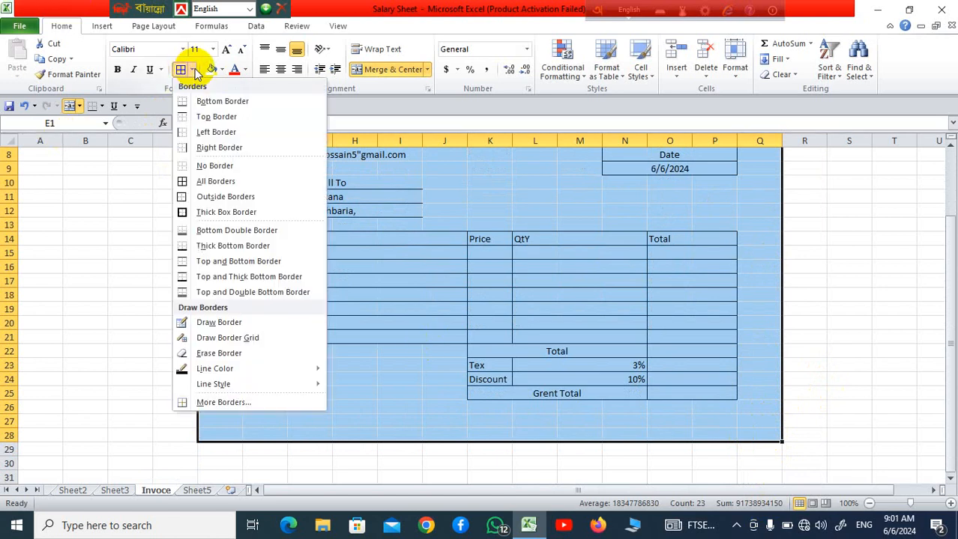
{"action": "left_click", "coordinate": [204, 213]}
Fill the whole invoice area E1:Q28 with a dark olive green theme color
{"action": "scroll", "coordinate": [321, 165], "scroll_direction": "up", "scroll_amount": 3}
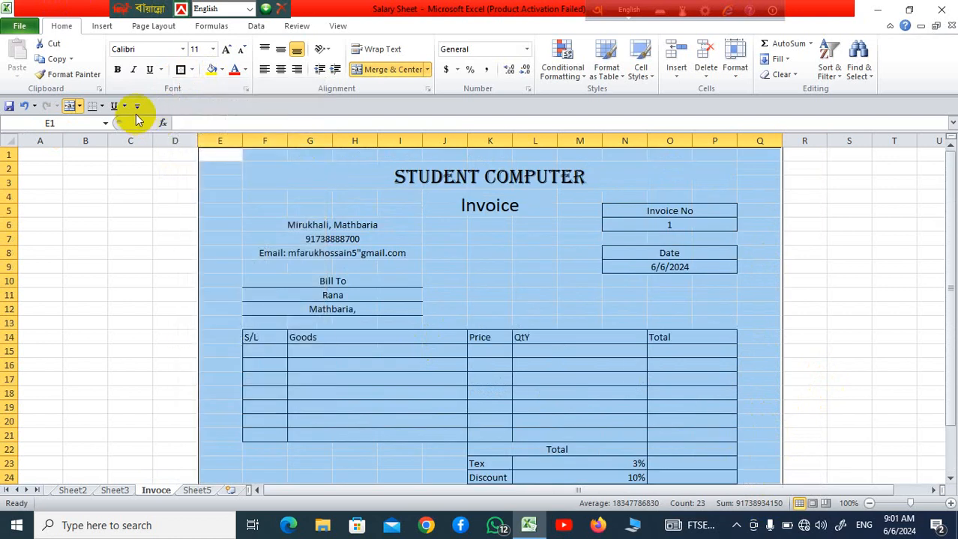
{"action": "left_click", "coordinate": [223, 70]}
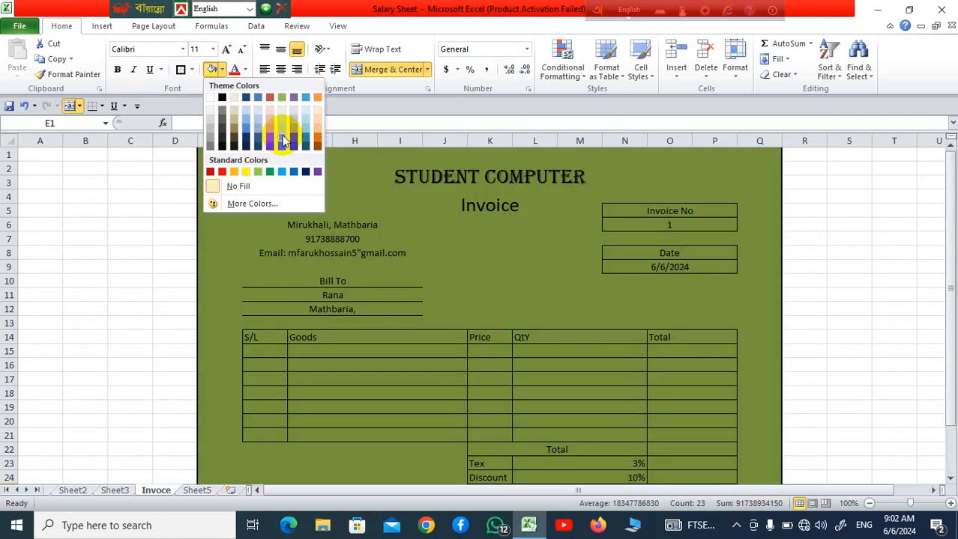
{"action": "left_click", "coordinate": [282, 141]}
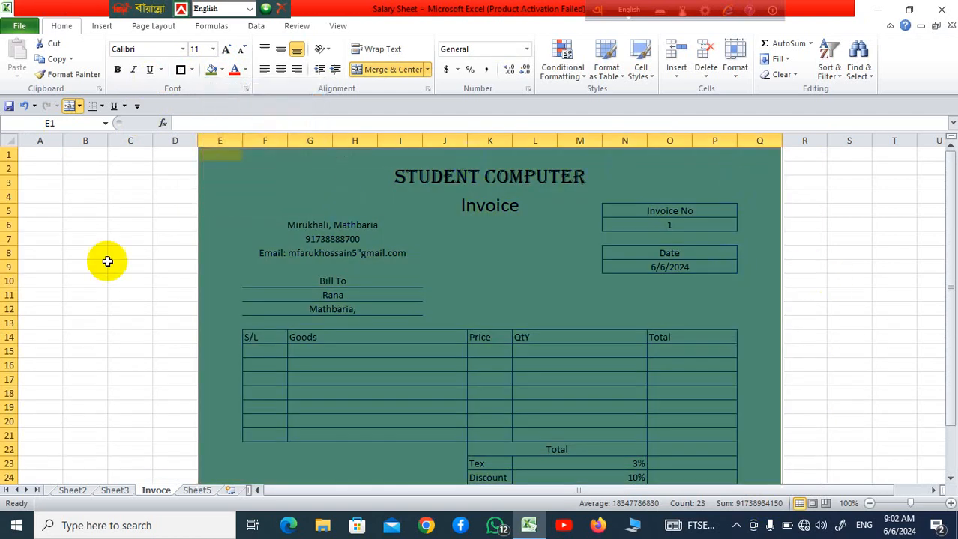
{"action": "left_click", "coordinate": [86, 295]}
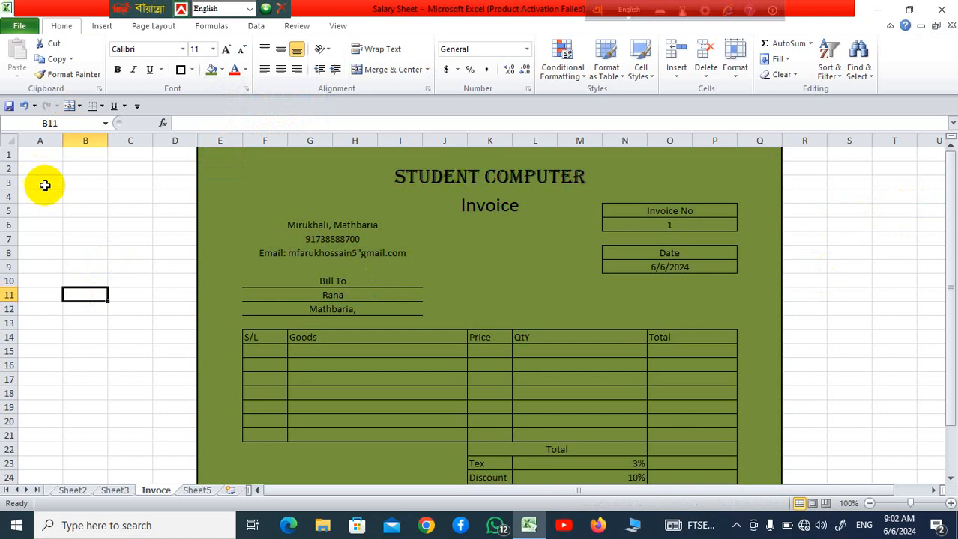
Insert a blank sheet row above row 1 of the invoice
{"action": "left_click", "coordinate": [5, 155]}
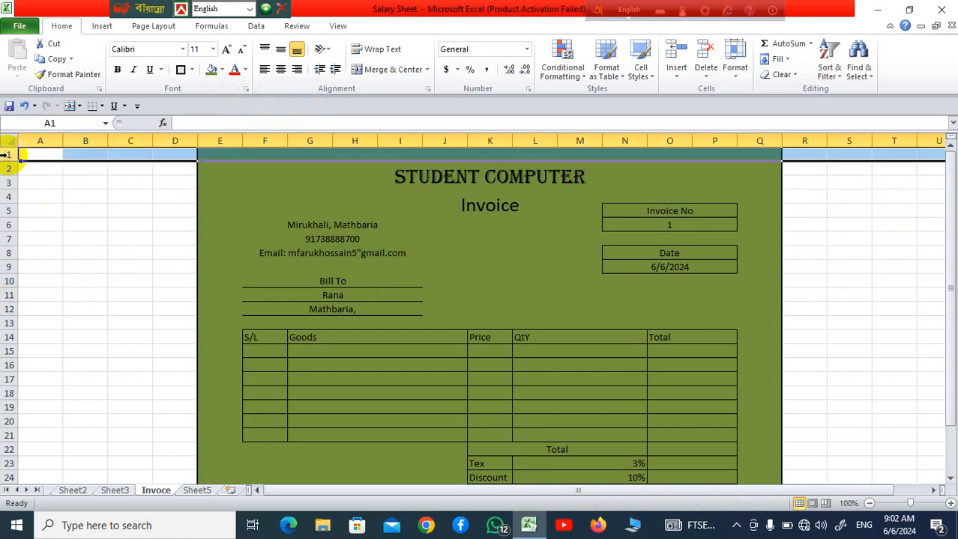
{"action": "right_click", "coordinate": [6, 154]}
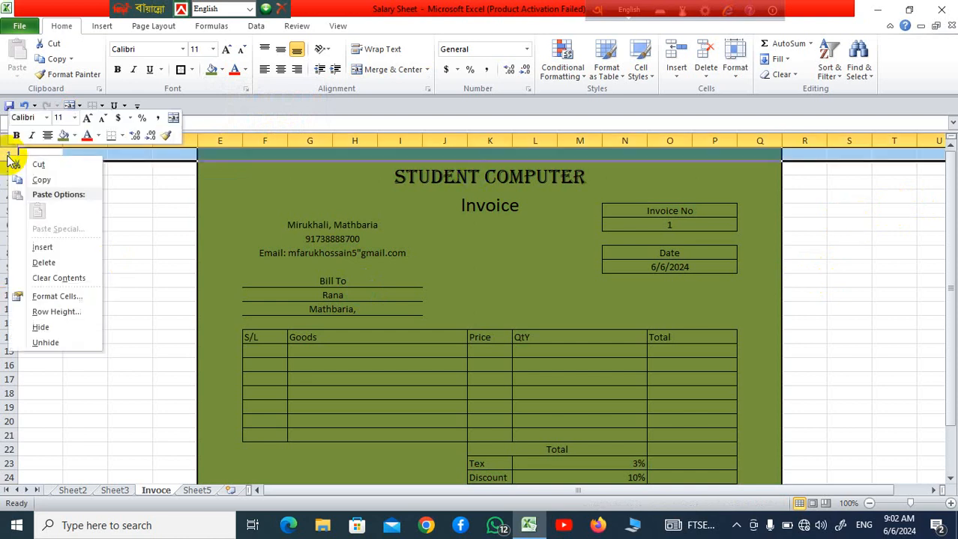
{"action": "left_click", "coordinate": [73, 249]}
{"action": "left_click", "coordinate": [893, 238]}
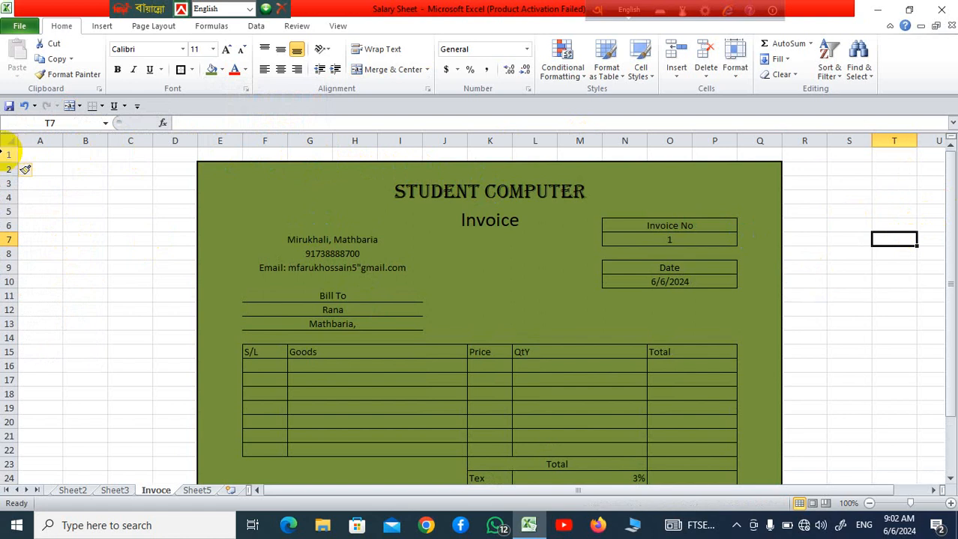
Delete the blank row 1 above the invoice
{"action": "left_click", "coordinate": [9, 154]}
{"action": "right_click", "coordinate": [11, 155]}
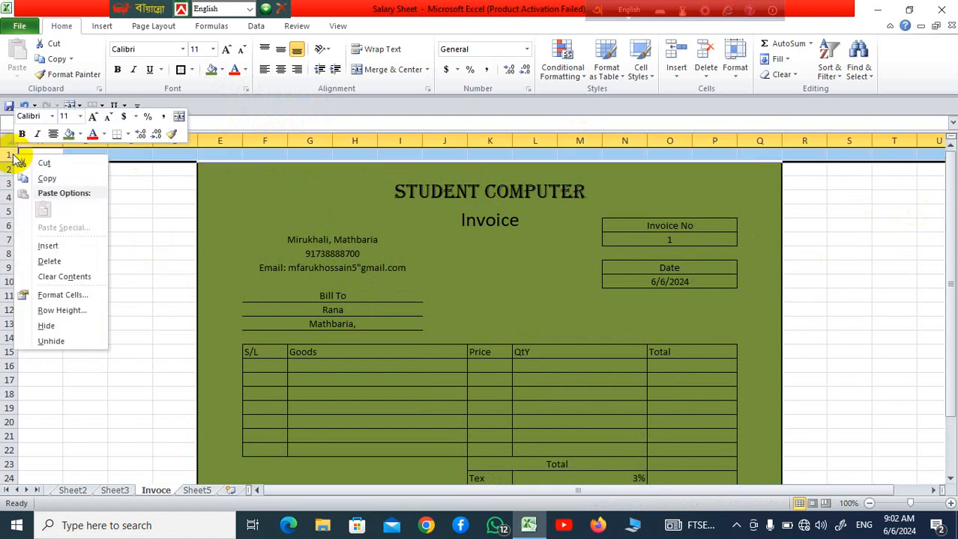
{"action": "left_click", "coordinate": [61, 261]}
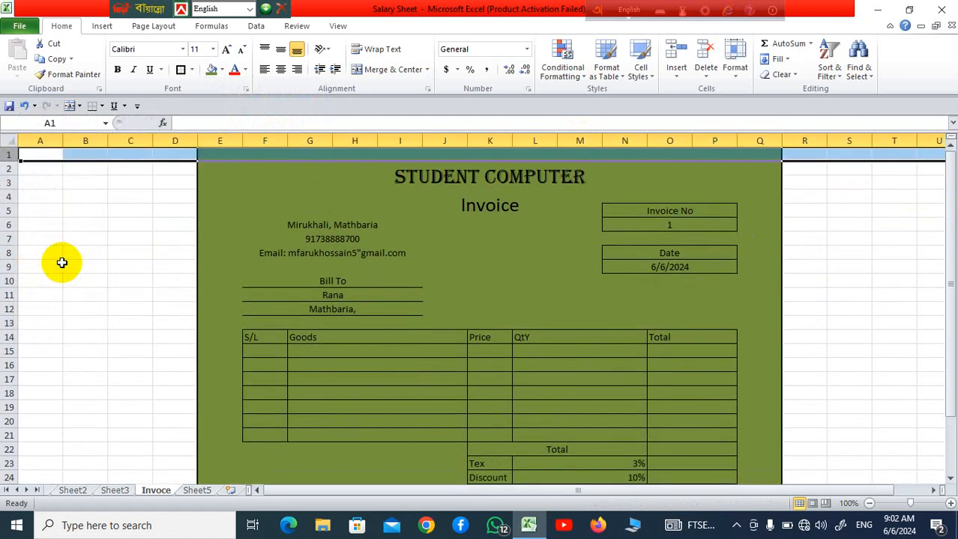
Insert a blank row at row 1 so the invoice frame starts in row 2
{"action": "right_click", "coordinate": [4, 156]}
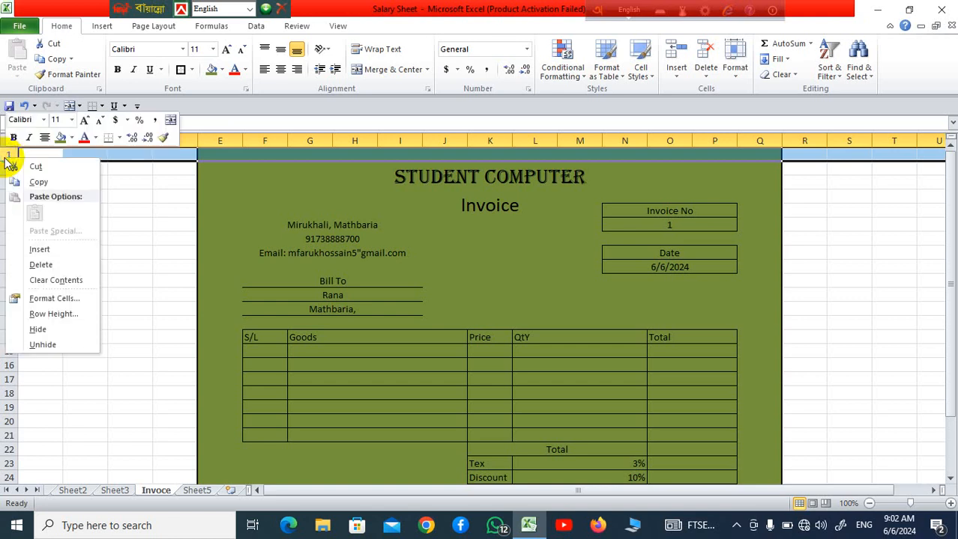
{"action": "left_click", "coordinate": [68, 251]}
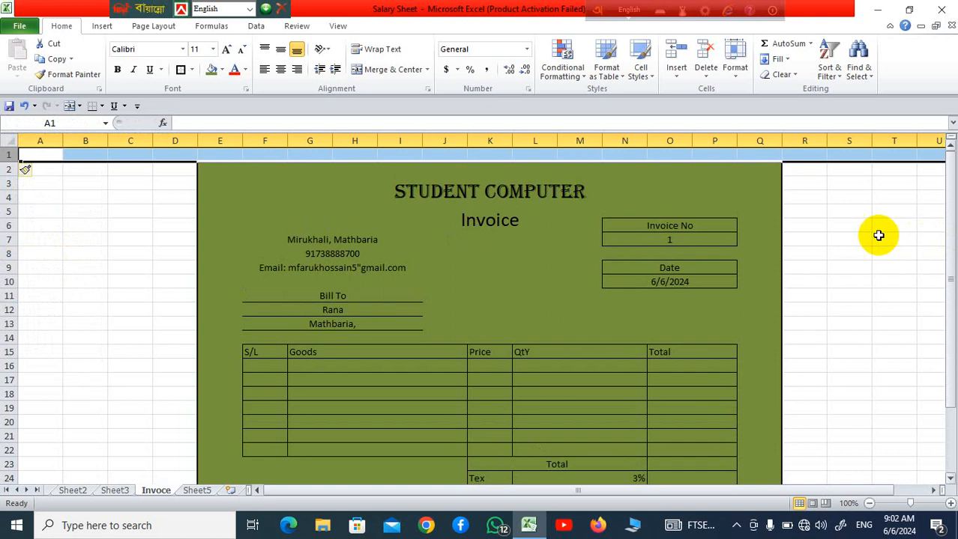
{"action": "left_click", "coordinate": [840, 237]}
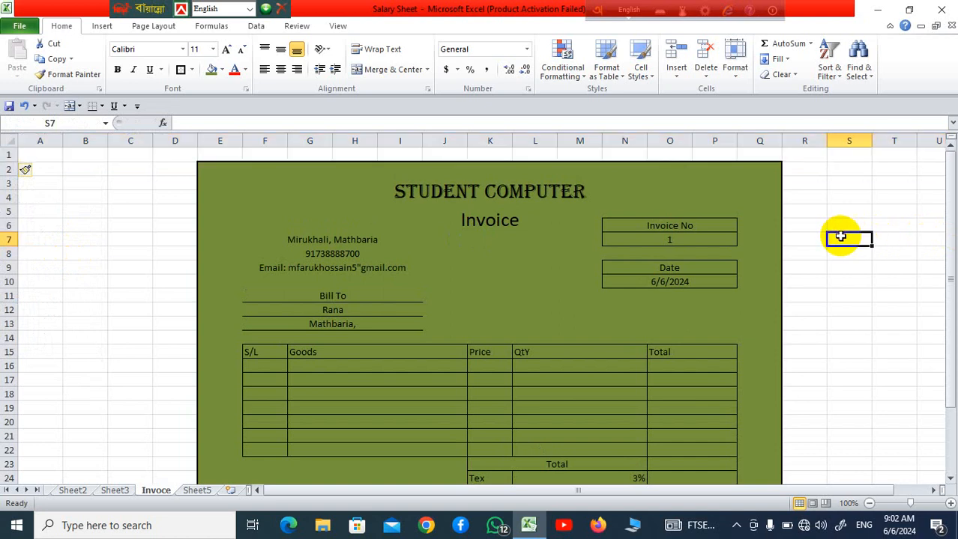
Center the contents of the item table and summary rows F15:P26 horizontally
{"action": "left_click", "coordinate": [869, 505]}
{"action": "left_click", "coordinate": [870, 505]}
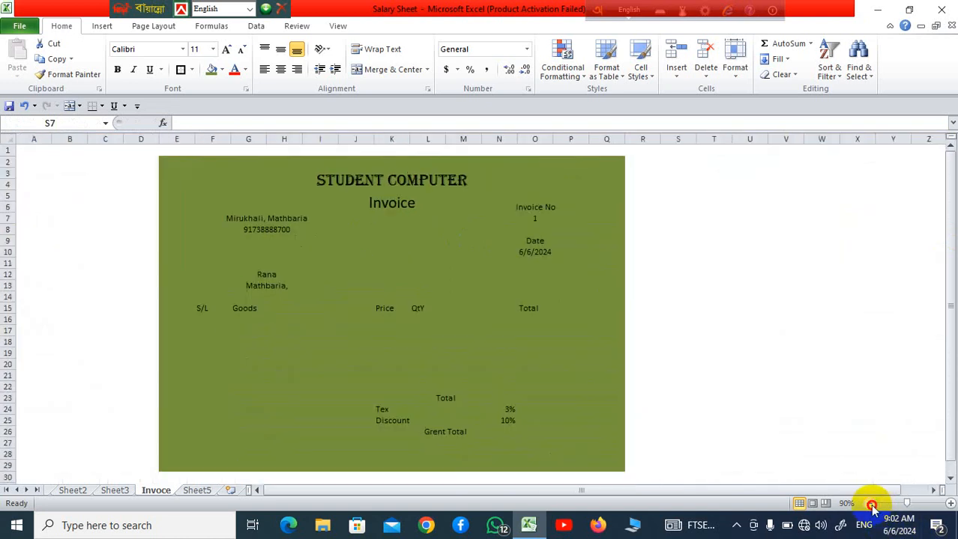
{"action": "left_click", "coordinate": [855, 343]}
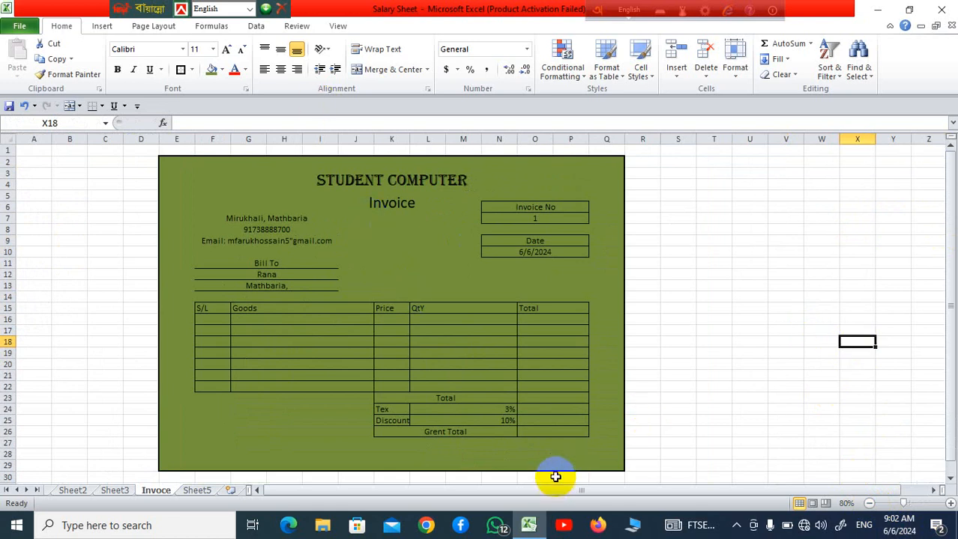
{"action": "left_click_drag", "start_coordinate": [201, 310], "coordinate": [573, 433]}
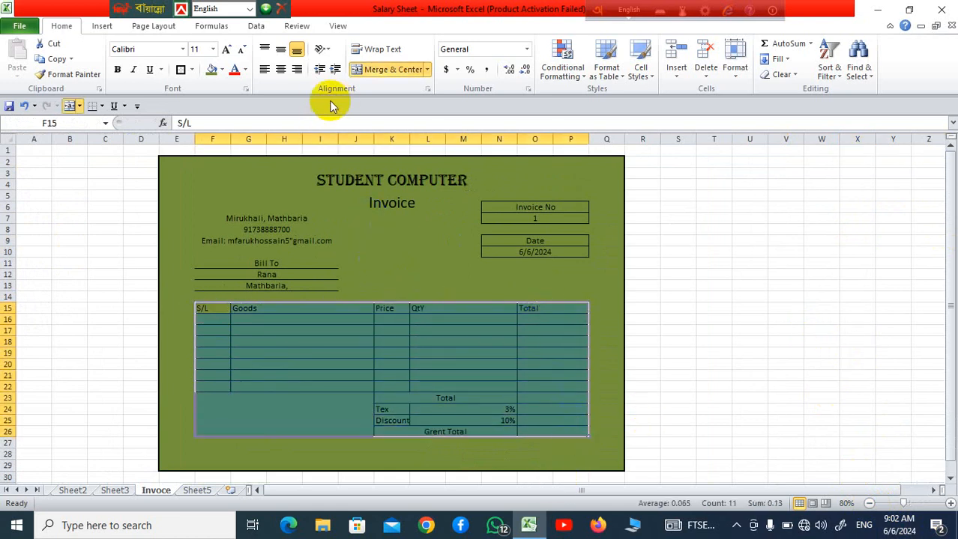
{"action": "left_click", "coordinate": [279, 70]}
{"action": "left_click", "coordinate": [749, 376]}
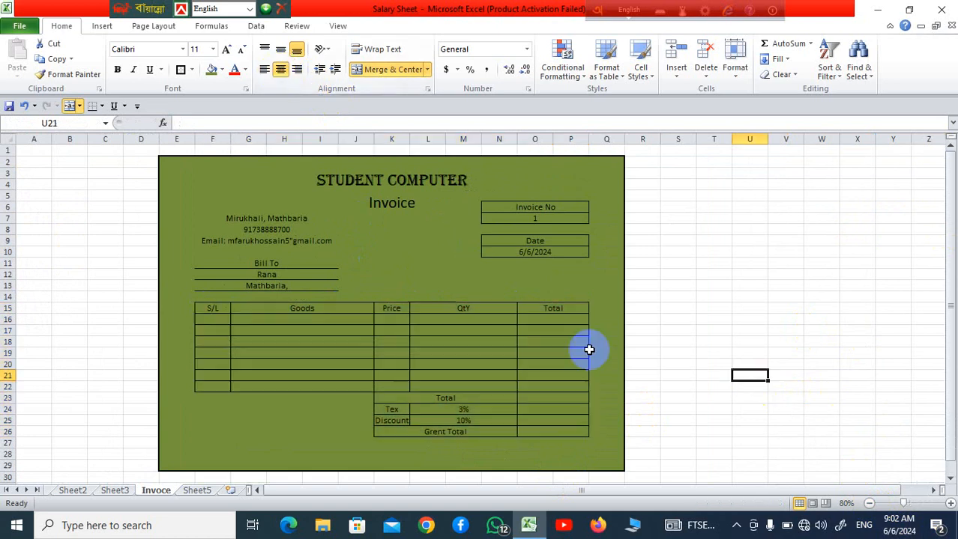
{"action": "left_click_drag", "start_coordinate": [213, 305], "coordinate": [584, 305]}
{"action": "left_click", "coordinate": [221, 71]}
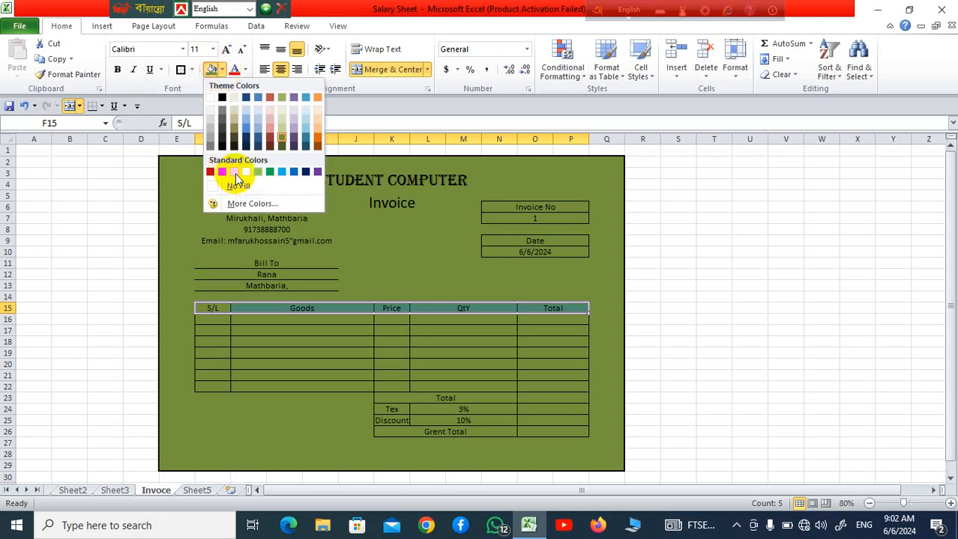
{"action": "left_click", "coordinate": [684, 326]}
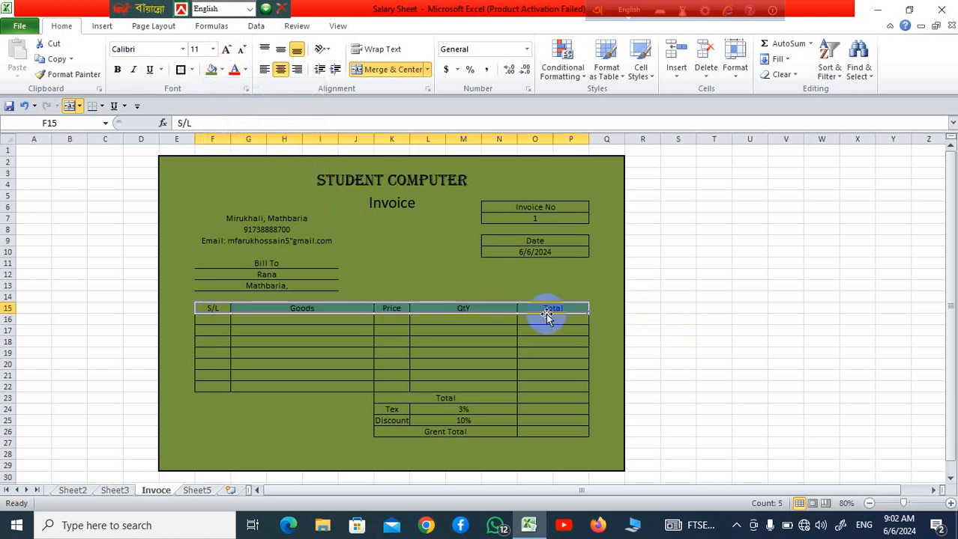
{"action": "left_click_drag", "start_coordinate": [510, 361], "coordinate": [511, 354]}
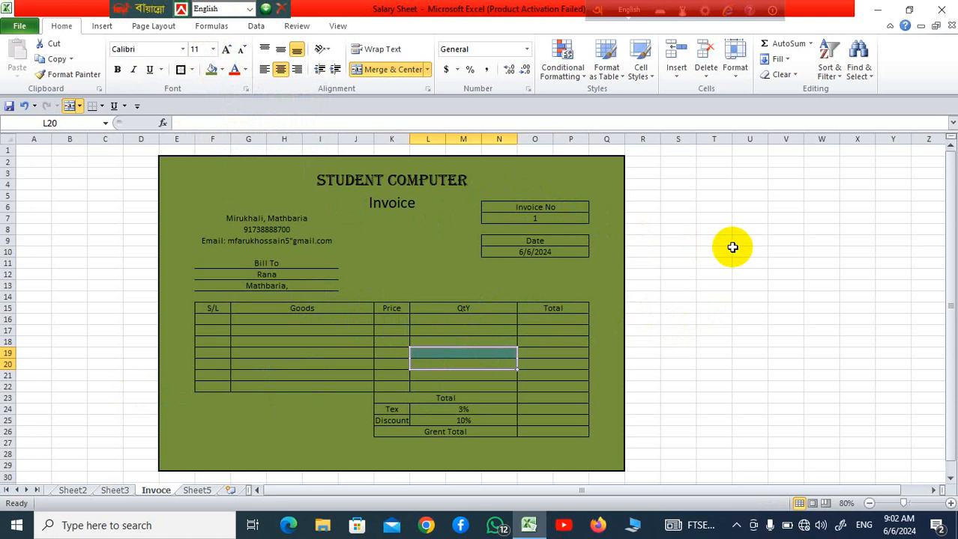
{"action": "left_click", "coordinate": [789, 252]}
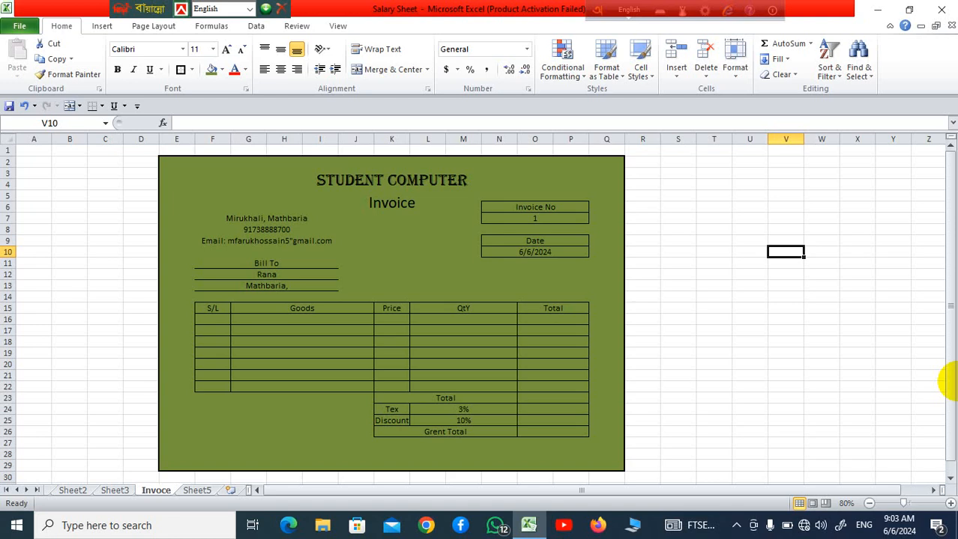
Start a price list beside the invoice at V10:W11 with Pc at 8000 and Ram at 1300
{"action": "type", "text": "Pc"}
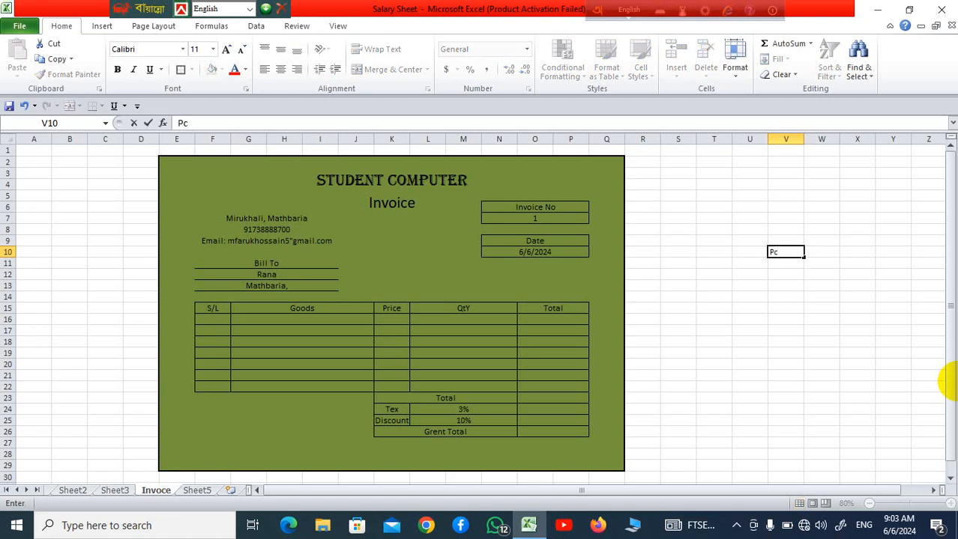
{"action": "key", "text": "Tab"}
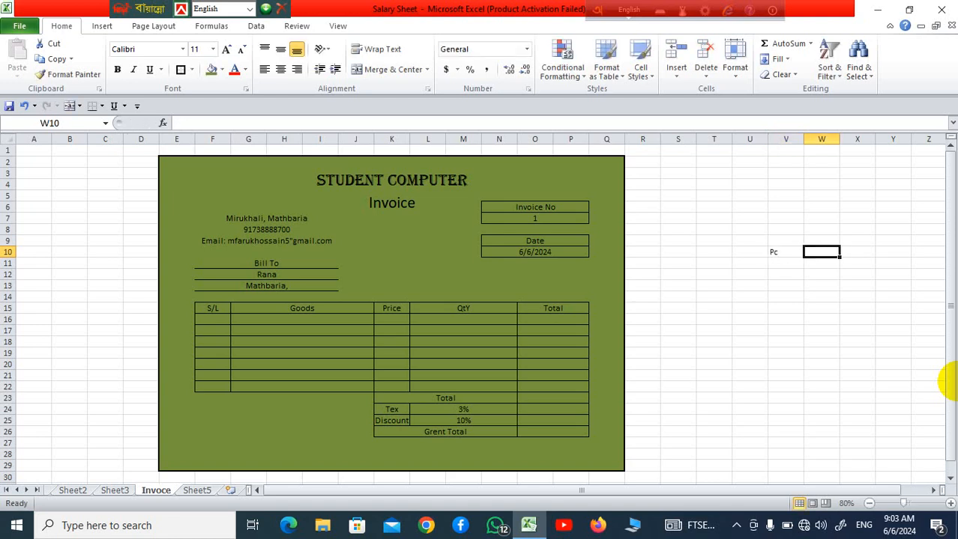
{"action": "type", "text": "8000"}
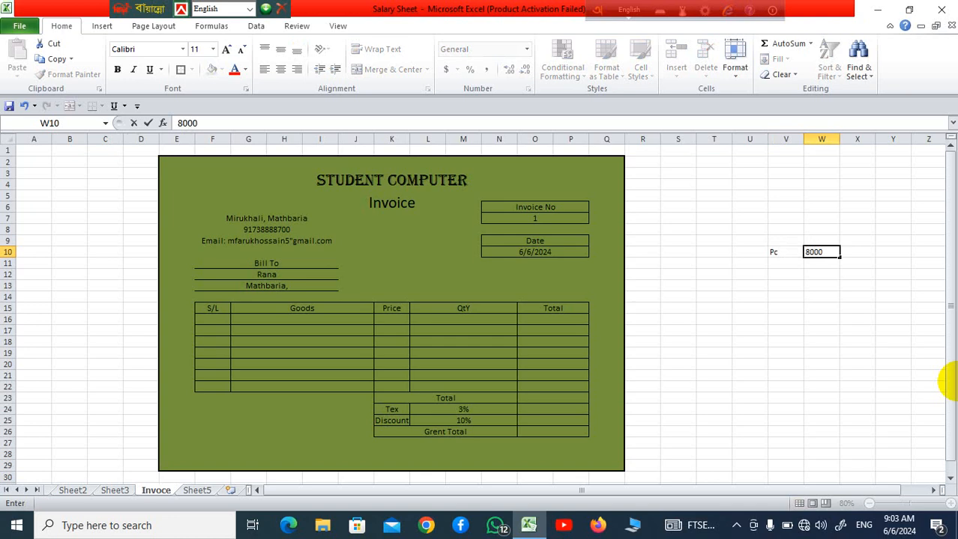
{"action": "key", "text": "Return"}
{"action": "key", "text": "Left"}
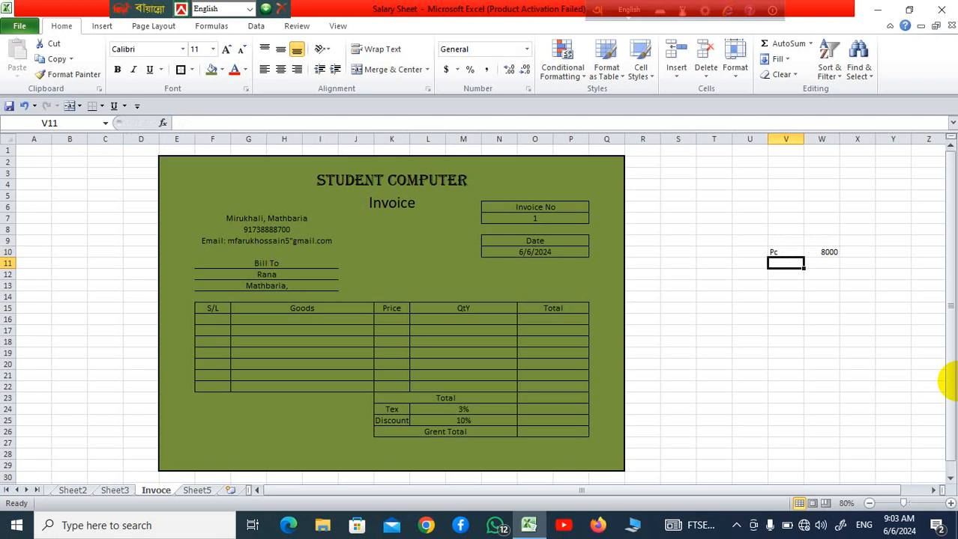
{"action": "type", "text": "Ram"}
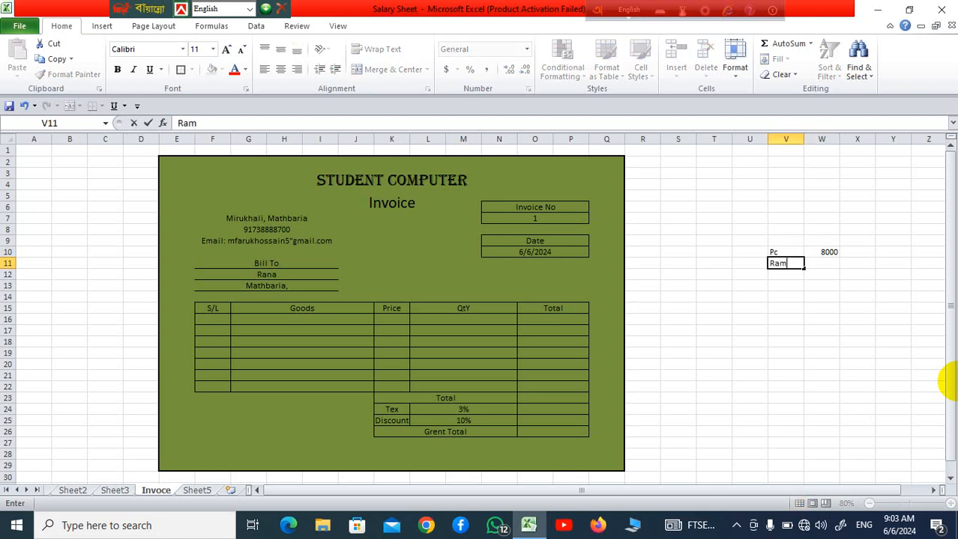
{"action": "key", "text": "Right"}
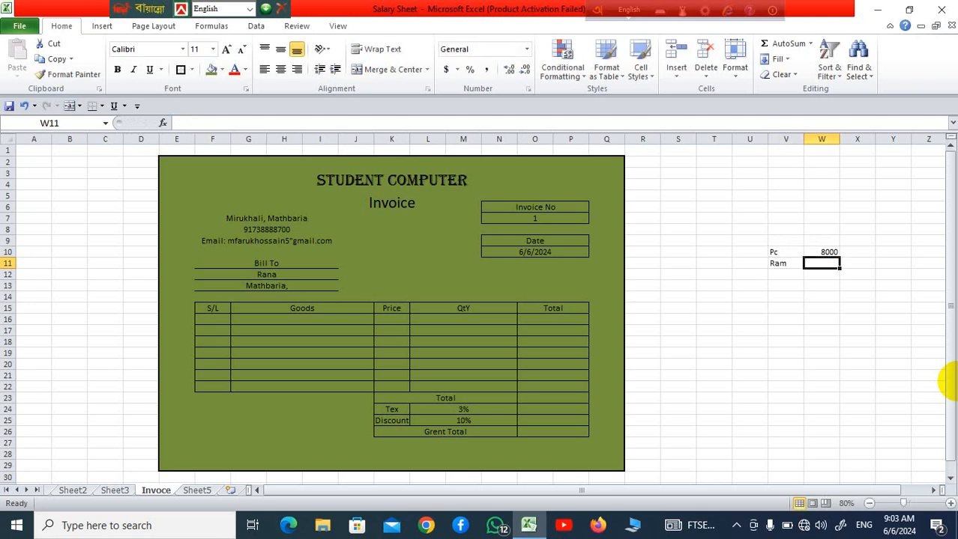
{"action": "type", "text": "8"}
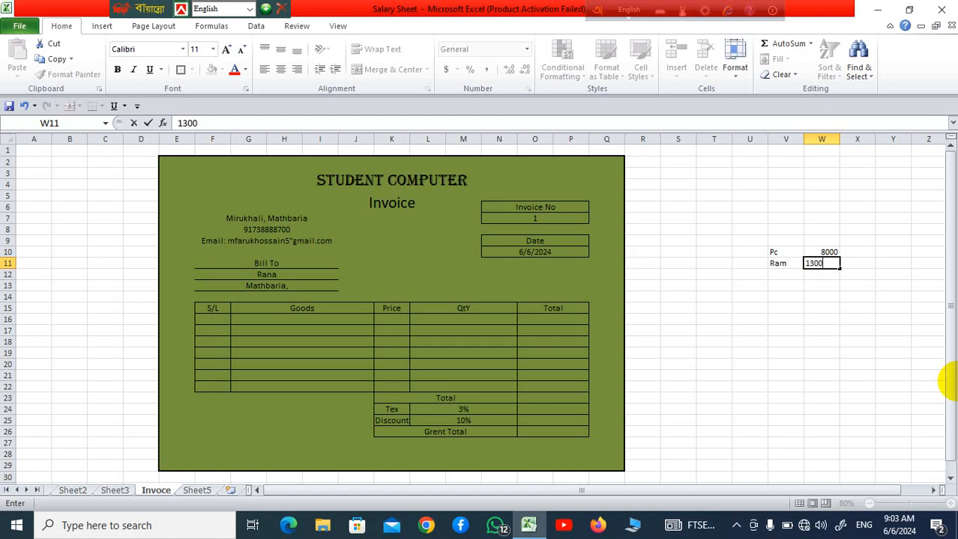
{"action": "key", "text": "Return"}
{"action": "key", "text": "Left"}
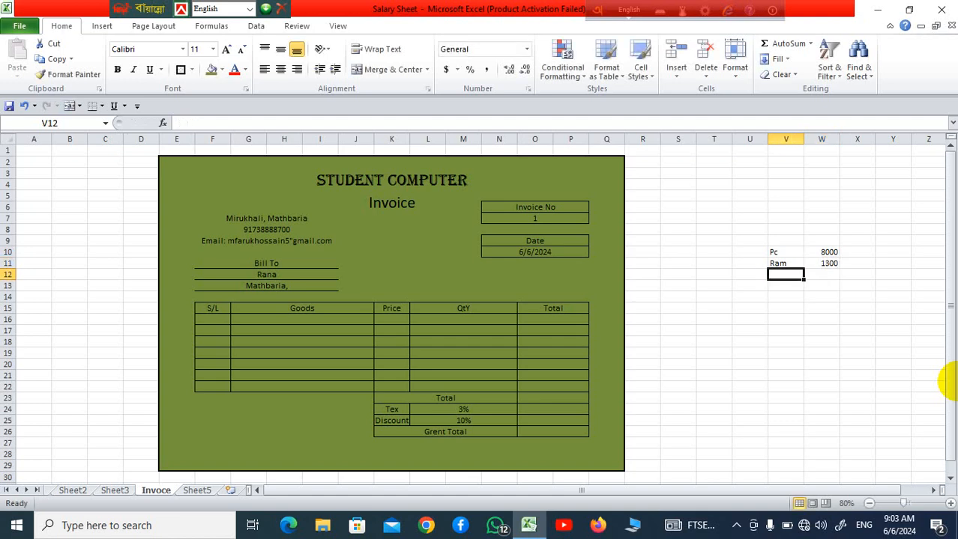
Add Mouch at 600 and Rom at 3000 to the price list in V12:W13
{"action": "type", "text": "Mouch"}
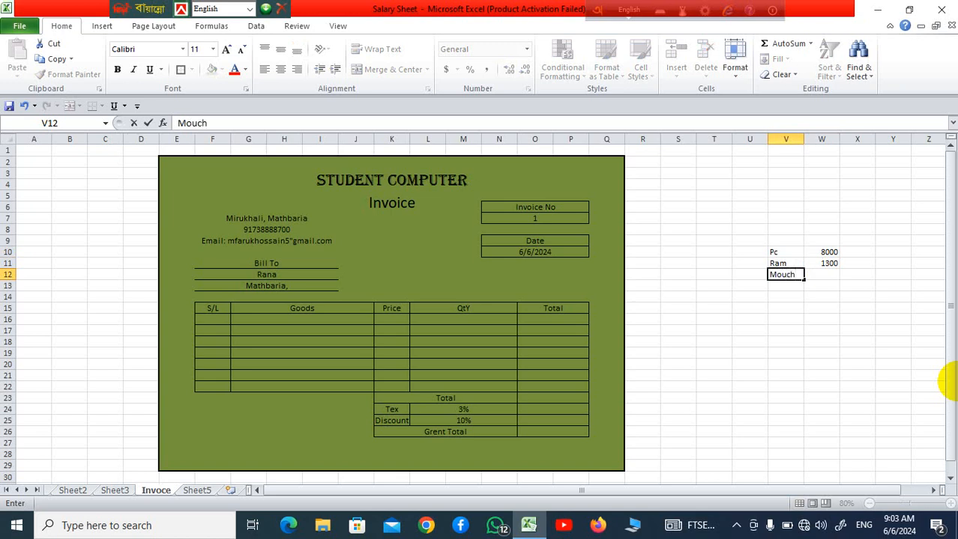
{"action": "key", "text": "Tab"}
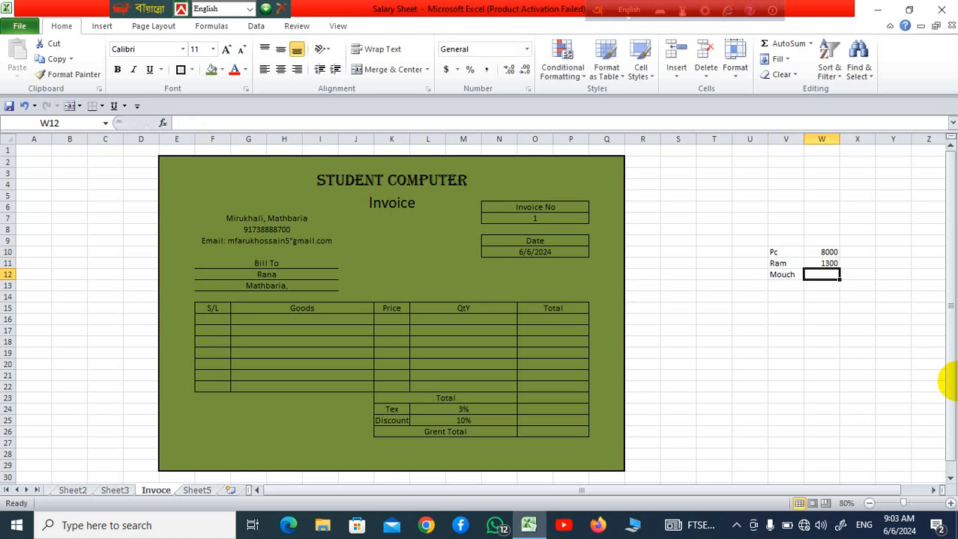
{"action": "type", "text": "6"}
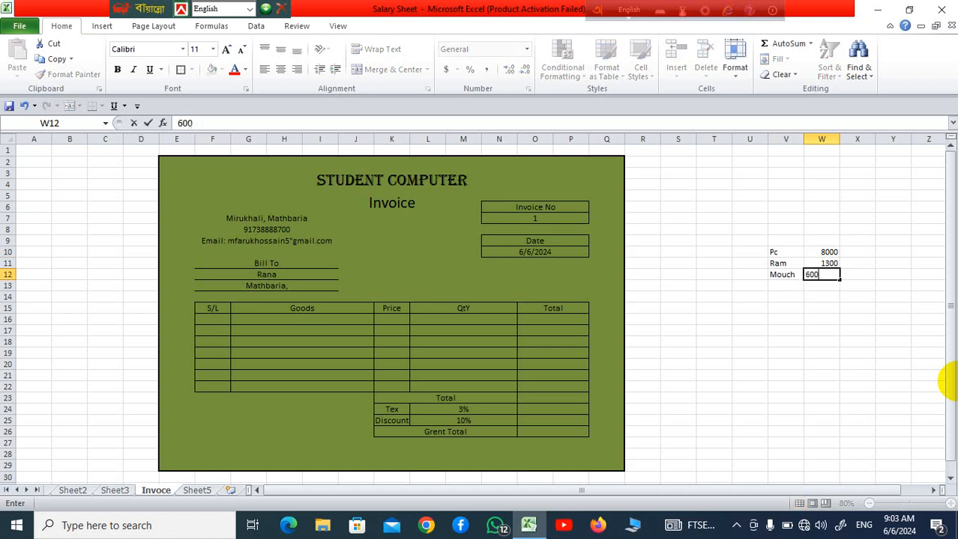
{"action": "type", "text": "00"}
{"action": "key", "text": "Return"}
{"action": "key", "text": "Left"}
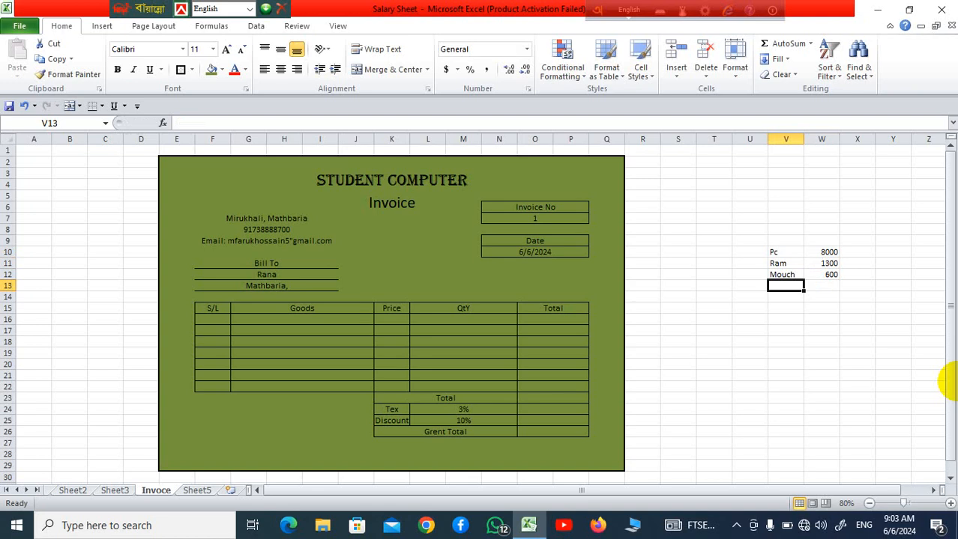
{"action": "type", "text": "Rom"}
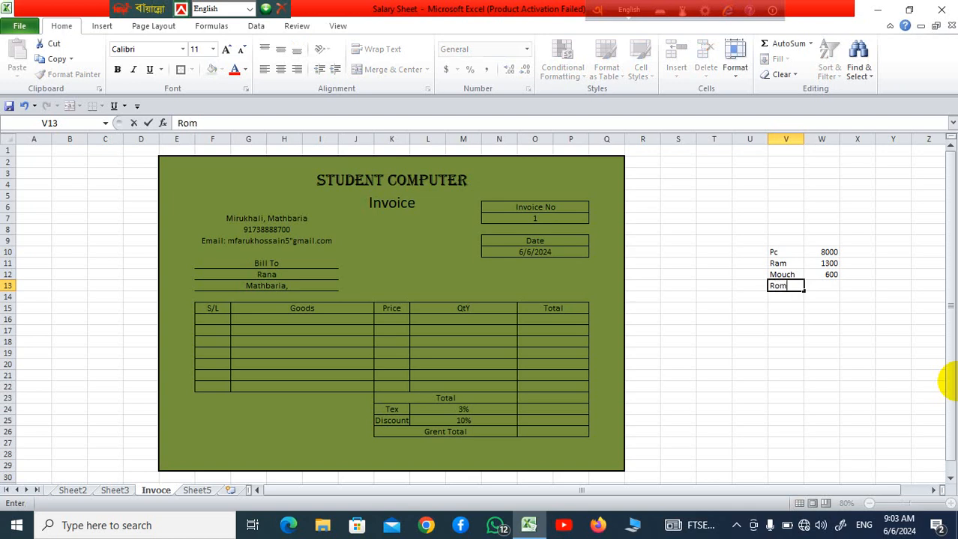
{"action": "key", "text": "Tab"}
{"action": "type", "text": "30"}
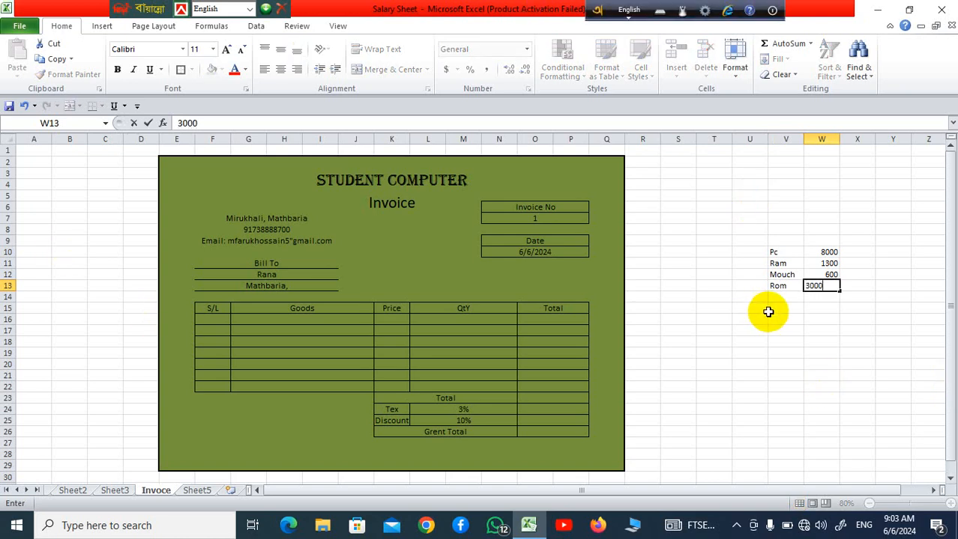
{"action": "left_click", "coordinate": [884, 332]}
{"action": "left_click", "coordinate": [784, 297]}
{"action": "left_click", "coordinate": [854, 310]}
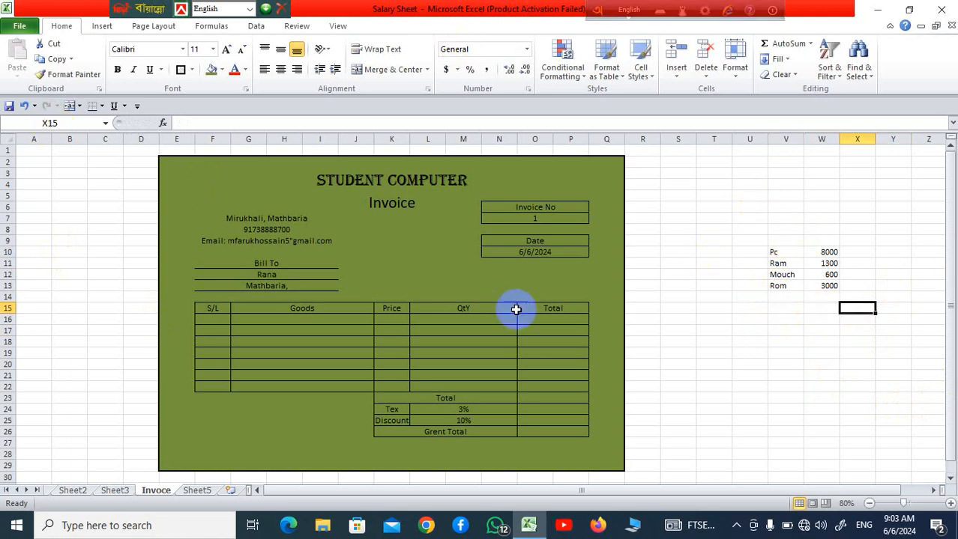
{"action": "left_click", "coordinate": [318, 207]}
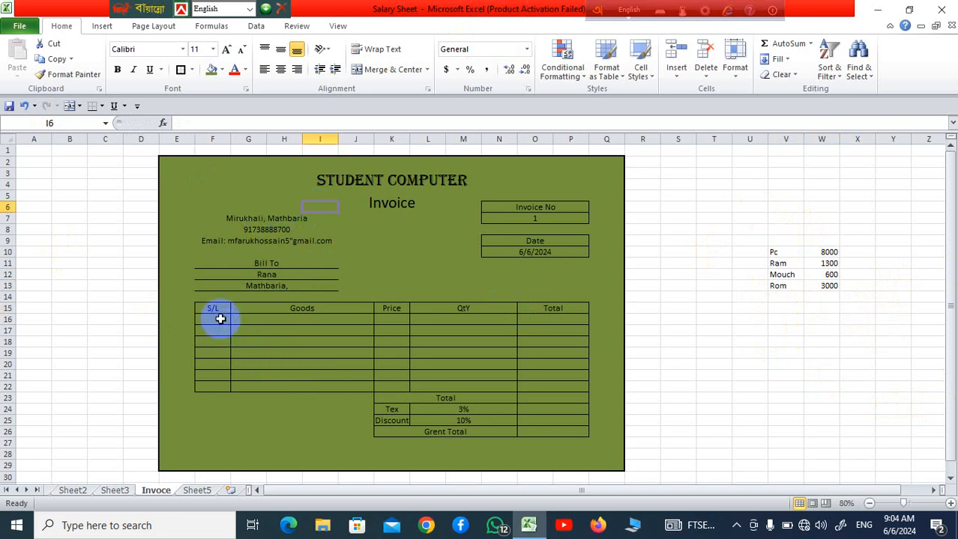
Fill the Invoice No heading cell N6 with bright cyan from the standard colour palette
{"action": "left_click", "coordinate": [539, 210]}
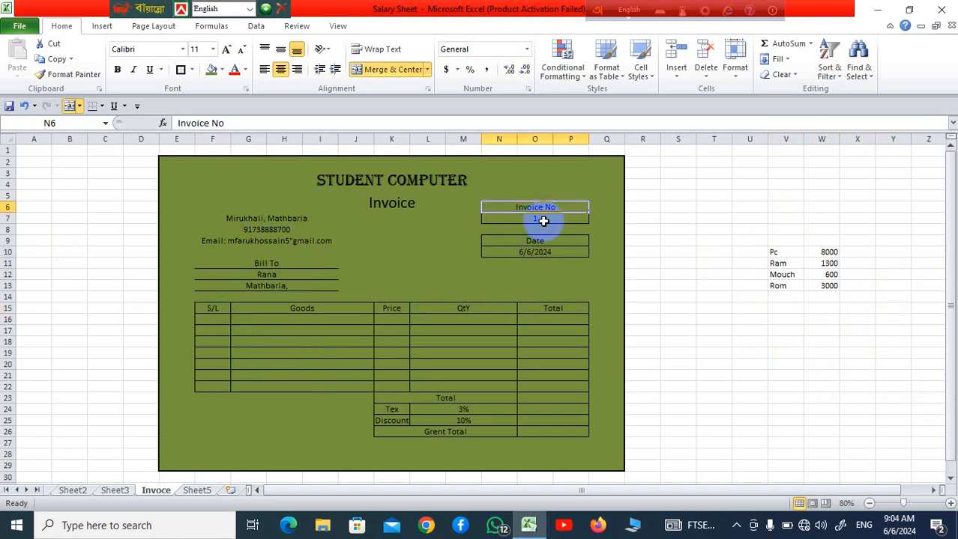
{"action": "left_click", "coordinate": [222, 70]}
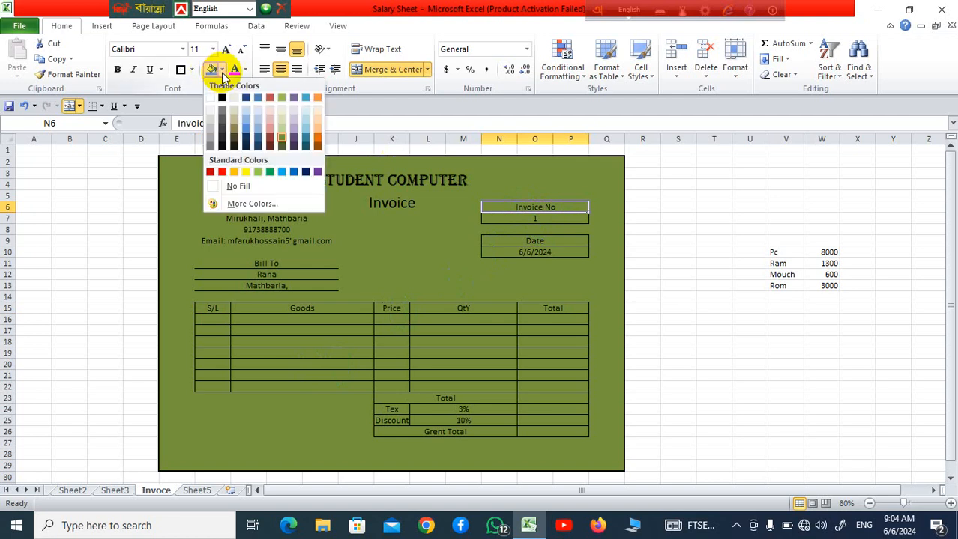
{"action": "left_click", "coordinate": [242, 206]}
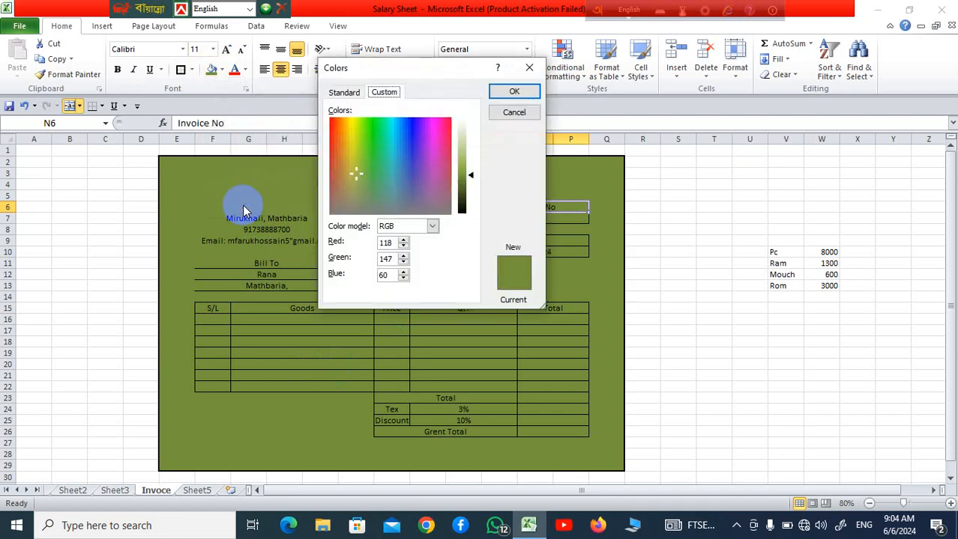
{"action": "left_click", "coordinate": [346, 94]}
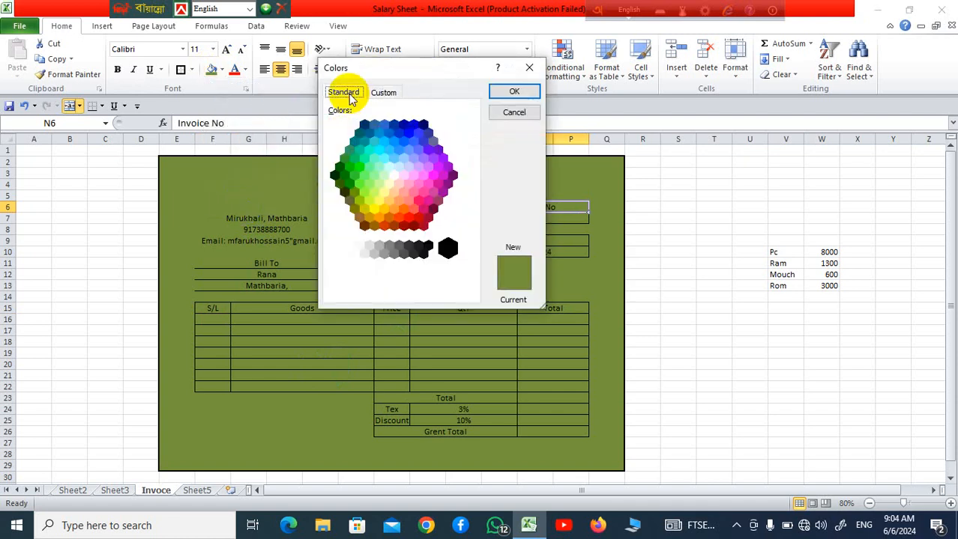
{"action": "left_click", "coordinate": [379, 150]}
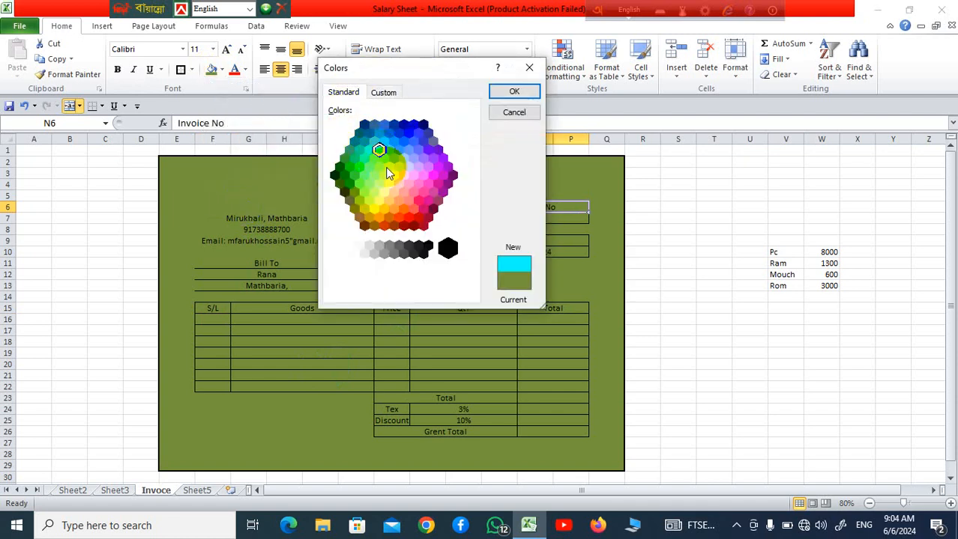
{"action": "left_click", "coordinate": [515, 91]}
{"action": "left_click", "coordinate": [608, 353]}
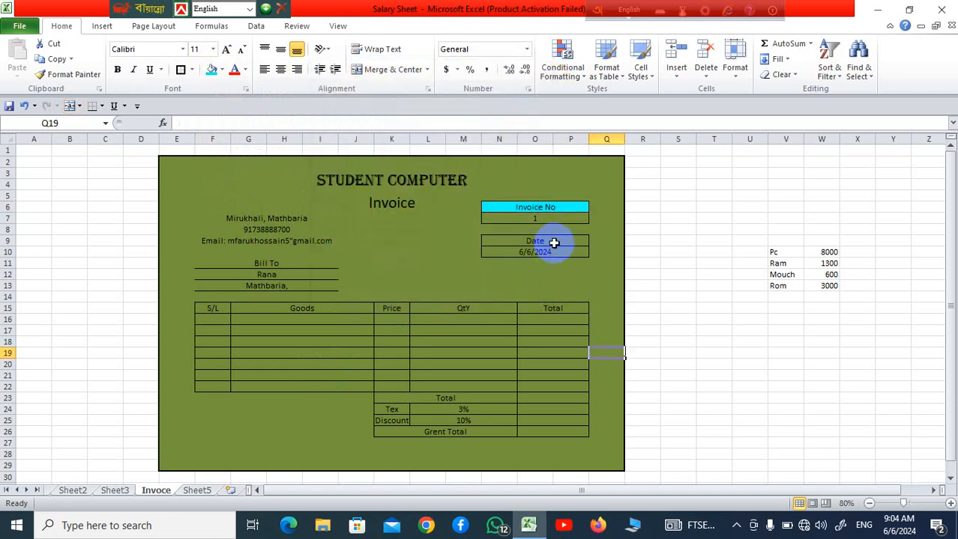
Fill the Date heading cell N9 with a custom yellow-green, RGB 146, 202, 6
{"action": "left_click", "coordinate": [554, 242]}
{"action": "left_click", "coordinate": [222, 71]}
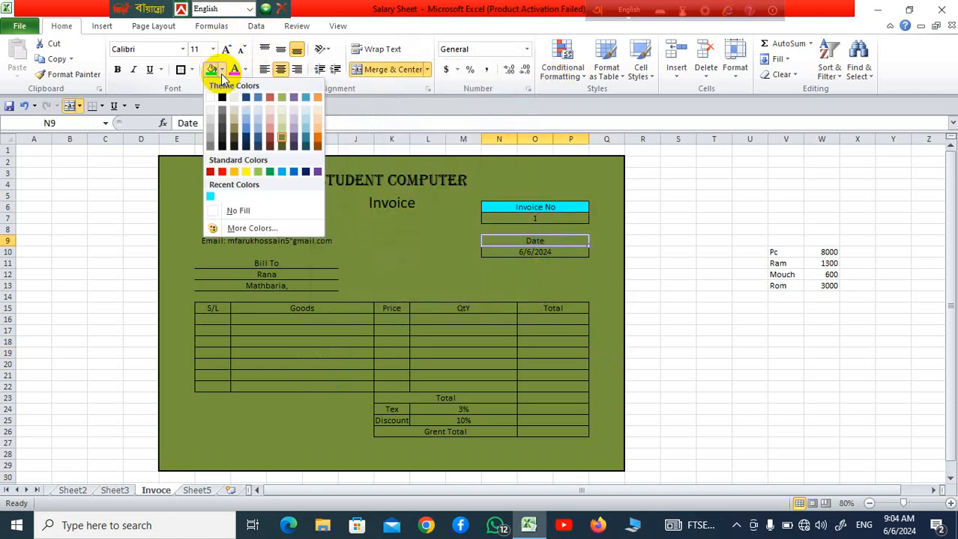
{"action": "left_click", "coordinate": [268, 233]}
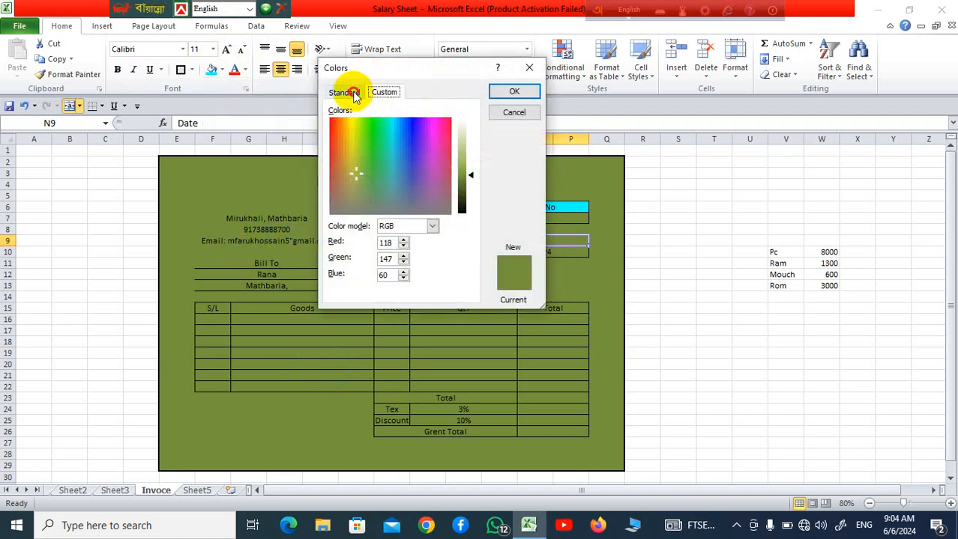
{"action": "left_click", "coordinate": [352, 92]}
{"action": "left_click", "coordinate": [382, 91]}
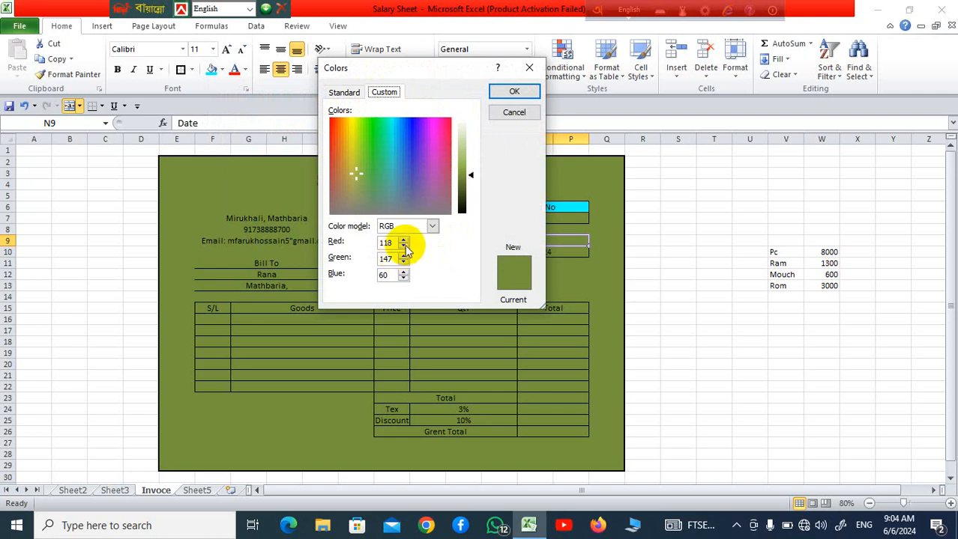
{"action": "left_click", "coordinate": [392, 138]}
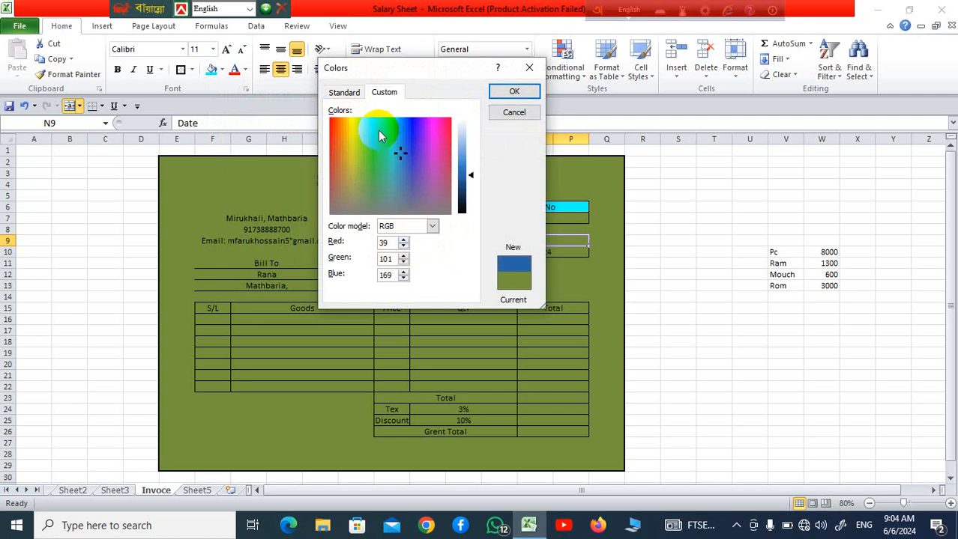
{"action": "left_click", "coordinate": [379, 131]}
{"action": "left_click", "coordinate": [355, 123]}
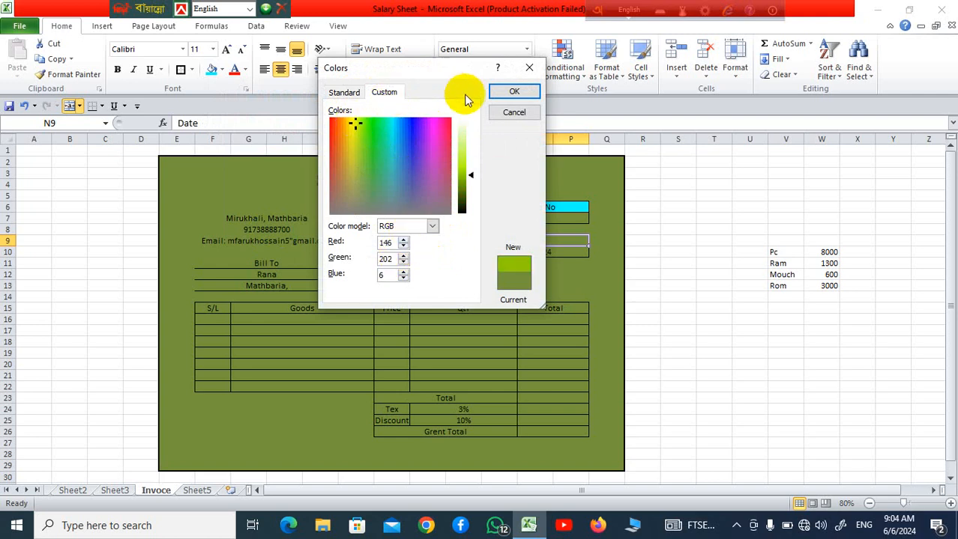
{"action": "left_click", "coordinate": [514, 93]}
{"action": "left_click", "coordinate": [541, 398]}
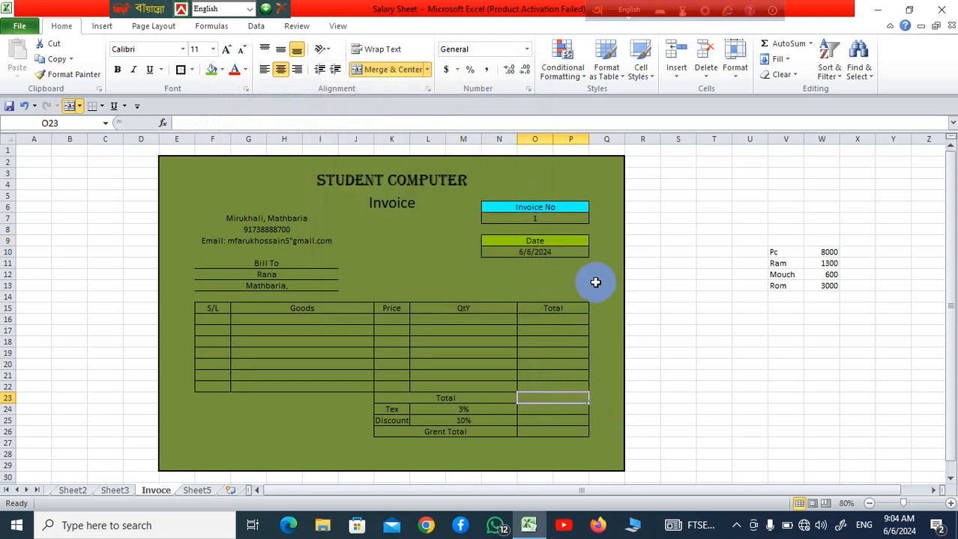
Fill the invoice number cell N7 with light olive green and the date value cell N10 with light blue
{"action": "left_click", "coordinate": [538, 221]}
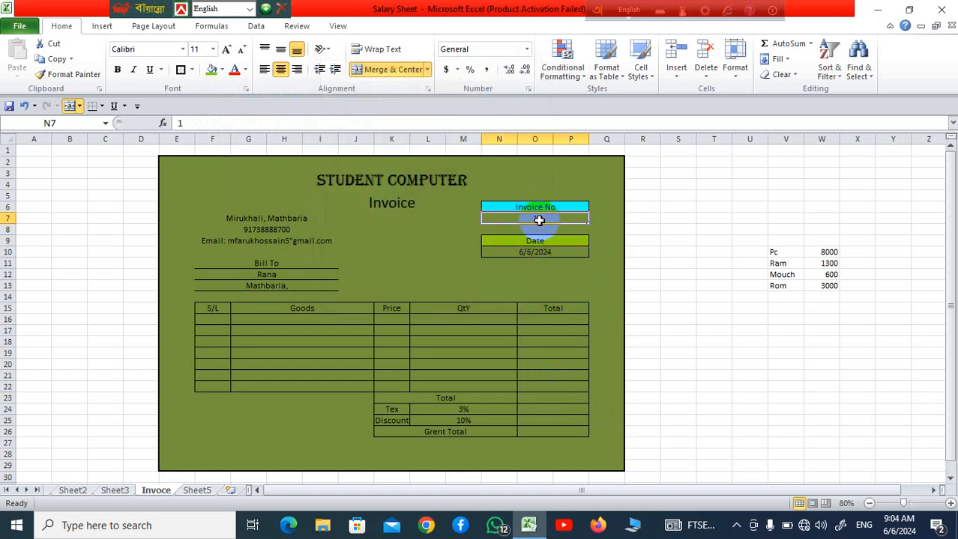
{"action": "left_click", "coordinate": [221, 68]}
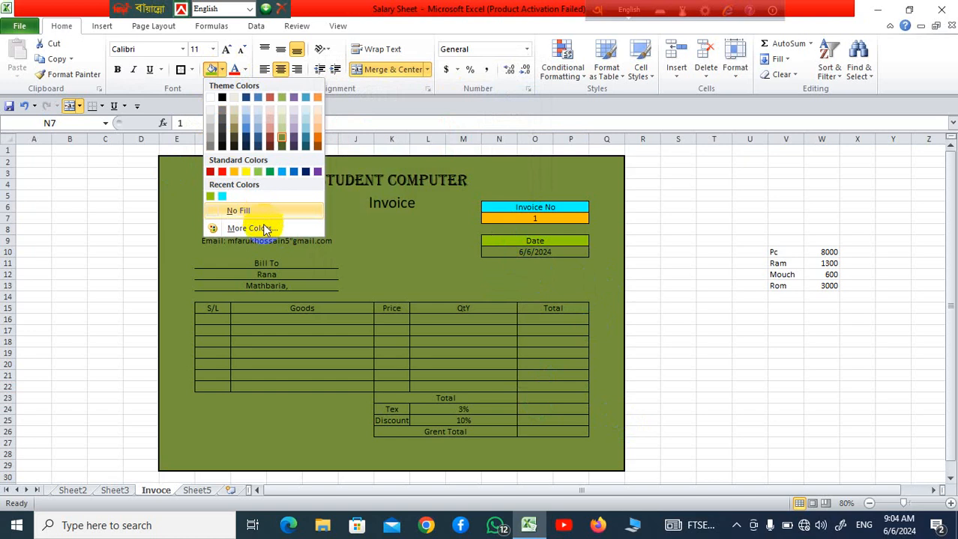
{"action": "left_click", "coordinate": [282, 119]}
{"action": "left_click", "coordinate": [498, 328]}
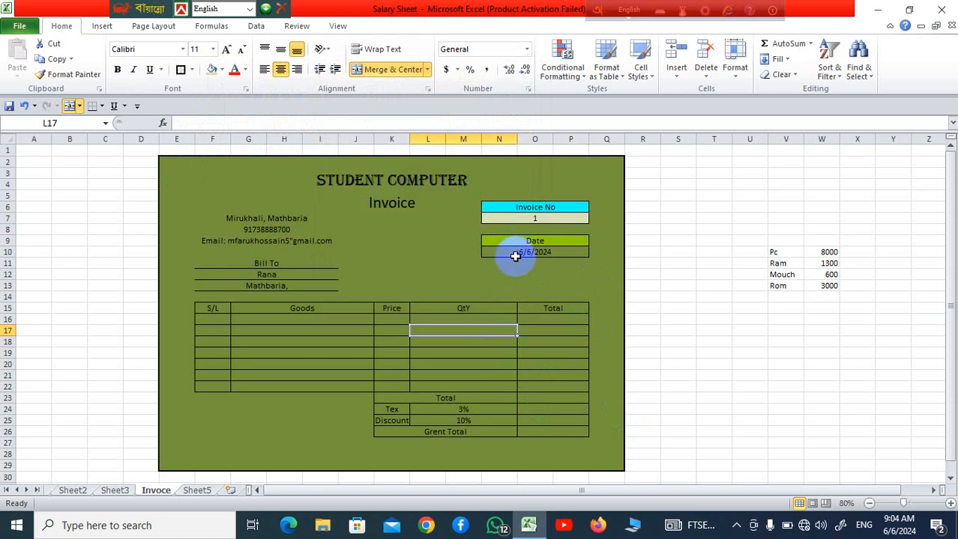
{"action": "left_click", "coordinate": [516, 256]}
{"action": "left_click", "coordinate": [222, 69]}
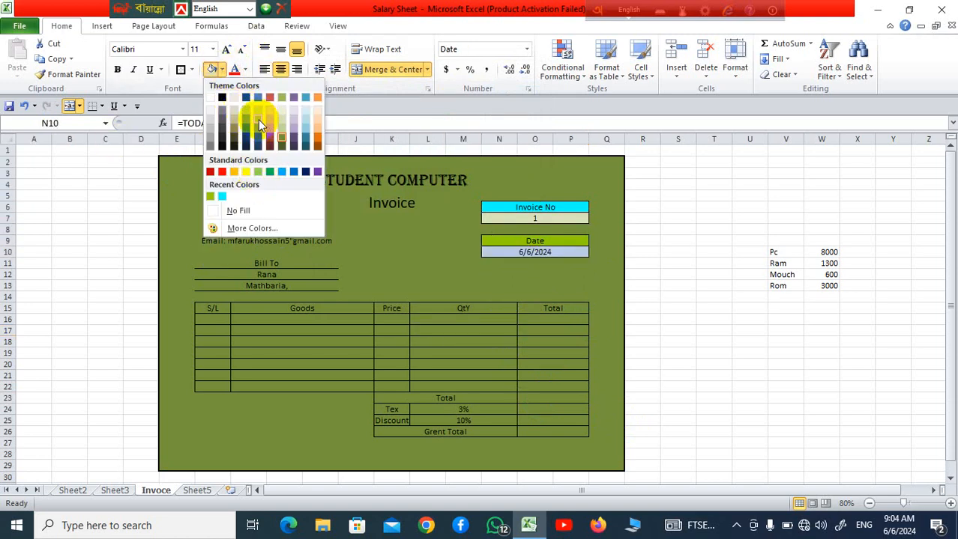
{"action": "left_click", "coordinate": [398, 320]}
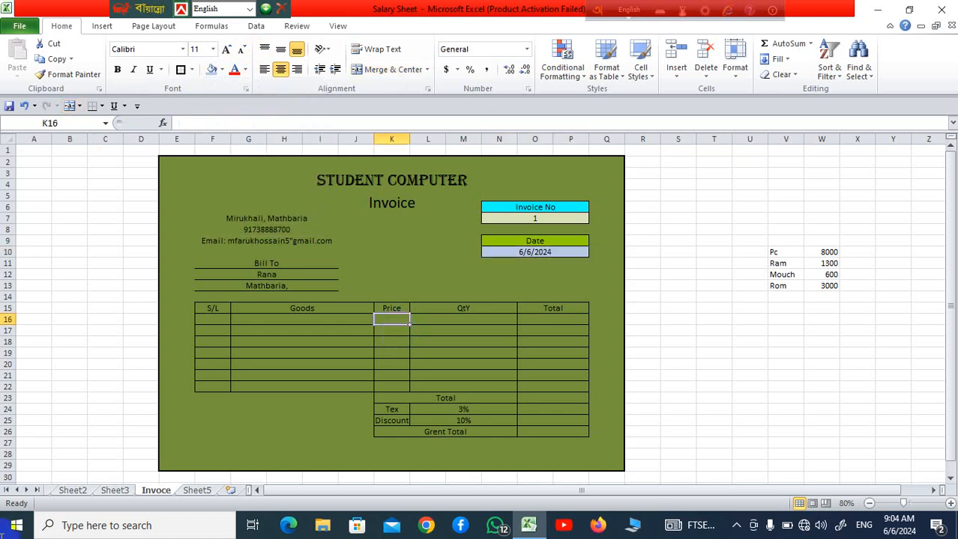
Fill the Student Computer title cell F3 with bright orange from the standard colour palette
{"action": "left_click", "coordinate": [454, 180]}
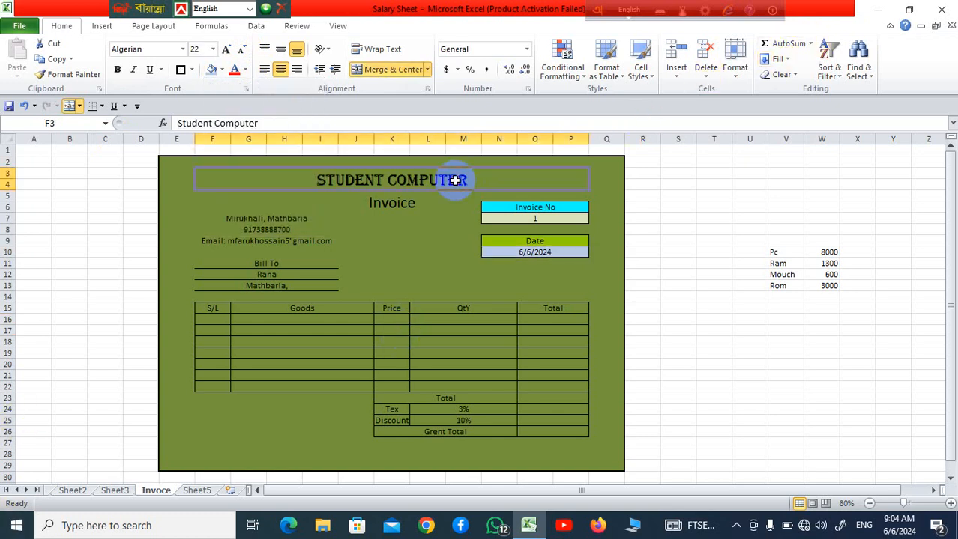
{"action": "left_click", "coordinate": [222, 69]}
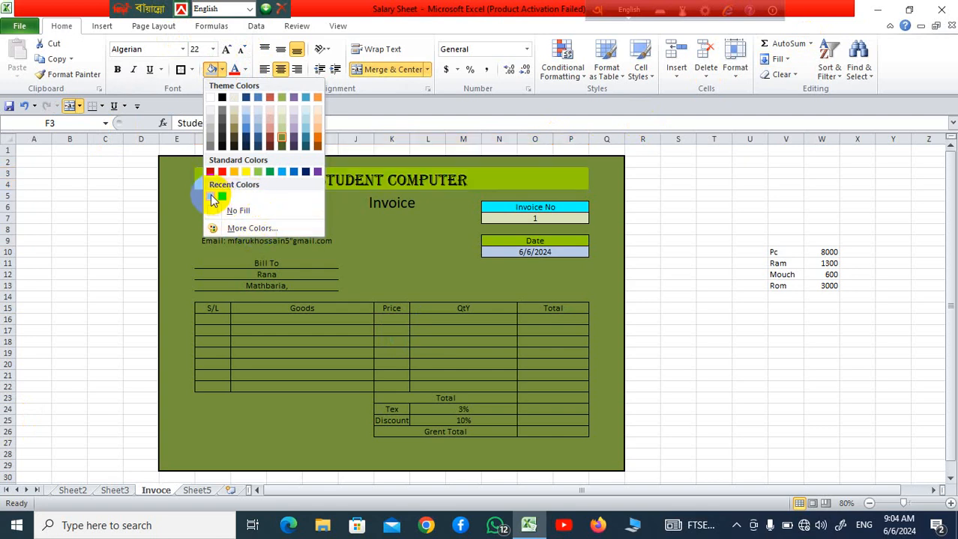
{"action": "left_click", "coordinate": [264, 228]}
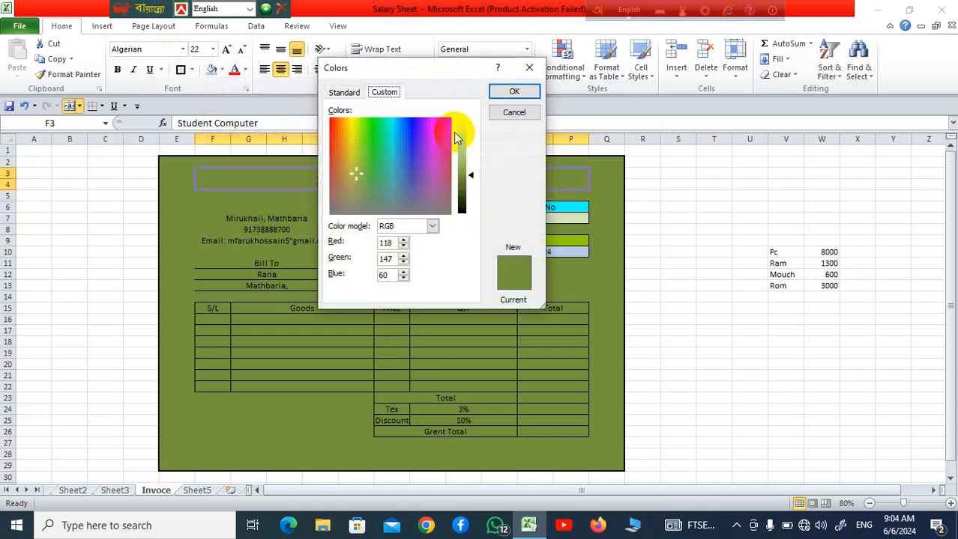
{"action": "left_click", "coordinate": [344, 92]}
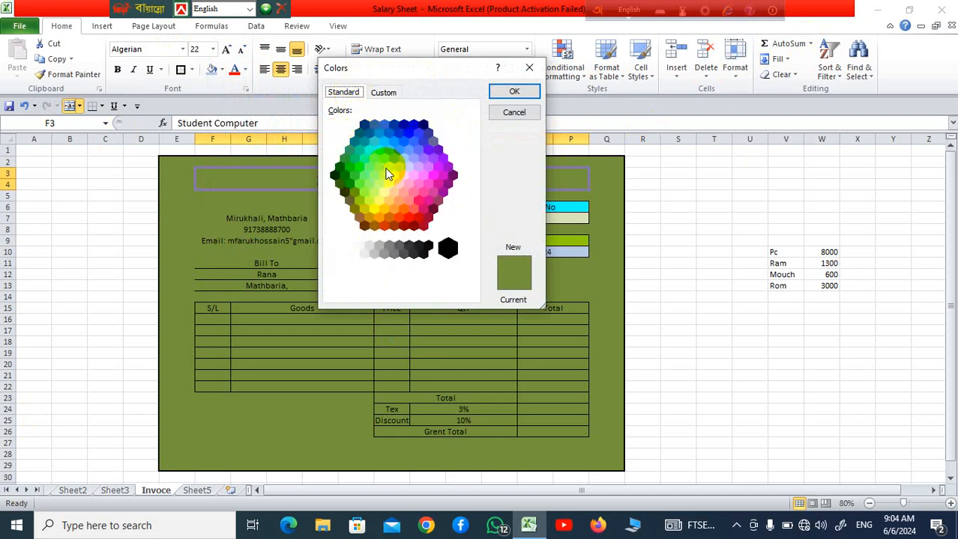
{"action": "left_click", "coordinate": [404, 208]}
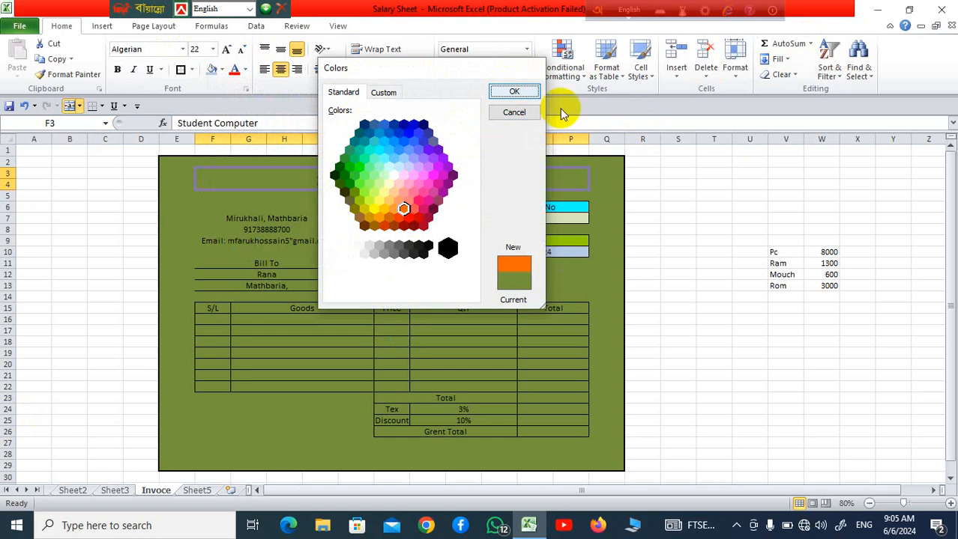
{"action": "left_click", "coordinate": [530, 93]}
{"action": "left_click", "coordinate": [447, 353]}
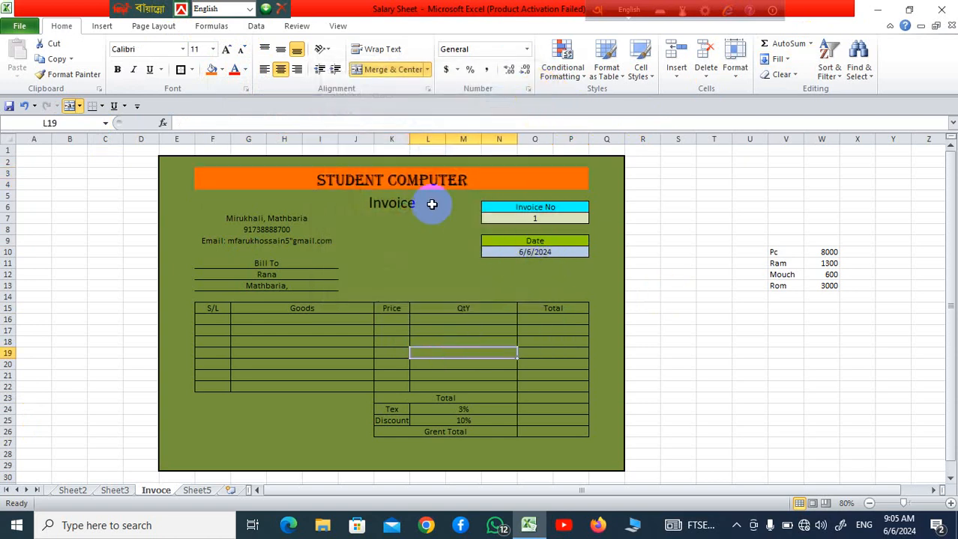
Change the Student Computer title's font colour to white from the standard colour palette
{"action": "left_click", "coordinate": [444, 180]}
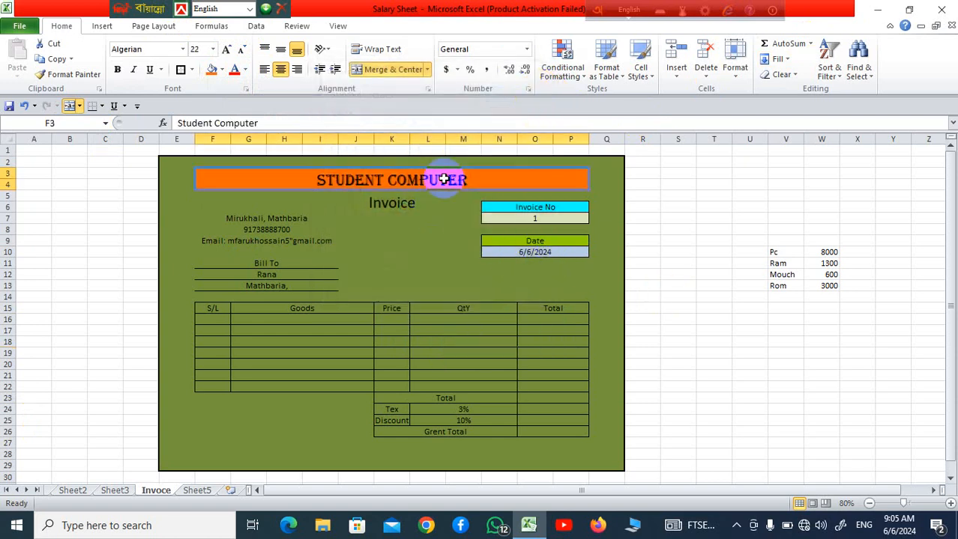
{"action": "left_click", "coordinate": [246, 73]}
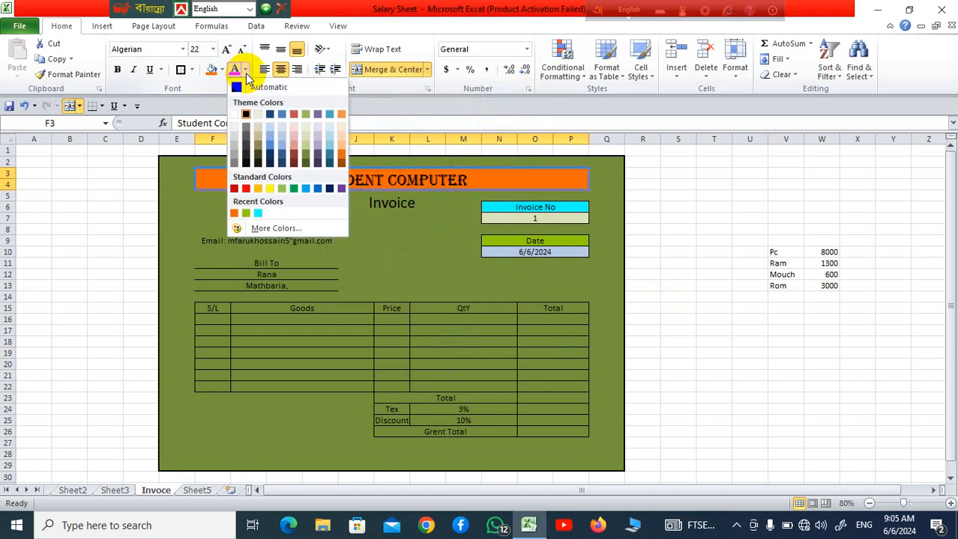
{"action": "left_click", "coordinate": [289, 234]}
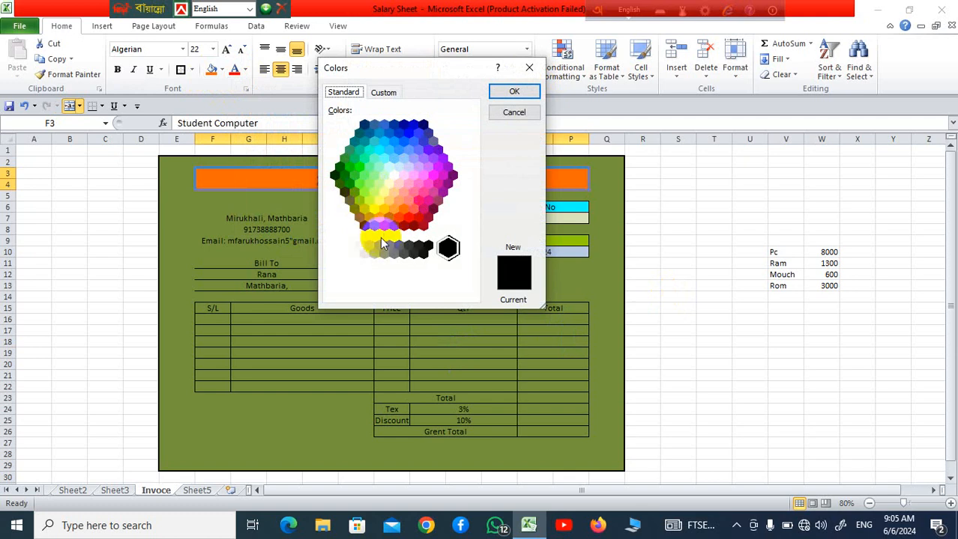
{"action": "left_click", "coordinate": [360, 246]}
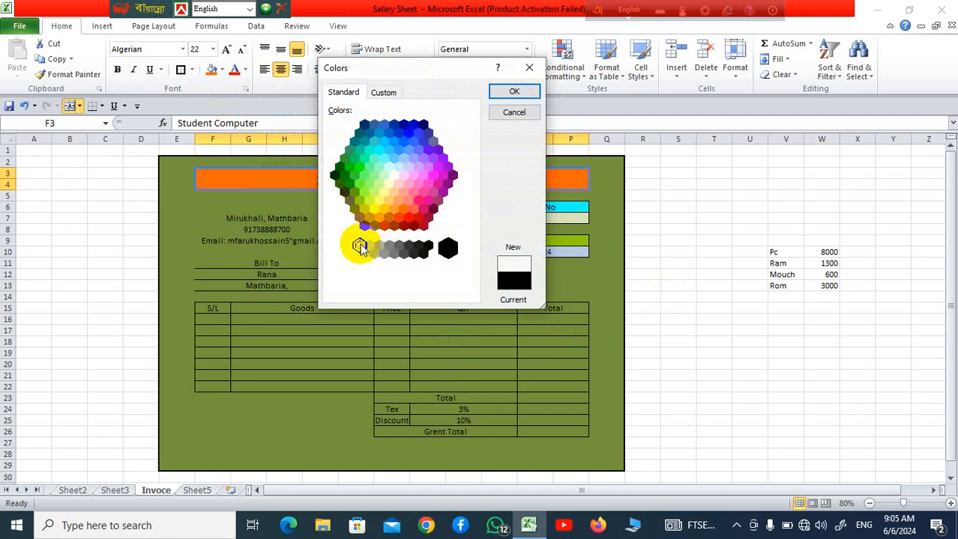
{"action": "left_click", "coordinate": [515, 112]}
{"action": "left_click", "coordinate": [431, 386]}
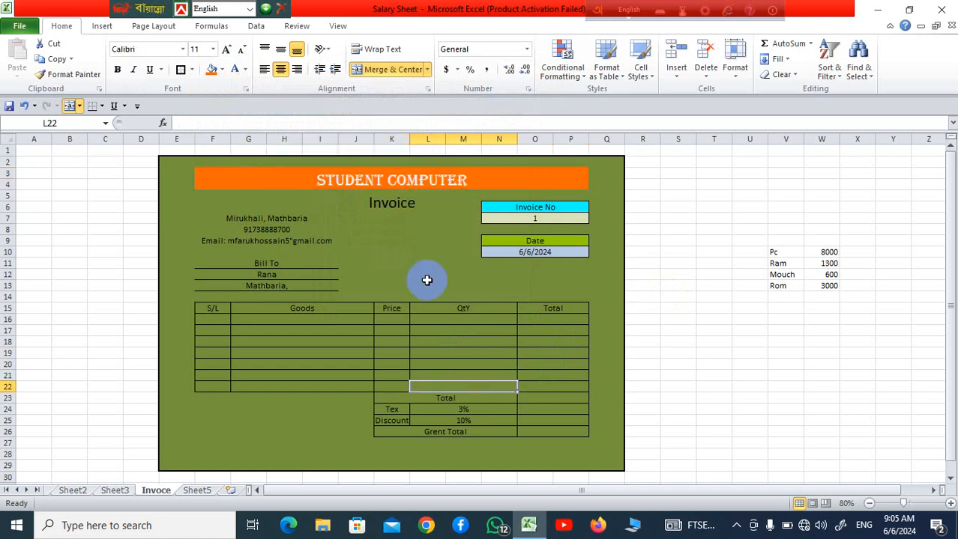
{"action": "left_click", "coordinate": [392, 240]}
{"action": "left_click", "coordinate": [395, 205]}
{"action": "left_click", "coordinate": [383, 263]}
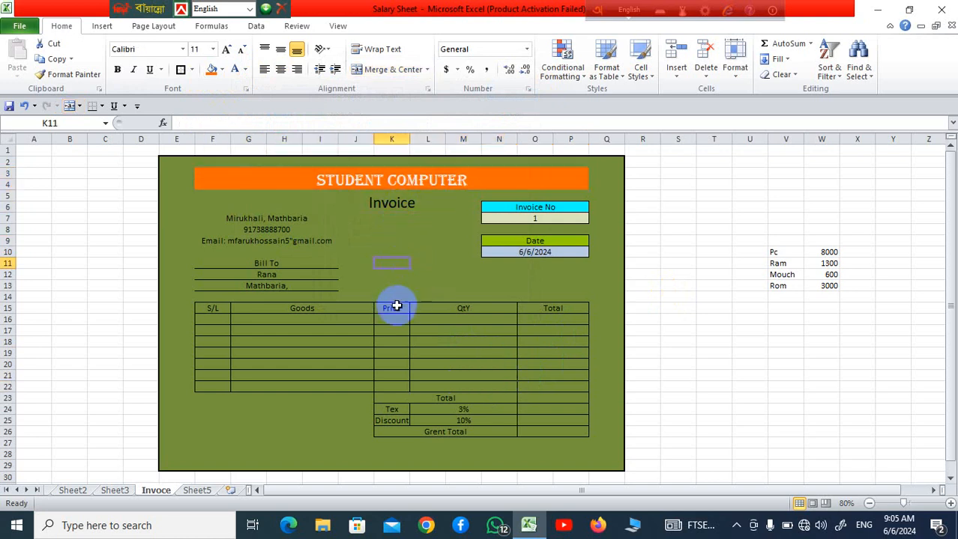
Fill the item table's header row, from S/L to Total in row 15, with light blue
{"action": "left_click_drag", "start_coordinate": [209, 310], "coordinate": [564, 306]}
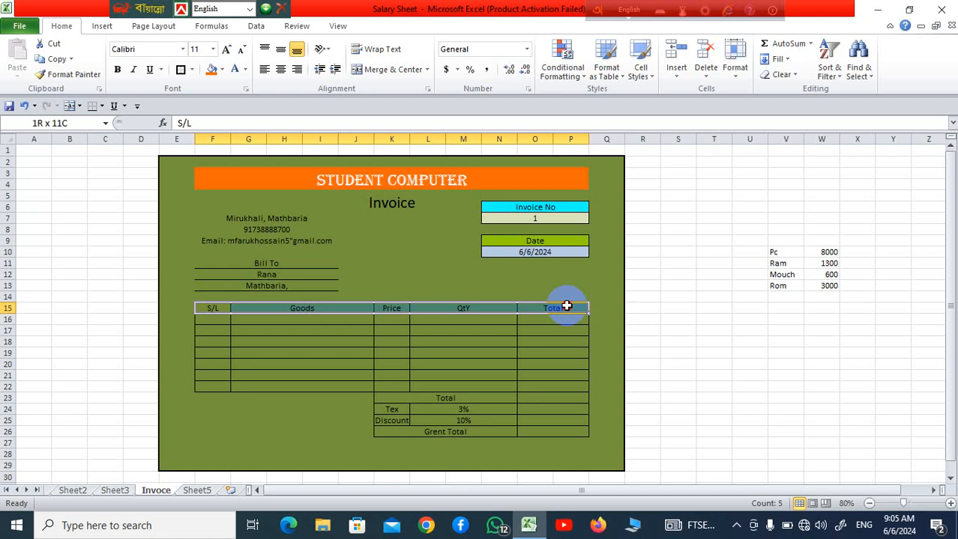
{"action": "left_click", "coordinate": [222, 74]}
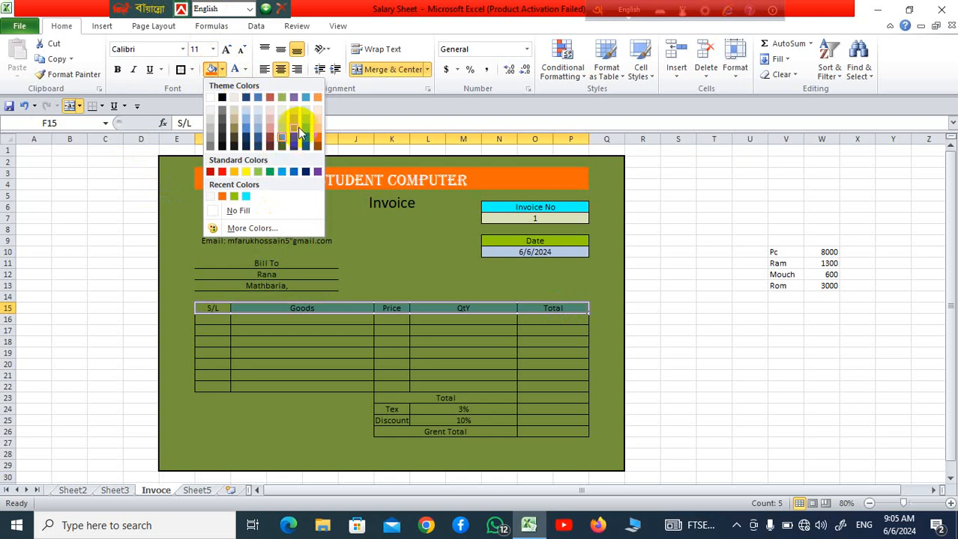
{"action": "left_click", "coordinate": [301, 129]}
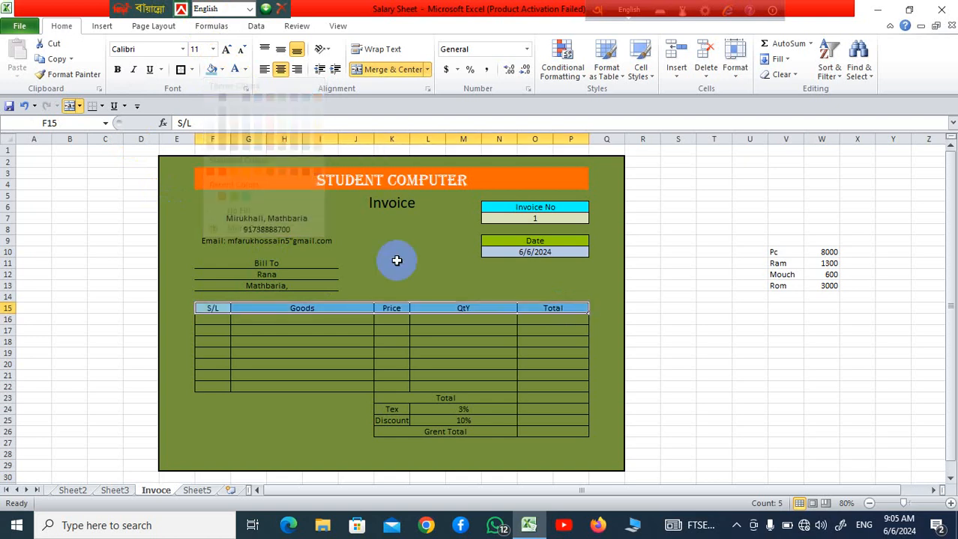
{"action": "left_click", "coordinate": [563, 354]}
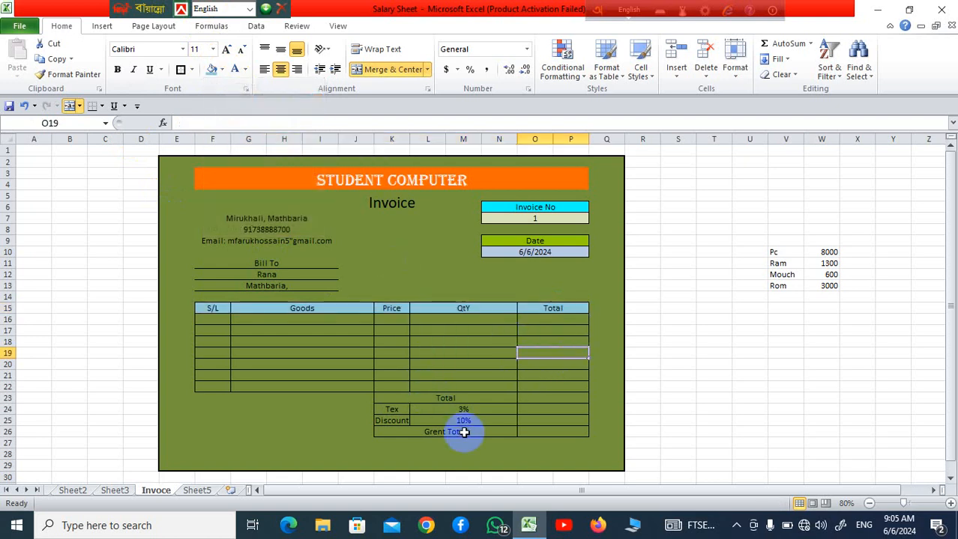
Fill the Total label cell K23 below the item table with standard yellow
{"action": "left_click_drag", "start_coordinate": [394, 396], "coordinate": [487, 409]}
{"action": "left_click_drag", "start_coordinate": [490, 409], "coordinate": [494, 400]}
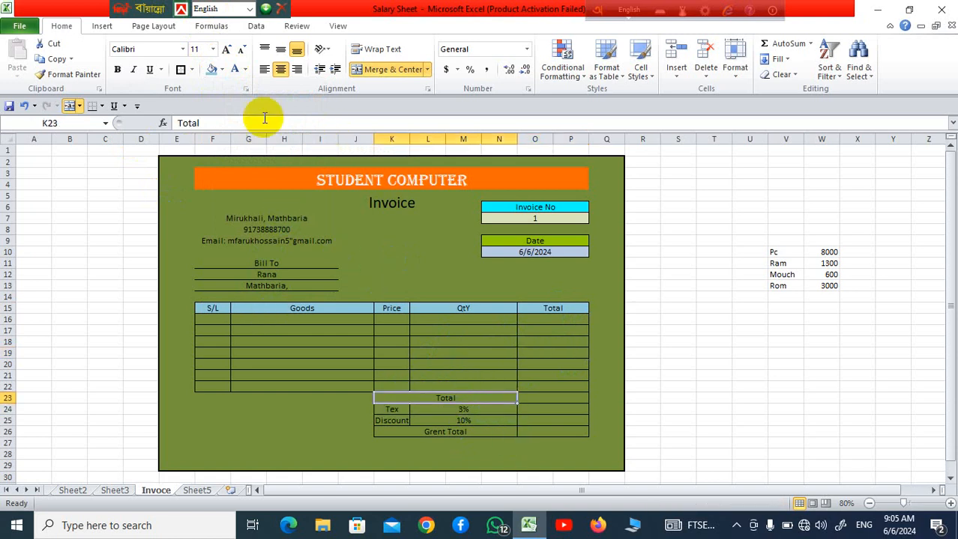
{"action": "left_click", "coordinate": [221, 70]}
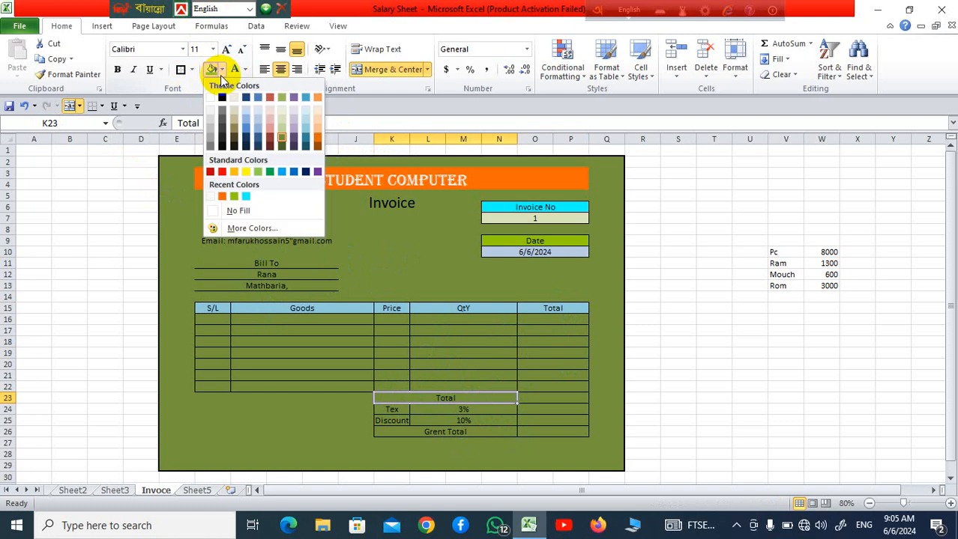
{"action": "left_click", "coordinate": [245, 172]}
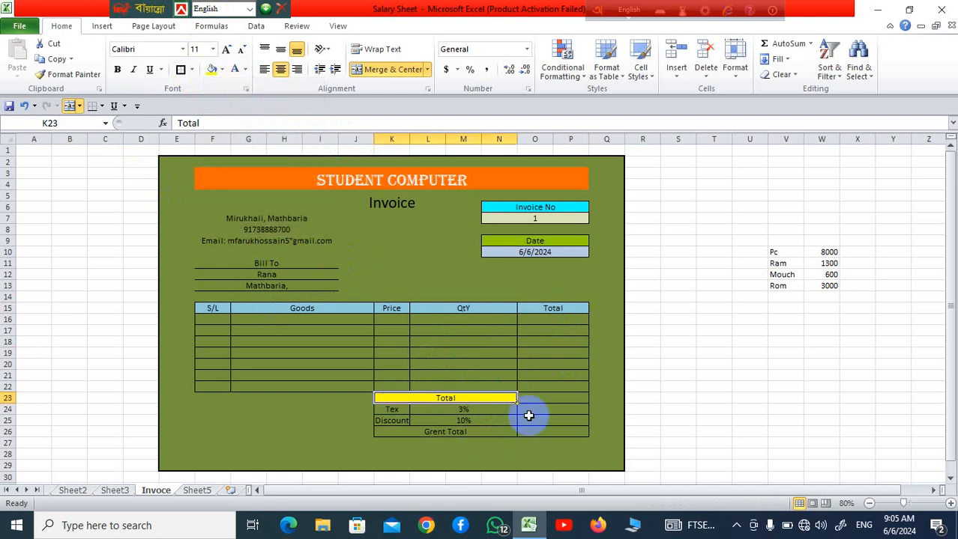
{"action": "left_click", "coordinate": [528, 418]}
Fill the Grent Total label cell K26 with the recently used yellow-green
{"action": "left_click", "coordinate": [390, 431]}
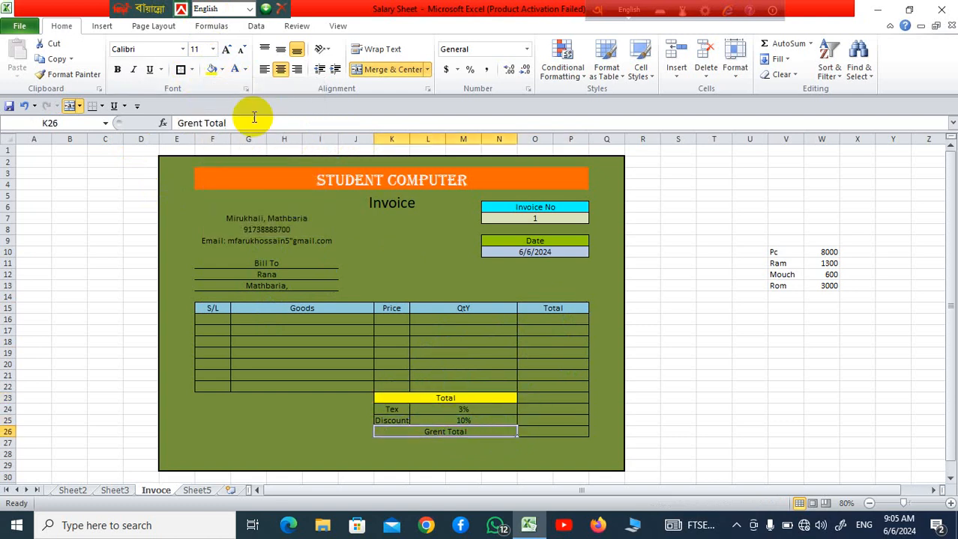
{"action": "left_click", "coordinate": [224, 69]}
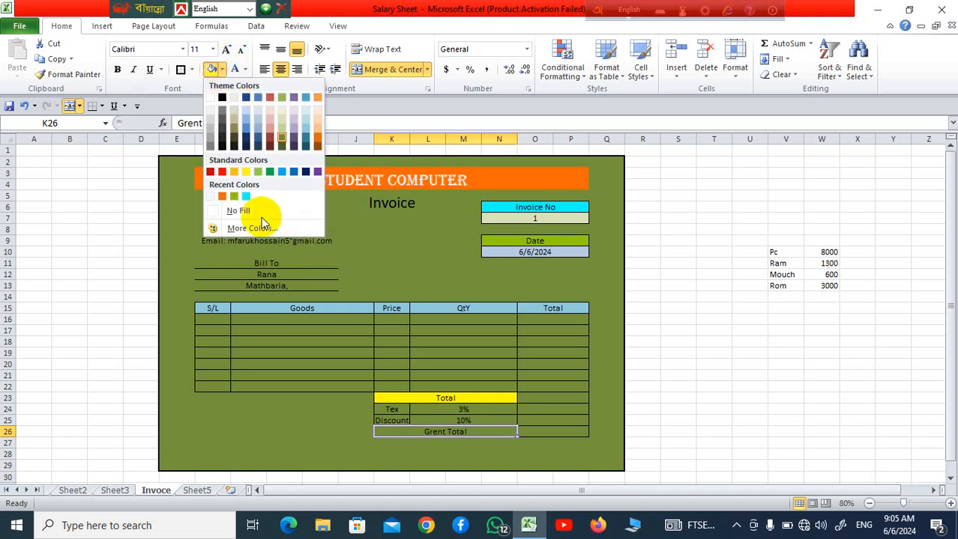
{"action": "left_click", "coordinate": [234, 195]}
{"action": "left_click", "coordinate": [633, 420]}
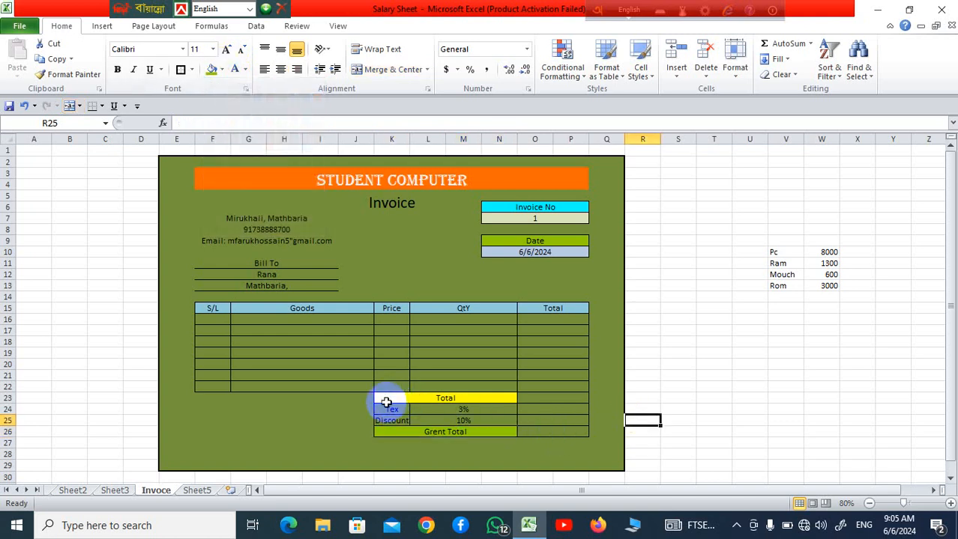
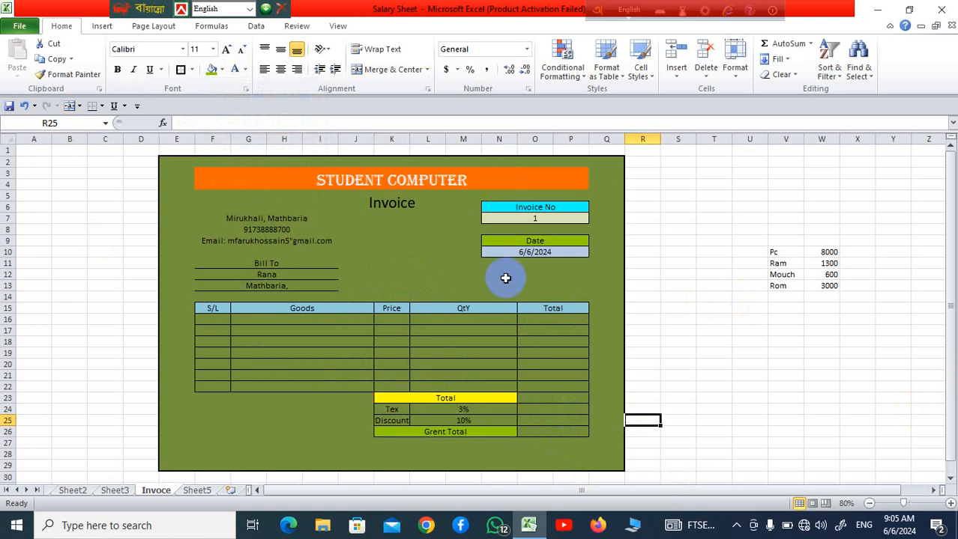
Fill the Bill To block, F11 to I13, with the last used yellow-green
{"action": "left_click_drag", "start_coordinate": [245, 262], "coordinate": [318, 288]}
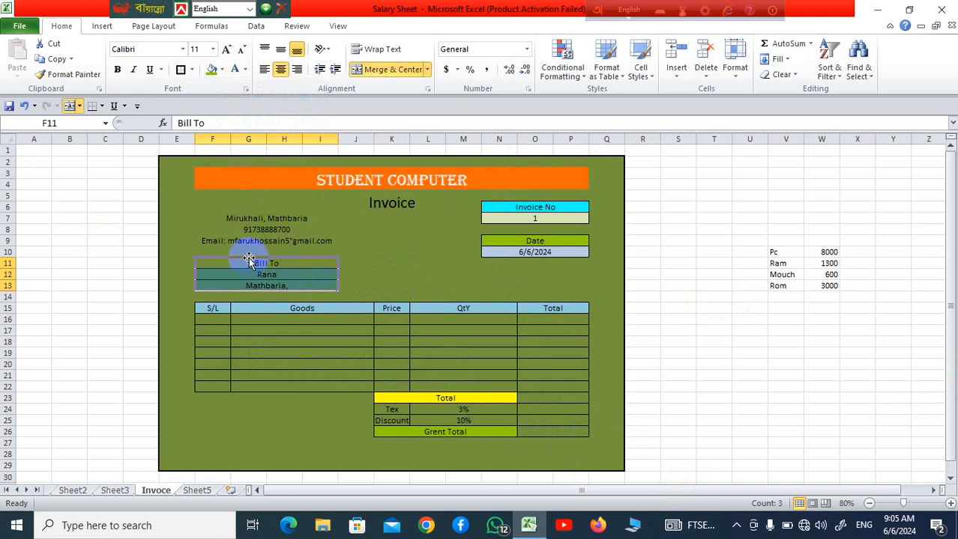
{"action": "left_click", "coordinate": [222, 70]}
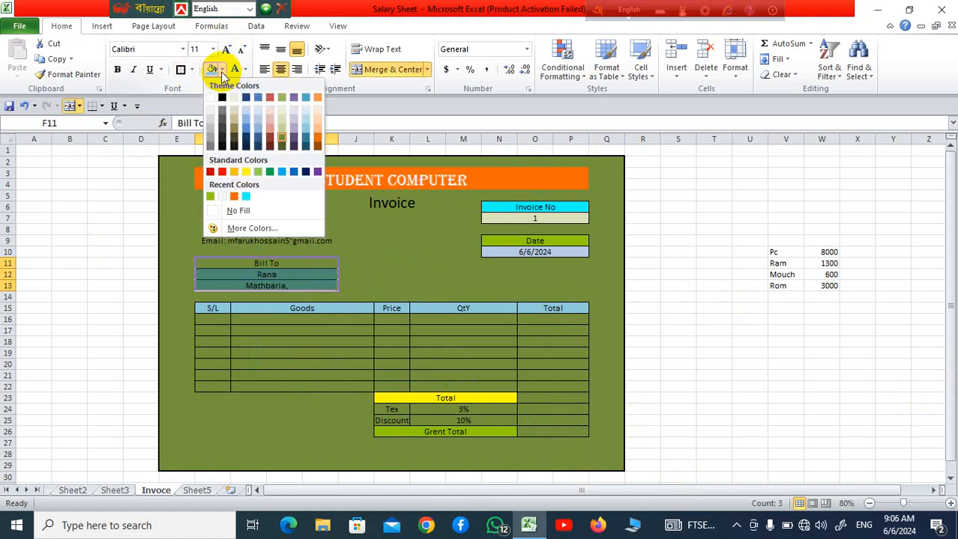
{"action": "left_click", "coordinate": [212, 73]}
{"action": "left_click", "coordinate": [391, 229]}
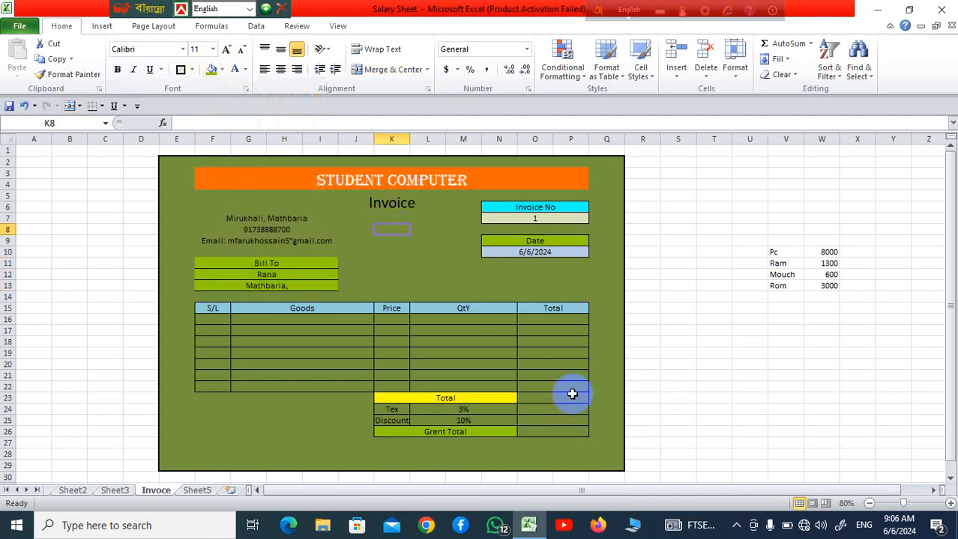
Enter serial numbers 1 and 2 in the first two S/L rows, F16 and F17
{"action": "left_click", "coordinate": [220, 321]}
{"action": "type", "text": "1"}
{"action": "key", "text": "Return"}
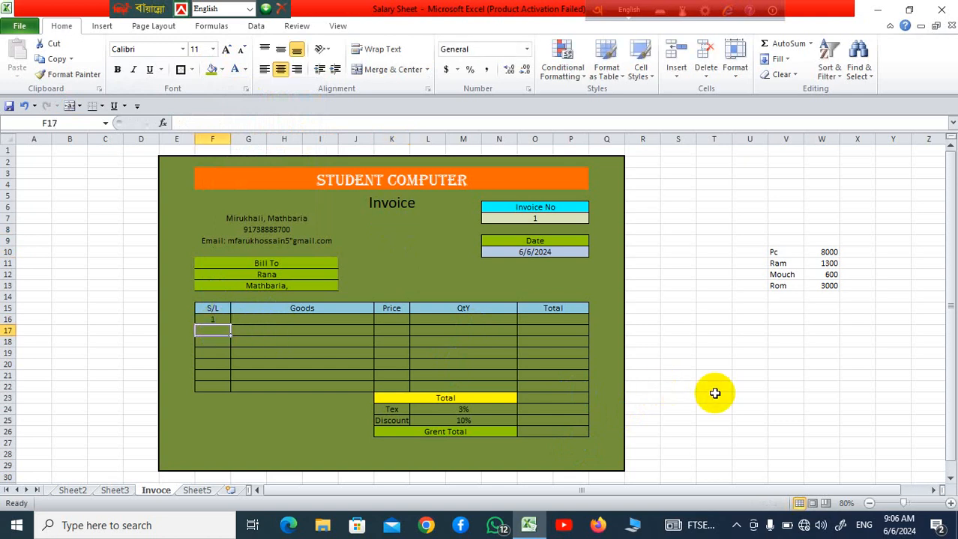
{"action": "left_click", "coordinate": [273, 339]}
{"action": "left_click", "coordinate": [212, 330]}
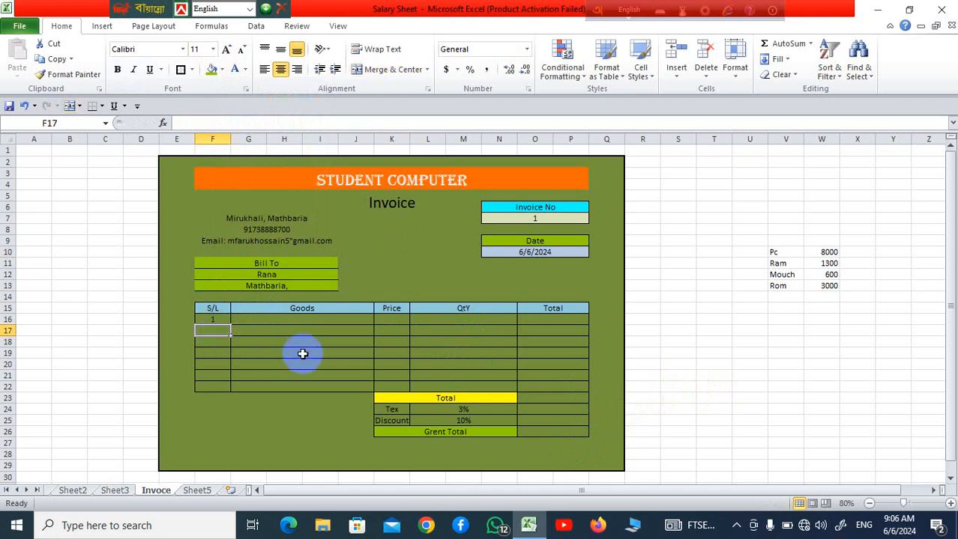
{"action": "type", "text": "2"}
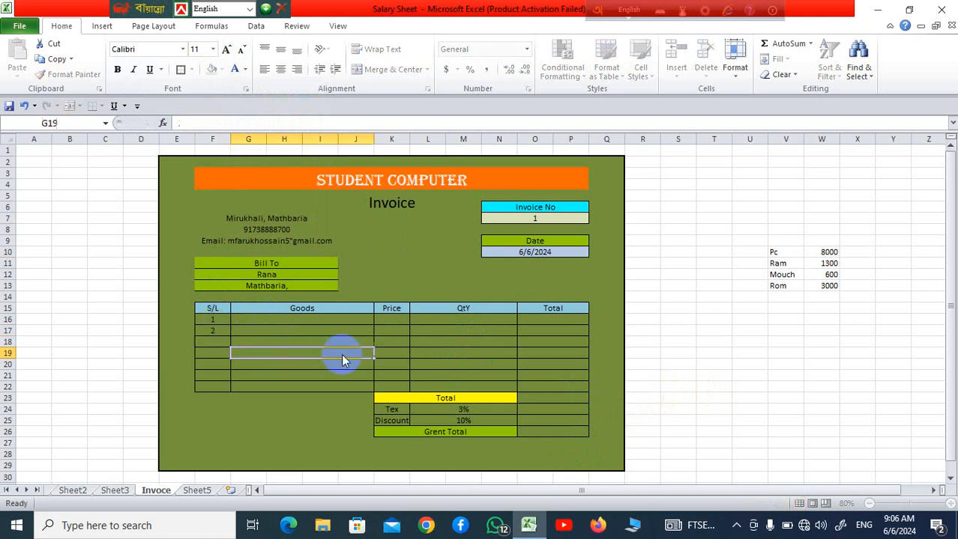
{"action": "left_click", "coordinate": [337, 354]}
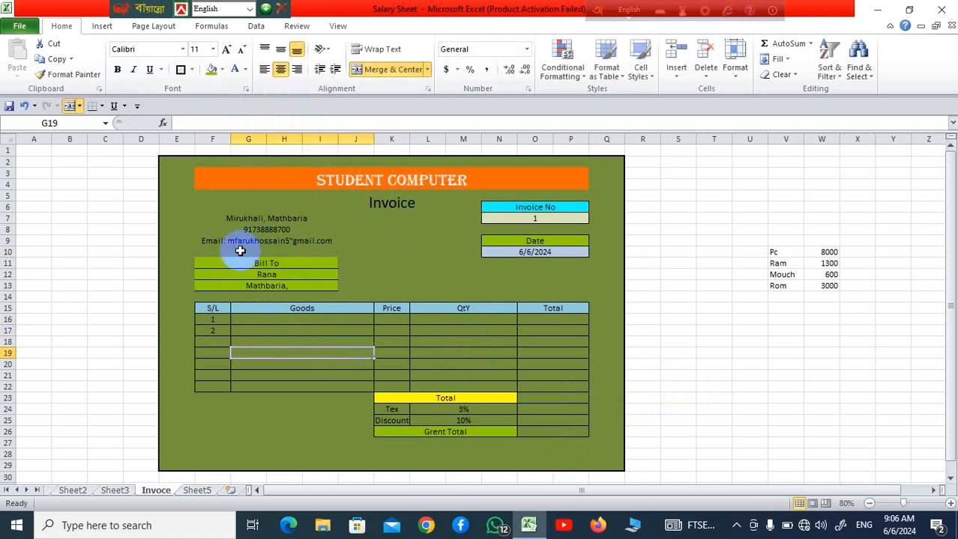
{"action": "left_click", "coordinate": [280, 206]}
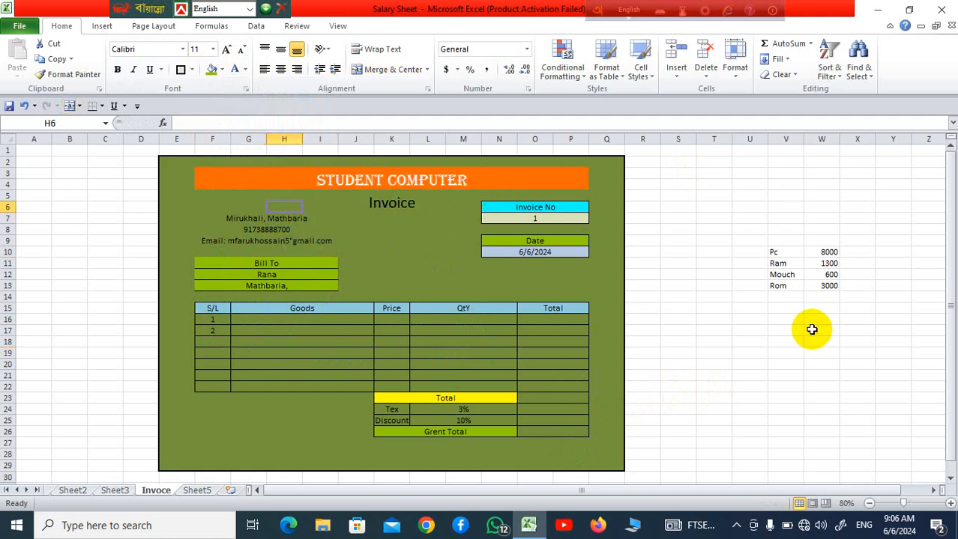
{"action": "left_click", "coordinate": [284, 271]}
{"action": "left_click", "coordinate": [286, 289]}
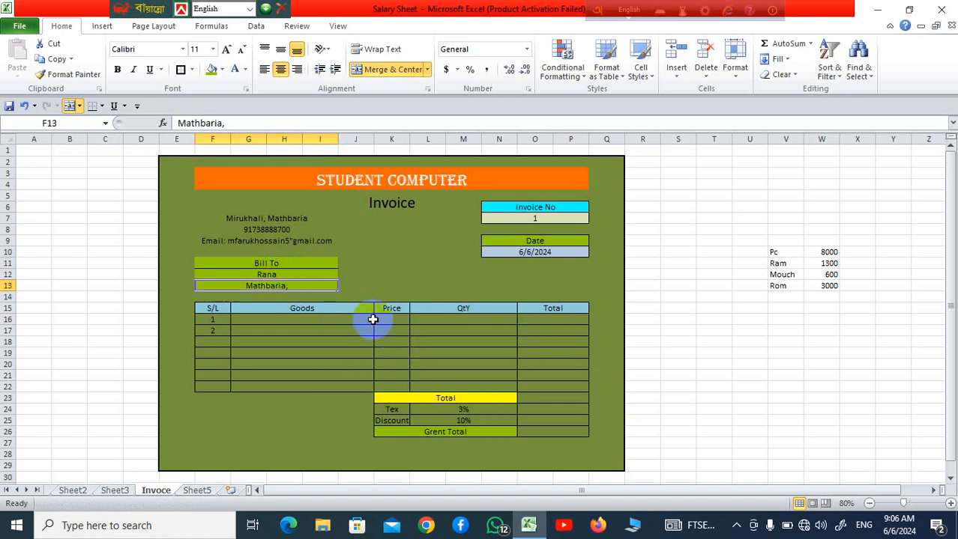
{"action": "left_click", "coordinate": [323, 319]}
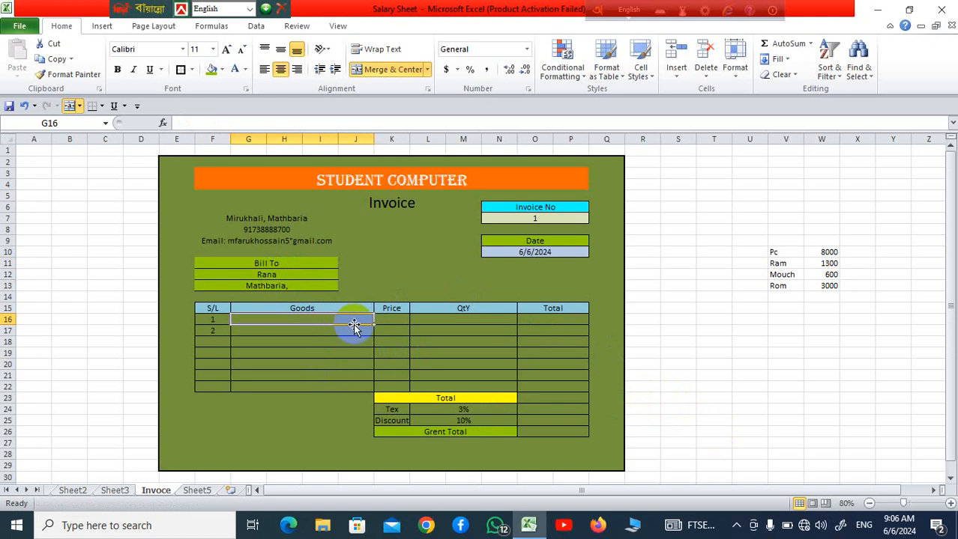
{"action": "left_click", "coordinate": [733, 453]}
Add list data validation to the first Goods cell G16, using the price list's item names V10:V13 as source
{"action": "left_click", "coordinate": [300, 316]}
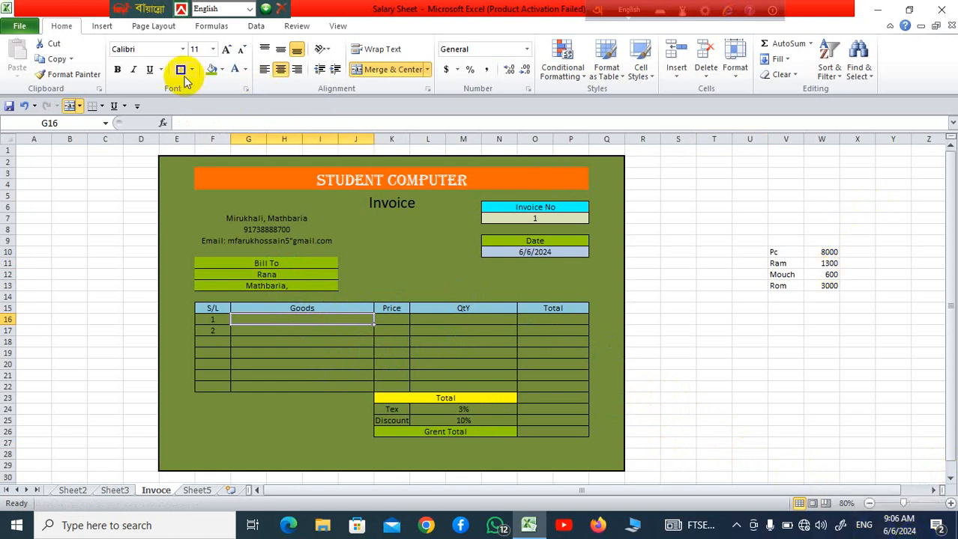
{"action": "left_click", "coordinate": [258, 27]}
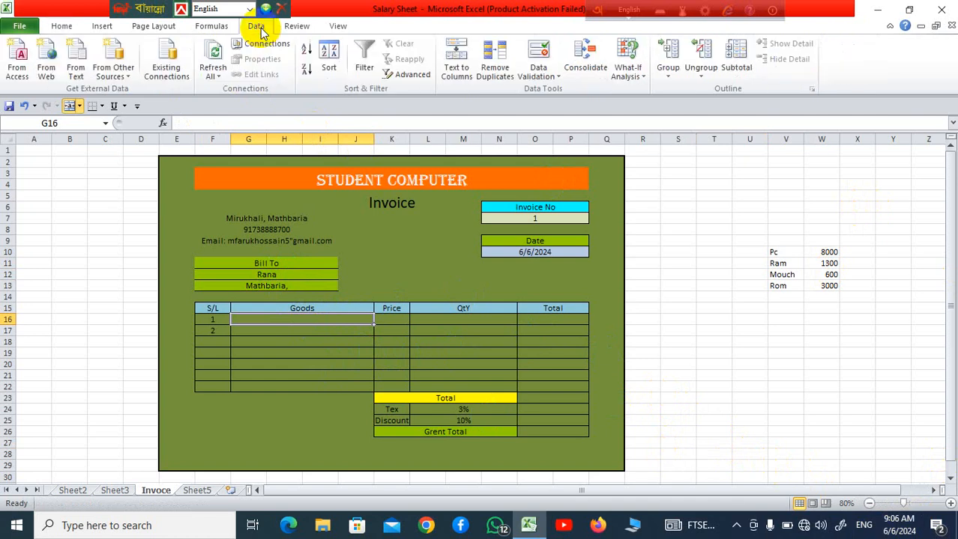
{"action": "left_click", "coordinate": [560, 78]}
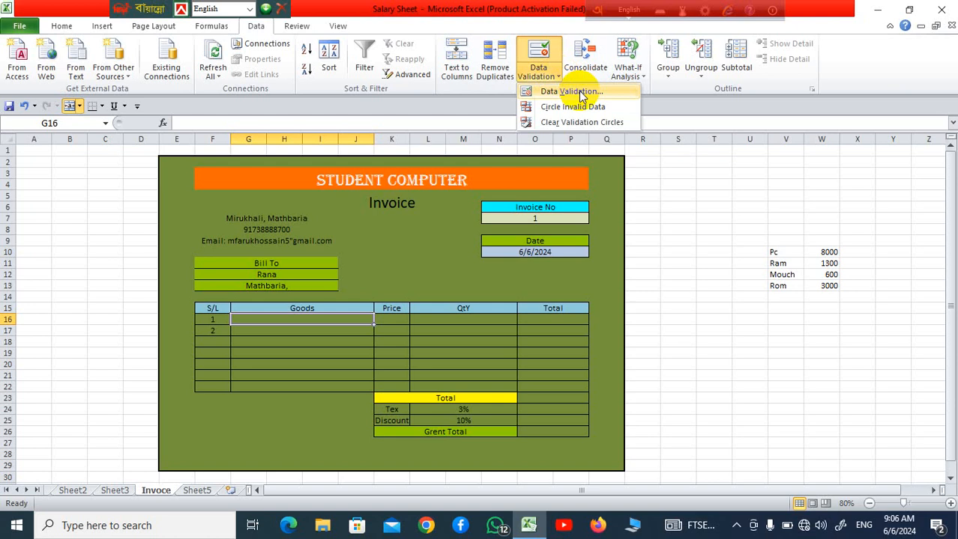
{"action": "left_click", "coordinate": [577, 91]}
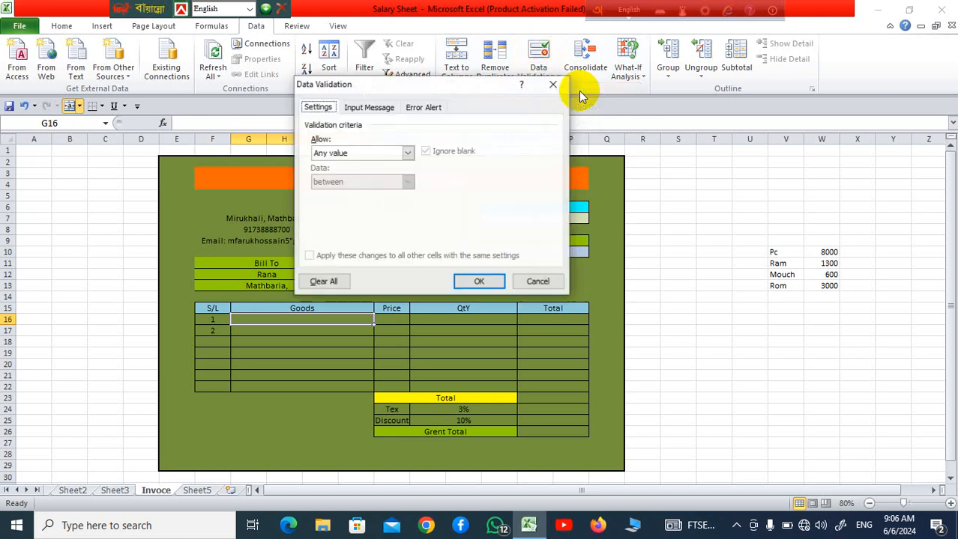
{"action": "left_click", "coordinate": [409, 153]}
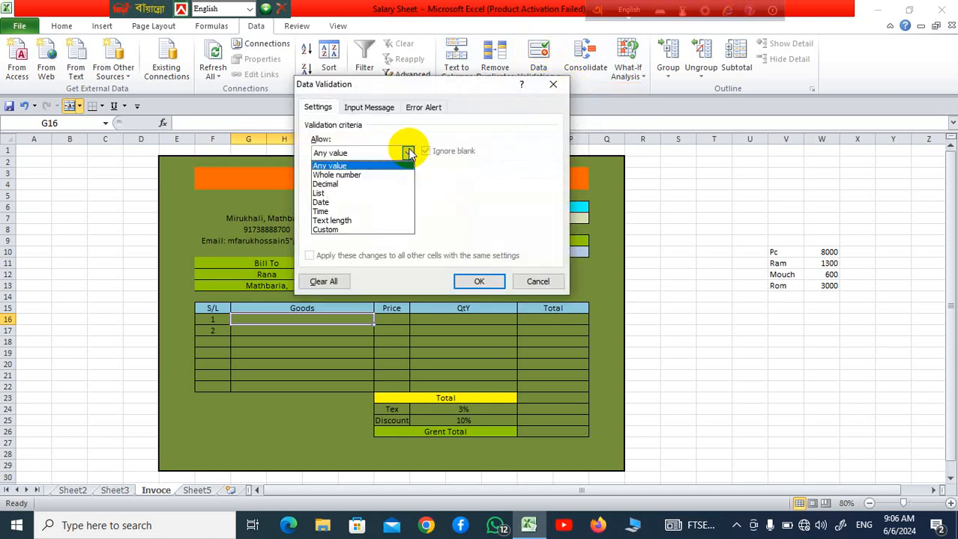
{"action": "left_click", "coordinate": [377, 189]}
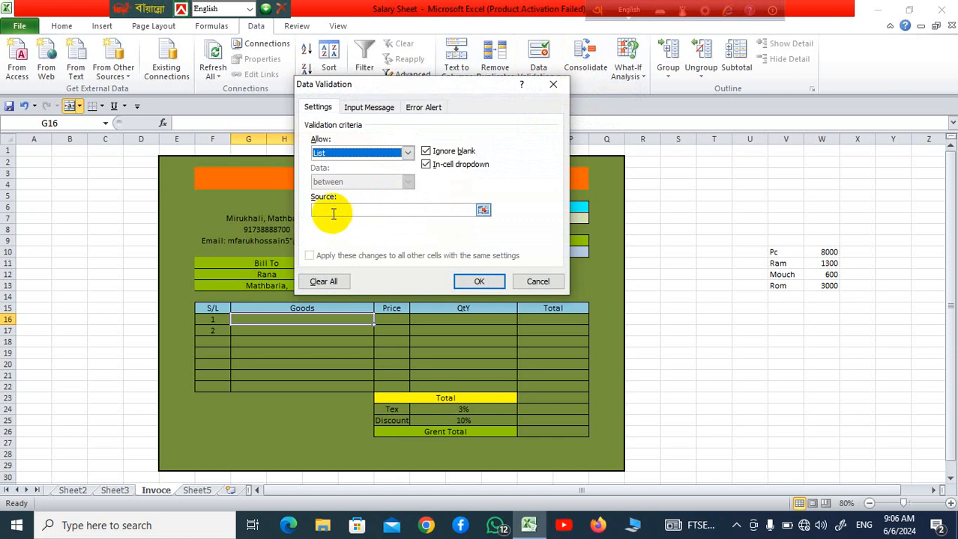
{"action": "left_click", "coordinate": [331, 211]}
{"action": "left_click_drag", "start_coordinate": [779, 253], "coordinate": [784, 284]}
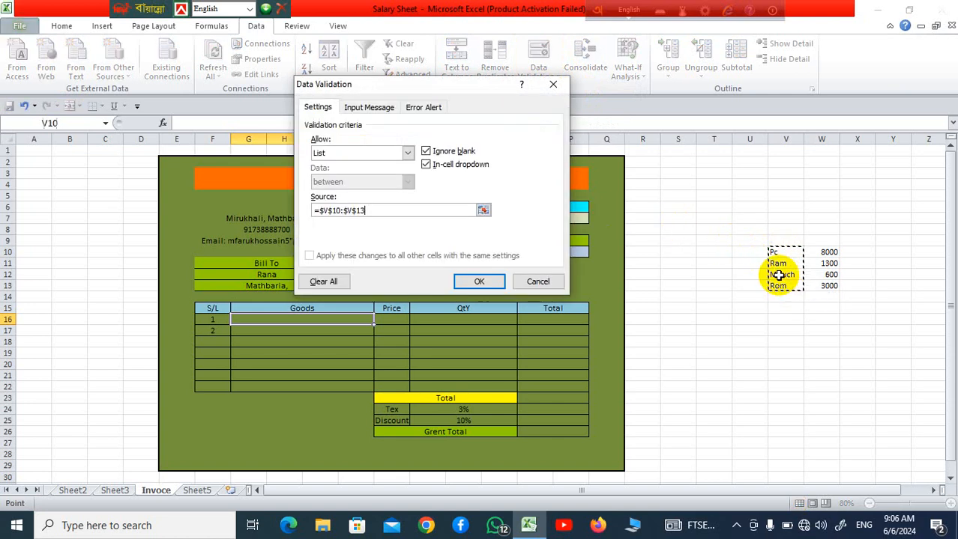
{"action": "left_click", "coordinate": [485, 280]}
{"action": "left_click", "coordinate": [703, 339]}
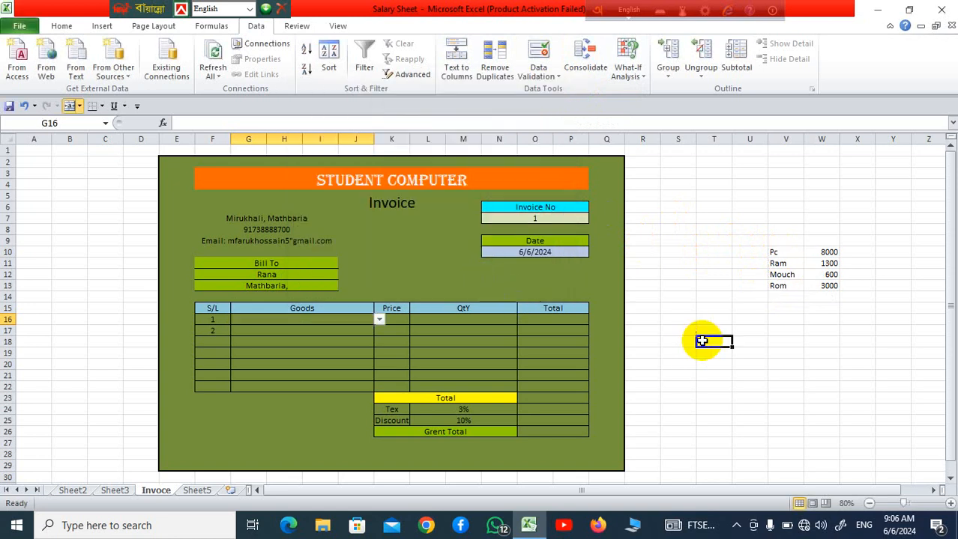
Copy G16's list validation down the Goods column to row 22 and check the dropdowns in rows 16 and 21
{"action": "left_click", "coordinate": [336, 318]}
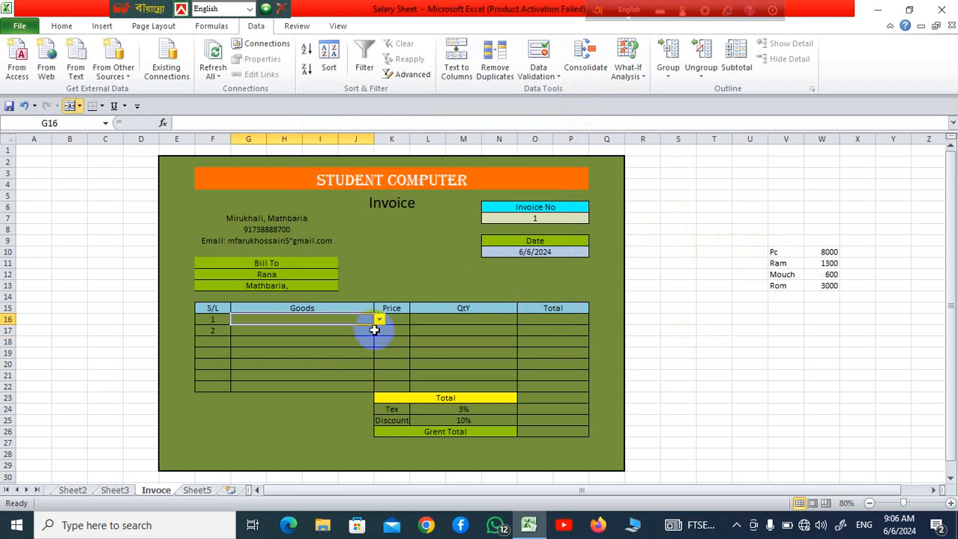
{"action": "left_click_drag", "start_coordinate": [374, 327], "coordinate": [391, 386]}
{"action": "left_click", "coordinate": [442, 352]}
{"action": "left_click", "coordinate": [366, 351]}
{"action": "left_click", "coordinate": [356, 329]}
{"action": "left_click", "coordinate": [357, 320]}
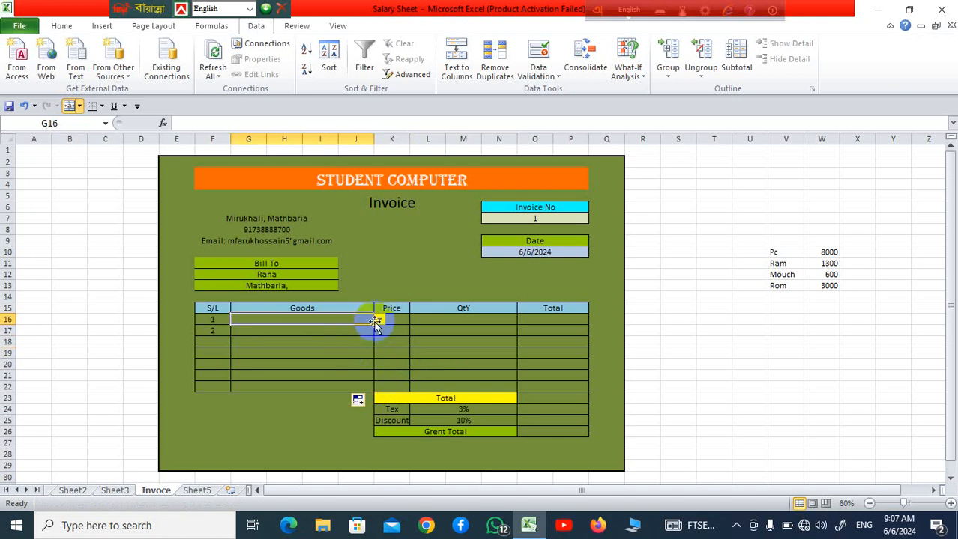
{"action": "left_click", "coordinate": [379, 321]}
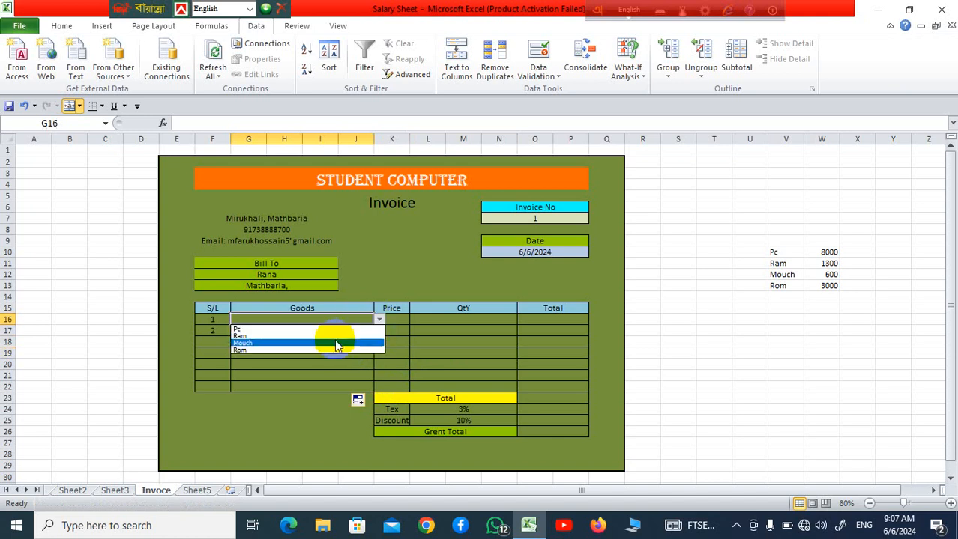
{"action": "left_click", "coordinate": [334, 377]}
{"action": "left_click", "coordinate": [335, 377]}
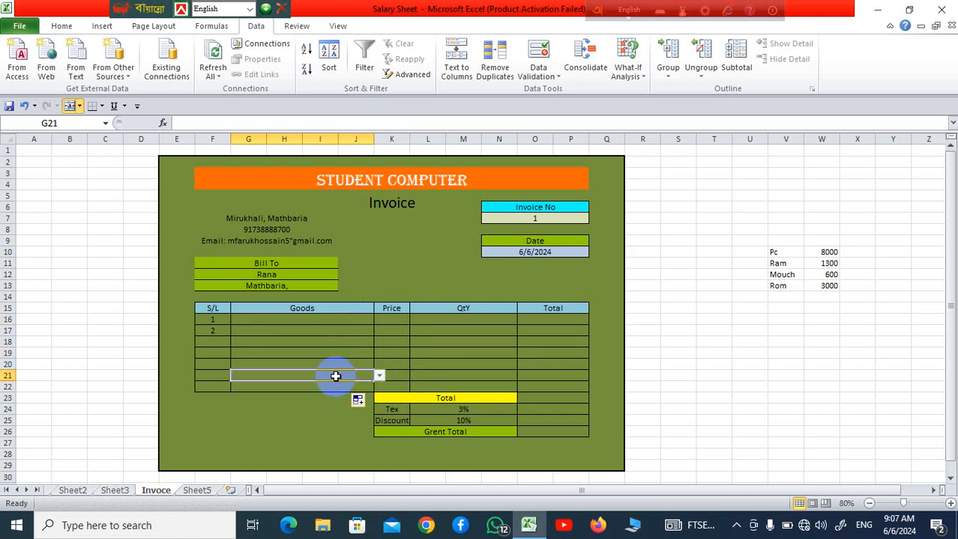
{"action": "left_click", "coordinate": [380, 376]}
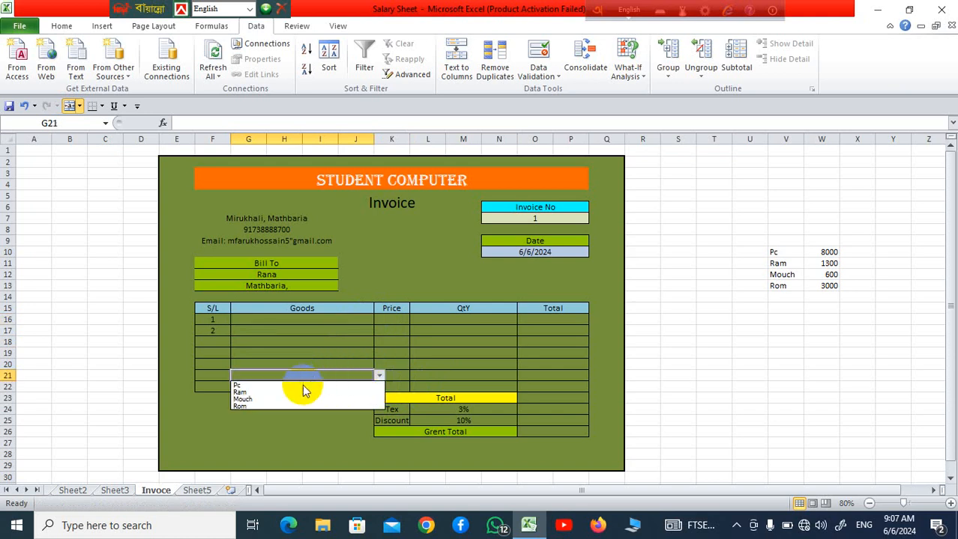
Choose Pc from the dropdown list in the first Goods row, G16
{"action": "left_click", "coordinate": [315, 321]}
{"action": "left_click", "coordinate": [331, 321]}
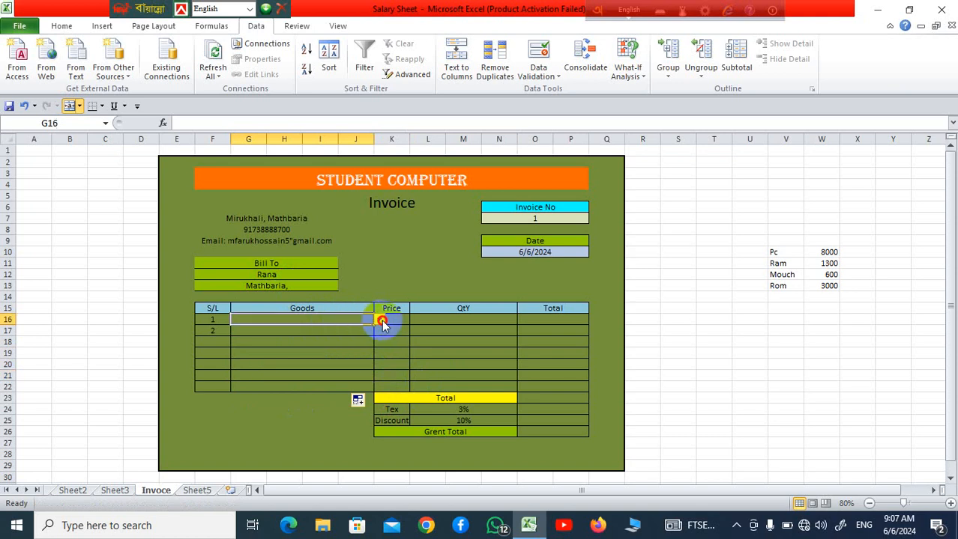
{"action": "left_click", "coordinate": [380, 321]}
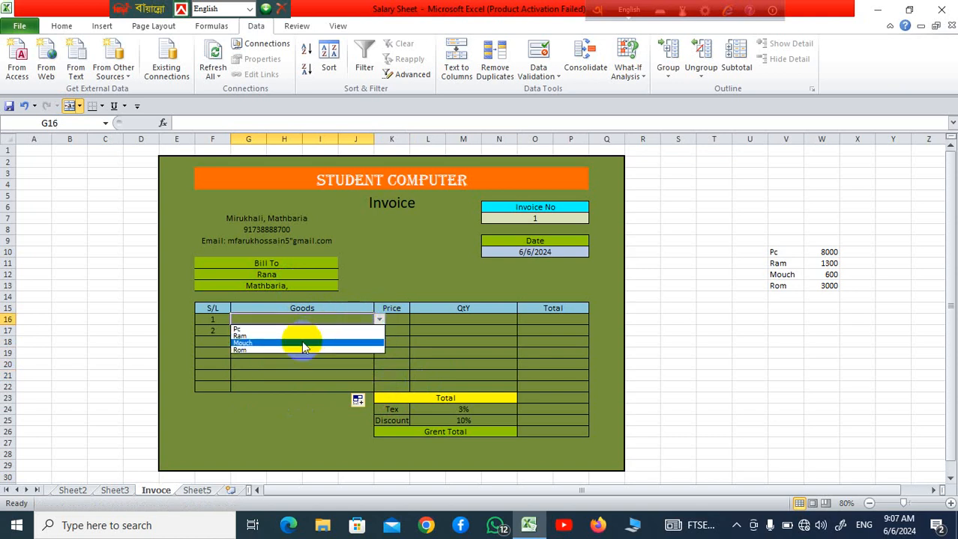
{"action": "left_click", "coordinate": [310, 329]}
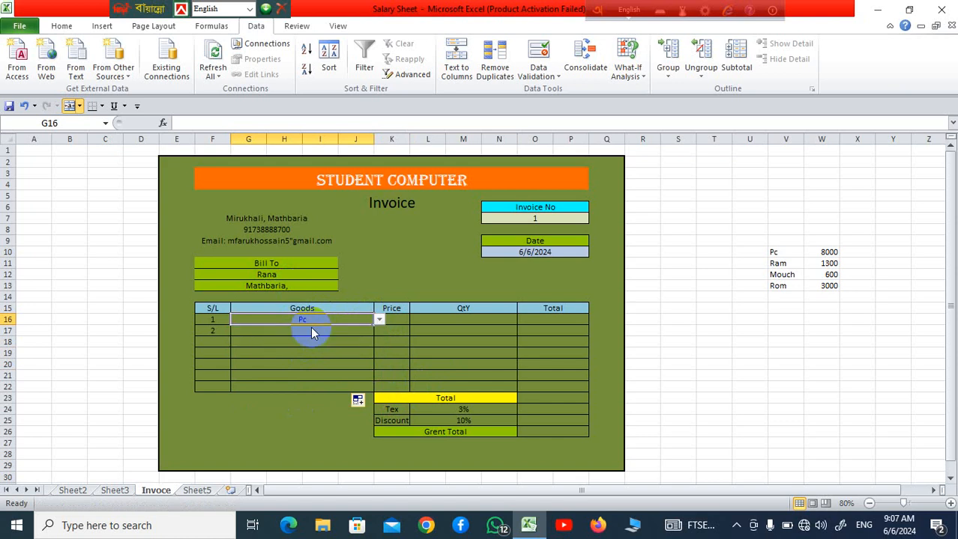
{"action": "left_click", "coordinate": [417, 342]}
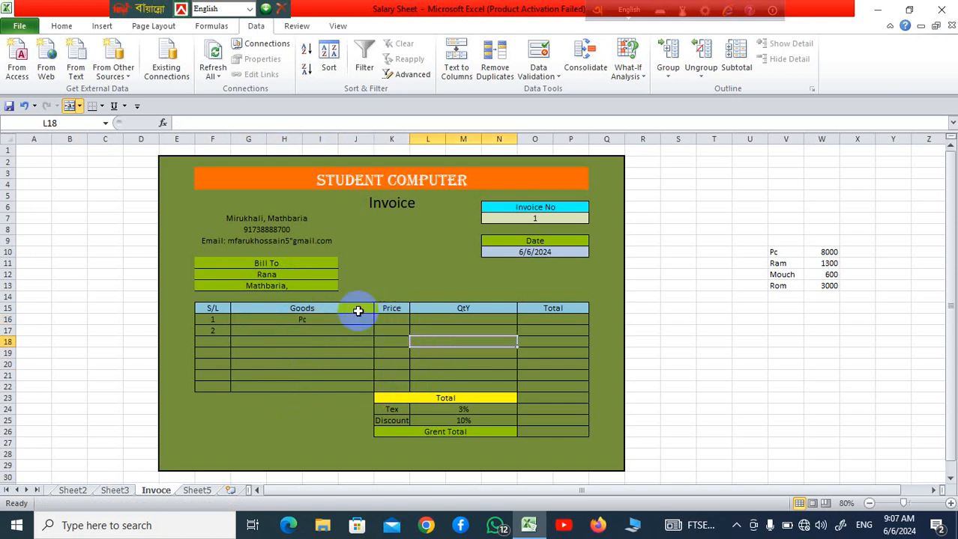
Enter a VLOOKUP in the first Price cell K16 that finds G16 in V10:W13, returning column 2 with exact match 0
{"action": "left_click", "coordinate": [398, 318]}
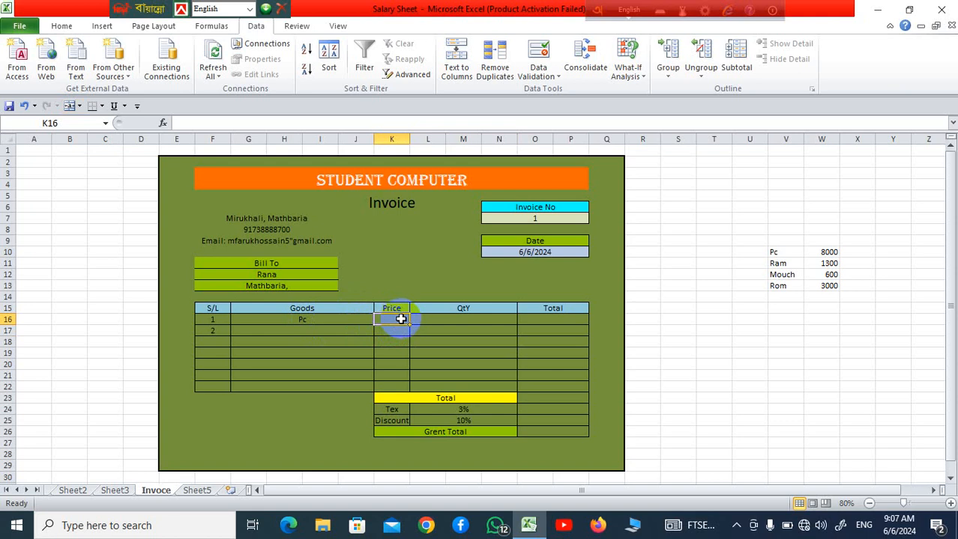
{"action": "type", "text": "="}
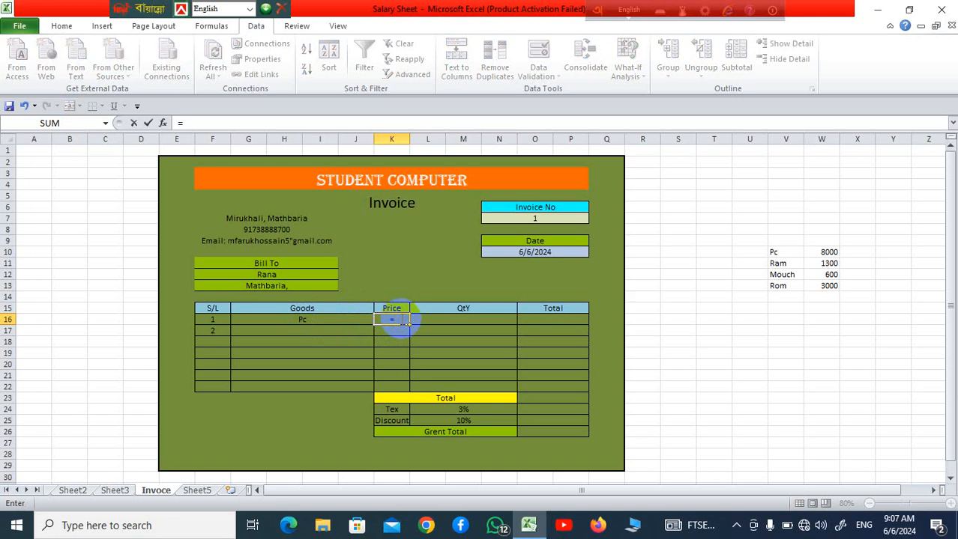
{"action": "type", "text": "v"}
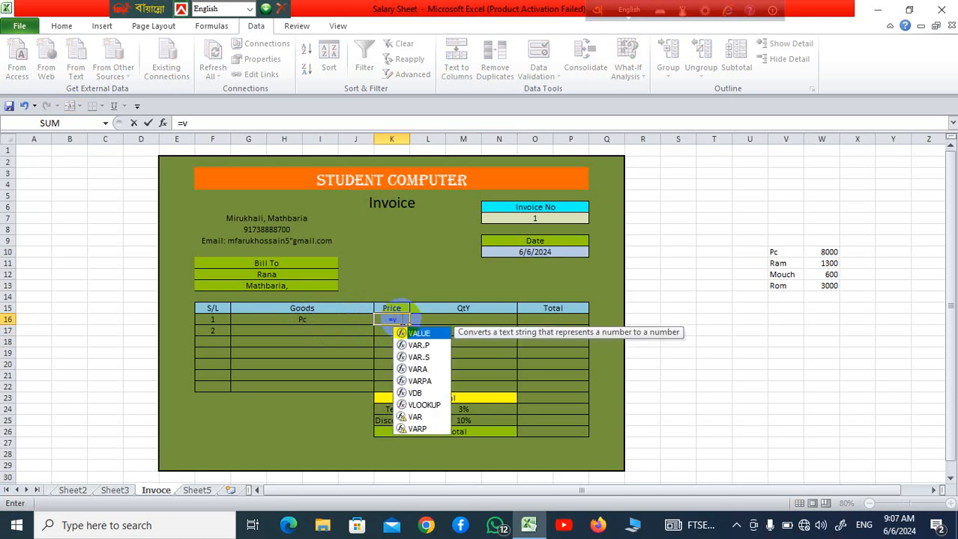
{"action": "double_click", "coordinate": [425, 405]}
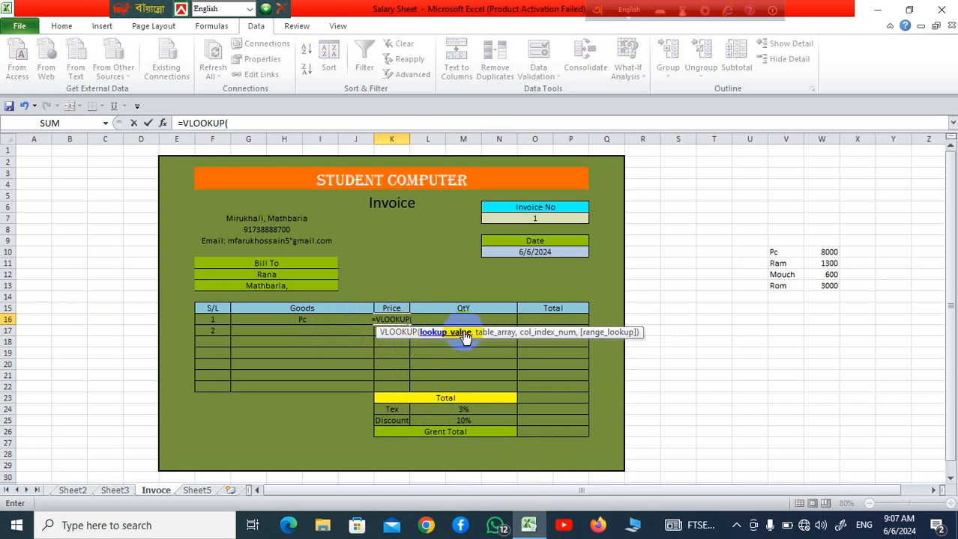
{"action": "left_click", "coordinate": [315, 319]}
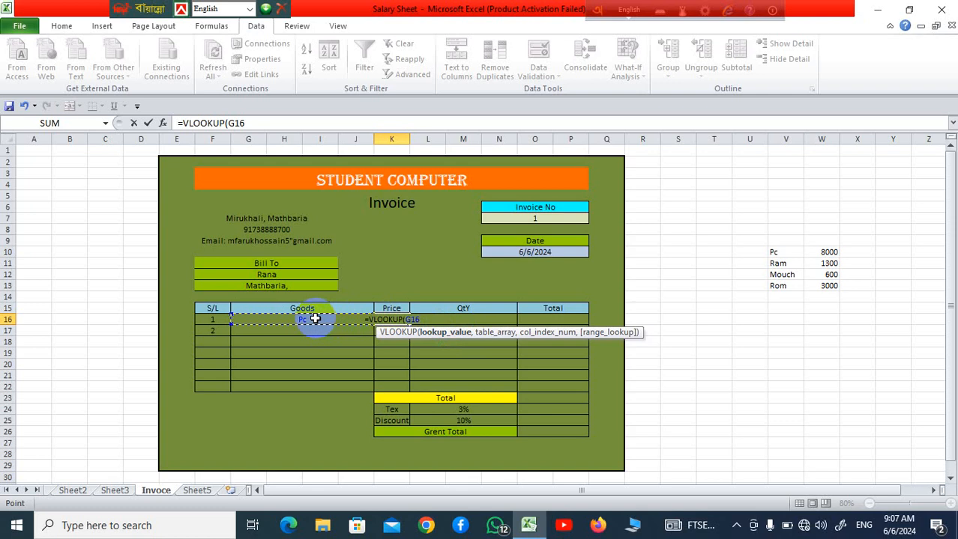
{"action": "type", "text": ","}
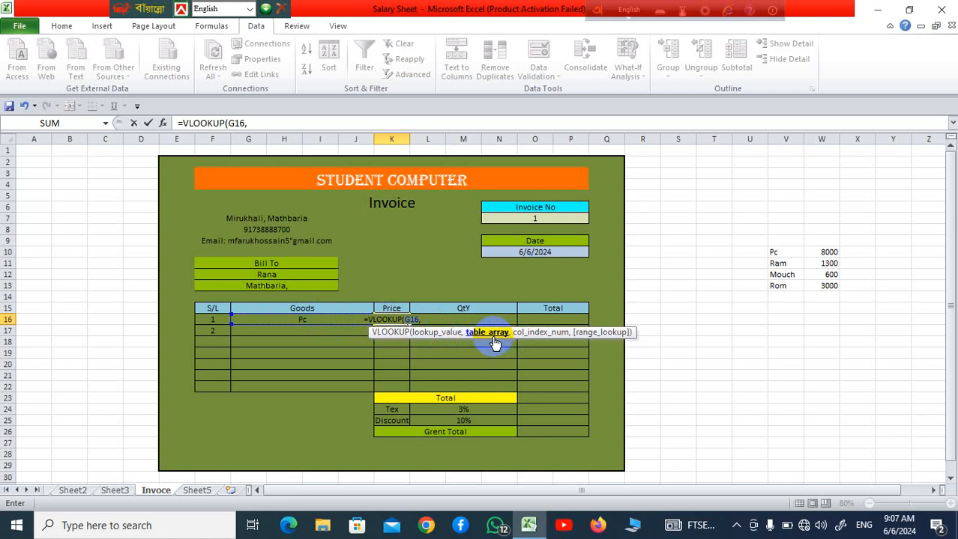
{"action": "left_click_drag", "start_coordinate": [781, 253], "coordinate": [811, 281]}
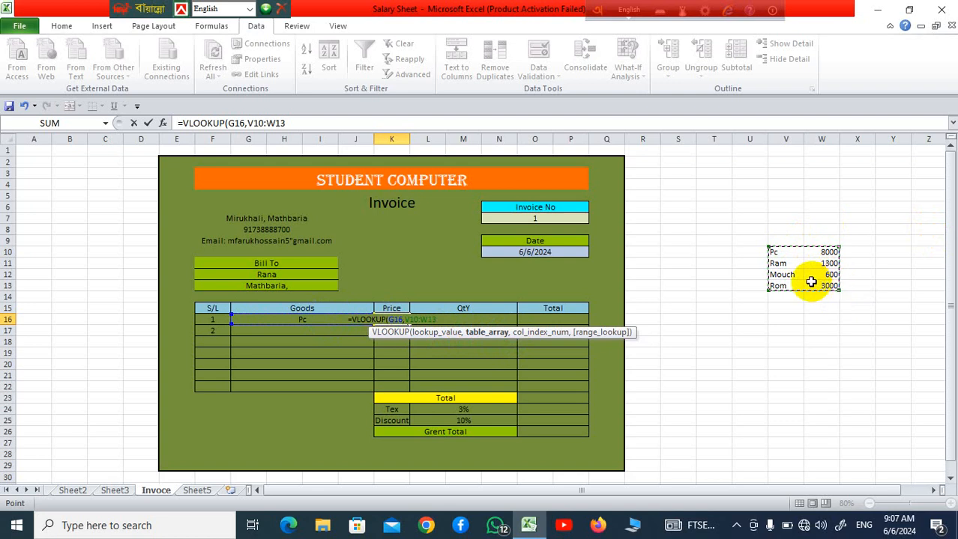
{"action": "type", "text": ","}
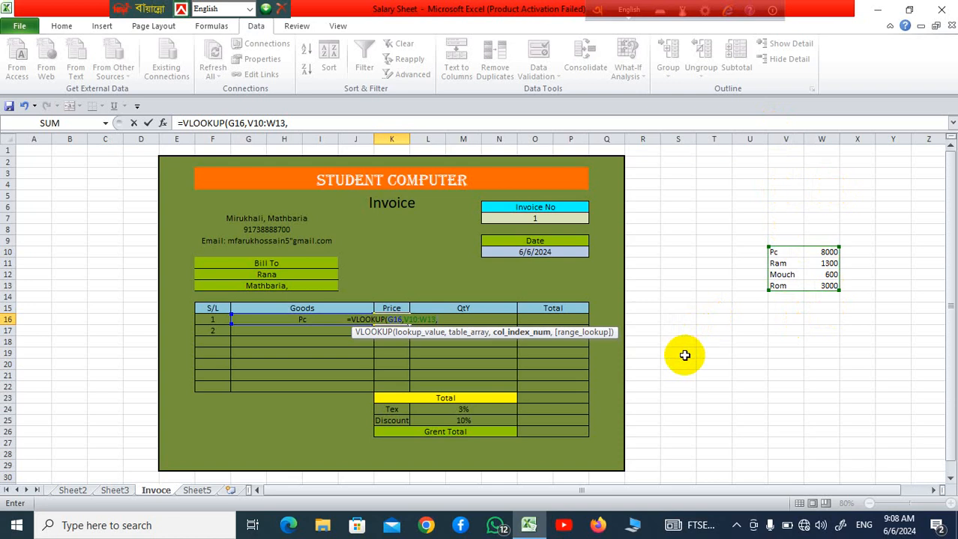
{"action": "type", "text": "2,"}
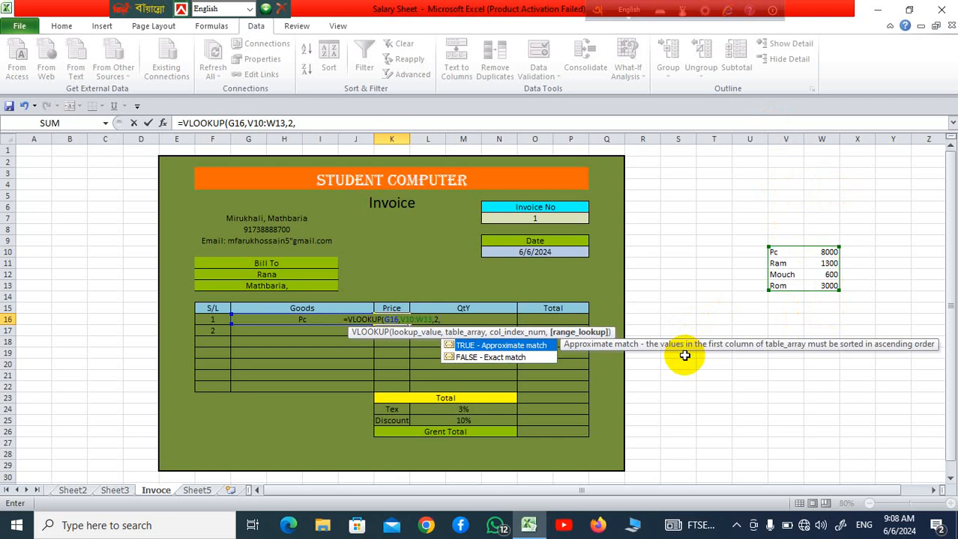
{"action": "type", "text": "0"}
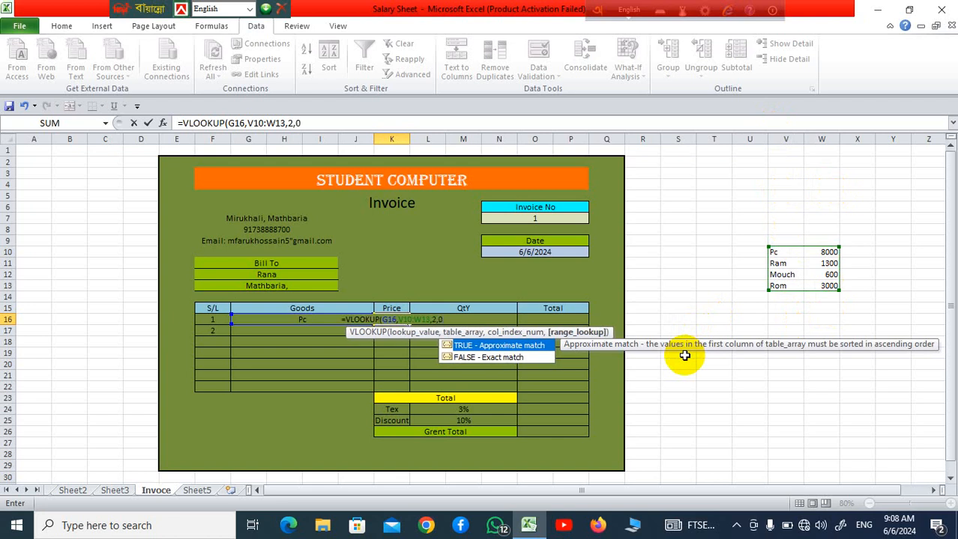
{"action": "type", "text": ")"}
{"action": "key", "text": "Return"}
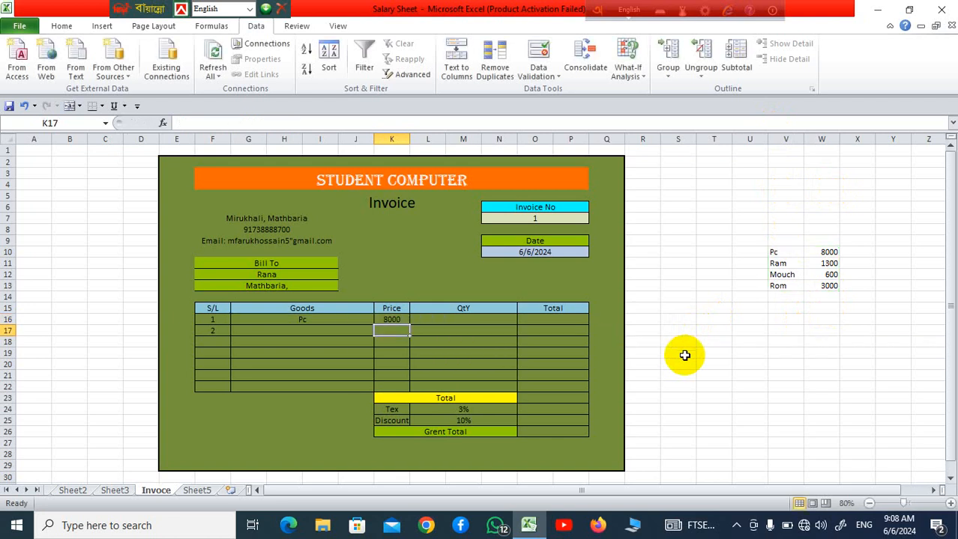
Change the first Goods row, G16, to Ram using its dropdown list
{"action": "left_click", "coordinate": [341, 320]}
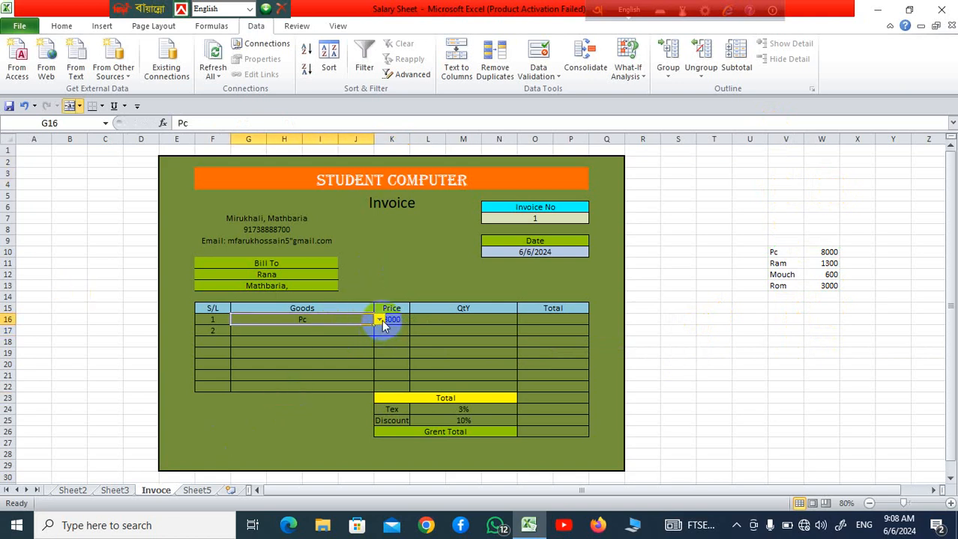
{"action": "left_click", "coordinate": [380, 320]}
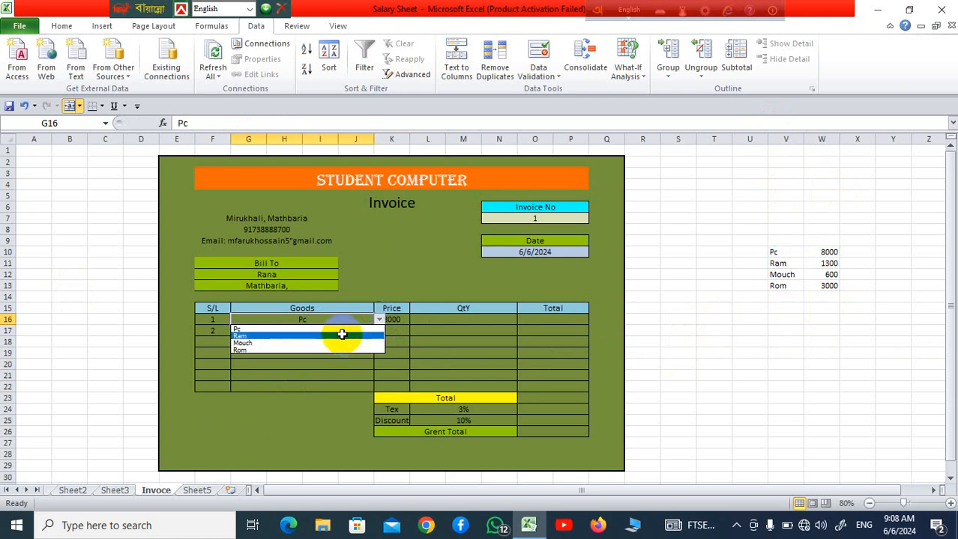
{"action": "left_click", "coordinate": [341, 335]}
{"action": "left_click", "coordinate": [420, 341]}
{"action": "left_click", "coordinate": [363, 321]}
Copy K16's VLOOKUP formula down the Price column to row 22
{"action": "left_click", "coordinate": [397, 317]}
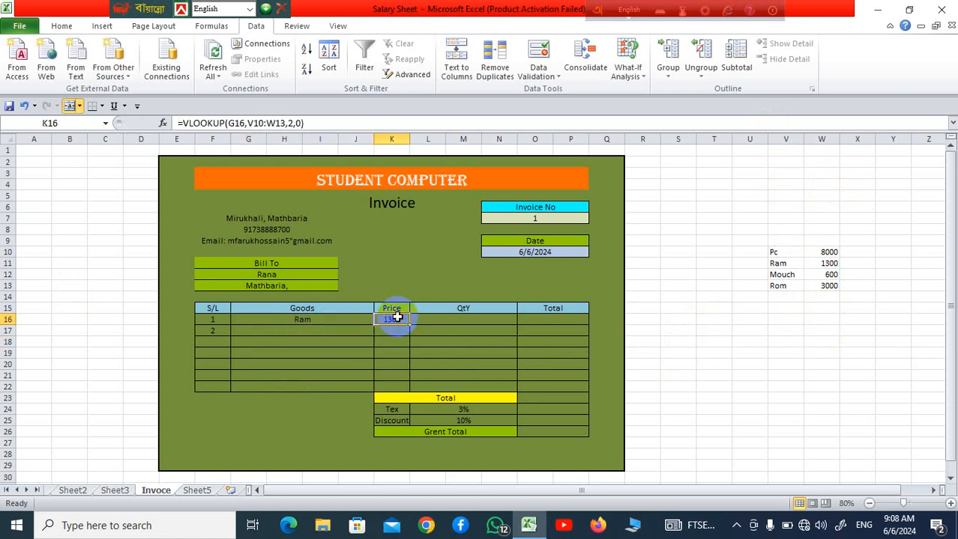
{"action": "left_click_drag", "start_coordinate": [409, 324], "coordinate": [425, 388]}
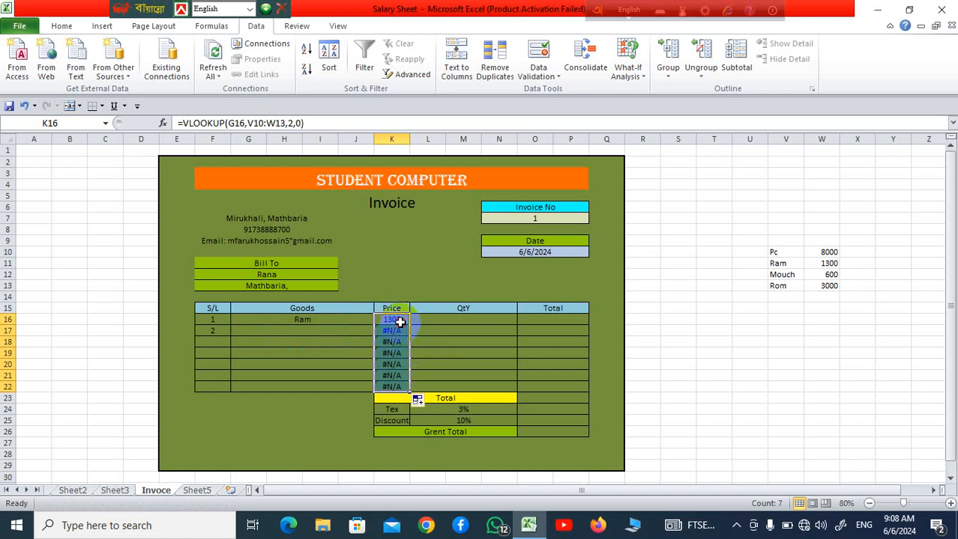
Wrap K16's VLOOKUP formula in IFERROR so that it returns a blank on an error
{"action": "left_click", "coordinate": [399, 321]}
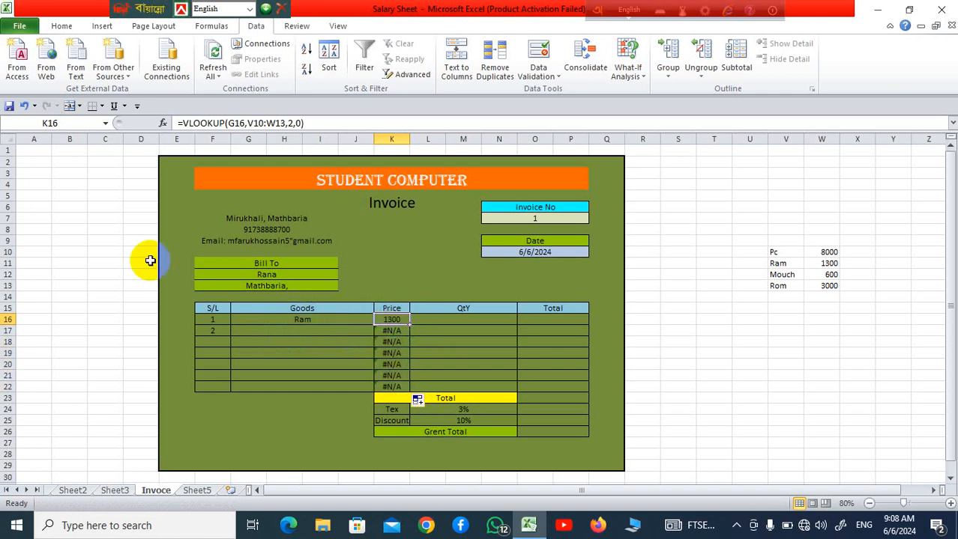
{"action": "left_click", "coordinate": [184, 124]}
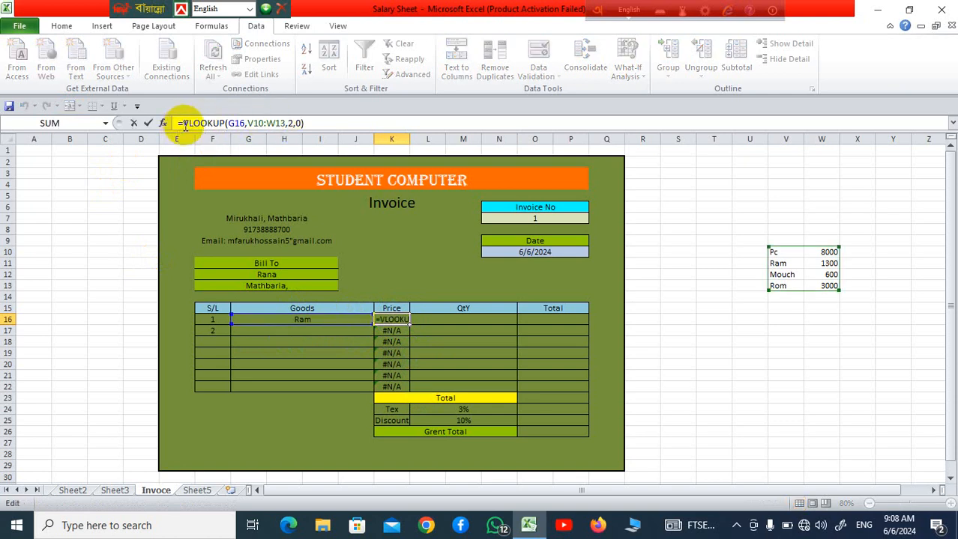
{"action": "type", "text": "I"}
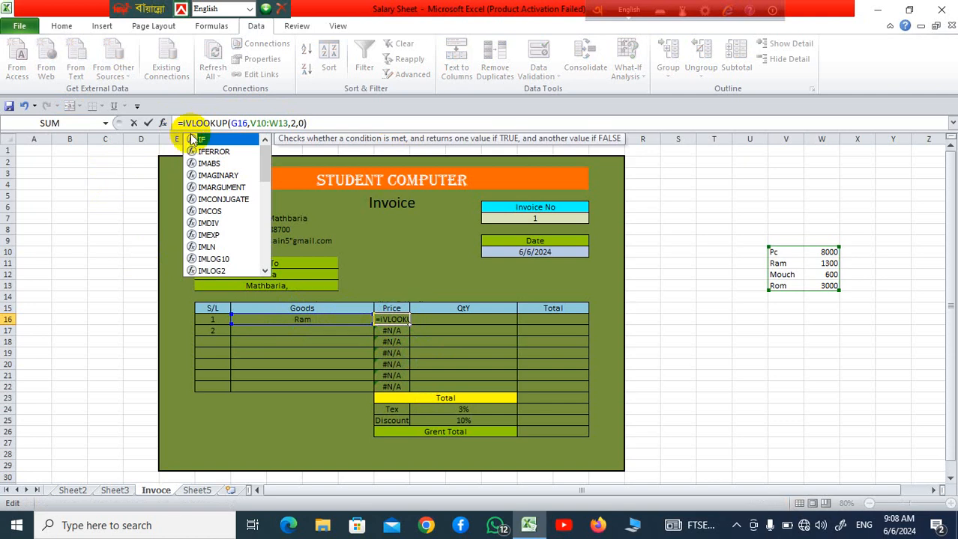
{"action": "double_click", "coordinate": [225, 153]}
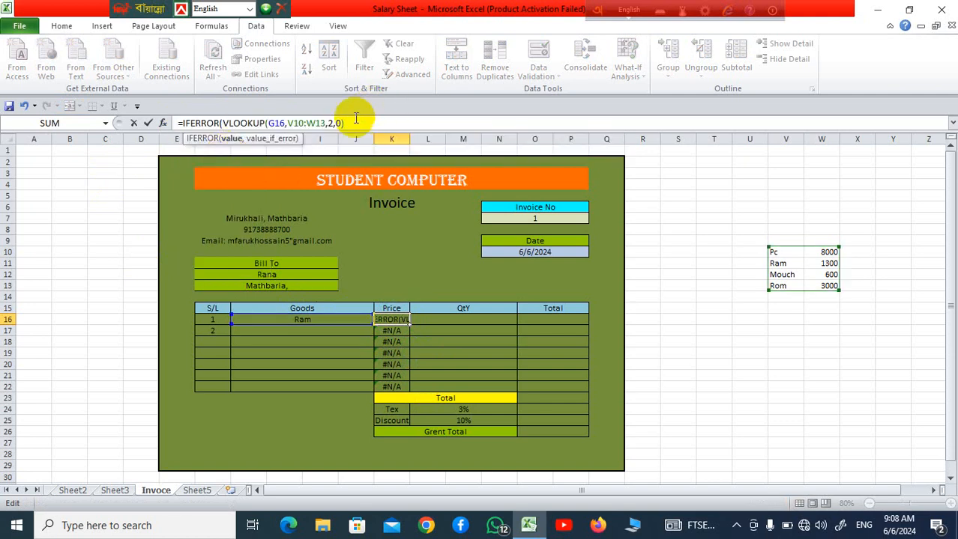
{"action": "type", "text": ",@@"}
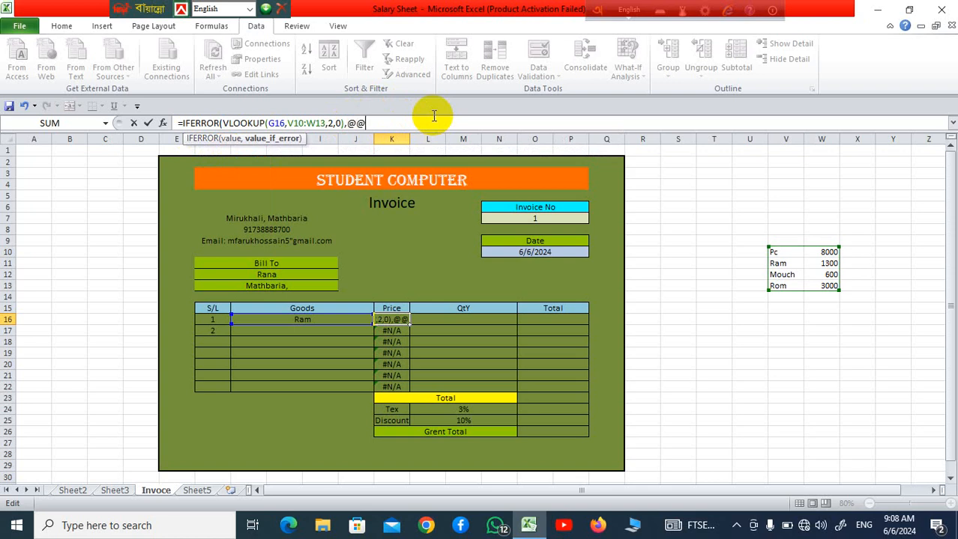
{"action": "key", "text": "BackSpace"}
{"action": "key", "text": "Return"}
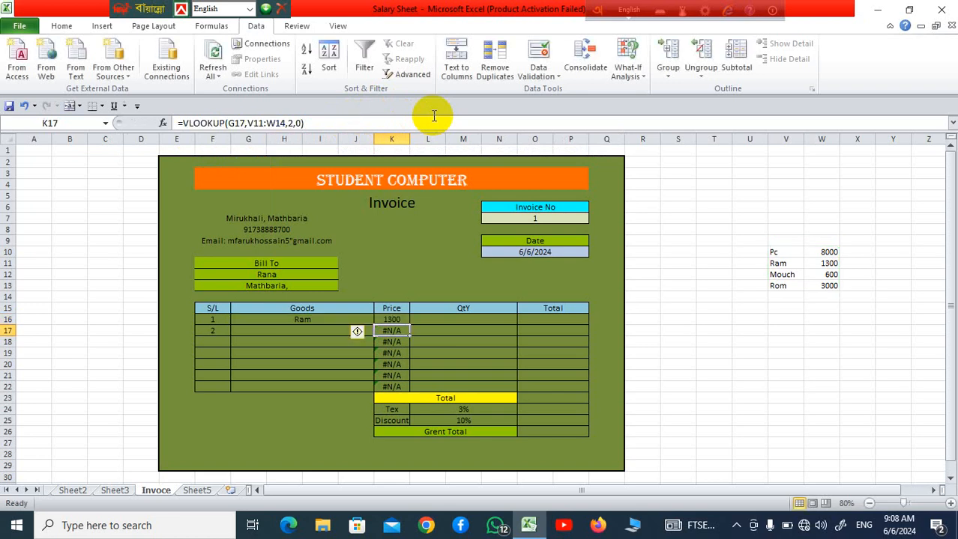
Copy K16's IFERROR lookup formula down the Price column to row 22
{"action": "left_click", "coordinate": [421, 331]}
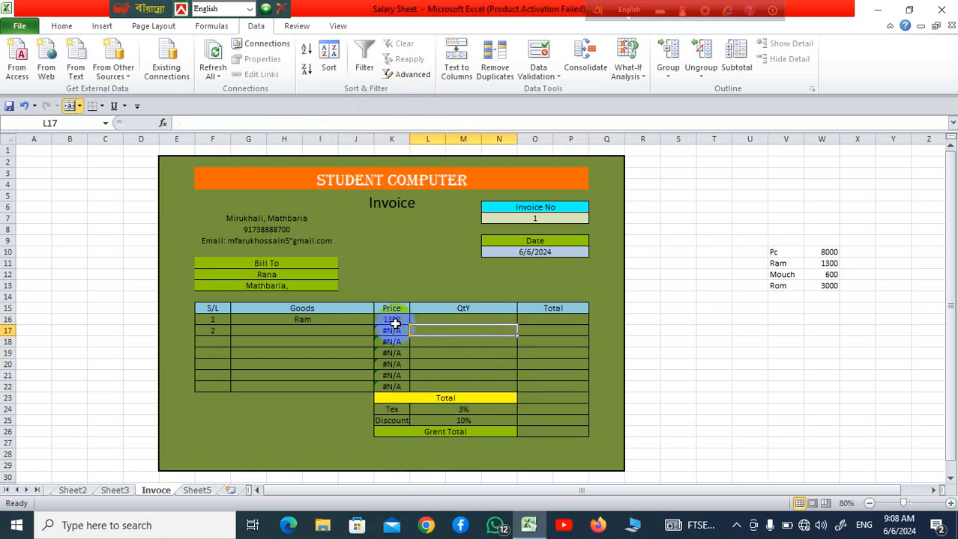
{"action": "left_click", "coordinate": [407, 323]}
{"action": "left_click_drag", "start_coordinate": [408, 325], "coordinate": [421, 390]}
{"action": "left_click", "coordinate": [573, 375]}
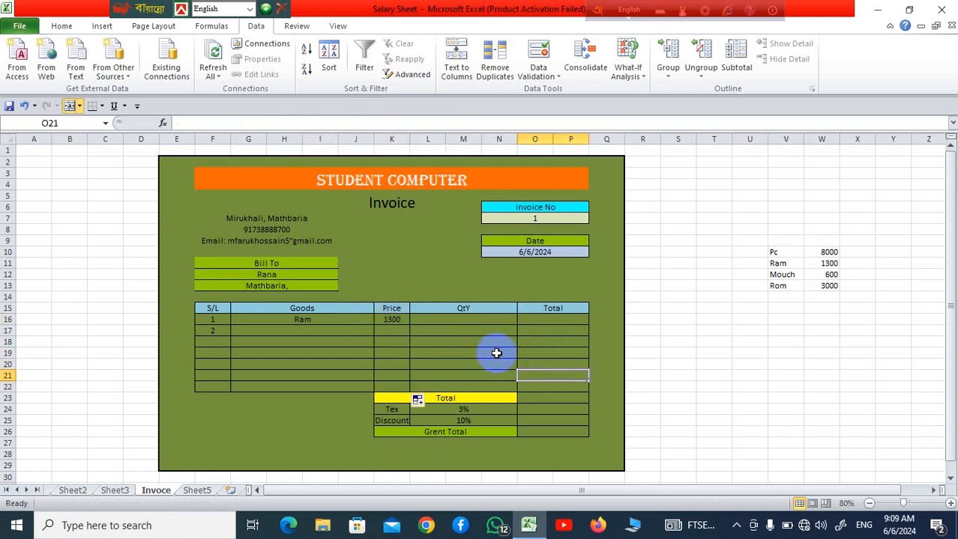
Enter =K16*L16 in the first Total cell O16 to multiply price by quantity
{"action": "left_click", "coordinate": [551, 319]}
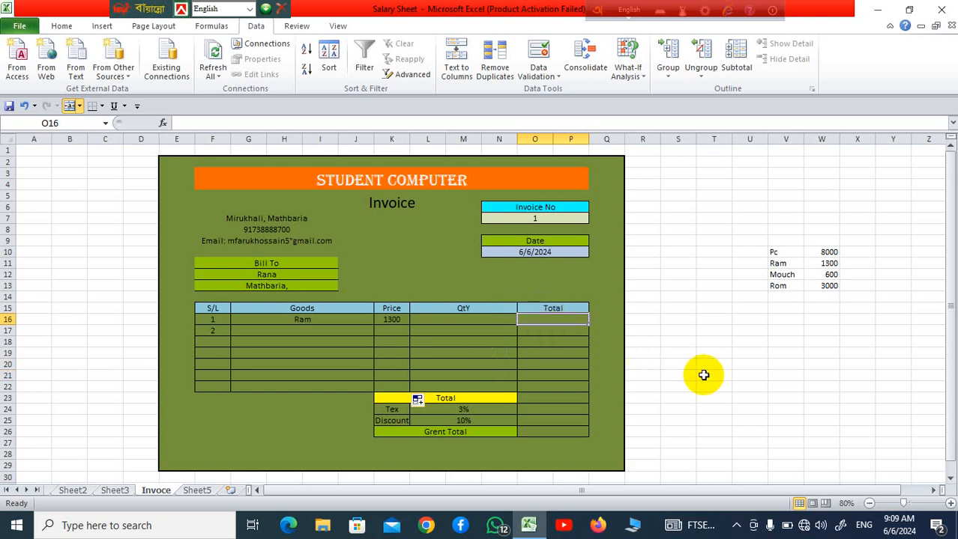
{"action": "type", "text": "="}
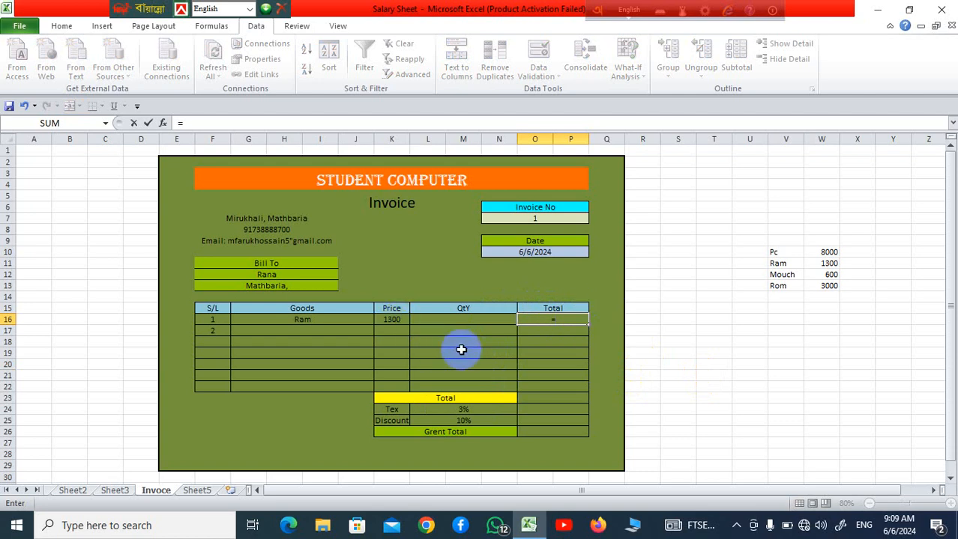
{"action": "left_click", "coordinate": [391, 320]}
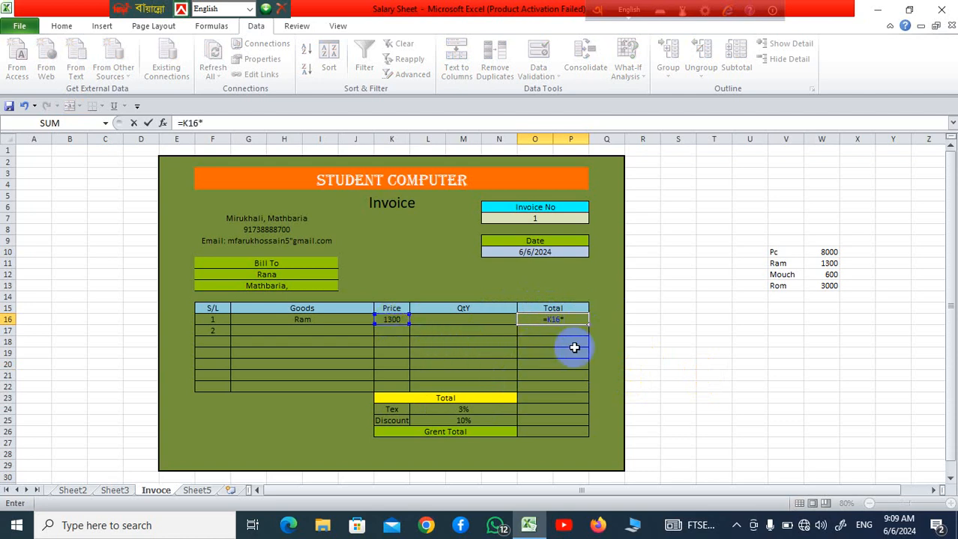
{"action": "left_click", "coordinate": [480, 319]}
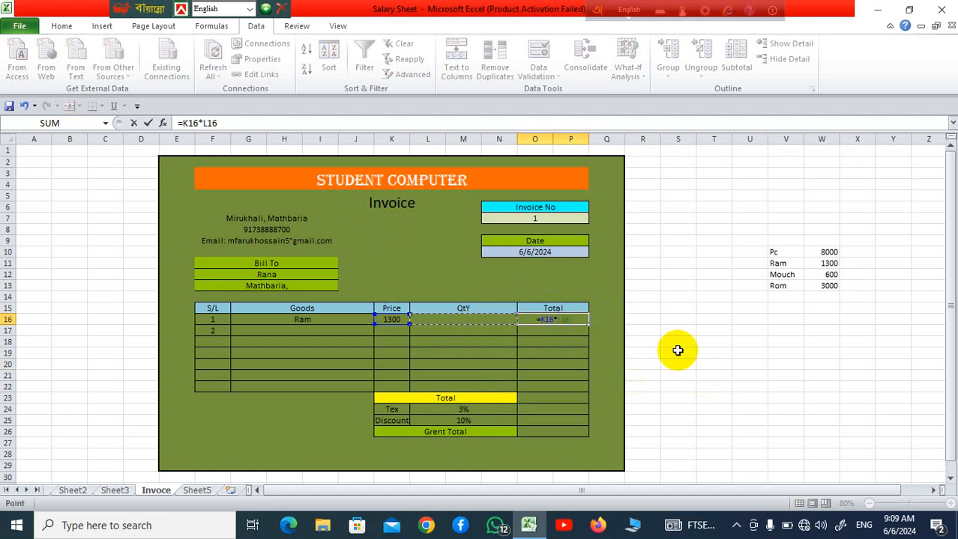
{"action": "key", "text": "Return"}
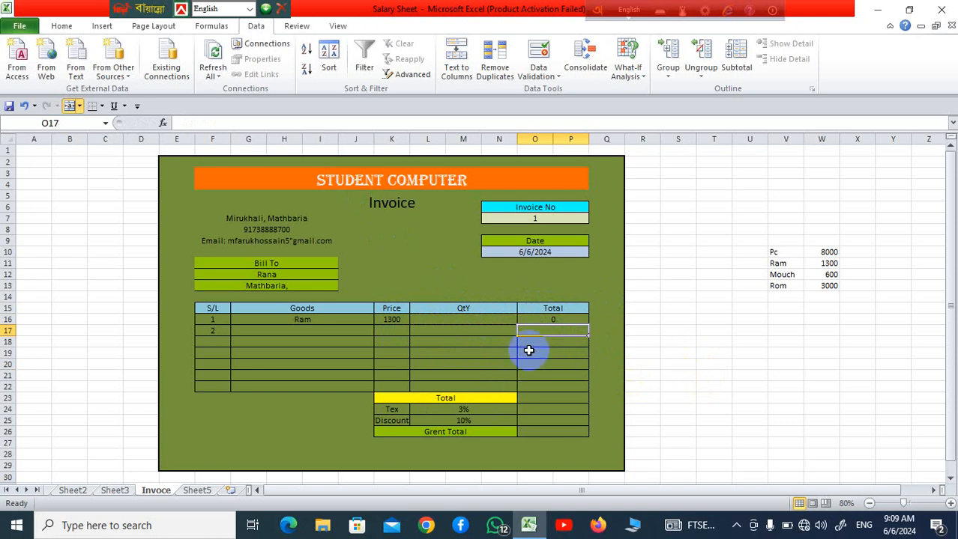
Copy O16's multiplication formula down the Total column to row 22 and check the formula in O17
{"action": "left_click", "coordinate": [560, 319]}
{"action": "left_click_drag", "start_coordinate": [589, 324], "coordinate": [592, 391]}
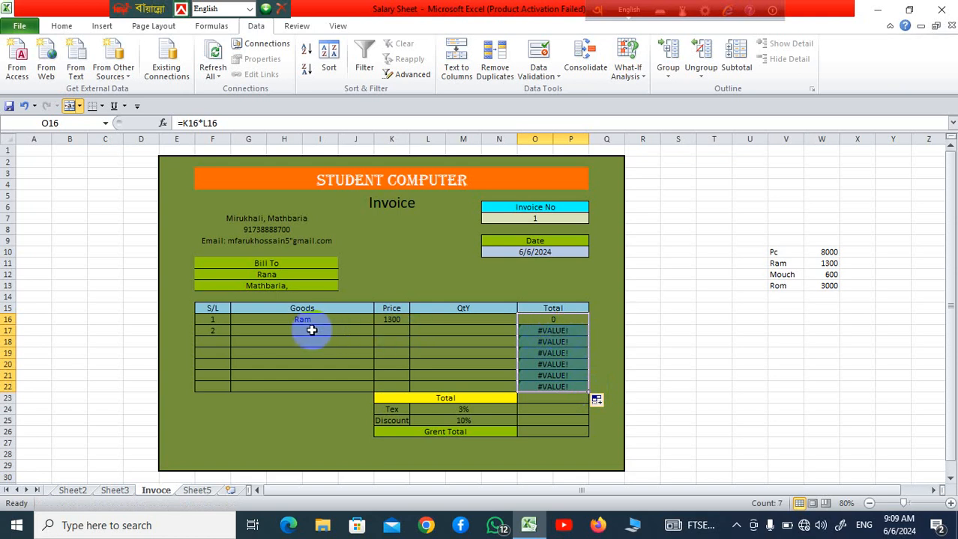
{"action": "left_click", "coordinate": [570, 329]}
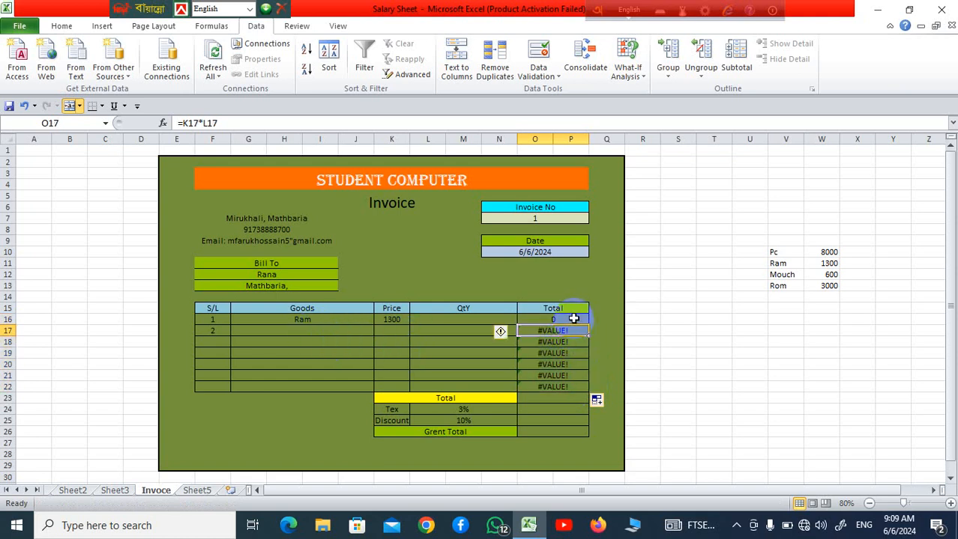
Wrap O16's multiplication formula in IFERROR so that it reads =IFERROR(K16*L16,"")
{"action": "left_click", "coordinate": [567, 319]}
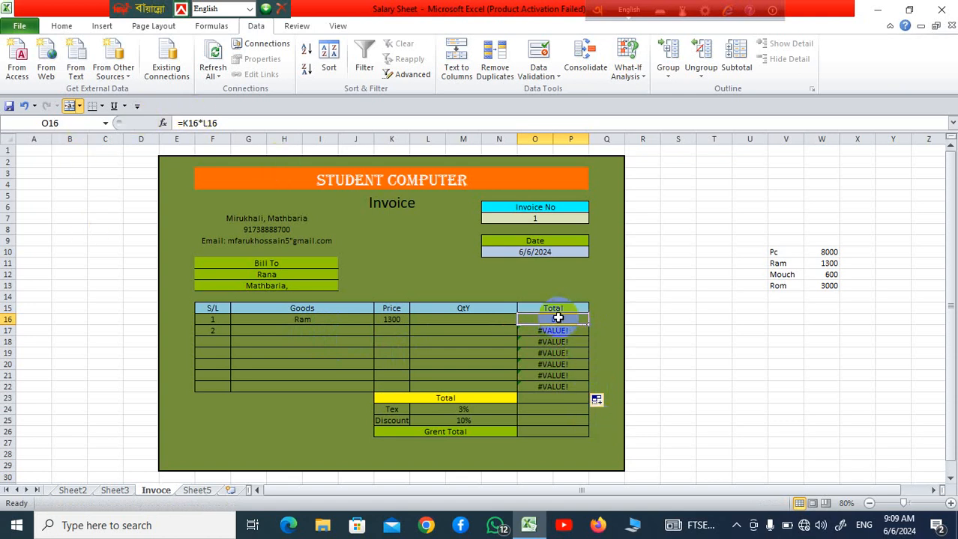
{"action": "left_click", "coordinate": [183, 124]}
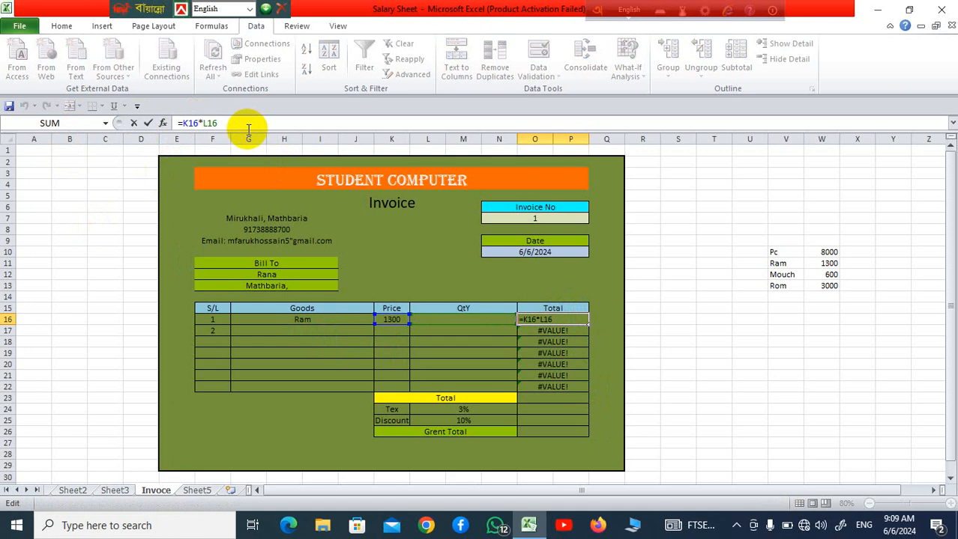
{"action": "type", "text": "i"}
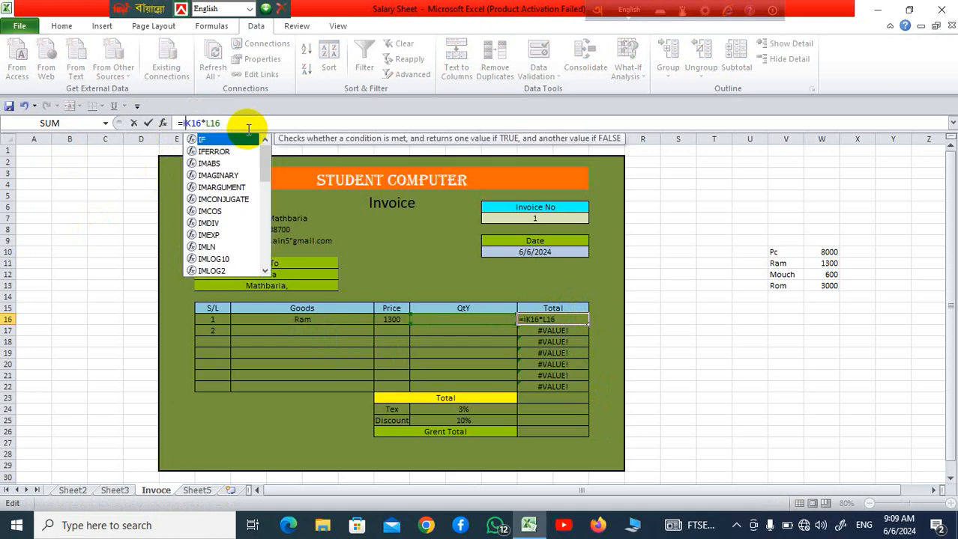
{"action": "double_click", "coordinate": [215, 152]}
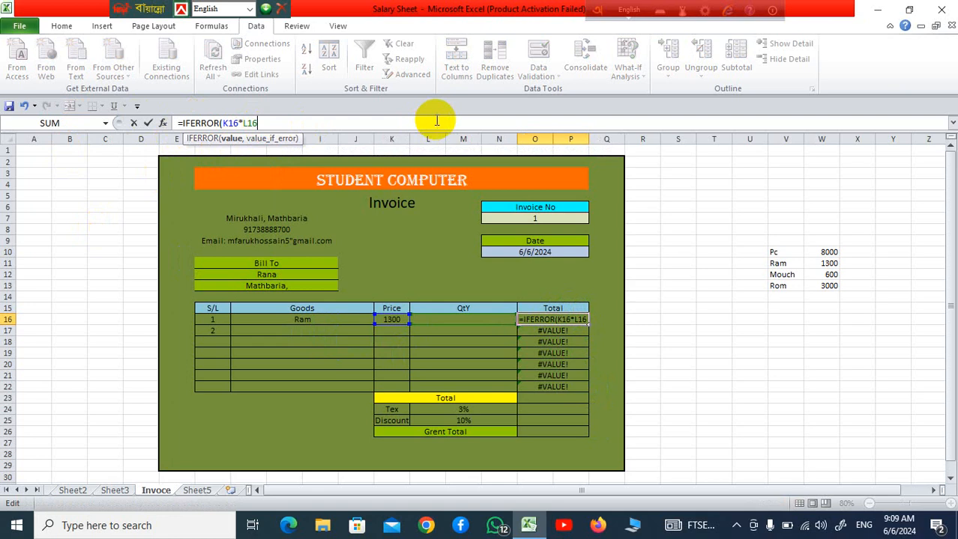
{"action": "type", "text": ",\""}
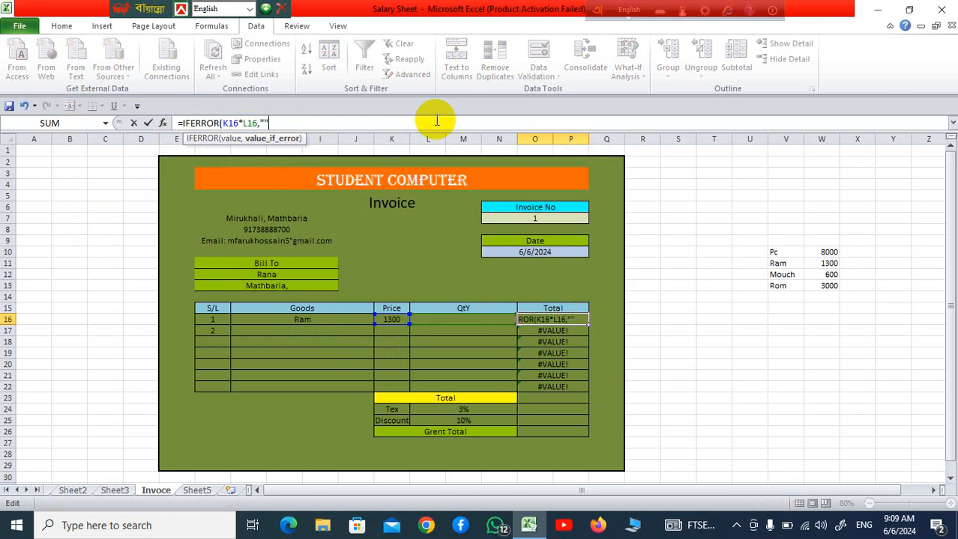
{"action": "key", "text": "Return"}
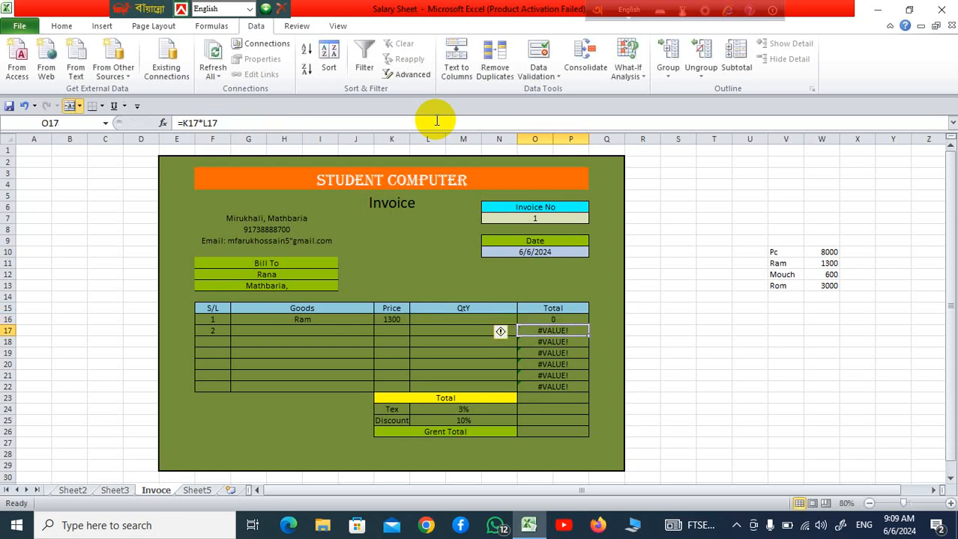
Copy O16's IFERROR formula down the Total column to row 22
{"action": "left_click", "coordinate": [547, 318]}
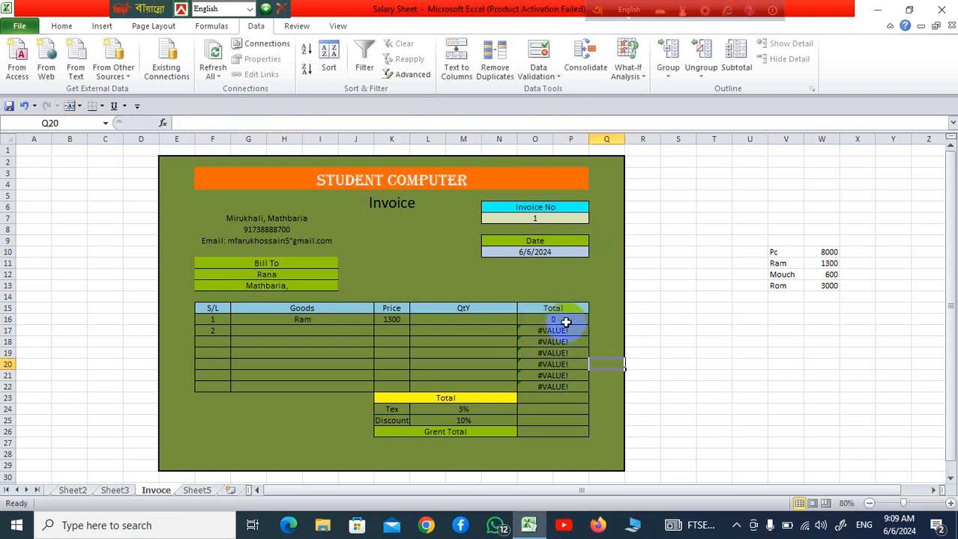
{"action": "left_click_drag", "start_coordinate": [590, 331], "coordinate": [597, 365]}
{"action": "left_click", "coordinate": [672, 367]}
{"action": "left_click", "coordinate": [574, 322]}
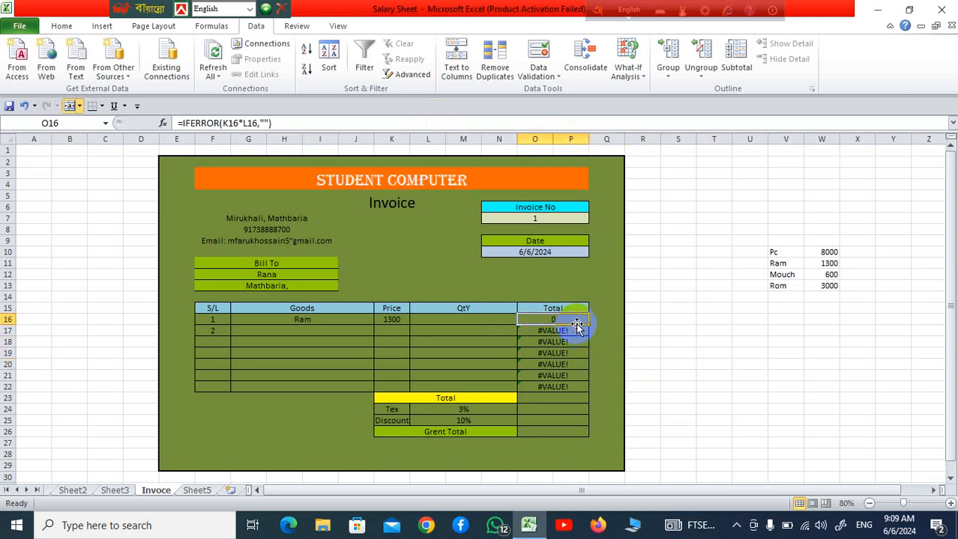
{"action": "left_click_drag", "start_coordinate": [588, 325], "coordinate": [594, 391]}
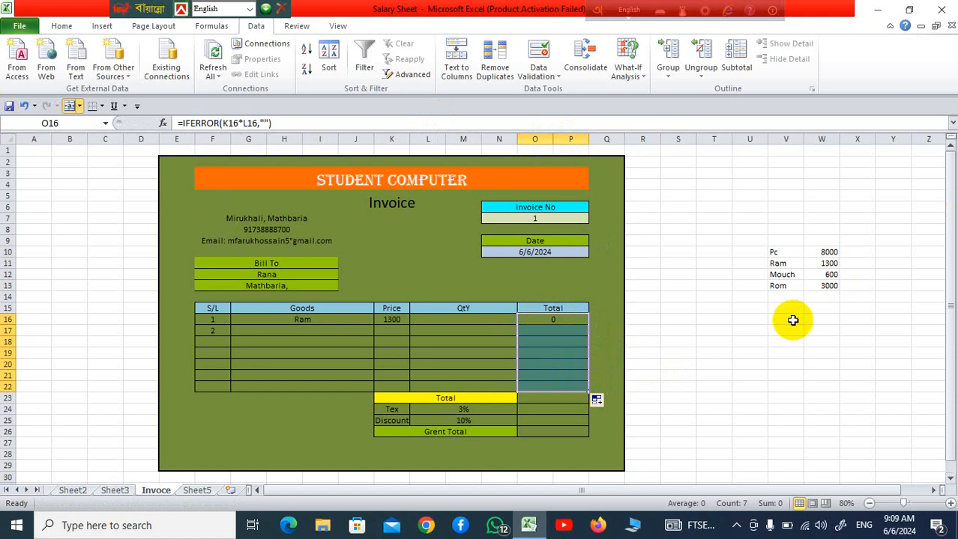
{"action": "left_click", "coordinate": [676, 341]}
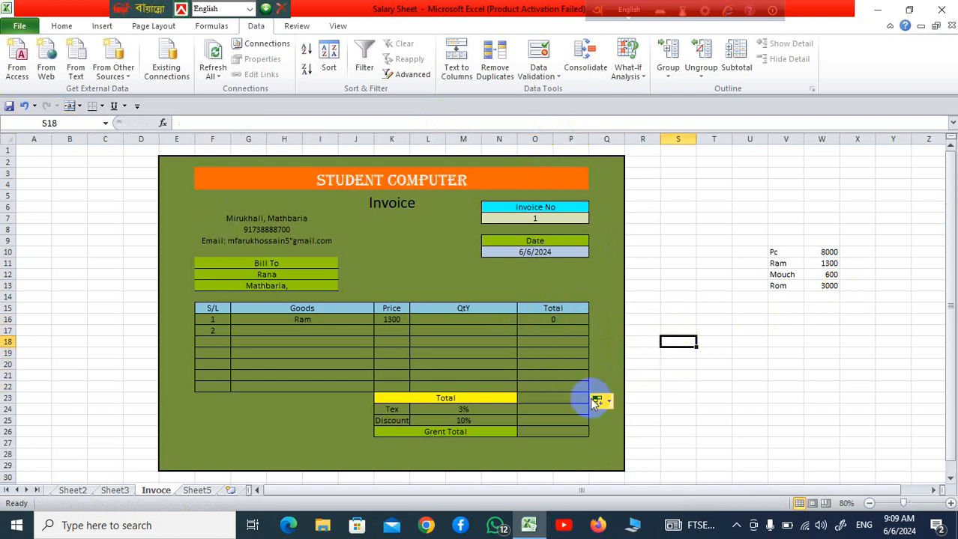
Fill the empty amount cell O23 beside the yellow Total label with the standard orange colour
{"action": "scroll", "coordinate": [570, 397], "scroll_direction": "down", "scroll_amount": 1}
{"action": "left_click", "coordinate": [531, 365]}
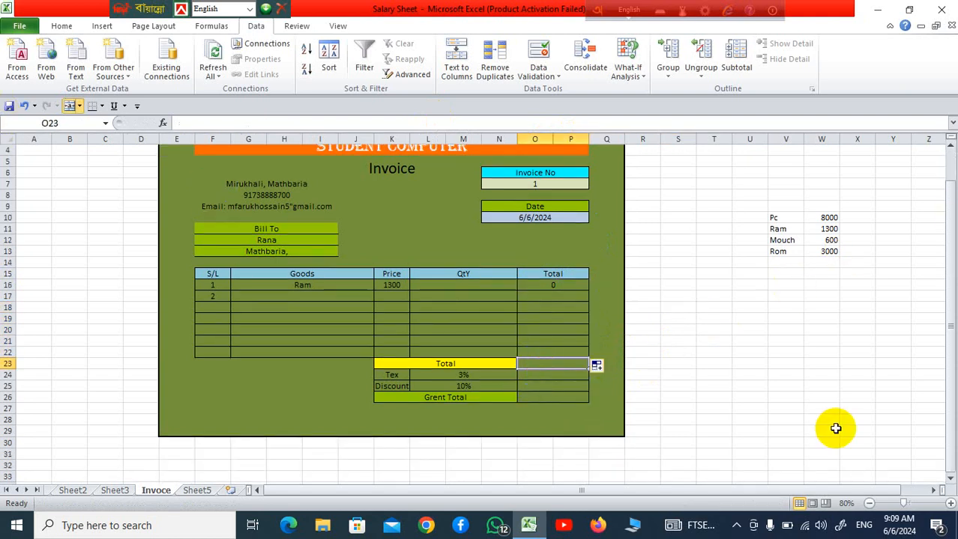
{"action": "left_click", "coordinate": [62, 25]}
{"action": "left_click", "coordinate": [221, 69]}
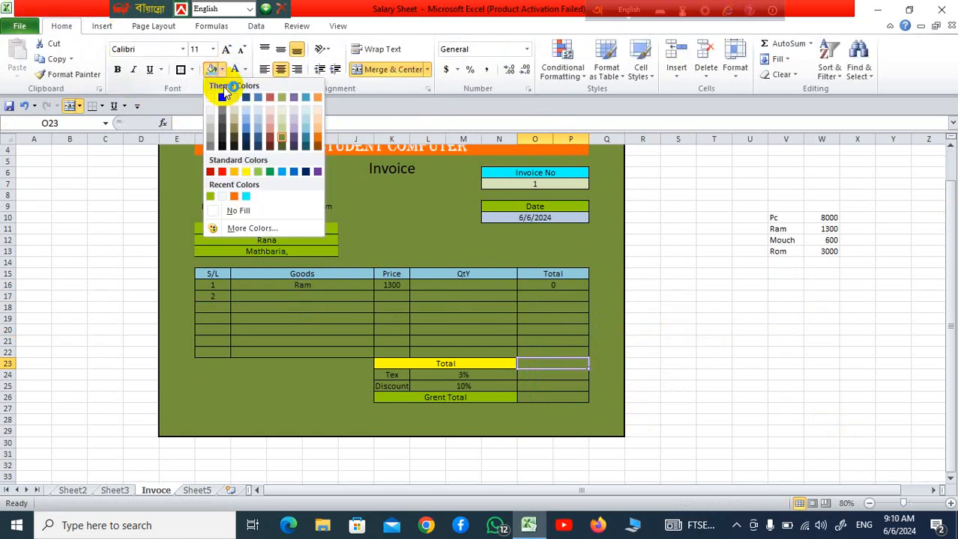
{"action": "left_click", "coordinate": [223, 171]}
{"action": "left_click", "coordinate": [546, 419]}
Enter =SUM(O16:P22) in O23 to add up all the line totals
{"action": "left_click", "coordinate": [568, 363]}
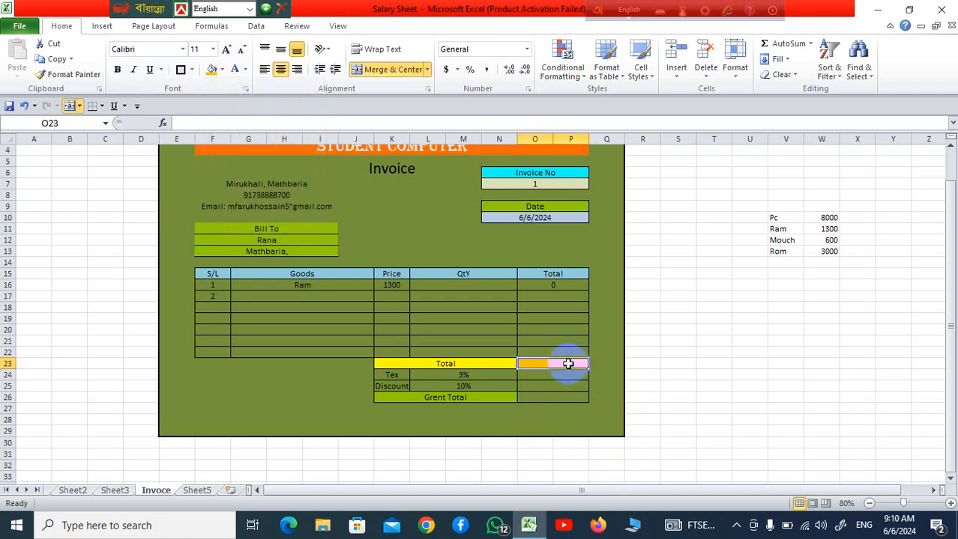
{"action": "type", "text": "="}
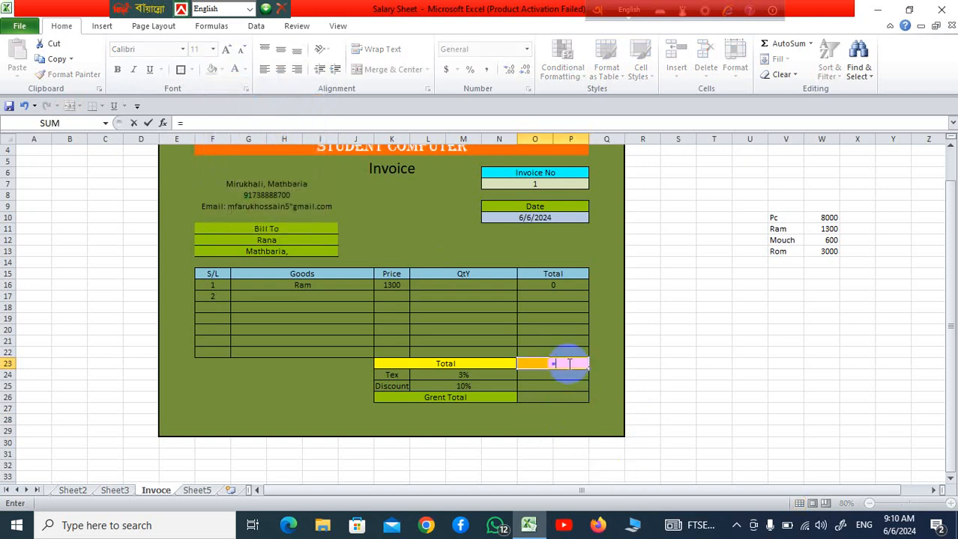
{"action": "type", "text": "su"}
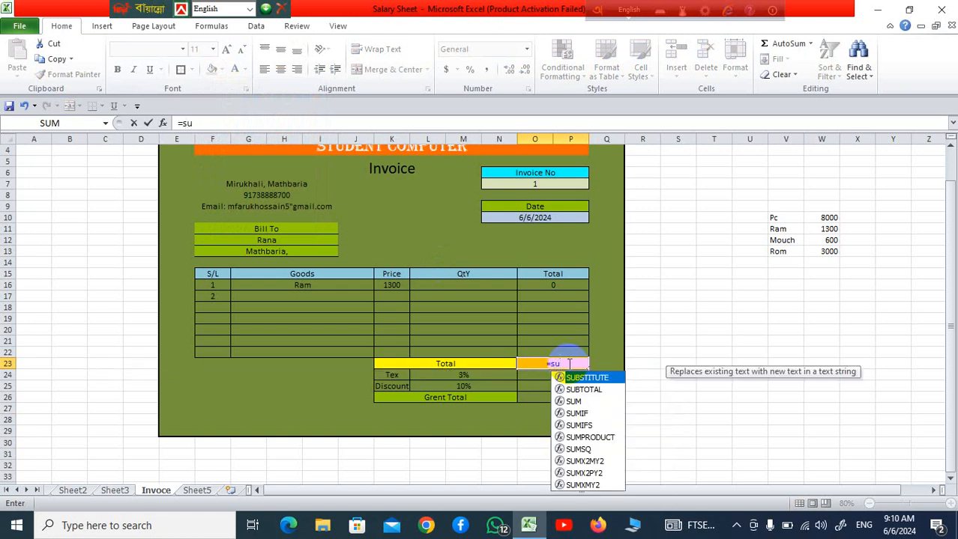
{"action": "type", "text": "m"}
{"action": "left_click", "coordinate": [569, 364]}
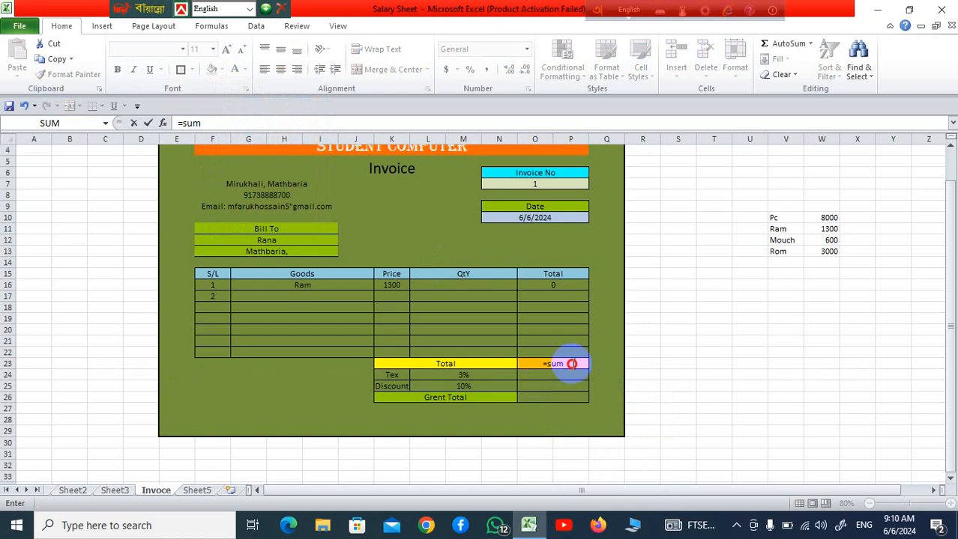
{"action": "left_click", "coordinate": [572, 364]}
{"action": "type", "text": "("}
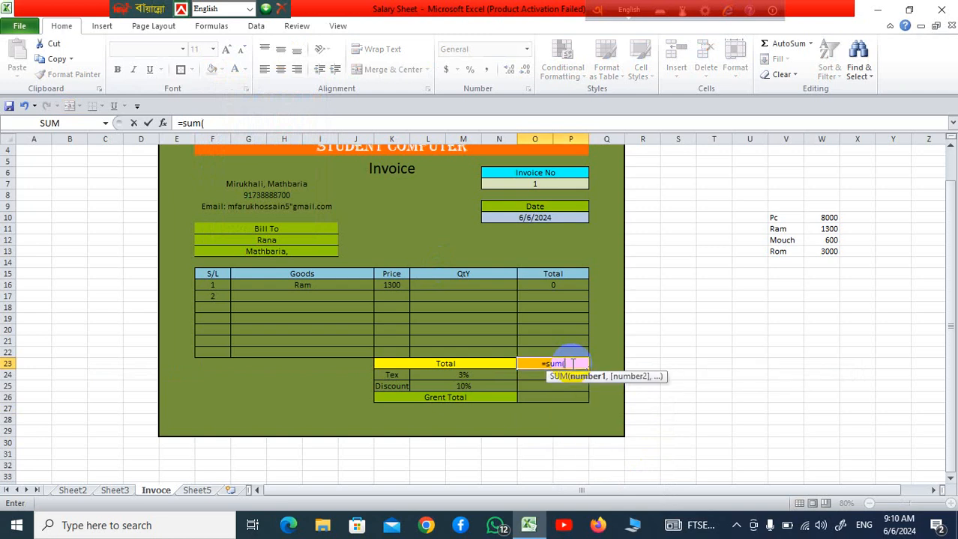
{"action": "left_click_drag", "start_coordinate": [569, 285], "coordinate": [573, 351]}
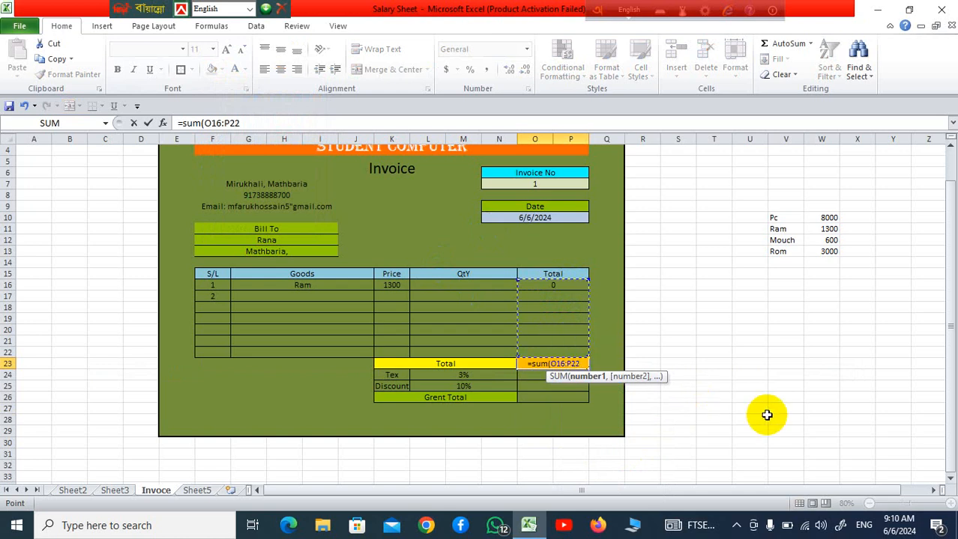
{"action": "type", "text": ")"}
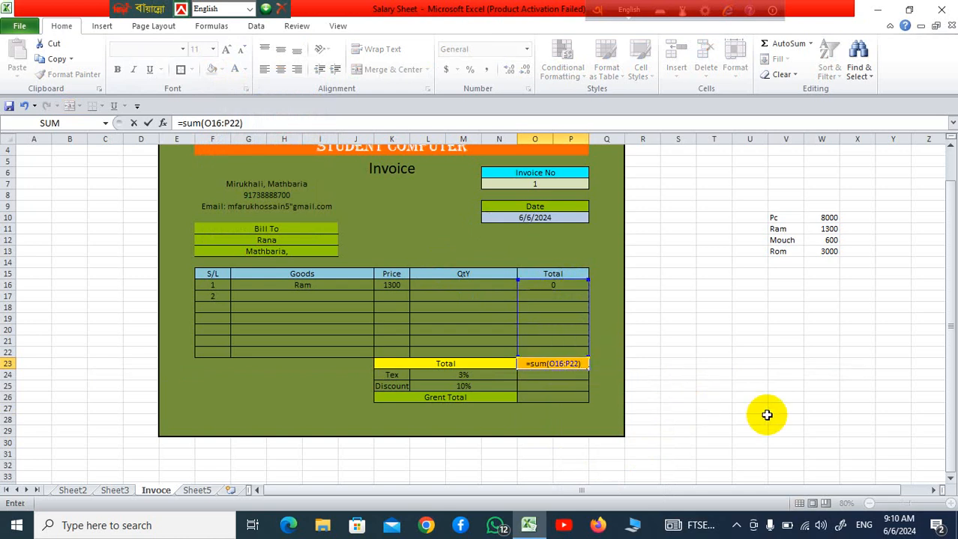
{"action": "key", "text": "Return"}
Enter a formula in O24 that calculates the 3% Tex amount from the total in O23
{"action": "scroll", "coordinate": [672, 368], "scroll_direction": "down", "scroll_amount": 4}
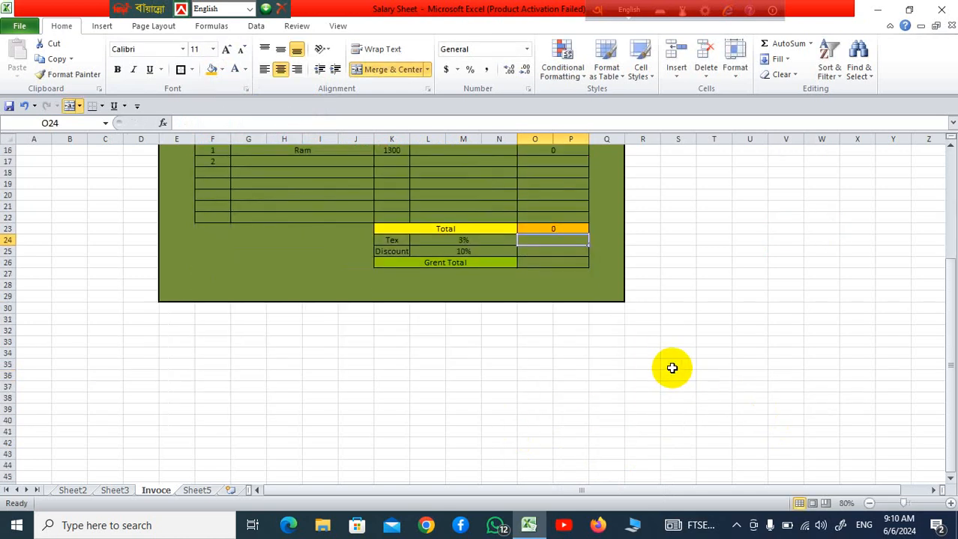
{"action": "scroll", "coordinate": [672, 368], "scroll_direction": "up", "scroll_amount": 2}
{"action": "left_click", "coordinate": [715, 352]}
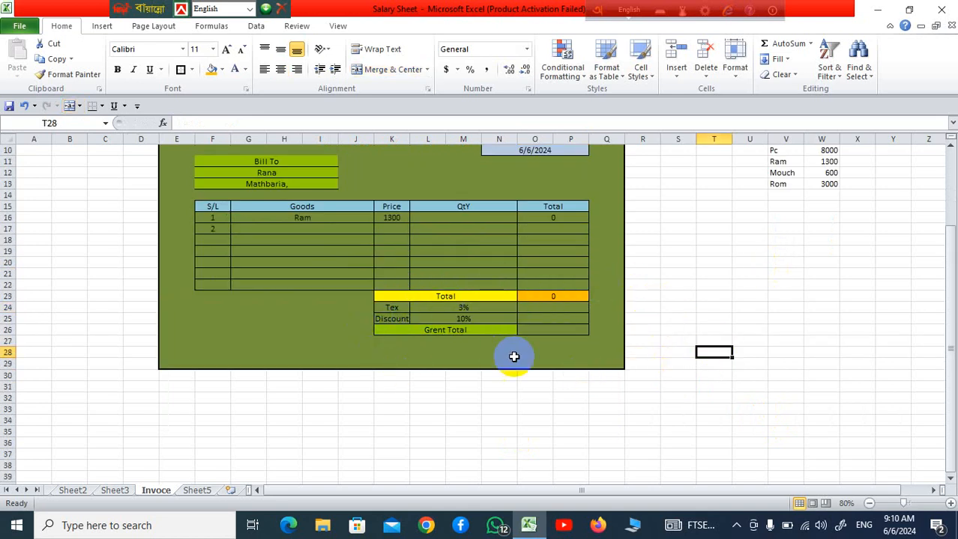
{"action": "left_click", "coordinate": [559, 308]}
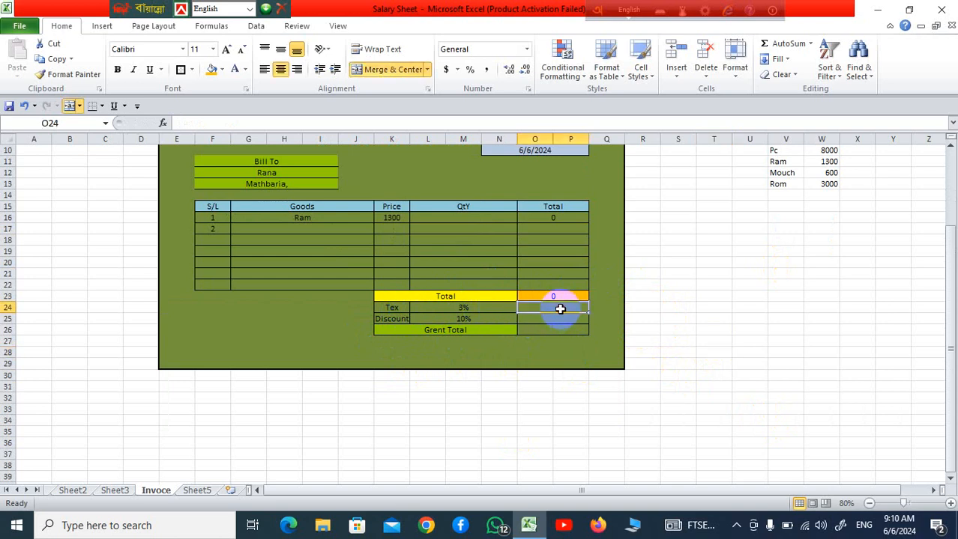
{"action": "type", "text": "="}
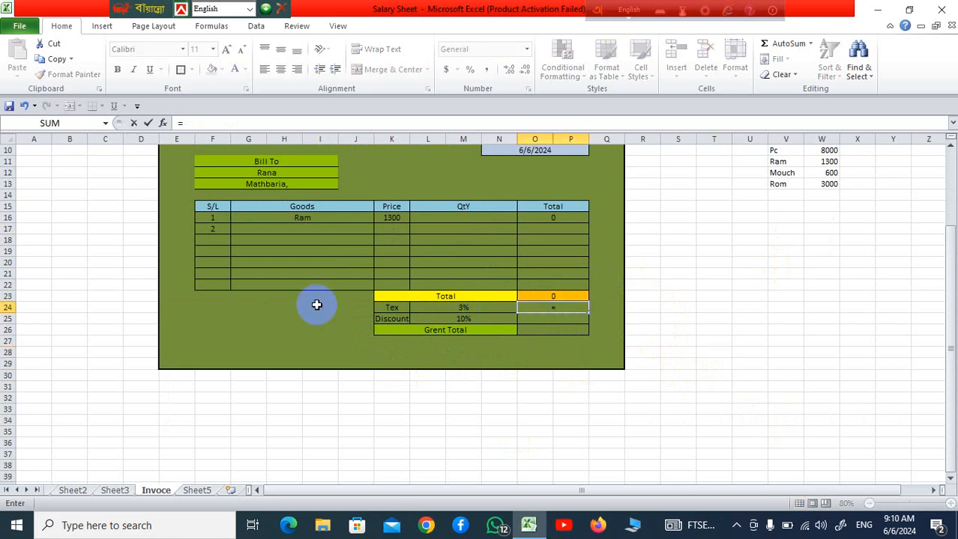
{"action": "left_click", "coordinate": [561, 295]}
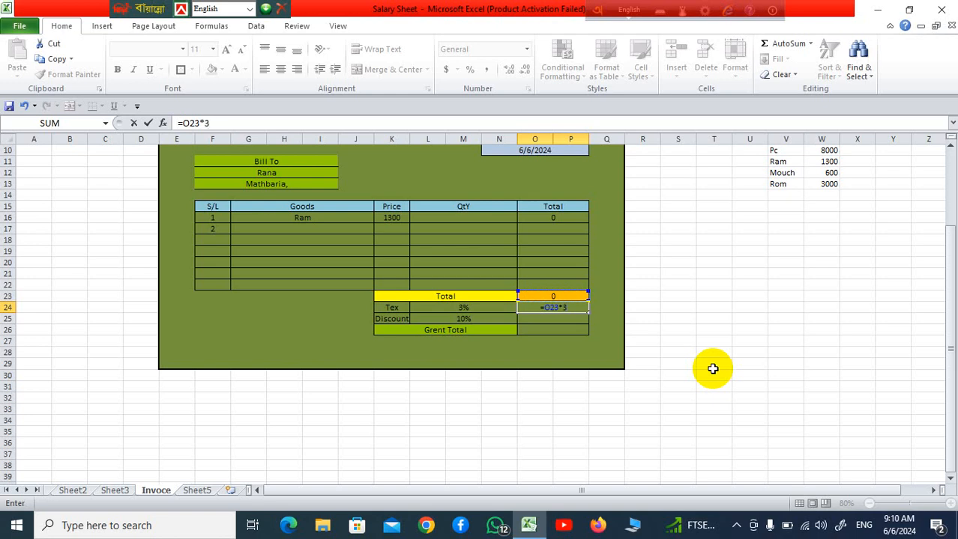
{"action": "key", "text": "Return"}
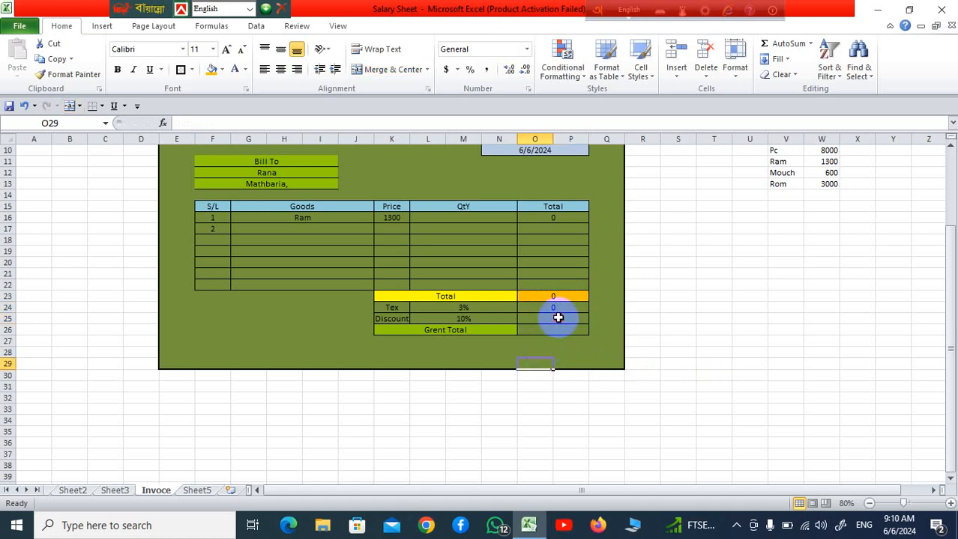
{"action": "type", "text": "="}
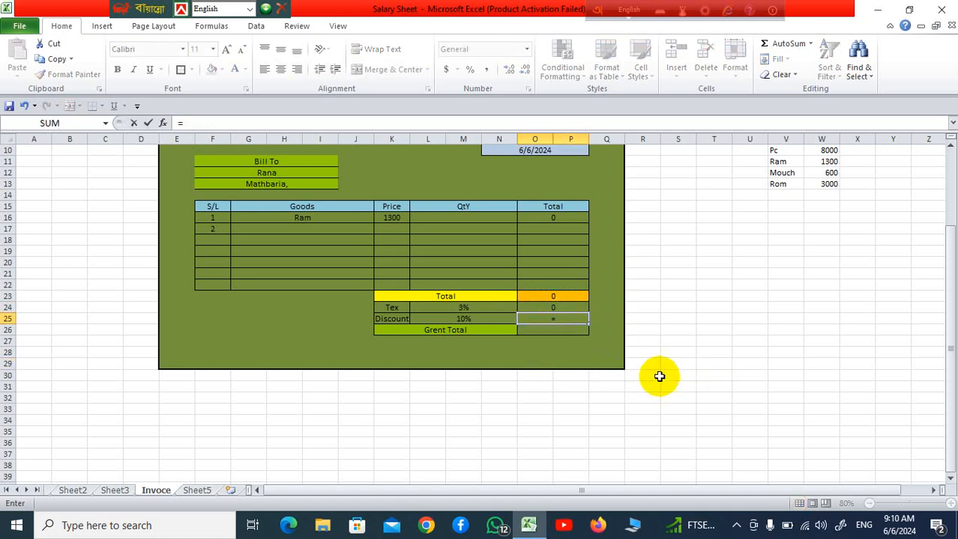
{"action": "left_click", "coordinate": [568, 298]}
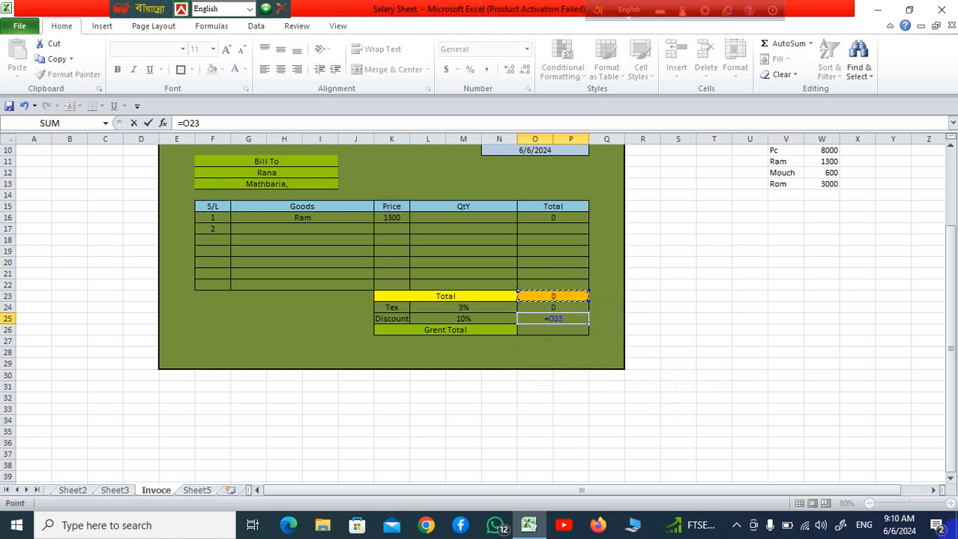
{"action": "type", "text": "*"}
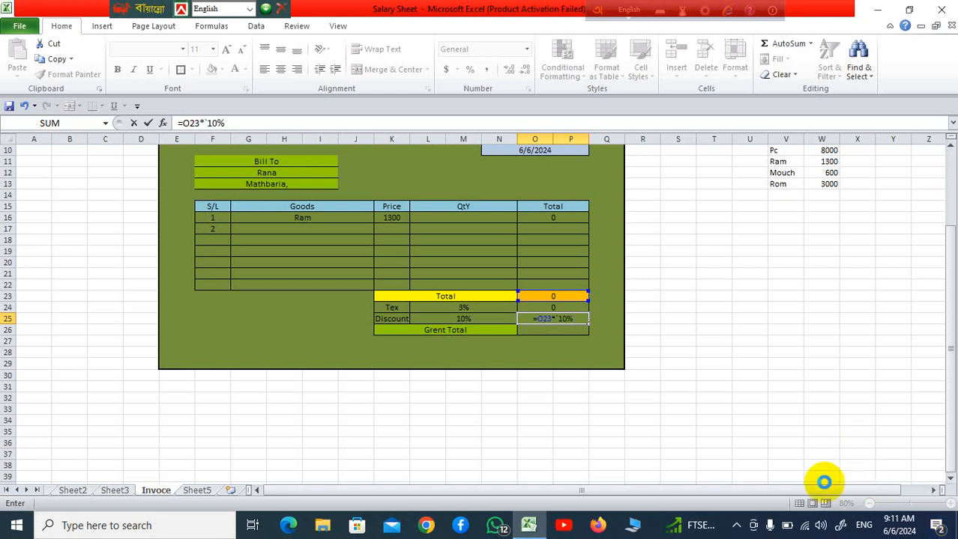
{"action": "key", "text": "Return"}
{"action": "key", "text": "Return"}
{"action": "left_click", "coordinate": [671, 398]}
Rewrite the Discount formula in O25 as =O23*10%
{"action": "left_click", "coordinate": [568, 318]}
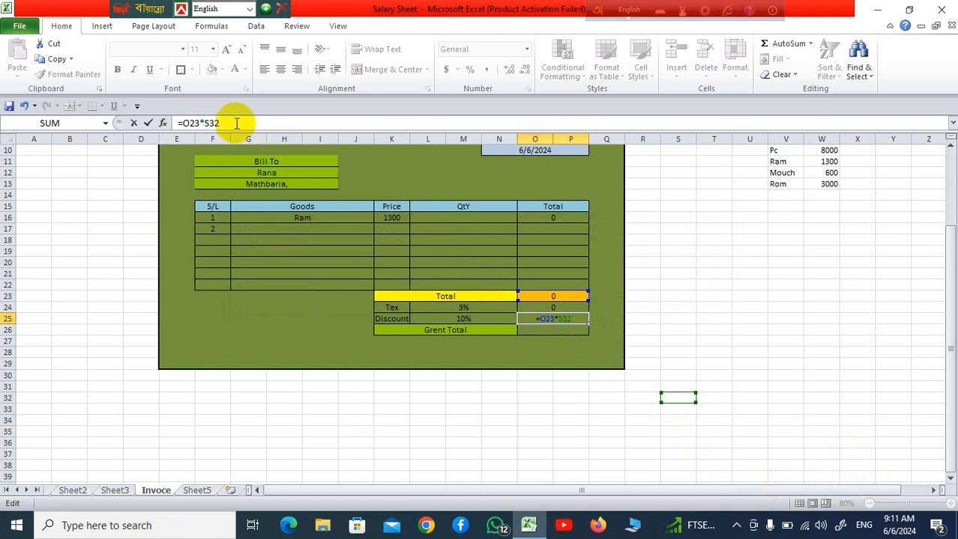
{"action": "key", "text": "BackSpace"}
{"action": "key", "text": "BackSpace"}
{"action": "key", "text": "BackSpace"}
{"action": "key", "text": "BackSpace"}
{"action": "key", "text": "BackSpace"}
{"action": "key", "text": "BackSpace"}
{"action": "key", "text": "BackSpace"}
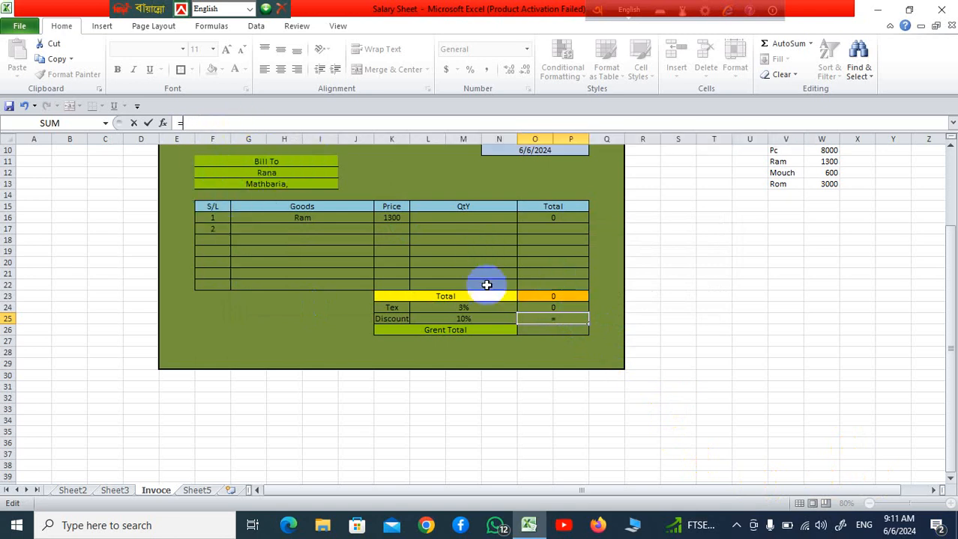
{"action": "left_click", "coordinate": [563, 299]}
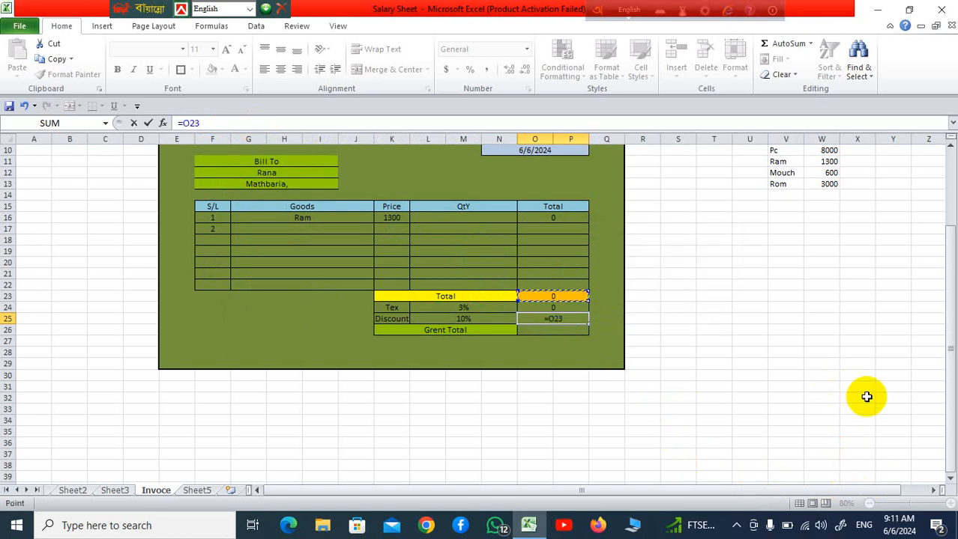
{"action": "type", "text": "*"}
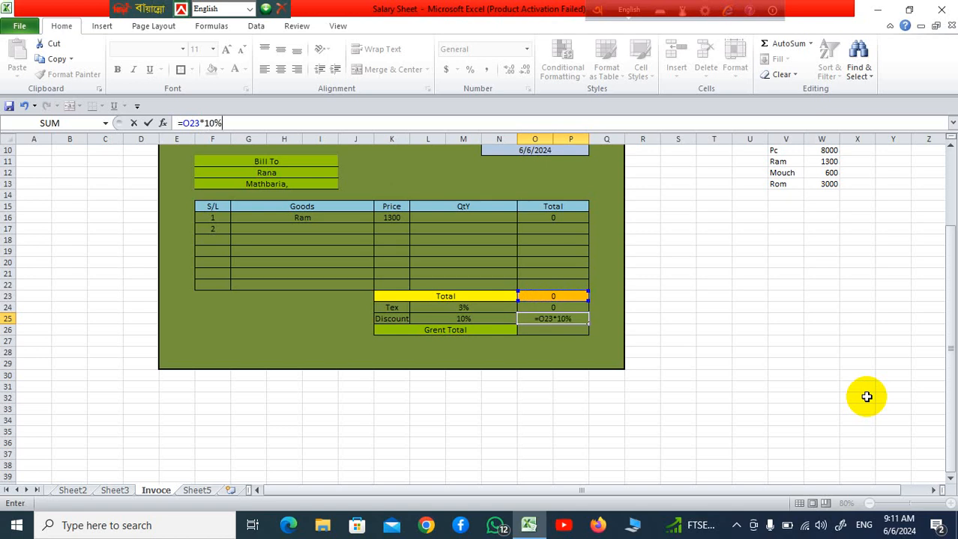
{"action": "key", "text": "Return"}
{"action": "left_click", "coordinate": [651, 375]}
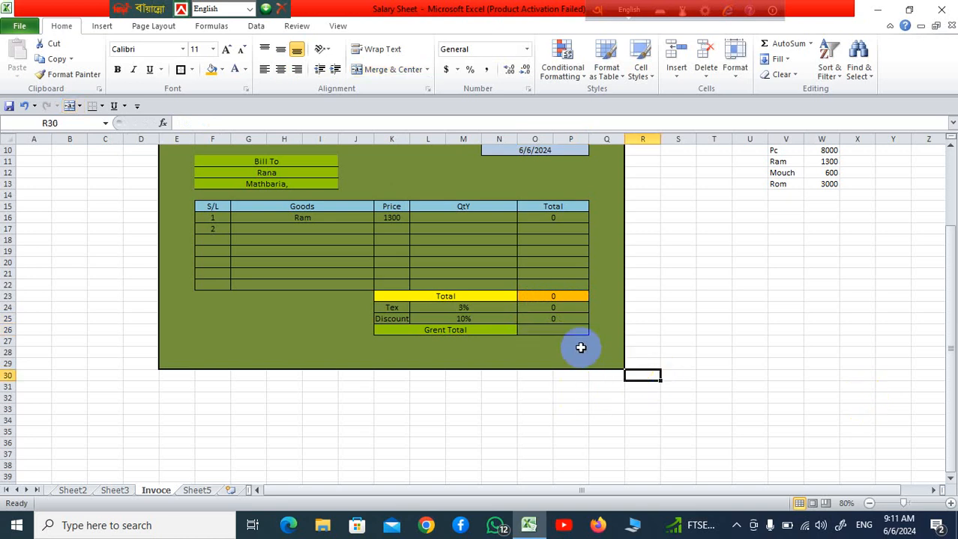
Enter =O23+O24-O25 in O26 to calculate the Grent Total from the total, tax and discount
{"action": "left_click", "coordinate": [560, 327]}
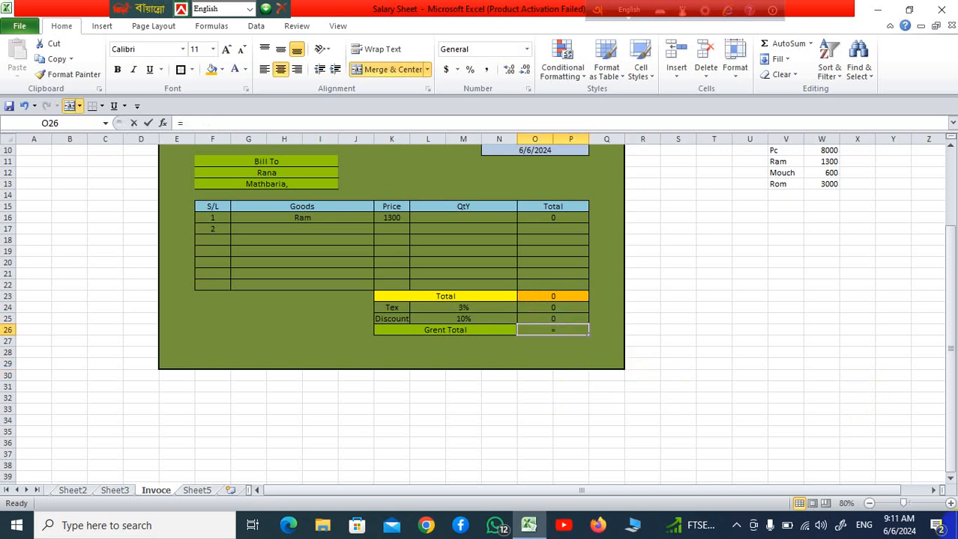
{"action": "type", "text": "="}
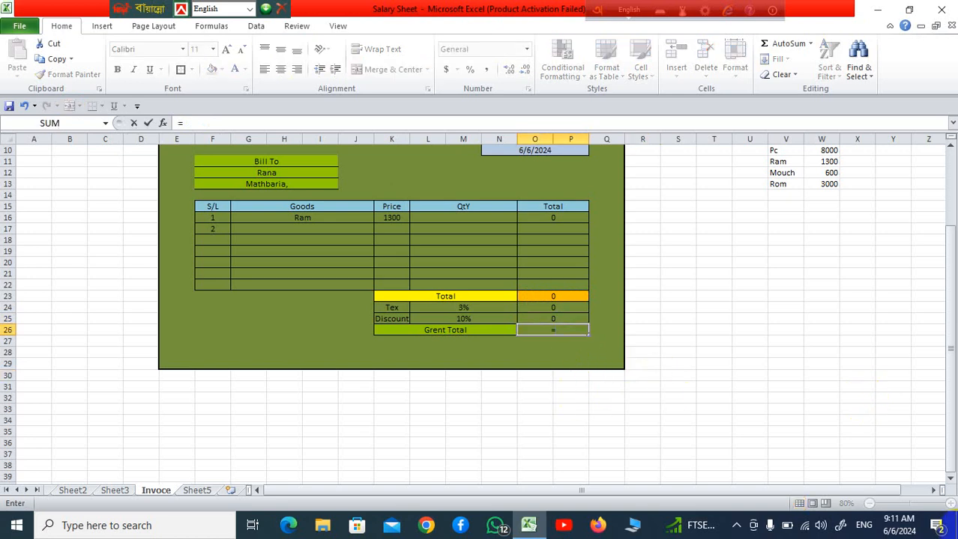
{"action": "left_click", "coordinate": [540, 292]}
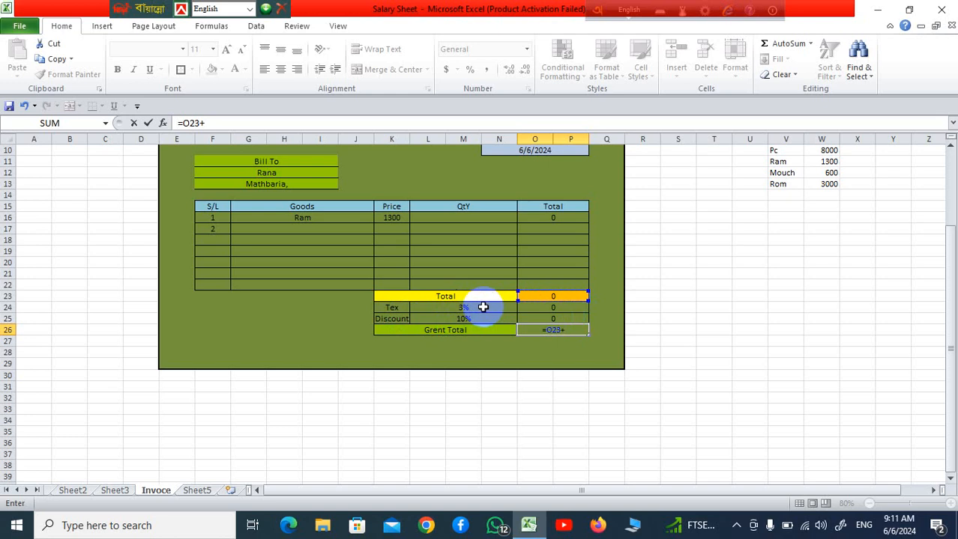
{"action": "left_click", "coordinate": [540, 309]}
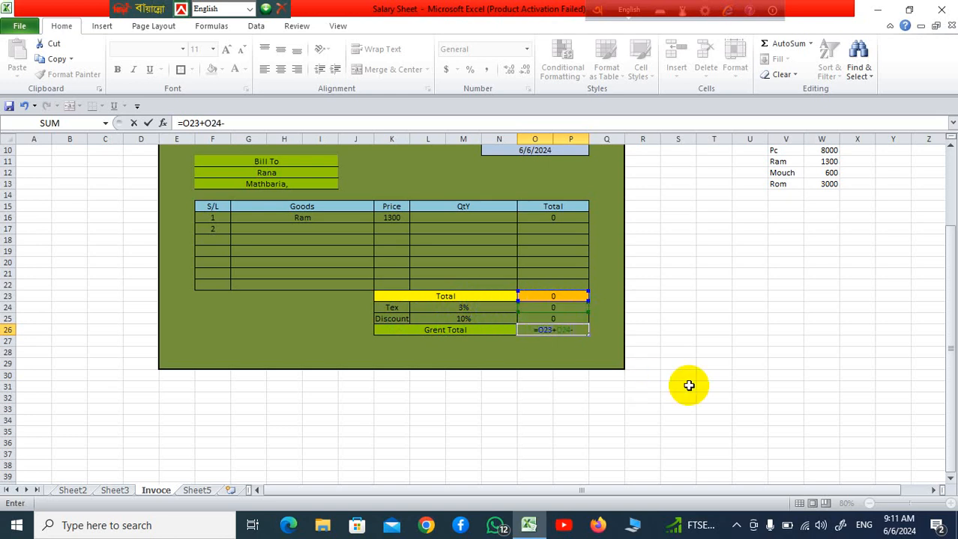
{"action": "type", "text": "-"}
{"action": "left_click", "coordinate": [570, 319]}
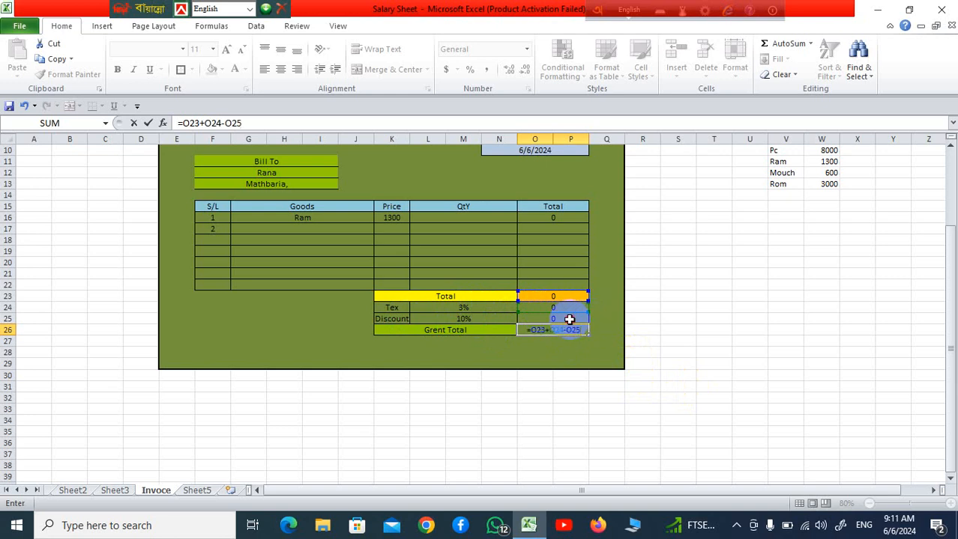
{"action": "key", "text": "Return"}
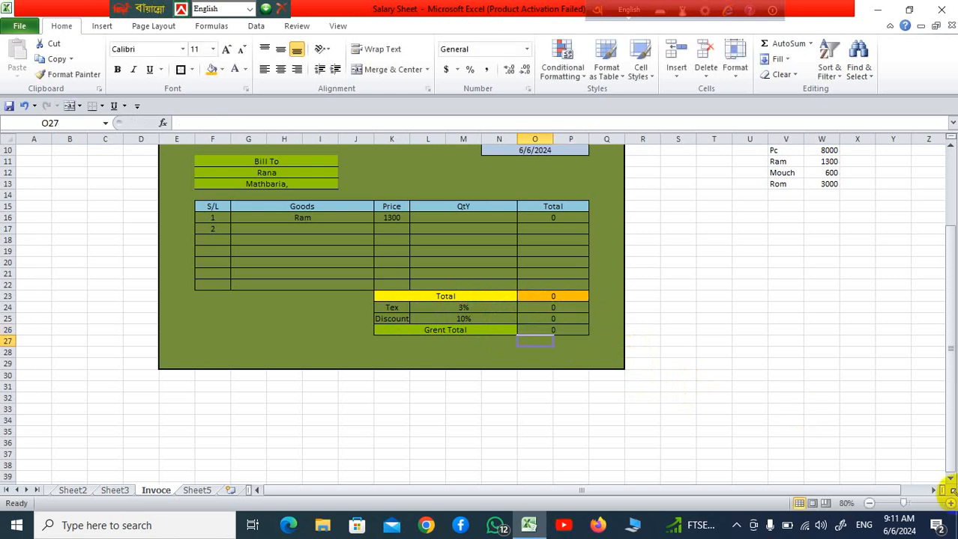
Hide the goods and price lookup list beside the invoice by setting the font colour of V9:X17 to white
{"action": "scroll", "coordinate": [722, 410], "scroll_direction": "up", "scroll_amount": 3}
{"action": "left_click", "coordinate": [718, 403]}
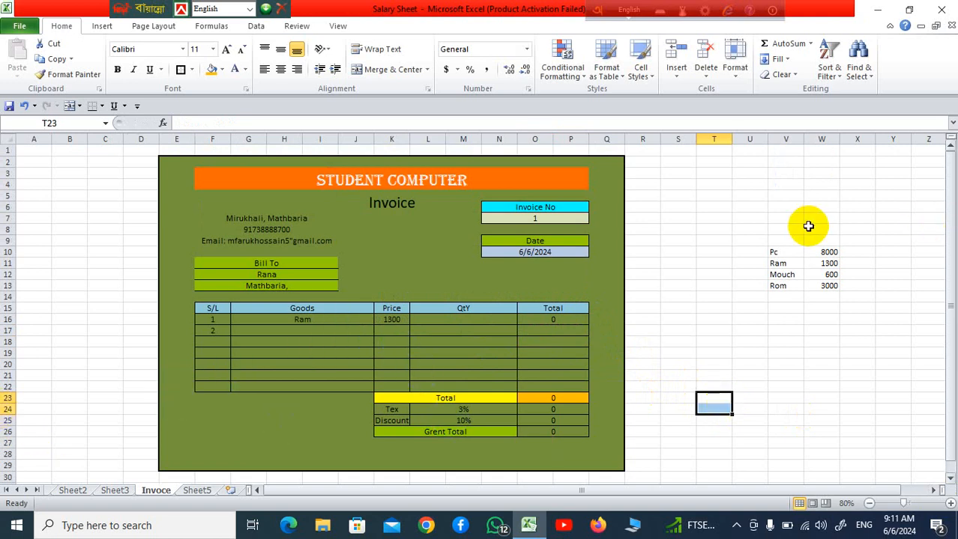
{"action": "left_click_drag", "start_coordinate": [772, 240], "coordinate": [856, 333]}
{"action": "left_click", "coordinate": [245, 69]}
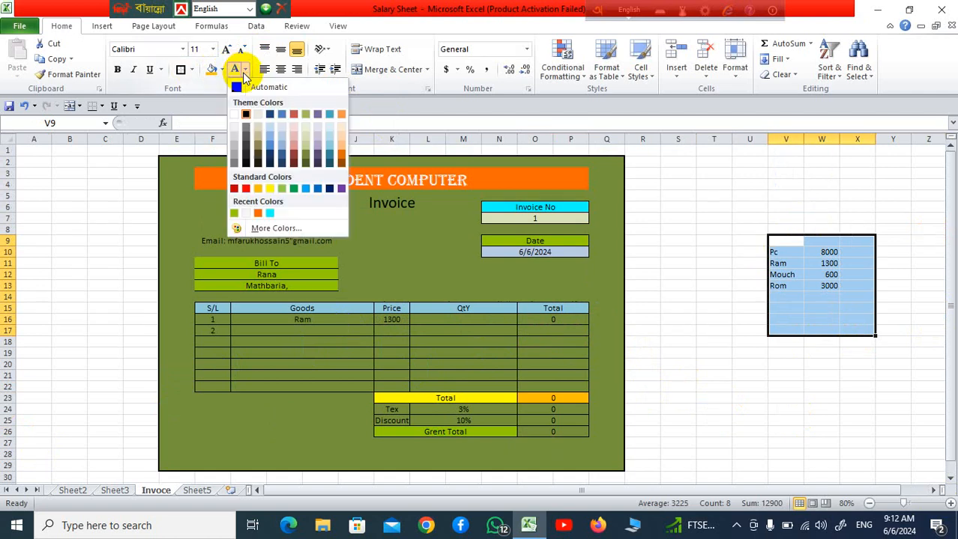
{"action": "left_click", "coordinate": [233, 114]}
{"action": "left_click", "coordinate": [855, 374]}
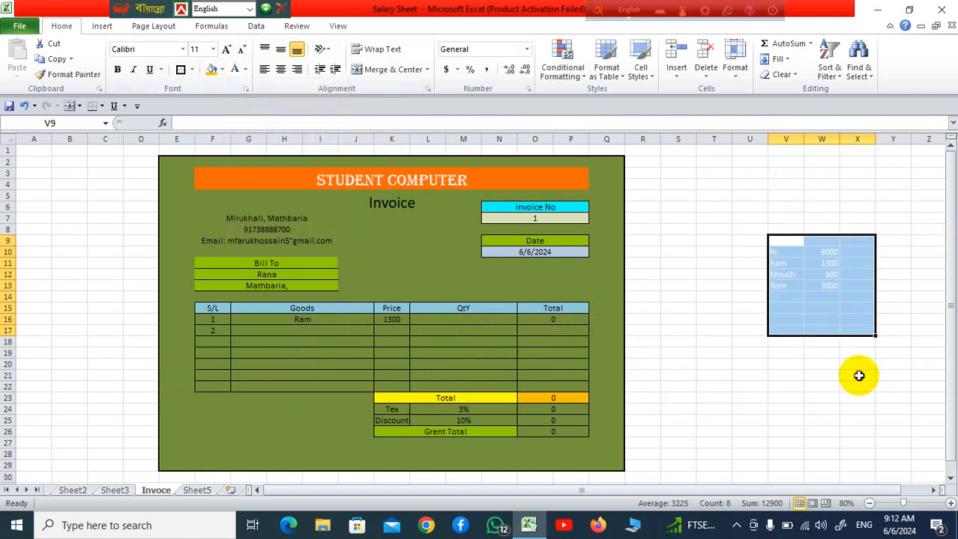
{"action": "left_click", "coordinate": [817, 279]}
{"action": "left_click_drag", "start_coordinate": [749, 229], "coordinate": [893, 343]}
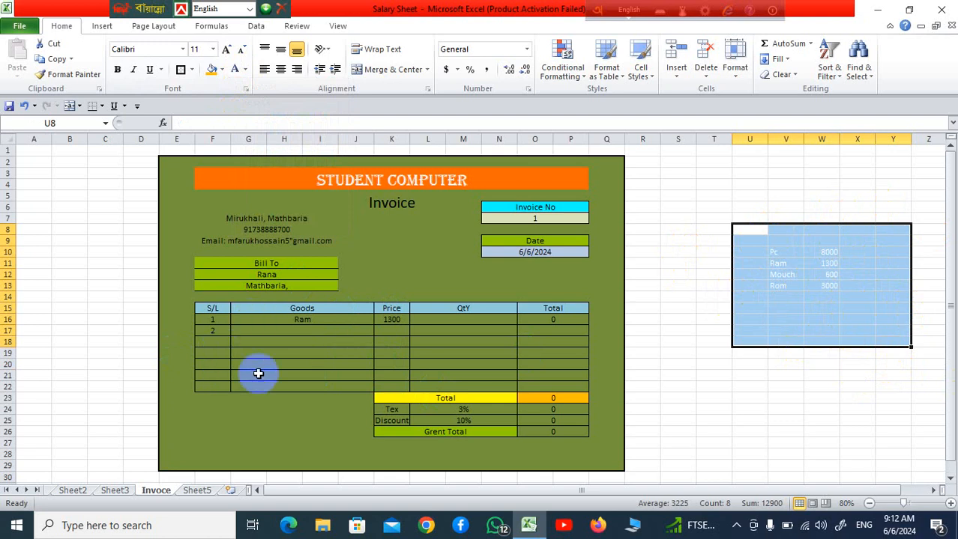
{"action": "left_click", "coordinate": [739, 433]}
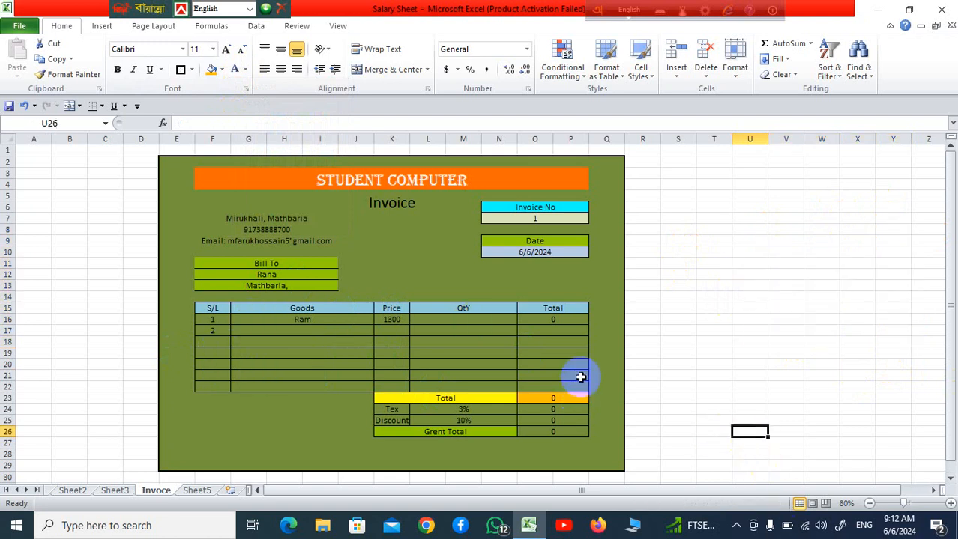
{"action": "left_click", "coordinate": [258, 264]}
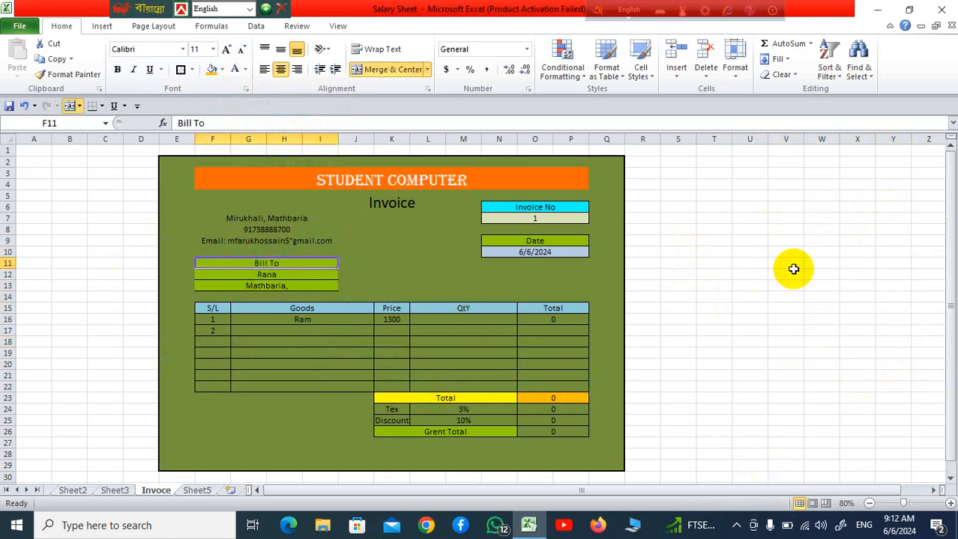
{"action": "left_click", "coordinate": [262, 274]}
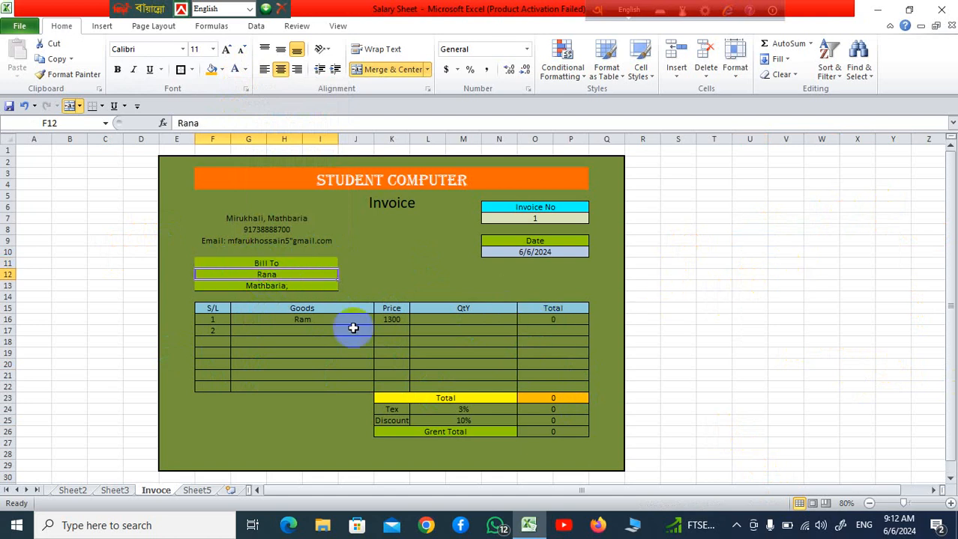
{"action": "left_click", "coordinate": [301, 287]}
{"action": "left_click", "coordinate": [556, 218]}
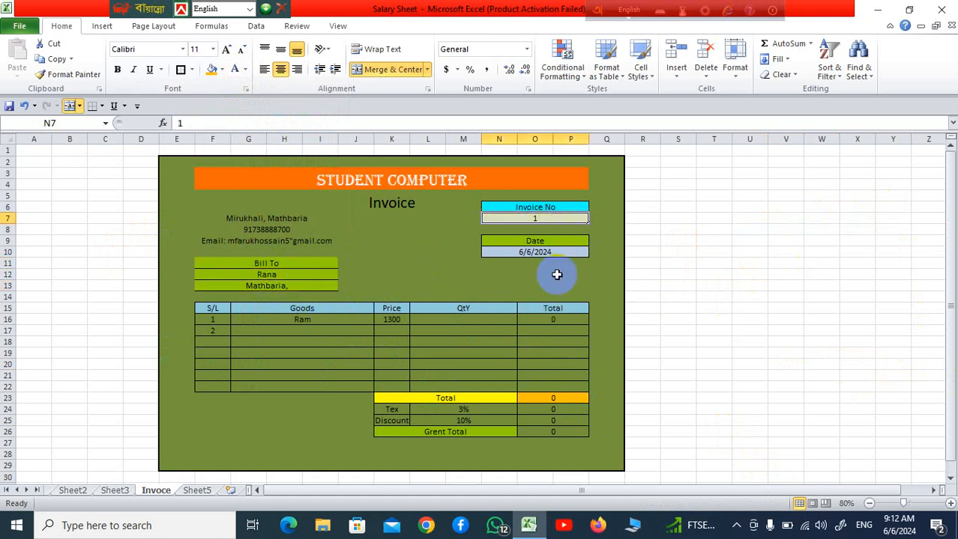
{"action": "left_click", "coordinate": [564, 254]}
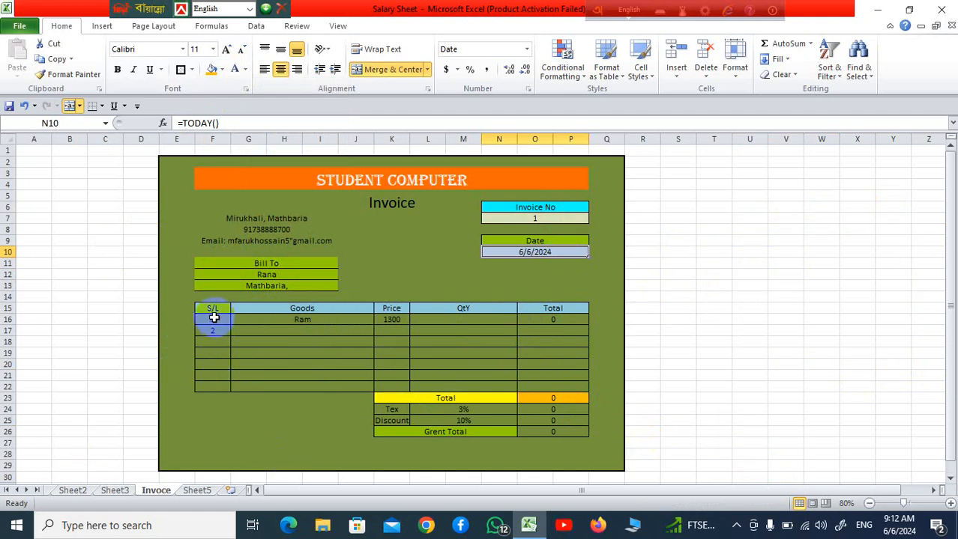
Test the Goods dropdown in the first item row by choosing Rom, Pc and finally Ram
{"action": "left_click", "coordinate": [354, 319]}
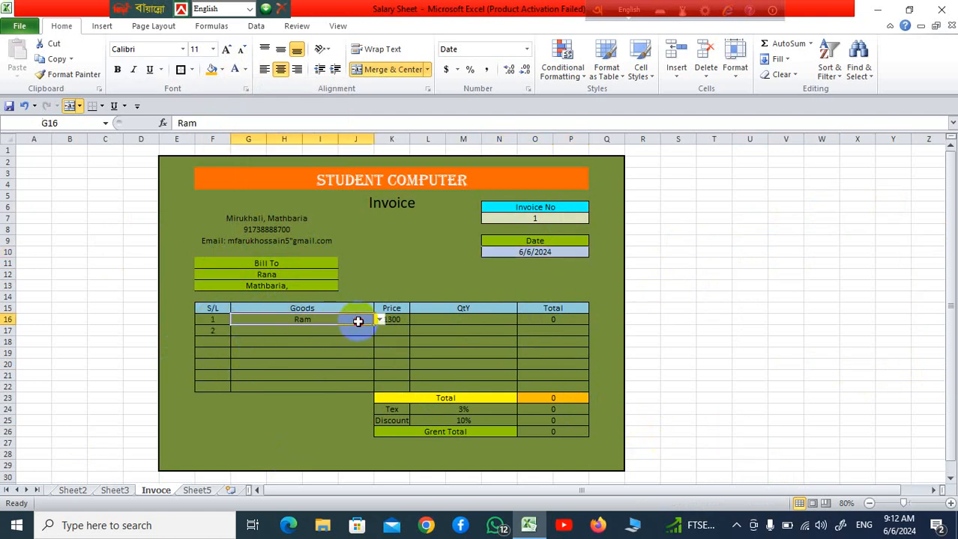
{"action": "left_click", "coordinate": [380, 320]}
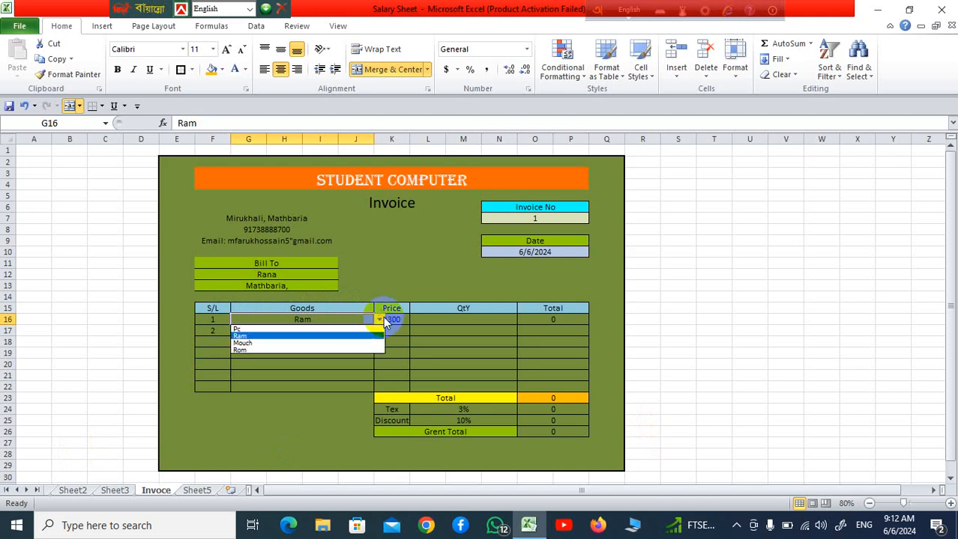
{"action": "left_click", "coordinate": [337, 328]}
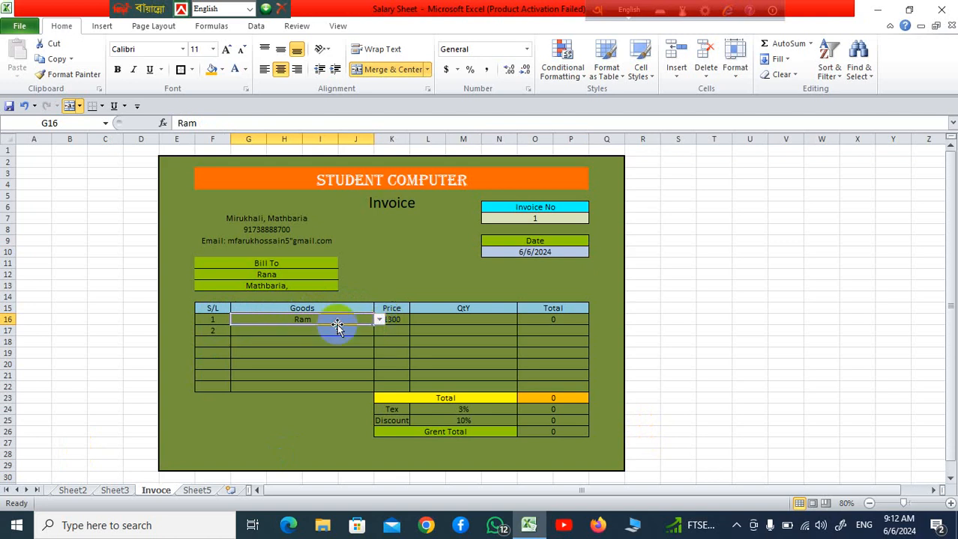
{"action": "left_click", "coordinate": [380, 320]}
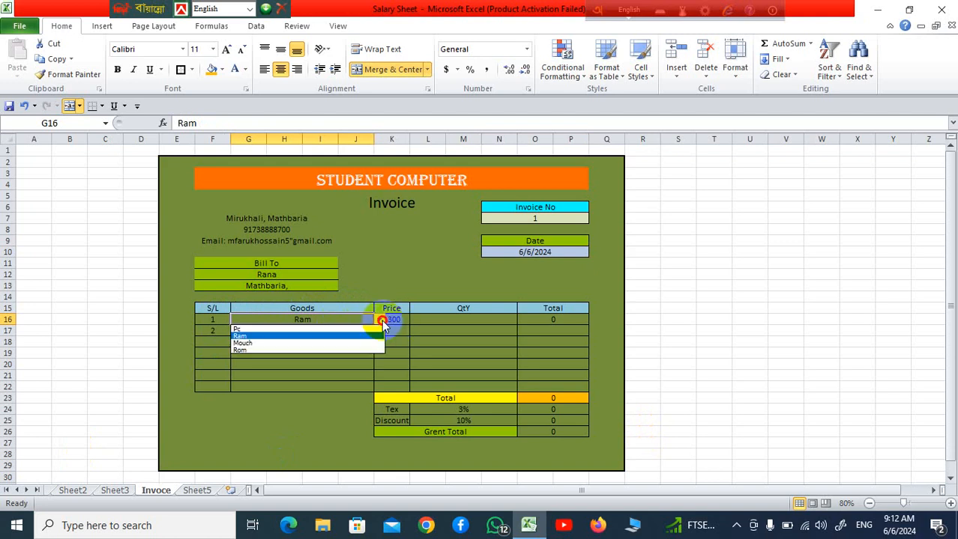
{"action": "left_click", "coordinate": [333, 349]}
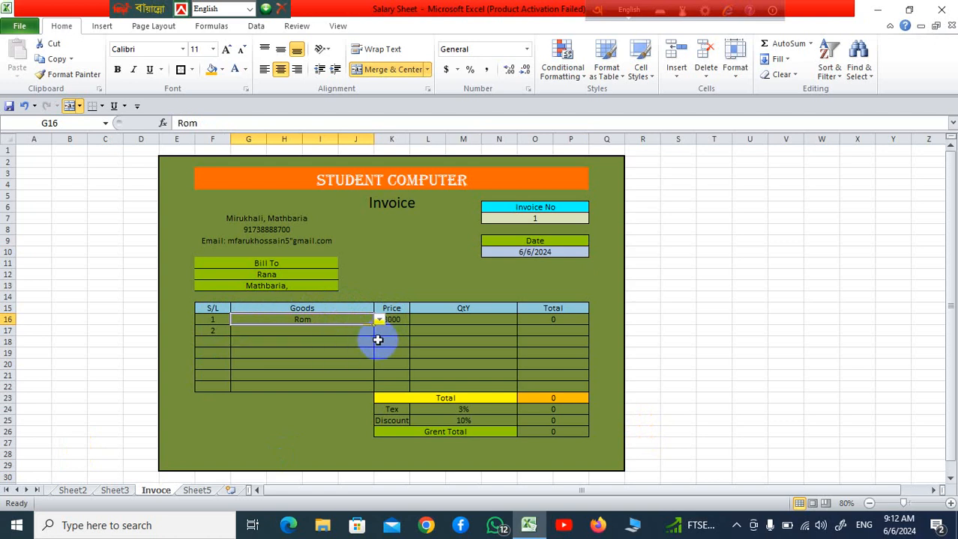
{"action": "left_click", "coordinate": [401, 340]}
{"action": "left_click", "coordinate": [355, 317]}
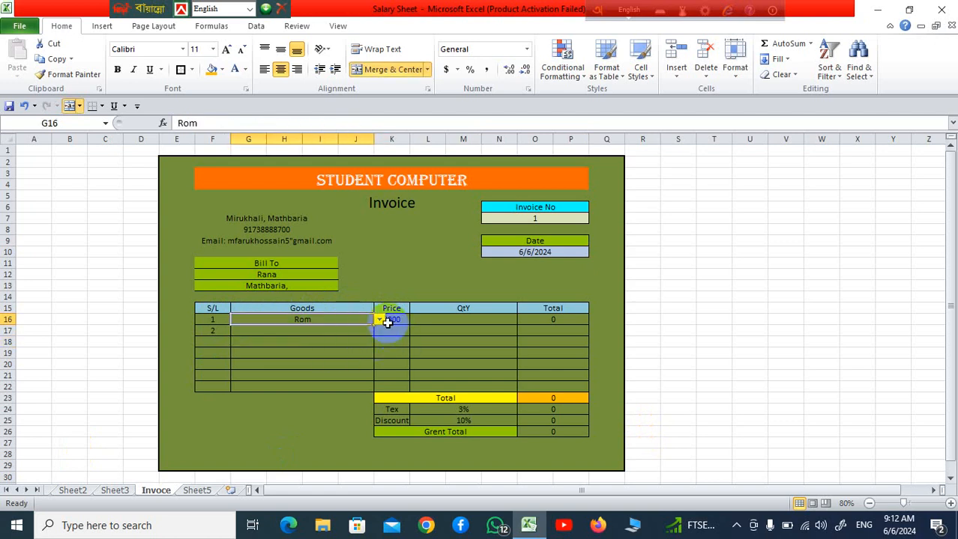
{"action": "left_click", "coordinate": [380, 320]}
{"action": "left_click", "coordinate": [334, 331]}
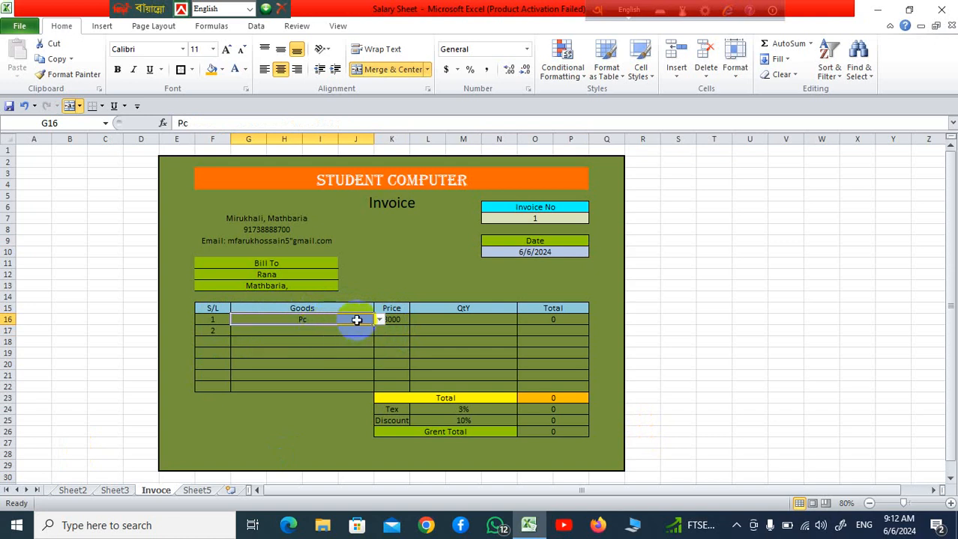
{"action": "left_click", "coordinate": [381, 322]}
{"action": "left_click", "coordinate": [335, 337]}
{"action": "left_click", "coordinate": [438, 350]}
Enter a quantity of 5 for the Ram item in L16 and check the Grent Total formula
{"action": "left_click", "coordinate": [434, 320]}
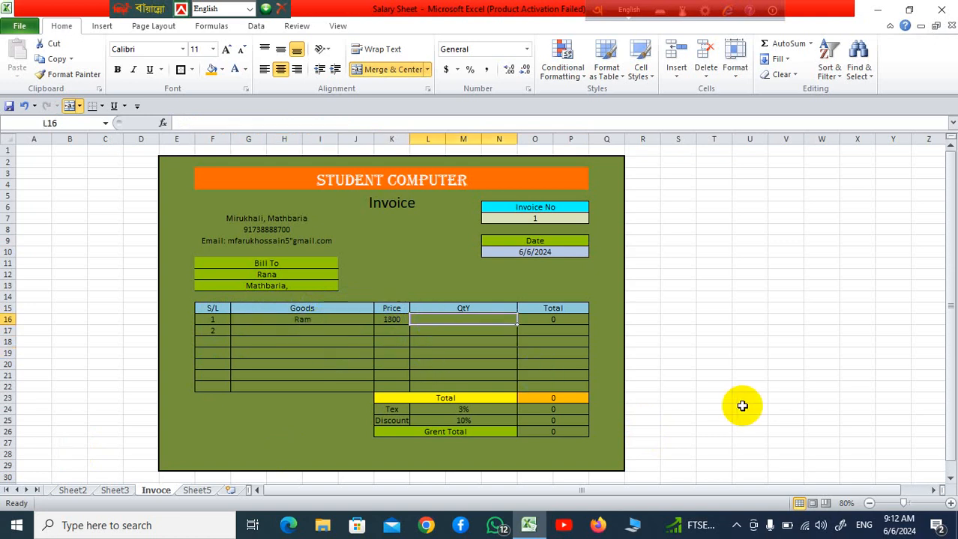
{"action": "type", "text": "5"}
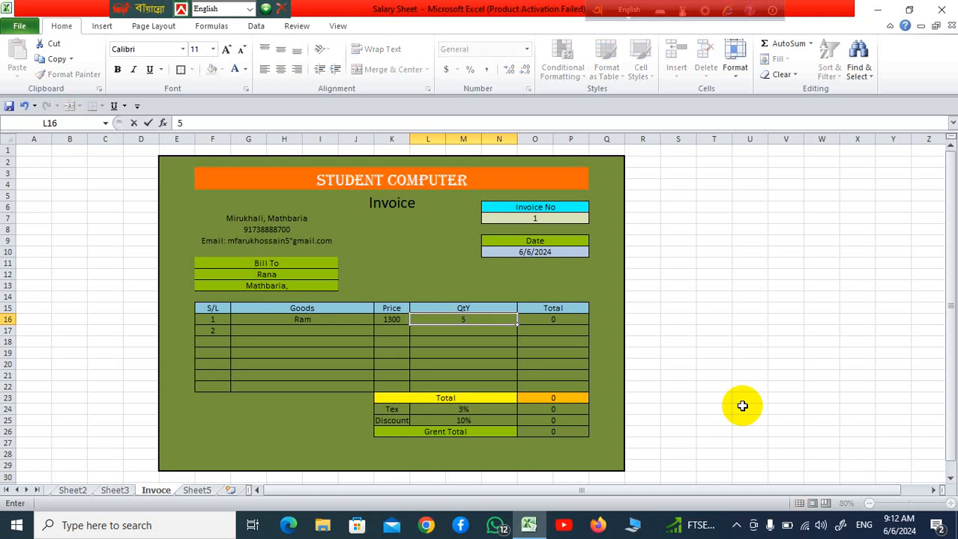
{"action": "left_click", "coordinate": [741, 298]}
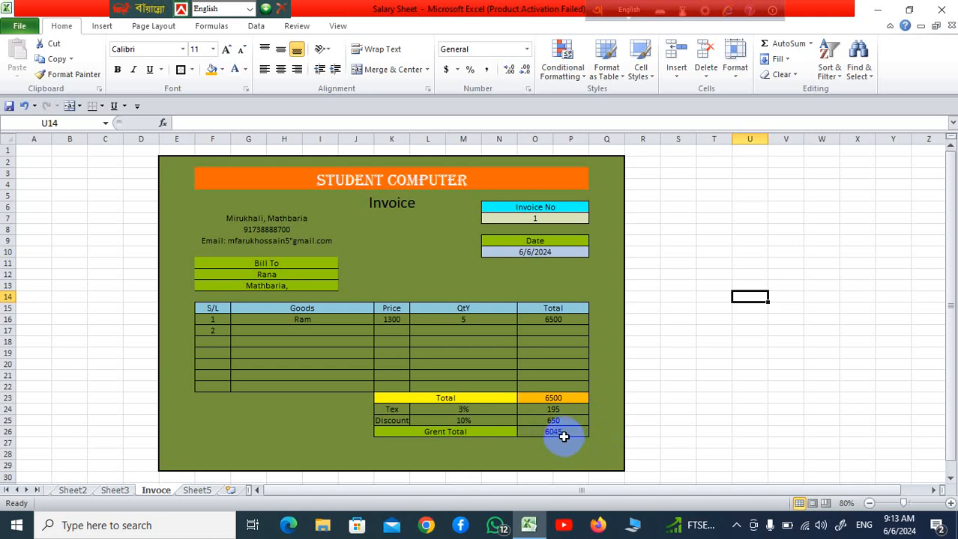
{"action": "left_click", "coordinate": [568, 432]}
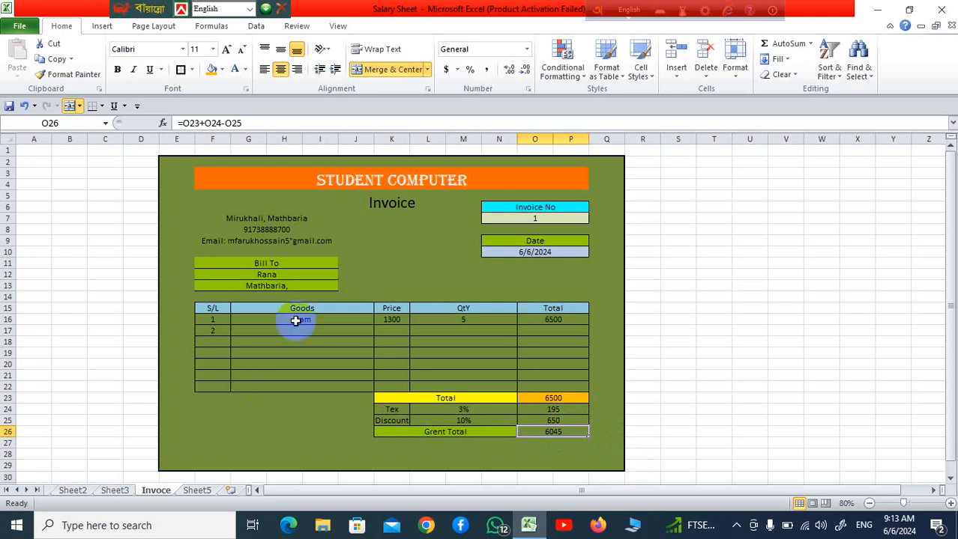
Choose Pc from the Goods dropdown in the second item row
{"action": "left_click", "coordinate": [325, 332]}
{"action": "left_click", "coordinate": [380, 332]}
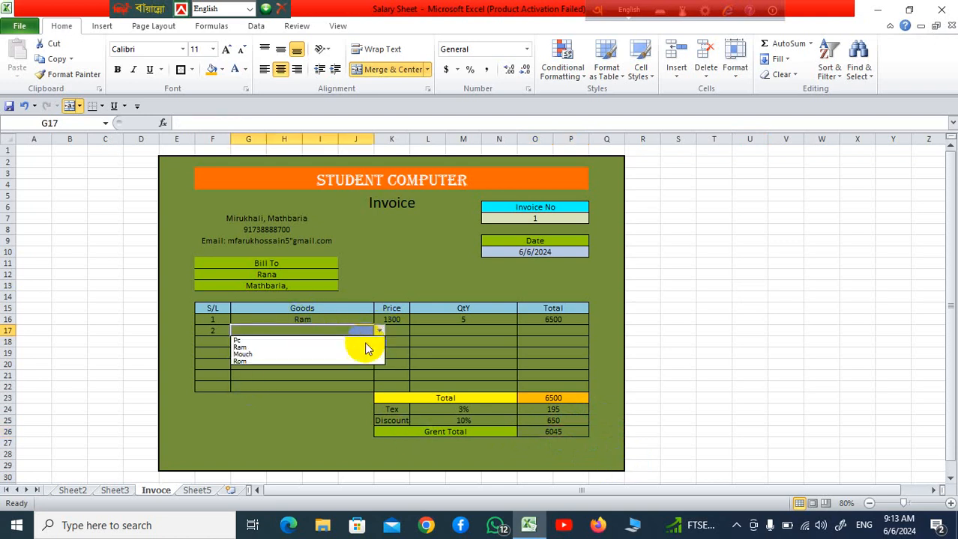
{"action": "left_click", "coordinate": [322, 341]}
{"action": "left_click", "coordinate": [442, 340]}
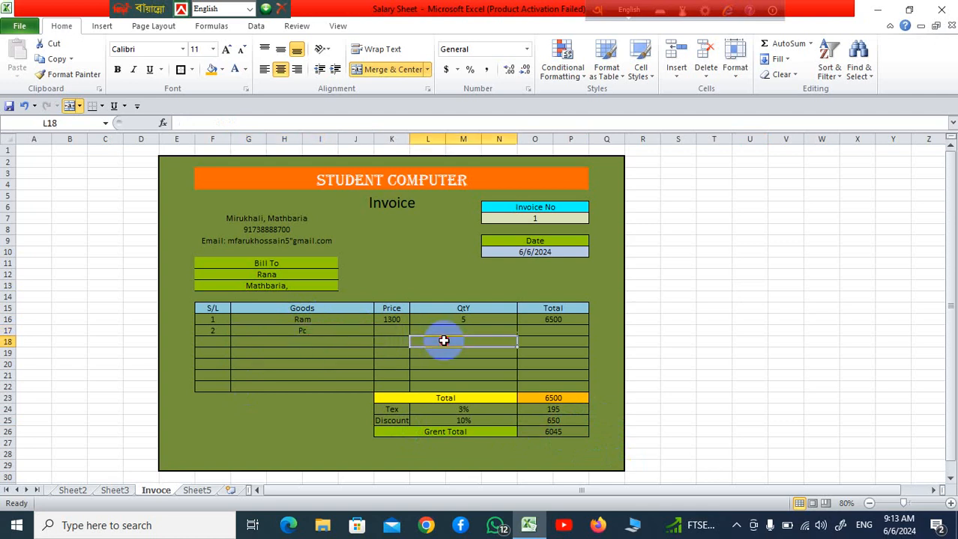
Copy the price formula from K16 down the Price column through K22
{"action": "left_click", "coordinate": [398, 321]}
{"action": "left_click_drag", "start_coordinate": [409, 322], "coordinate": [414, 389]}
{"action": "left_click", "coordinate": [459, 364]}
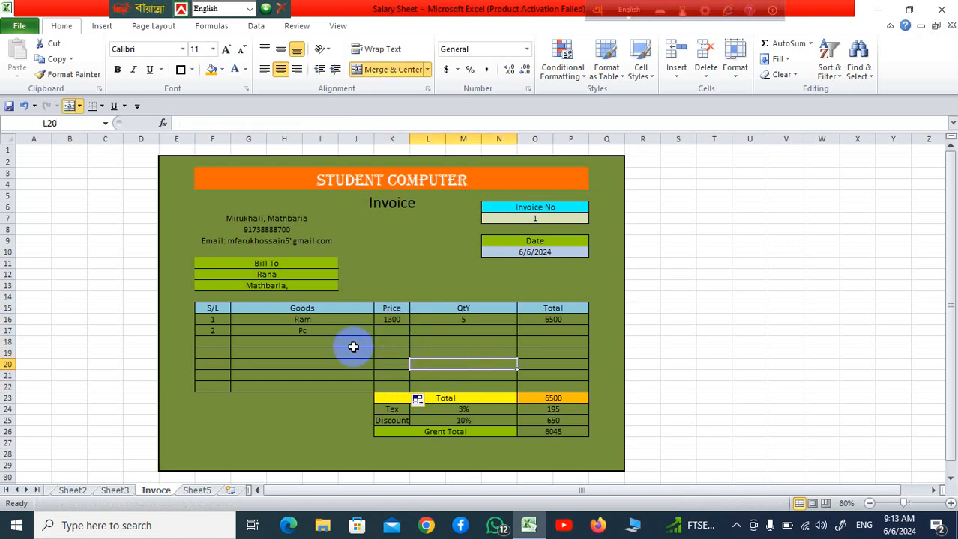
Test the price lookup in the second item row by switching its goods to Ram and back to Pc
{"action": "left_click", "coordinate": [325, 329]}
{"action": "left_click", "coordinate": [380, 332]}
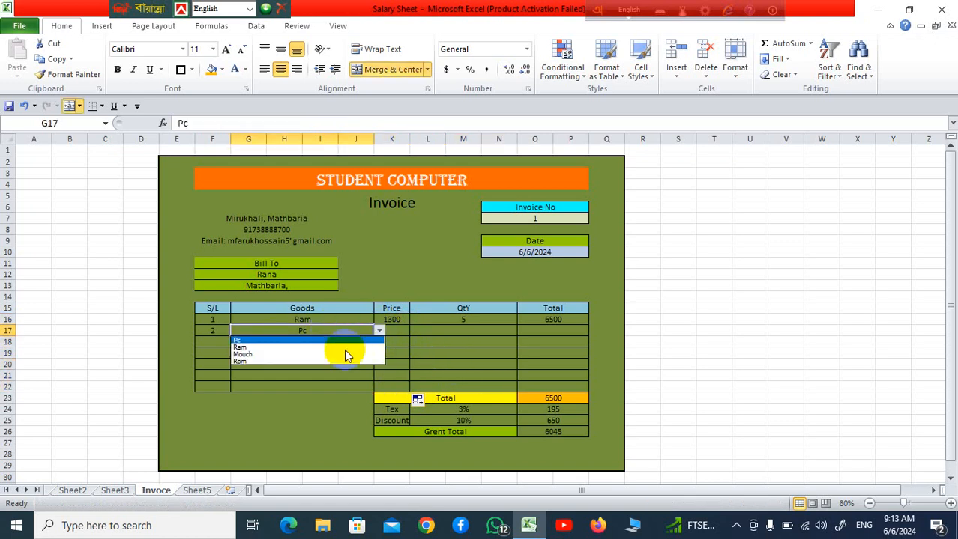
{"action": "left_click", "coordinate": [344, 349]}
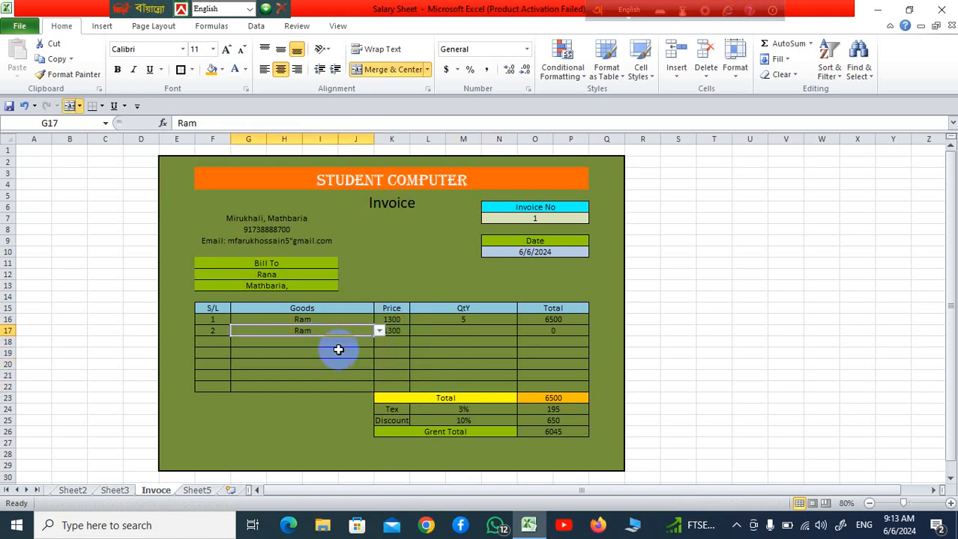
{"action": "left_click", "coordinate": [379, 332]}
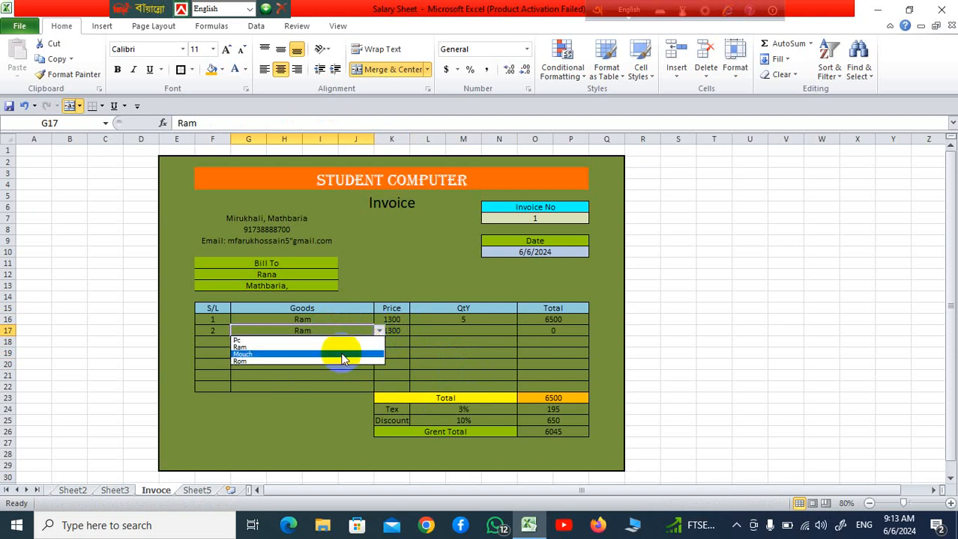
{"action": "left_click", "coordinate": [344, 340]}
{"action": "left_click", "coordinate": [438, 363]}
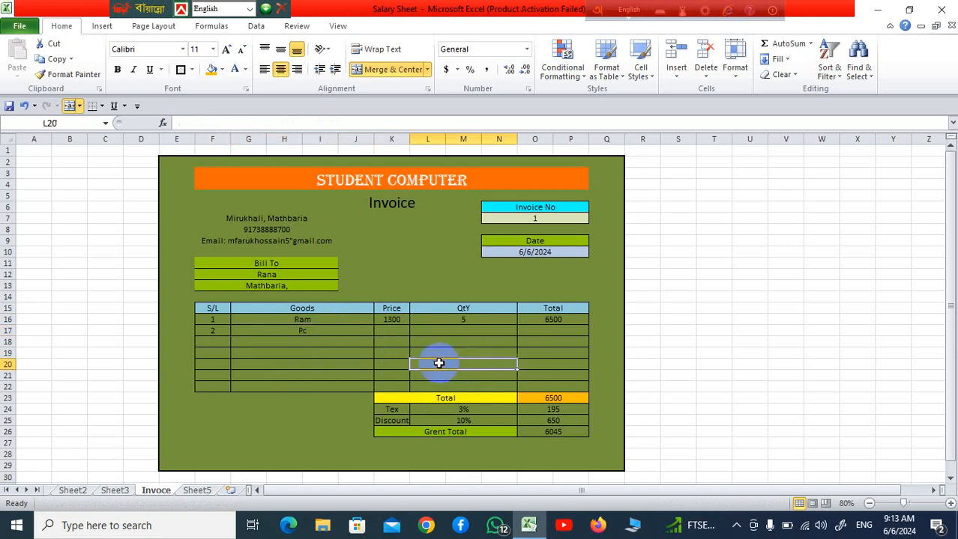
Set the goods in the second item row, G17, to Rom
{"action": "left_click", "coordinate": [356, 330]}
{"action": "left_click", "coordinate": [379, 330]}
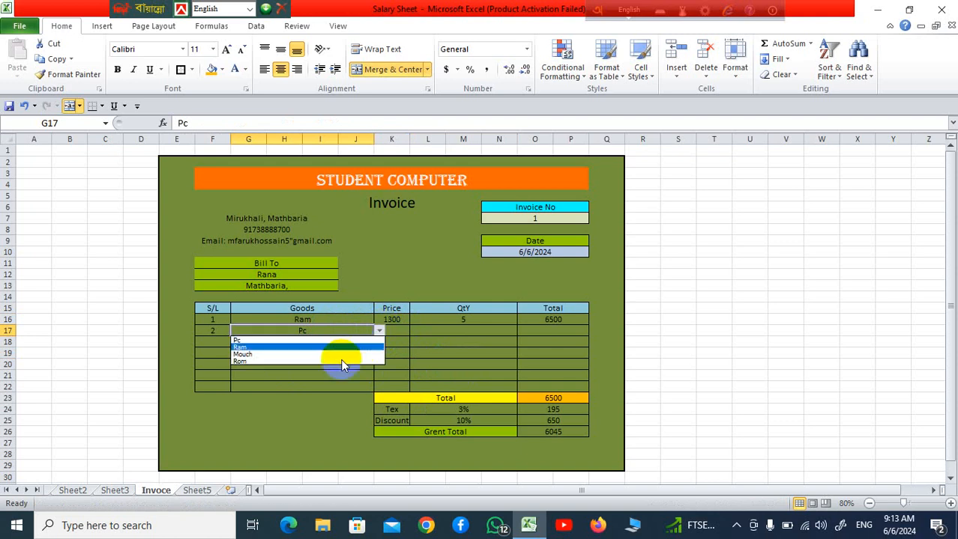
{"action": "left_click", "coordinate": [342, 361]}
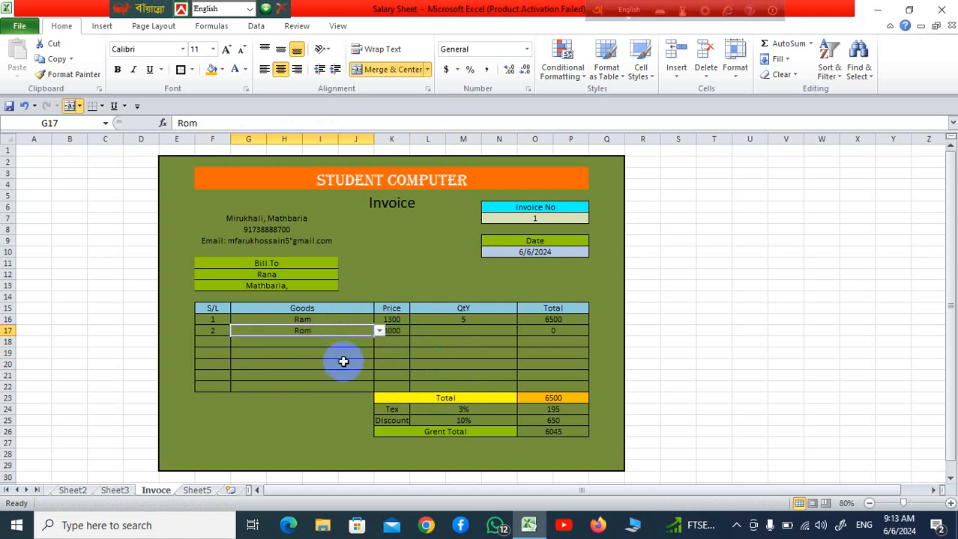
Enter a quantity of 10 for the Rom item in L17
{"action": "left_click", "coordinate": [414, 364]}
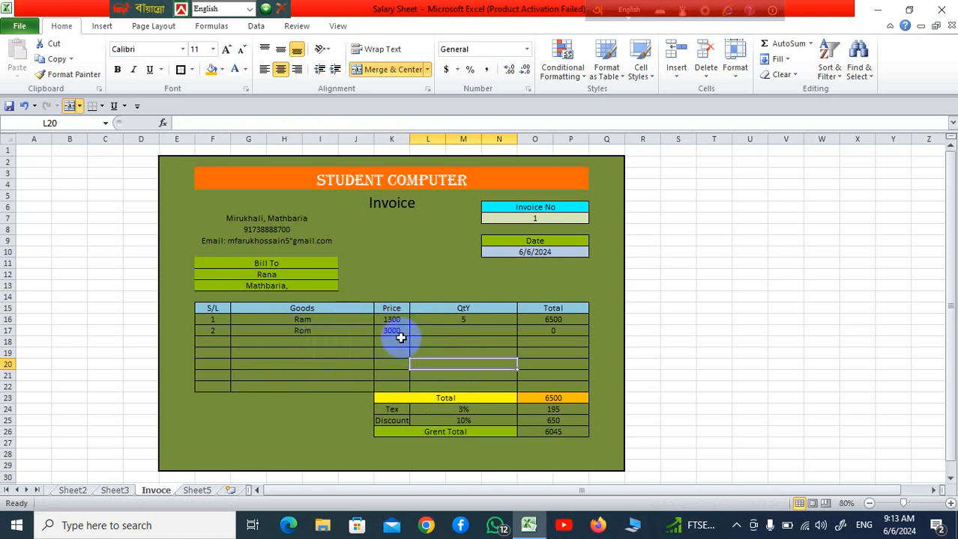
{"action": "left_click", "coordinate": [475, 334]}
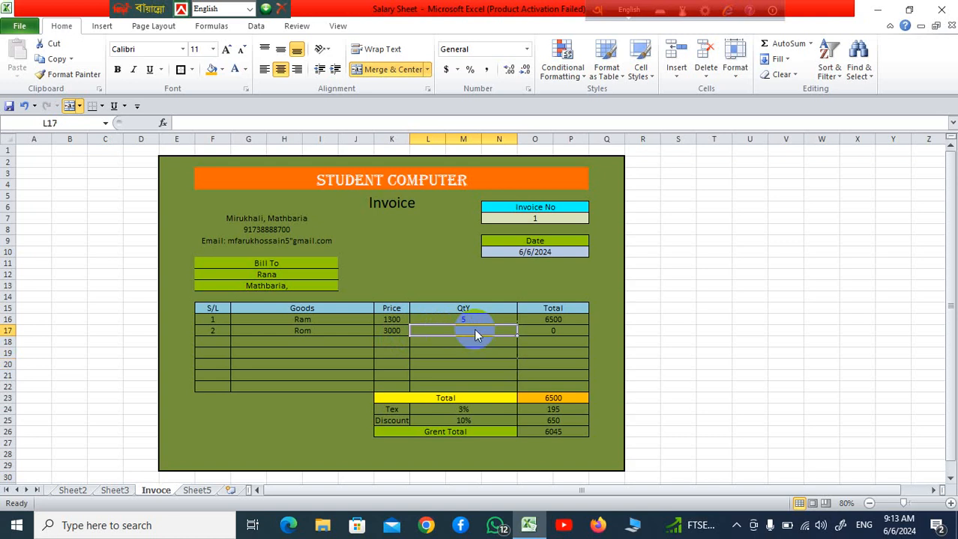
{"action": "type", "text": "10"}
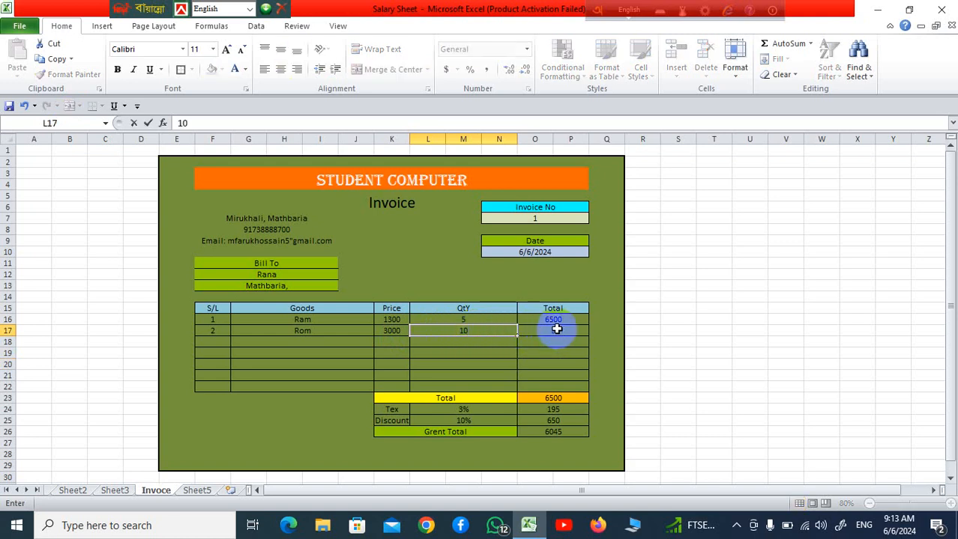
{"action": "left_click", "coordinate": [682, 386]}
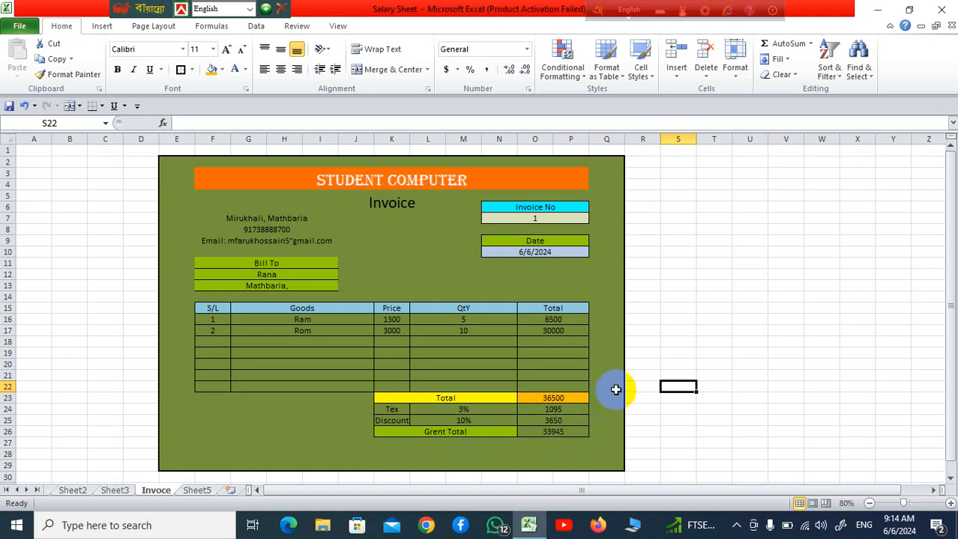
Check the goods dropdown and the copied price formula in the empty item rows below row 17
{"action": "left_click", "coordinate": [353, 363]}
{"action": "left_click", "coordinate": [353, 342]}
{"action": "left_click", "coordinate": [359, 373]}
{"action": "left_click", "coordinate": [380, 377]}
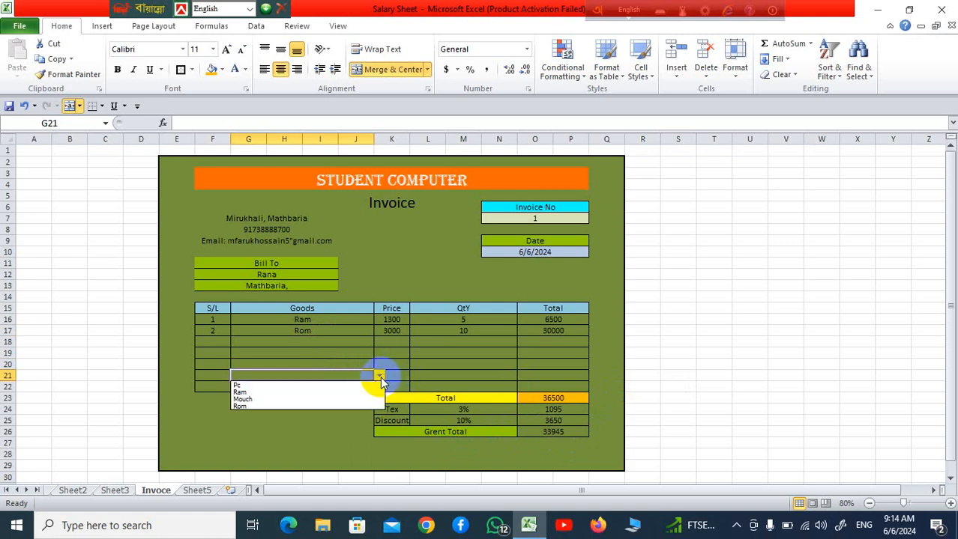
{"action": "left_click", "coordinate": [451, 355]}
{"action": "left_click", "coordinate": [320, 333]}
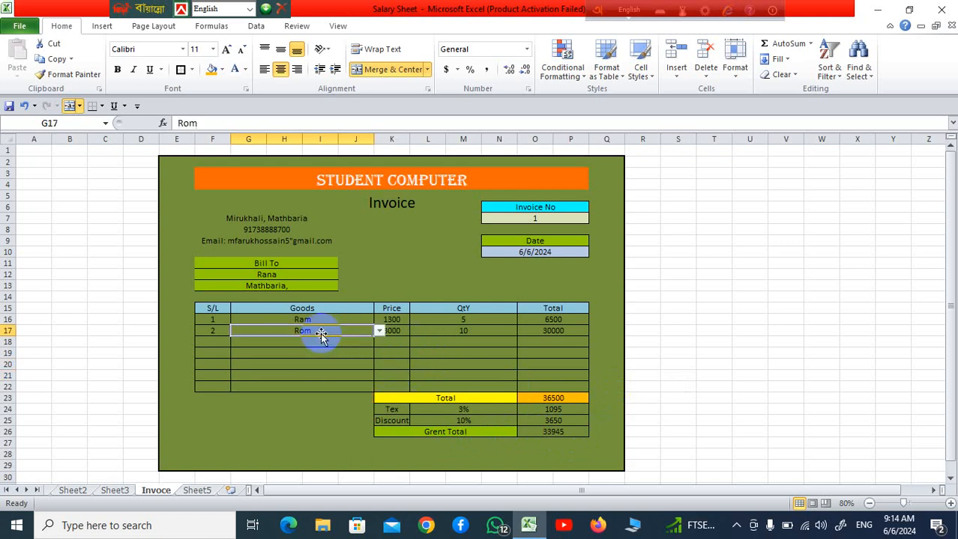
{"action": "left_click", "coordinate": [358, 351]}
{"action": "left_click", "coordinate": [398, 342]}
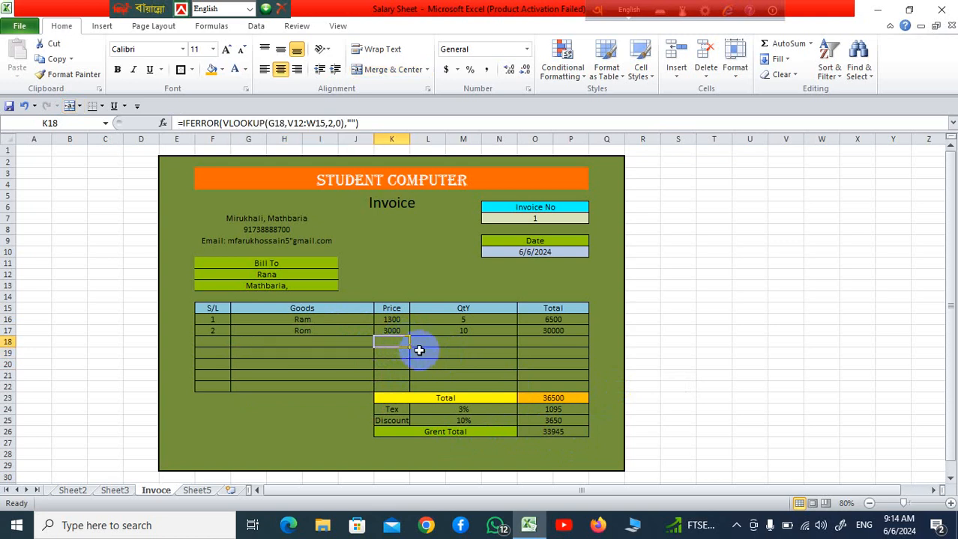
{"action": "left_click", "coordinate": [468, 345]}
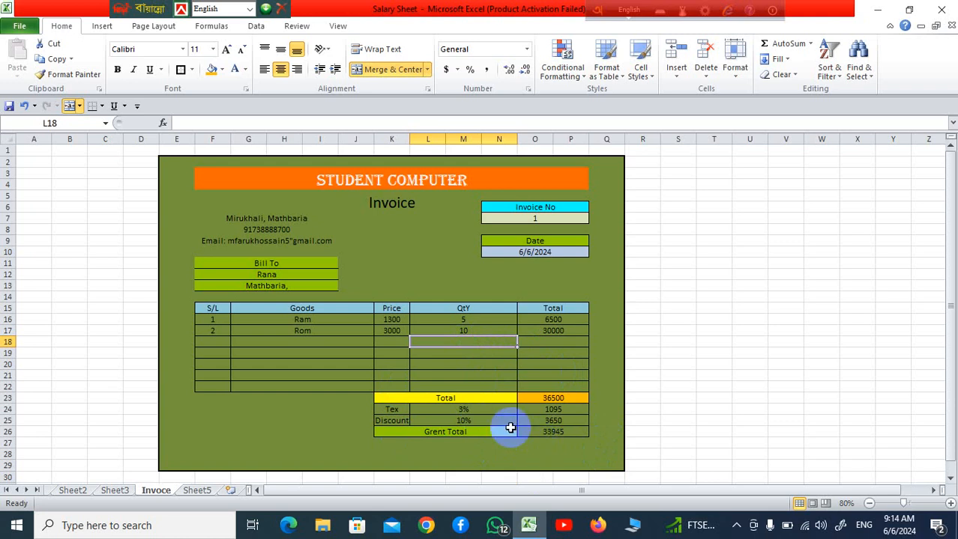
{"action": "left_click", "coordinate": [649, 374]}
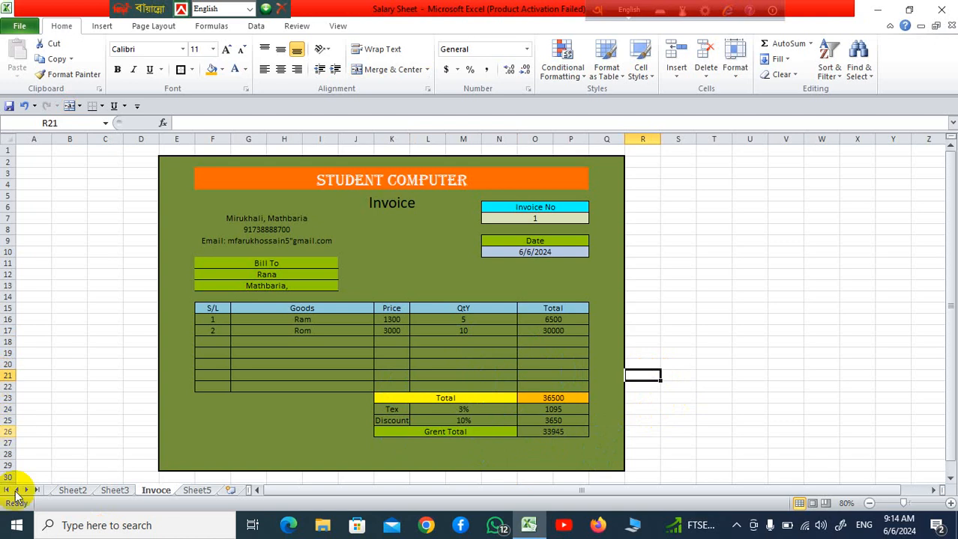
Search Windows for Snipping Tool and open it
{"action": "left_click", "coordinate": [16, 529]}
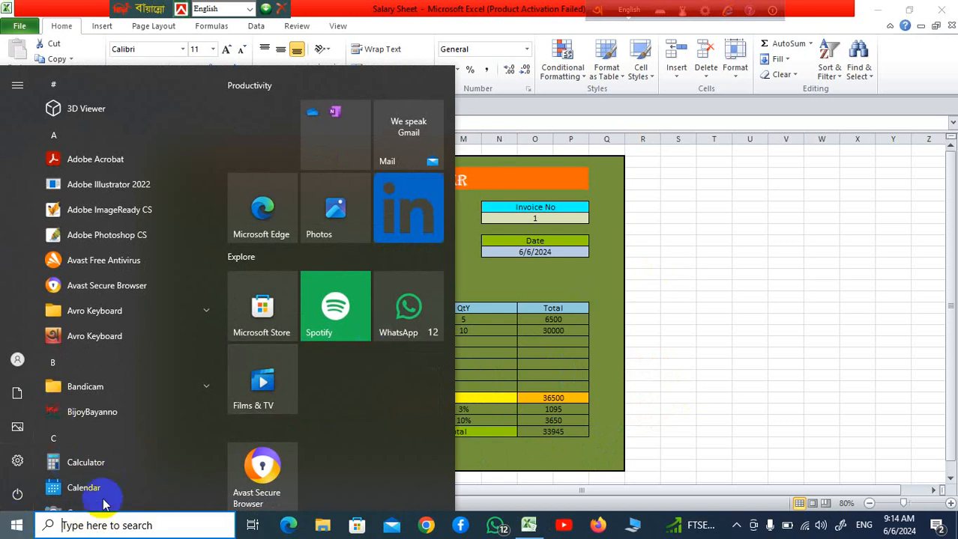
{"action": "left_click", "coordinate": [96, 526]}
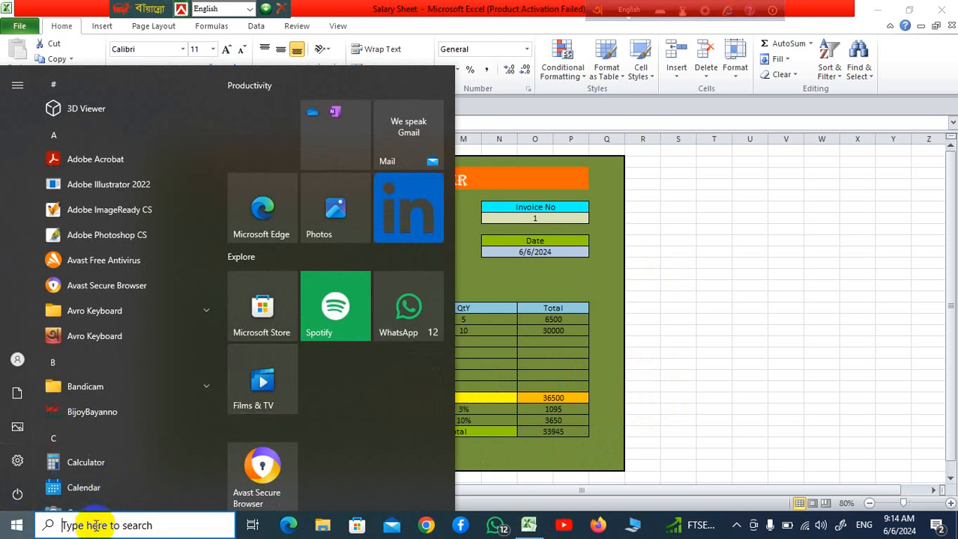
{"action": "left_click", "coordinate": [96, 526]}
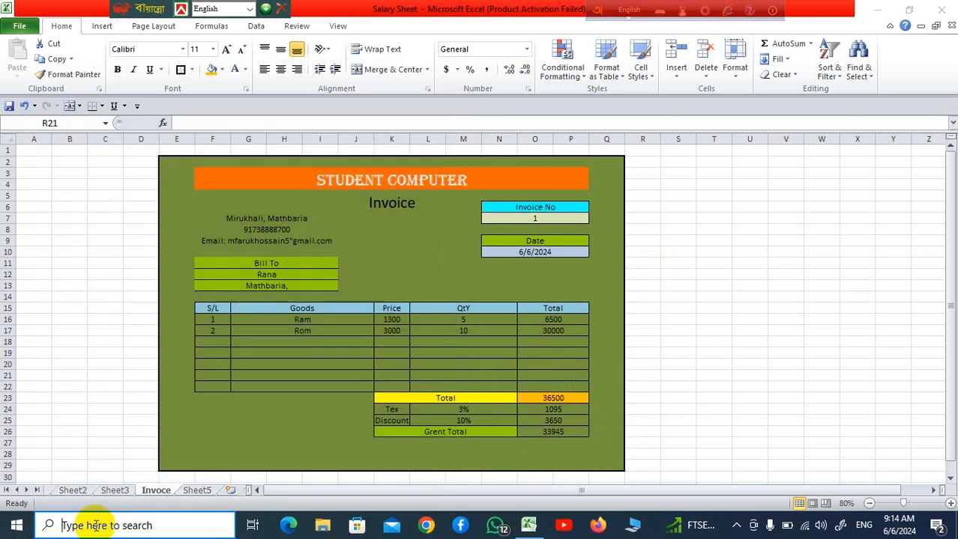
{"action": "left_click", "coordinate": [96, 526]}
{"action": "type", "text": "s"}
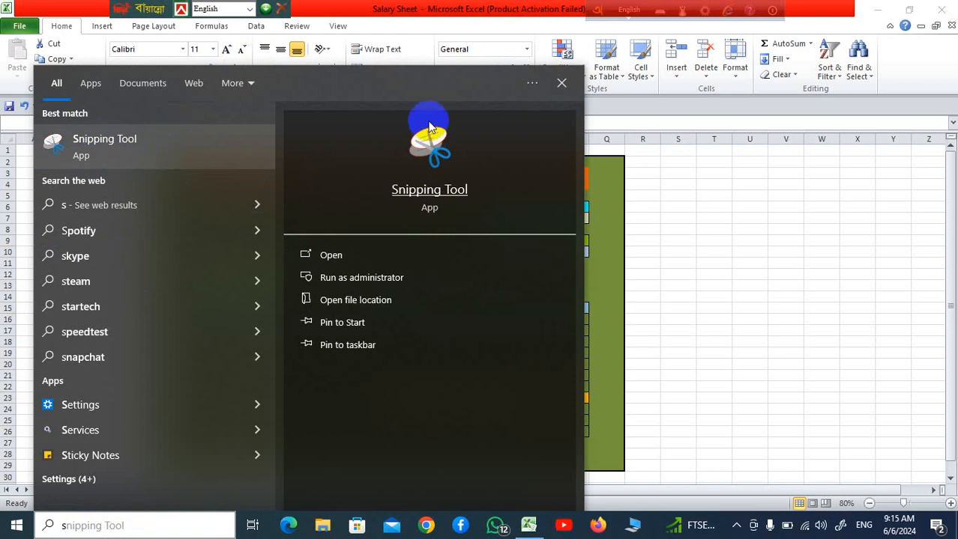
{"action": "left_click", "coordinate": [129, 147]}
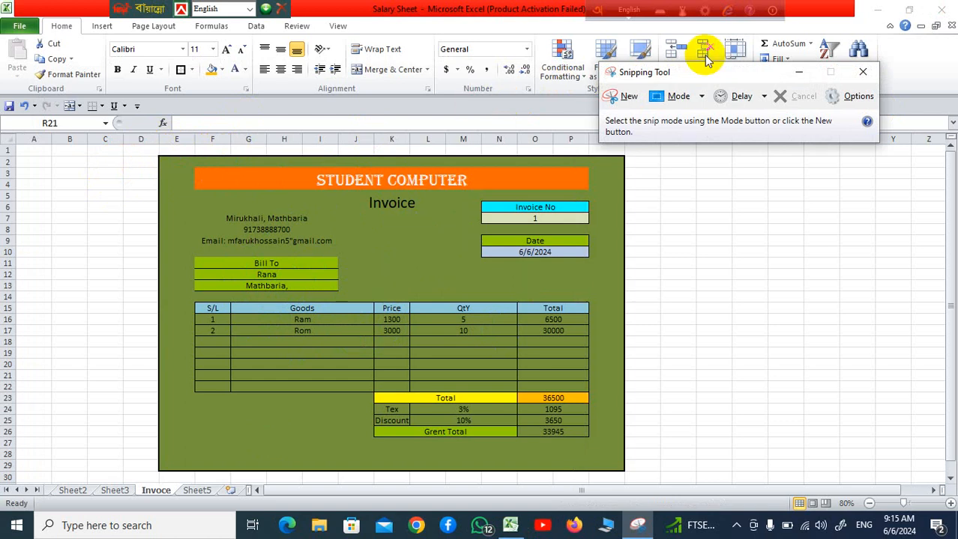
Capture a new snip around the whole Student Computer invoice, including a thin margin outside its border
{"action": "left_click", "coordinate": [620, 96]}
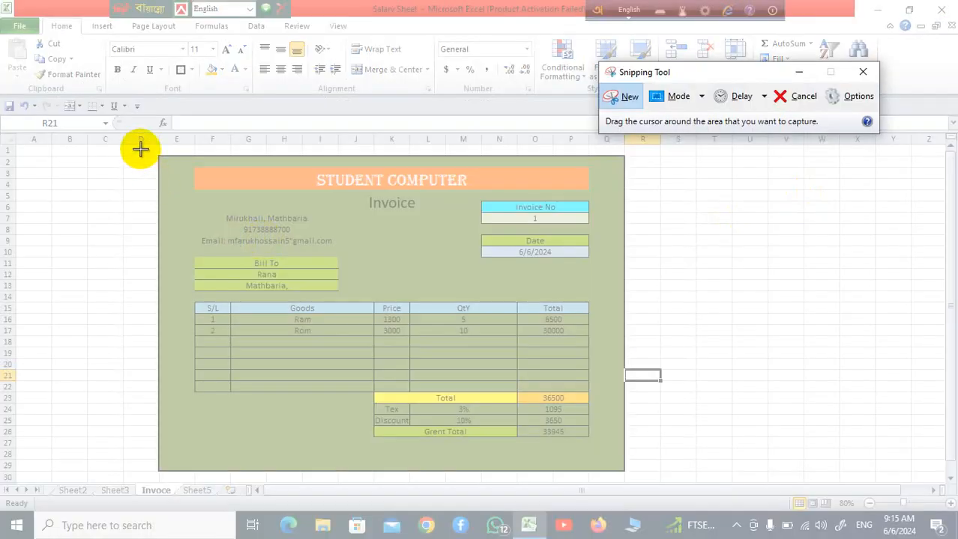
{"action": "left_click_drag", "start_coordinate": [143, 145], "coordinate": [635, 481]}
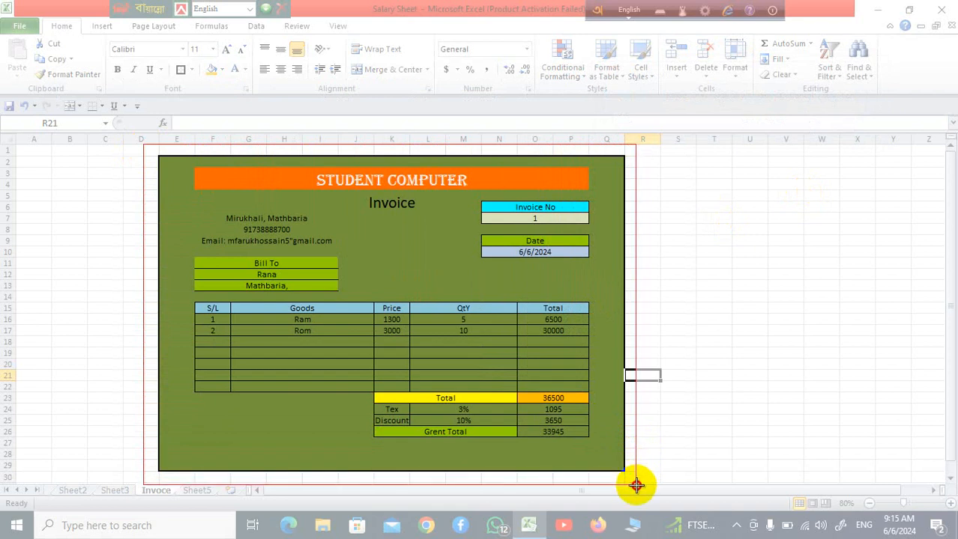
{"action": "left_click_drag", "start_coordinate": [635, 486], "coordinate": [636, 487]}
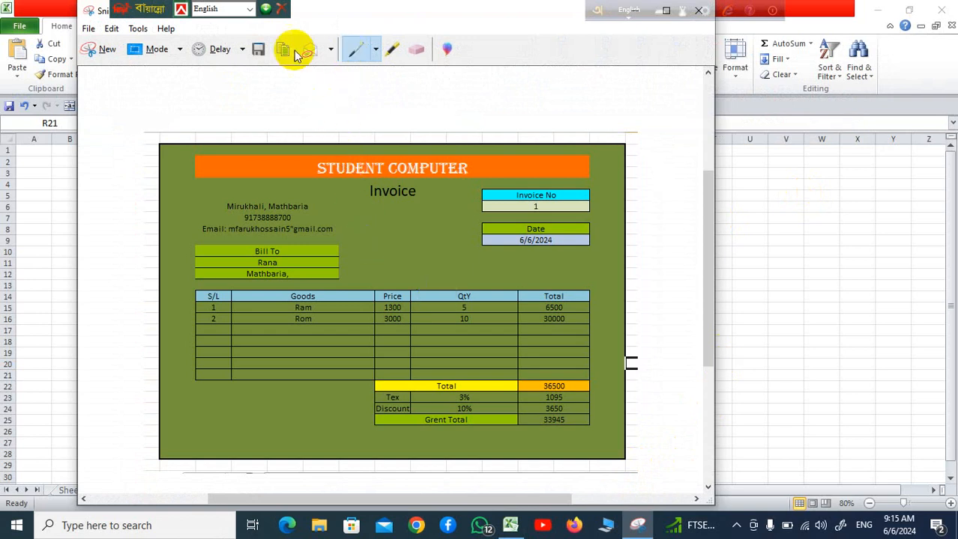
Save the snip to the Desktop as a JPEG file named Capture-1 and close Snipping Tool
{"action": "left_click", "coordinate": [255, 51]}
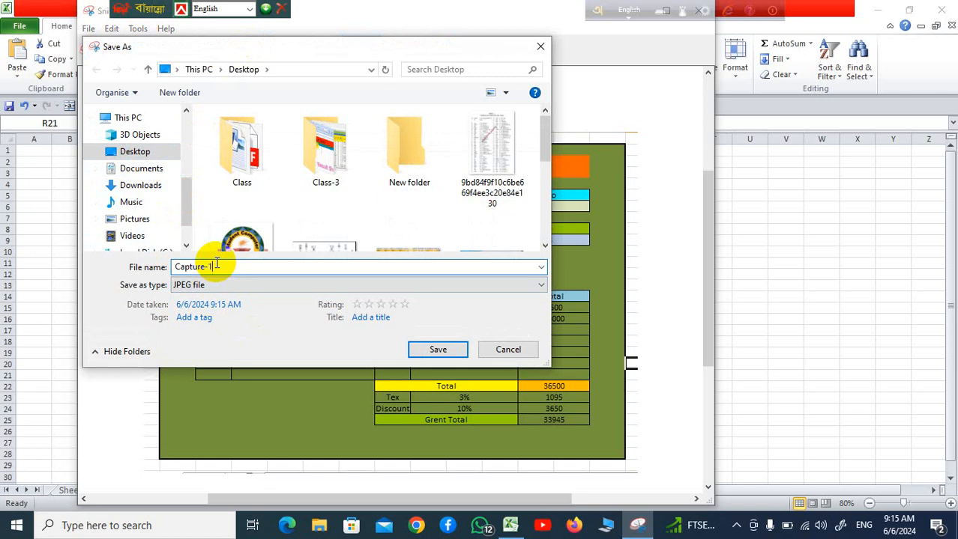
{"action": "left_click", "coordinate": [443, 349]}
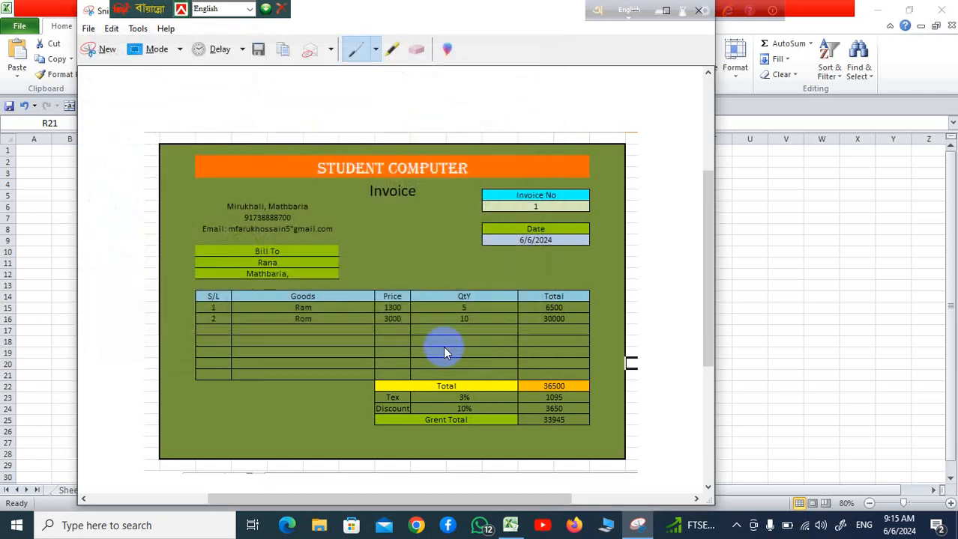
{"action": "double_click", "coordinate": [508, 16]}
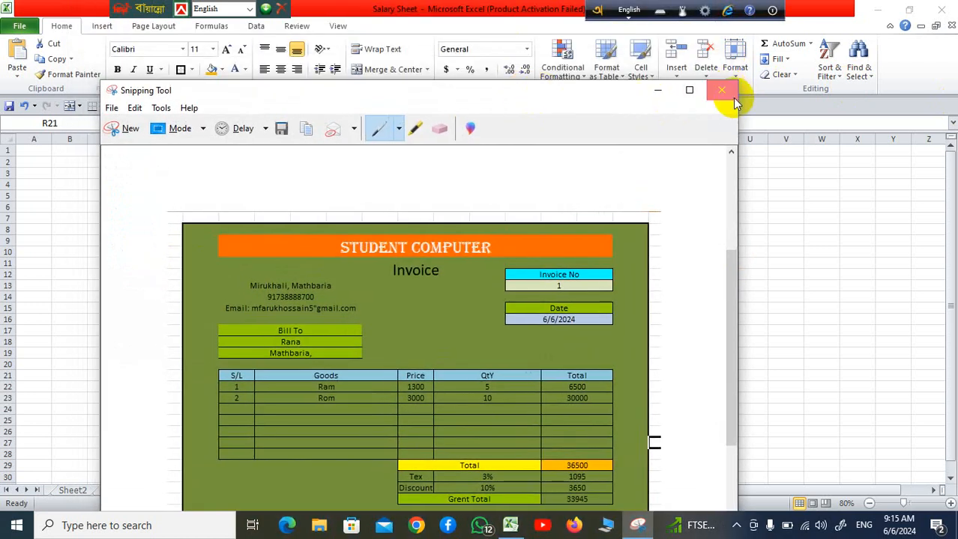
{"action": "left_click", "coordinate": [733, 96]}
{"action": "left_click", "coordinate": [855, 375]}
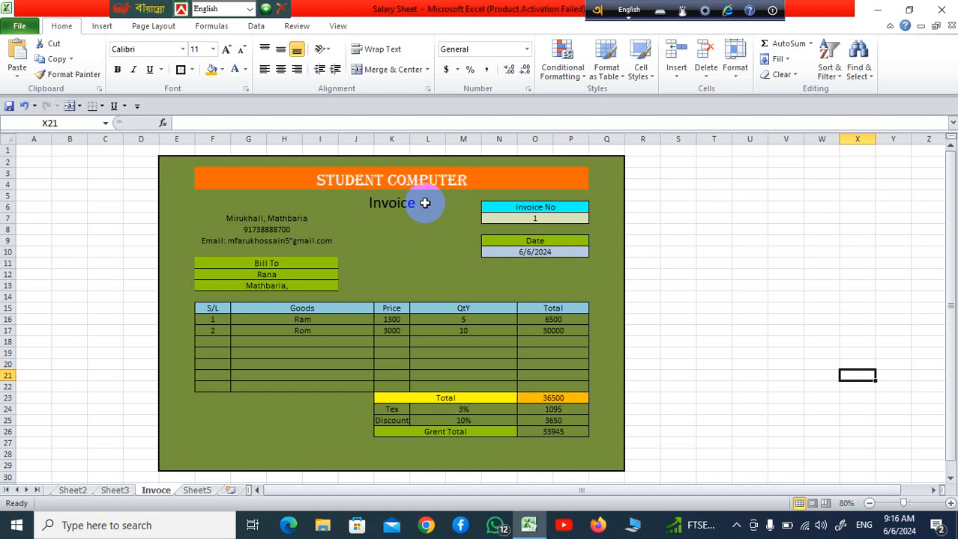
Reopen Snipping Tool and take a second snip of the entire invoice
{"action": "left_click", "coordinate": [17, 526]}
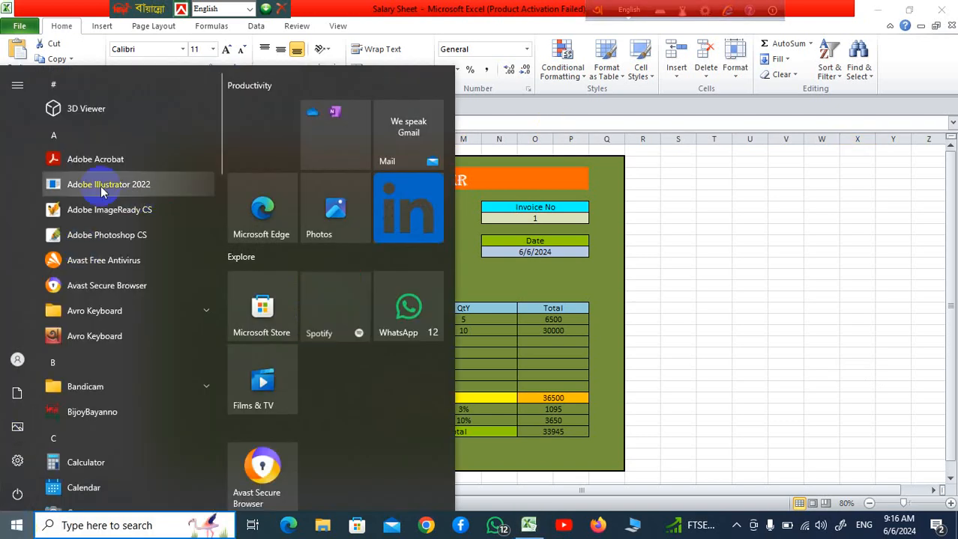
{"action": "left_click", "coordinate": [87, 526]}
{"action": "type", "text": "s"}
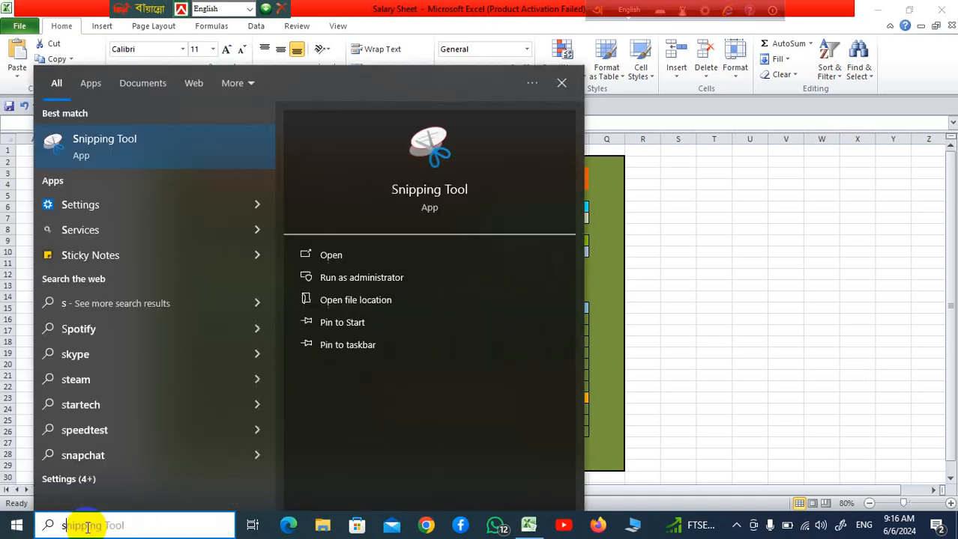
{"action": "left_click", "coordinate": [193, 146]}
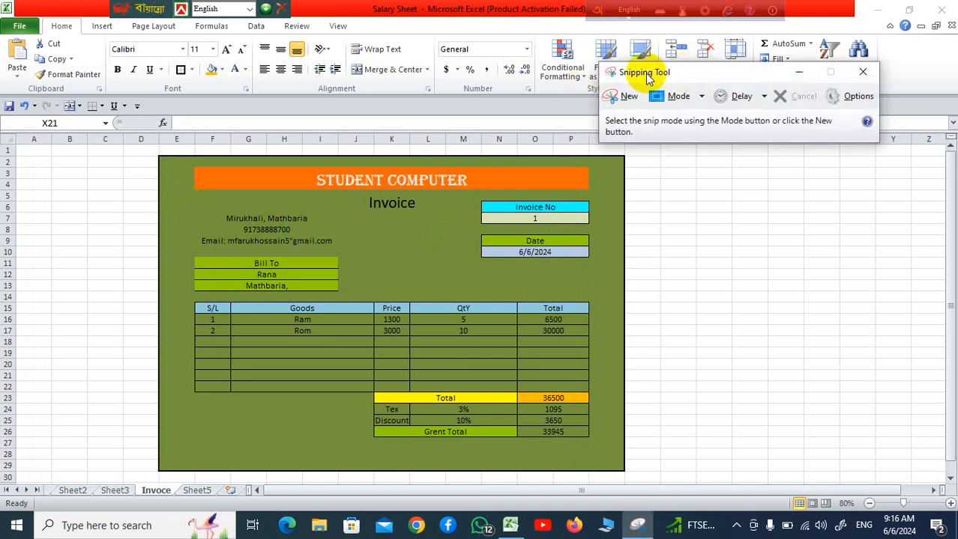
{"action": "left_click", "coordinate": [628, 96]}
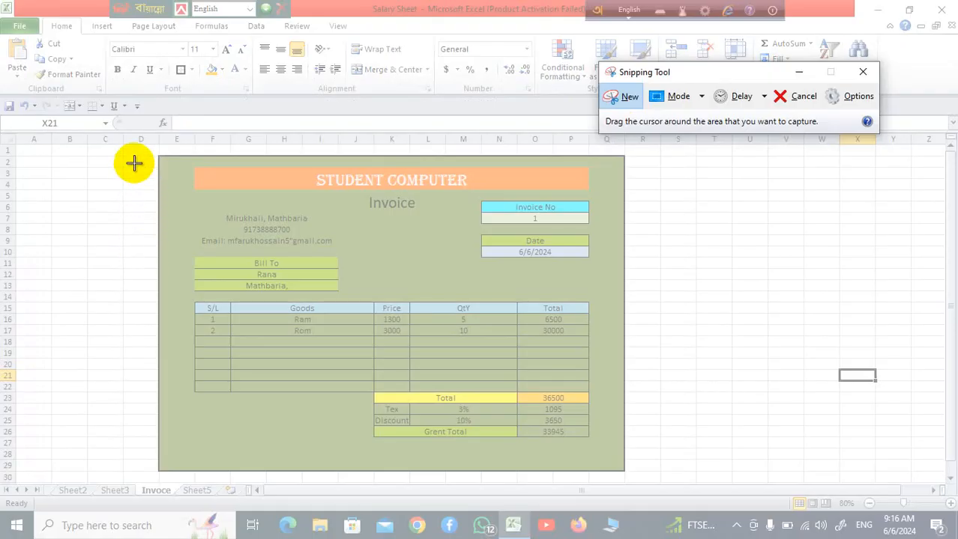
{"action": "left_click_drag", "start_coordinate": [140, 142], "coordinate": [634, 487]}
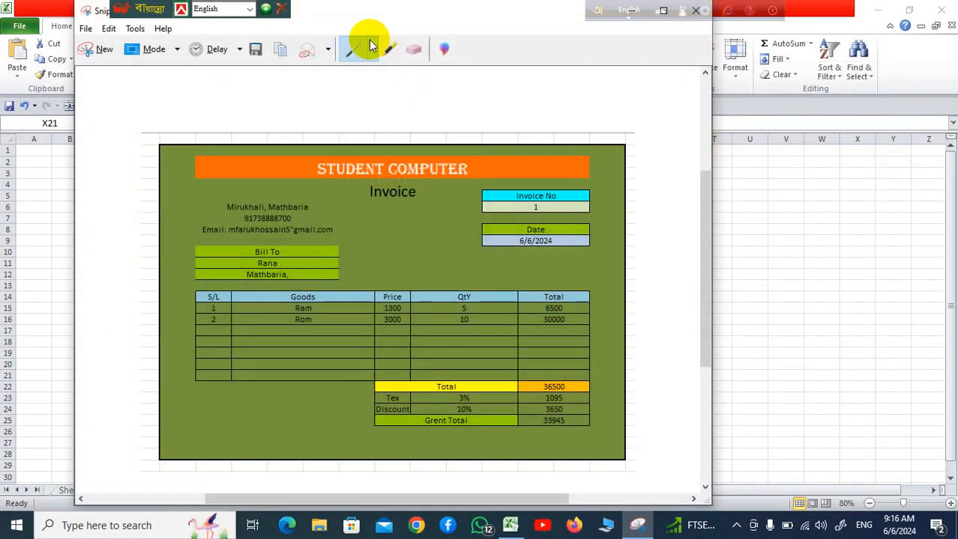
Save the second snip to the Desktop as a JPEG file named Capture11 and close Snipping Tool
{"action": "left_click", "coordinate": [255, 50]}
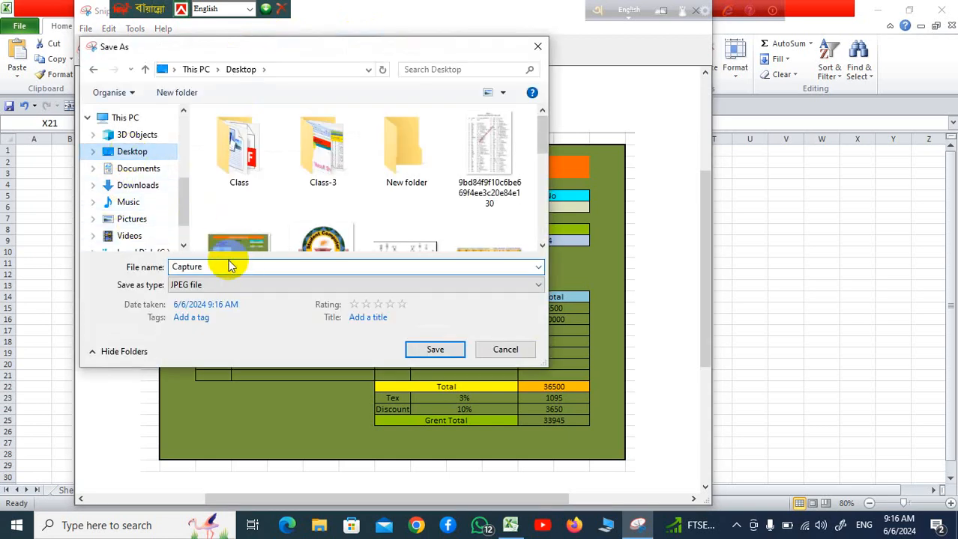
{"action": "double_click", "coordinate": [230, 267]}
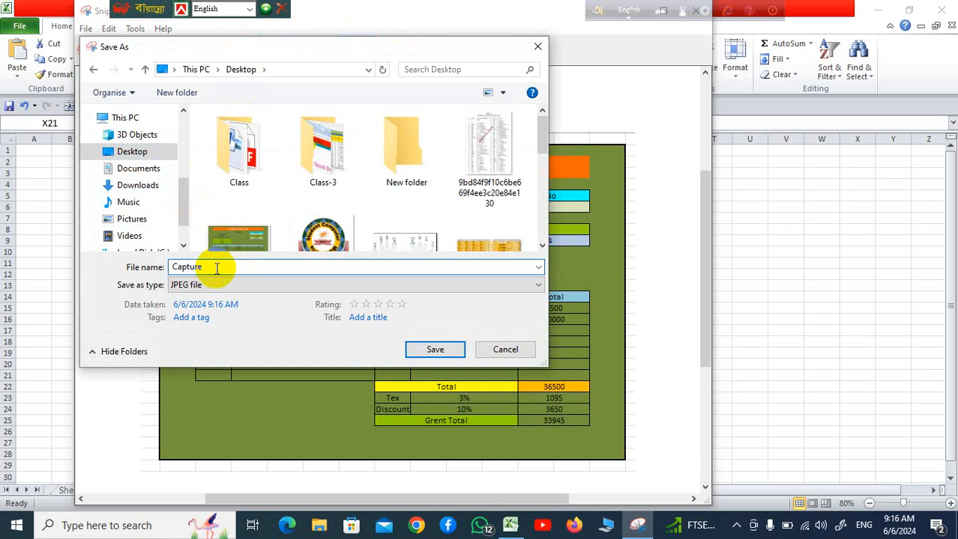
{"action": "left_click", "coordinate": [434, 350]}
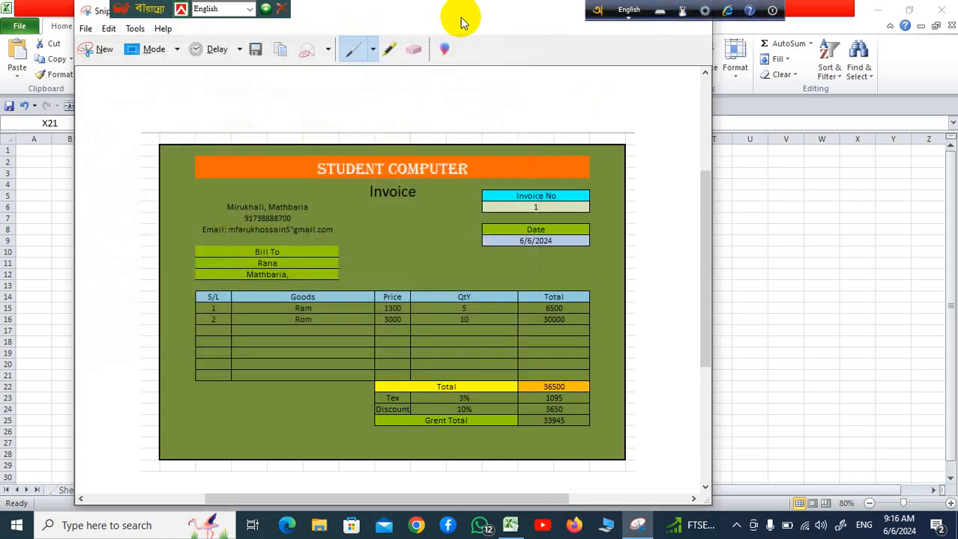
{"action": "left_click_drag", "start_coordinate": [459, 21], "coordinate": [570, 114]}
{"action": "left_click", "coordinate": [749, 120]}
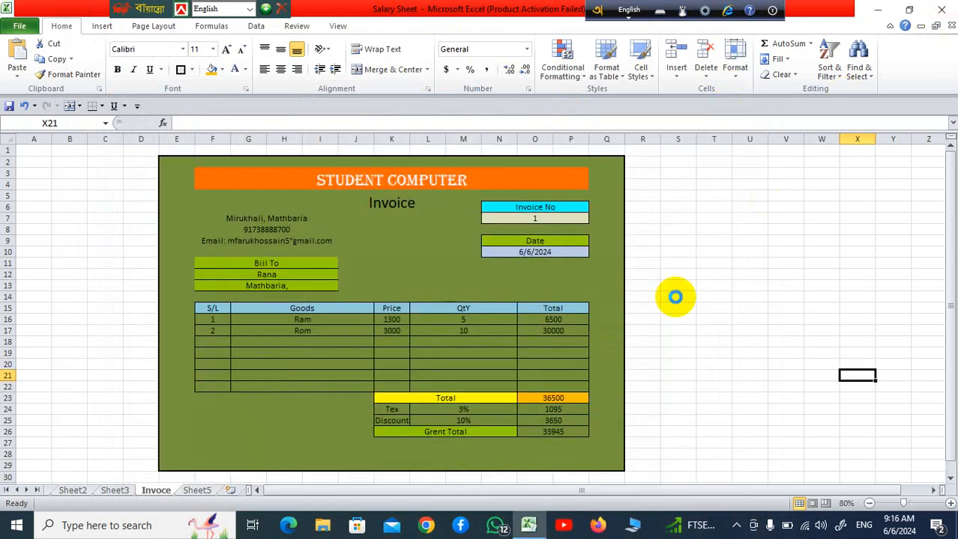
Close the Salary Sheet workbook and refresh the Windows desktop
{"action": "left_click", "coordinate": [940, 8]}
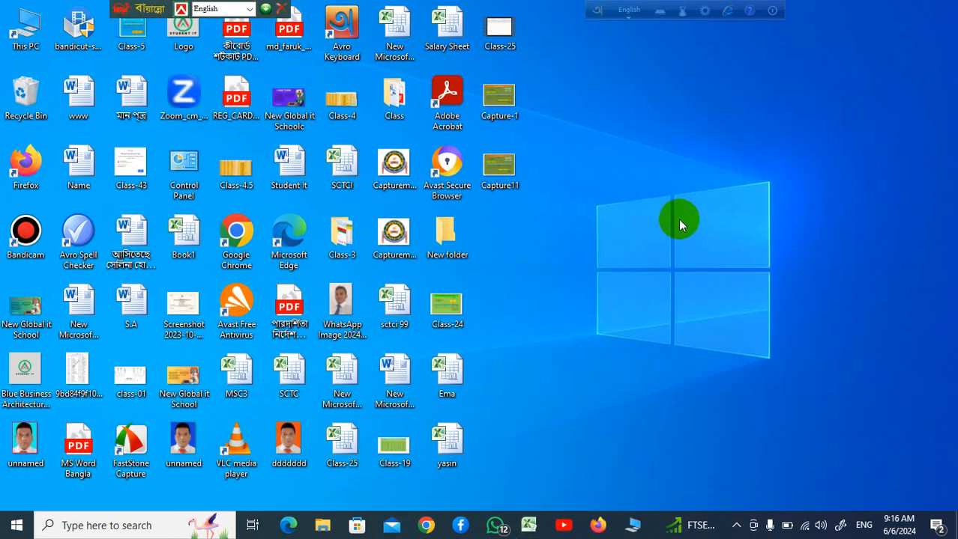
{"action": "right_click", "coordinate": [680, 225]}
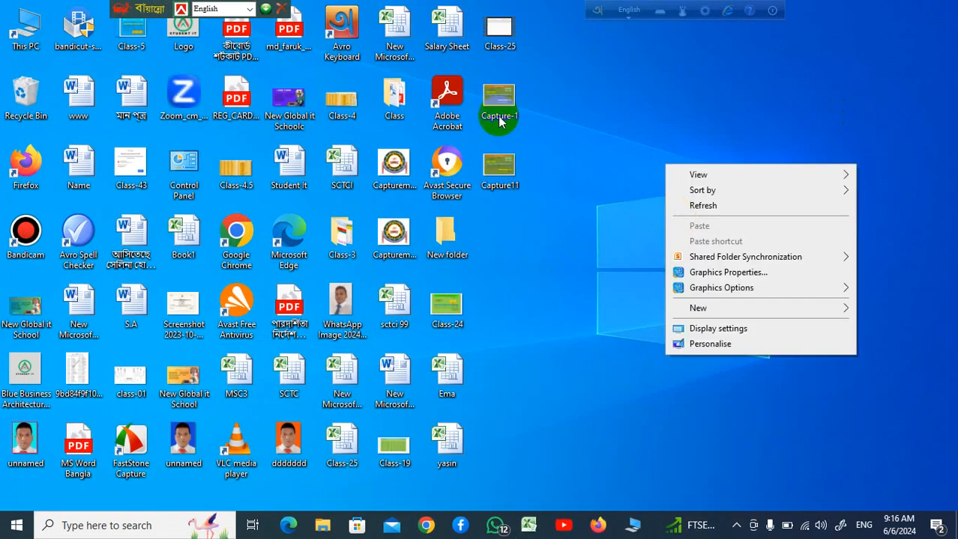
{"action": "left_click", "coordinate": [702, 206]}
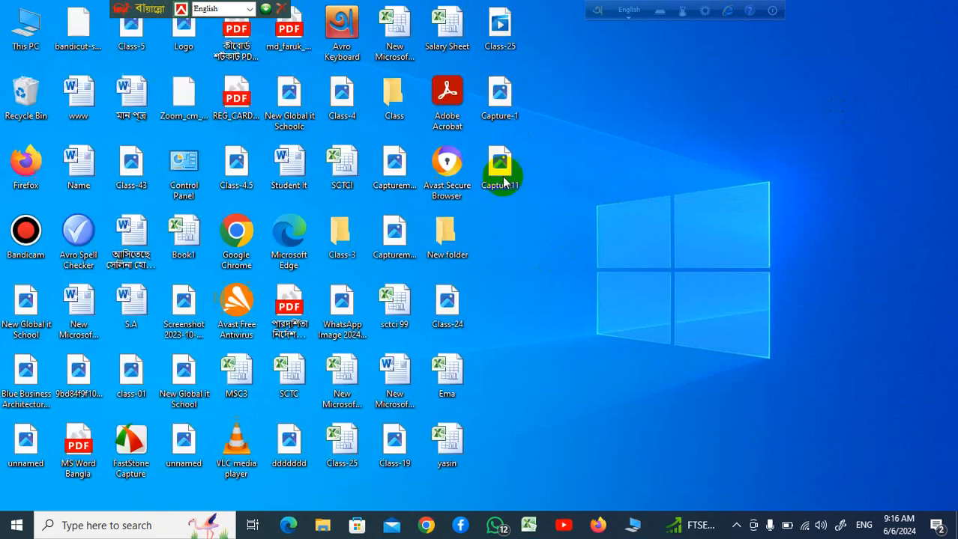